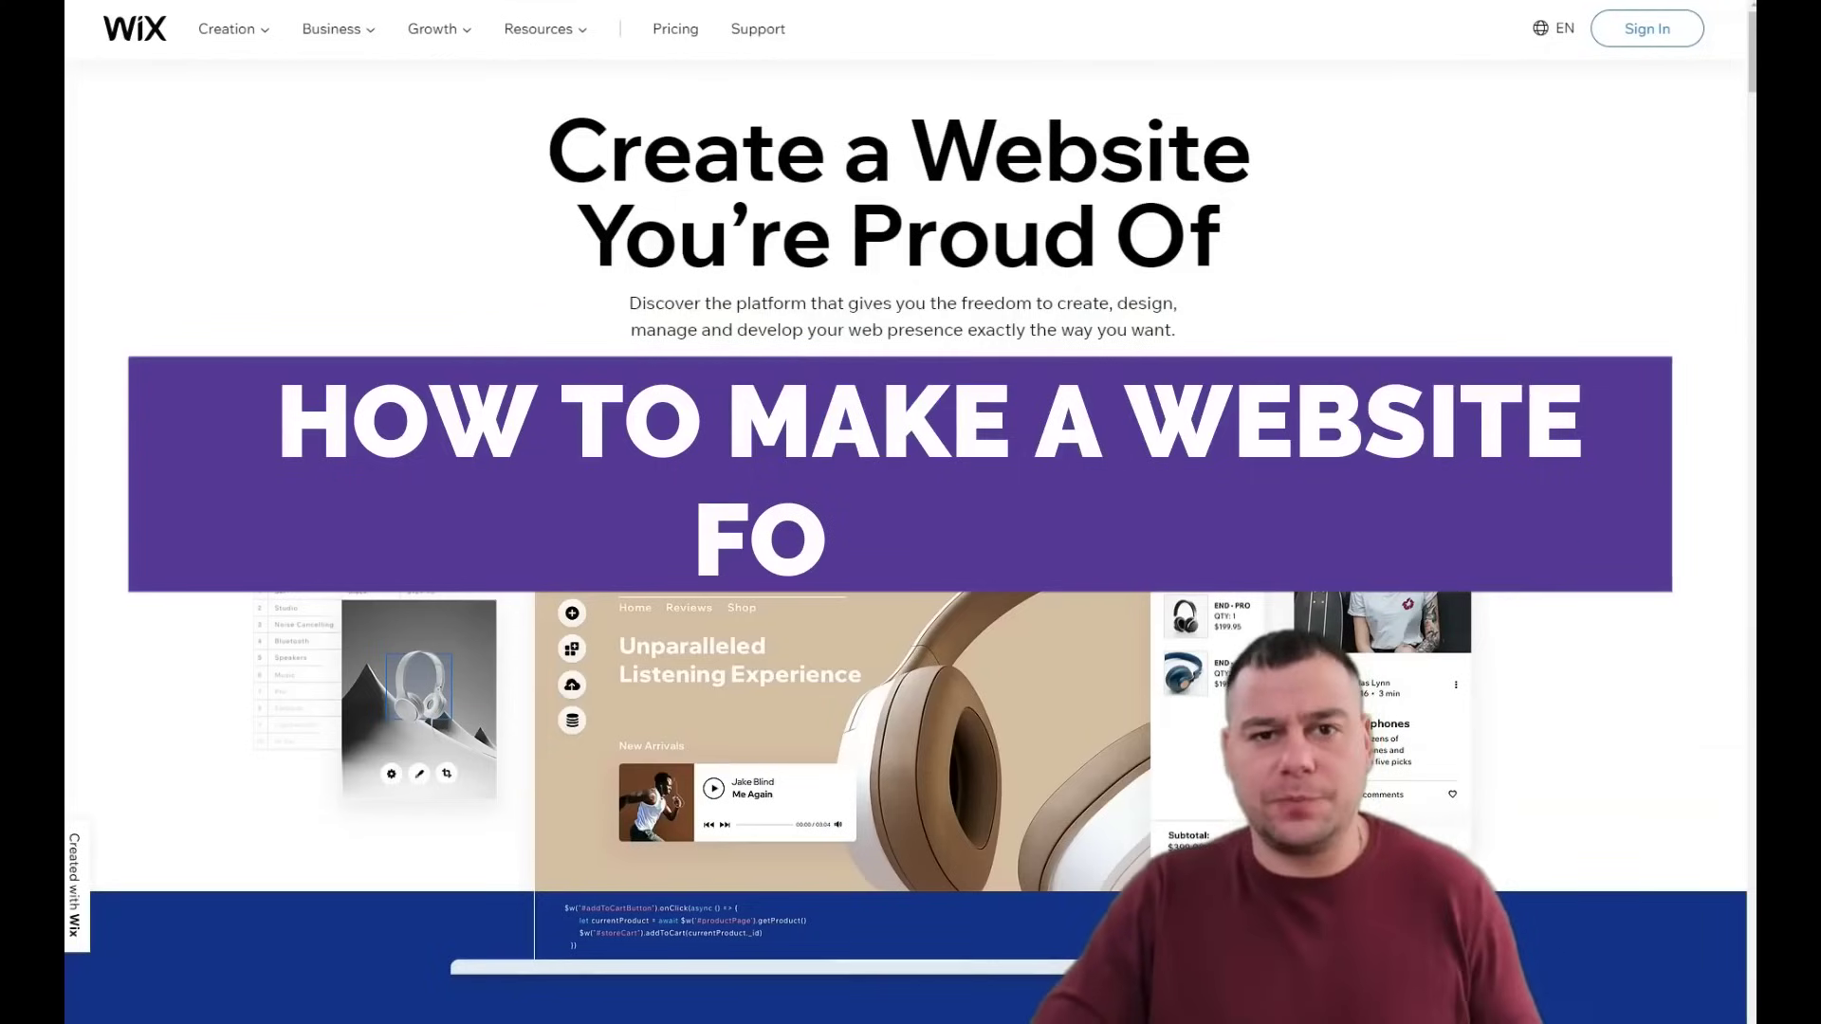
Step: Look through the Wix homepage, from the website-building introduction down to the FAQ and footer, and back up
scroll(906, 540, "down", 15)
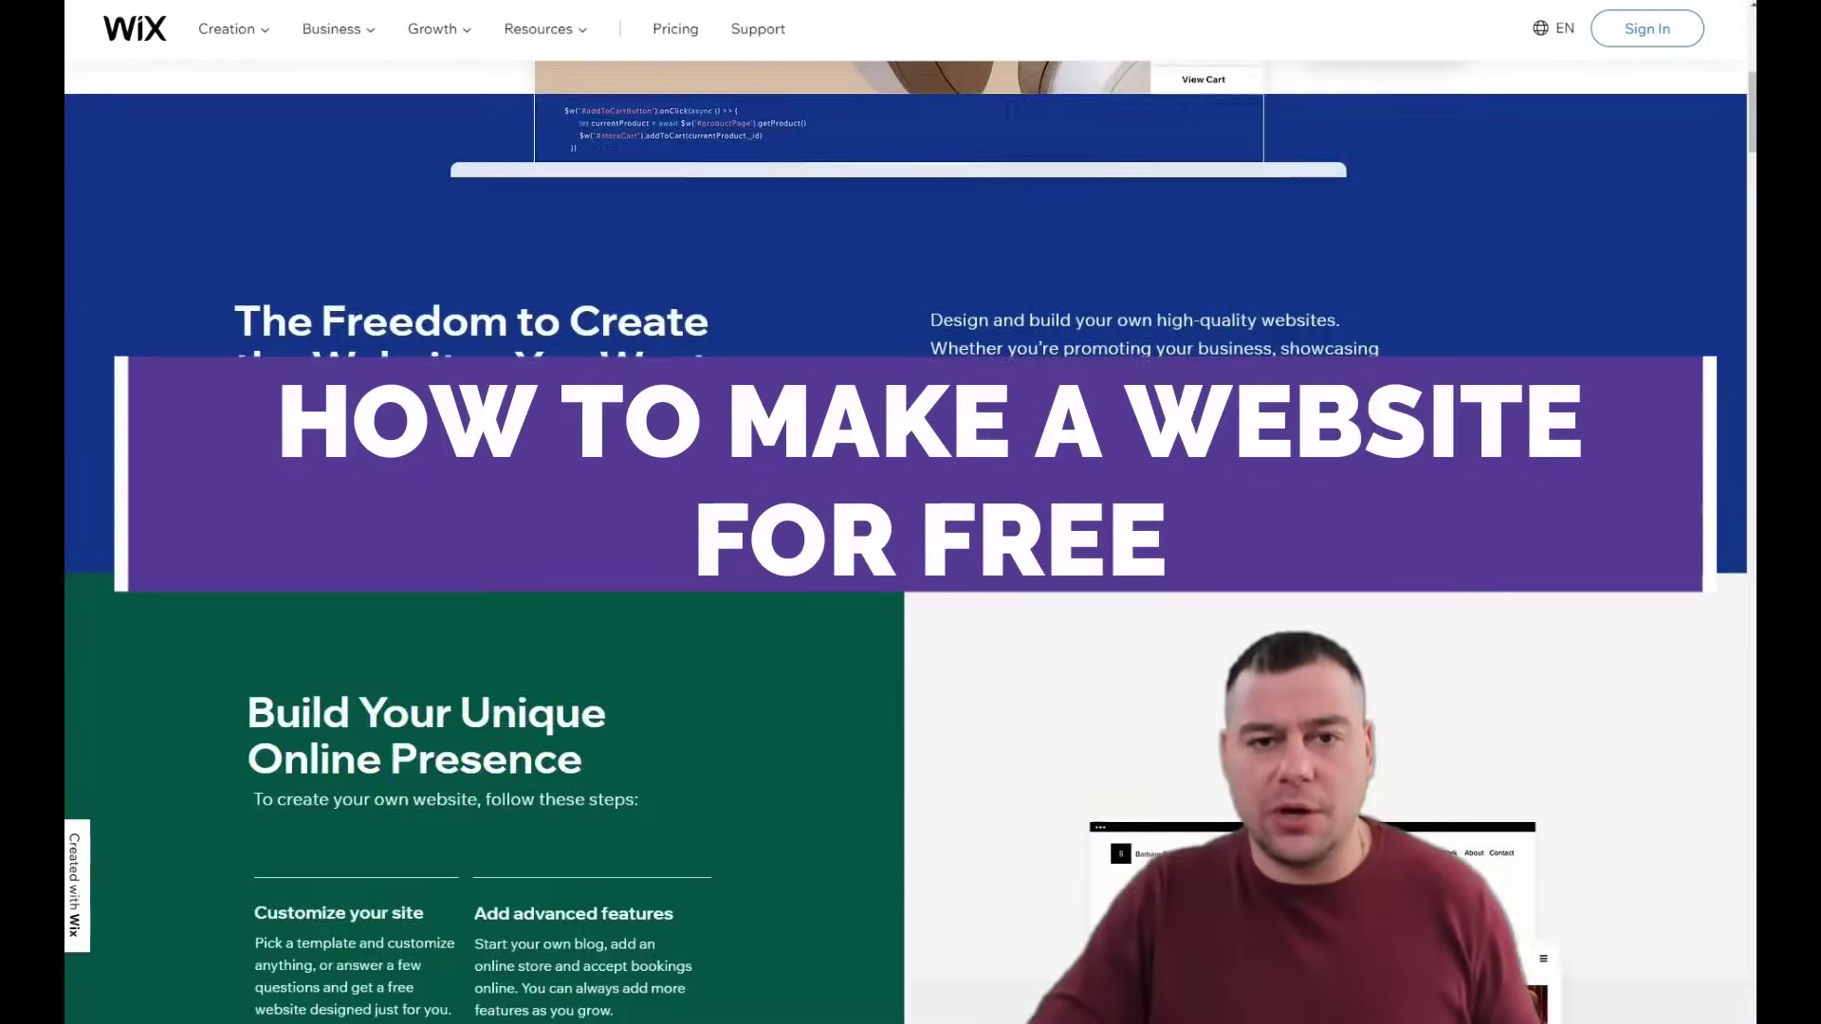
scroll(906, 541, "down", 20)
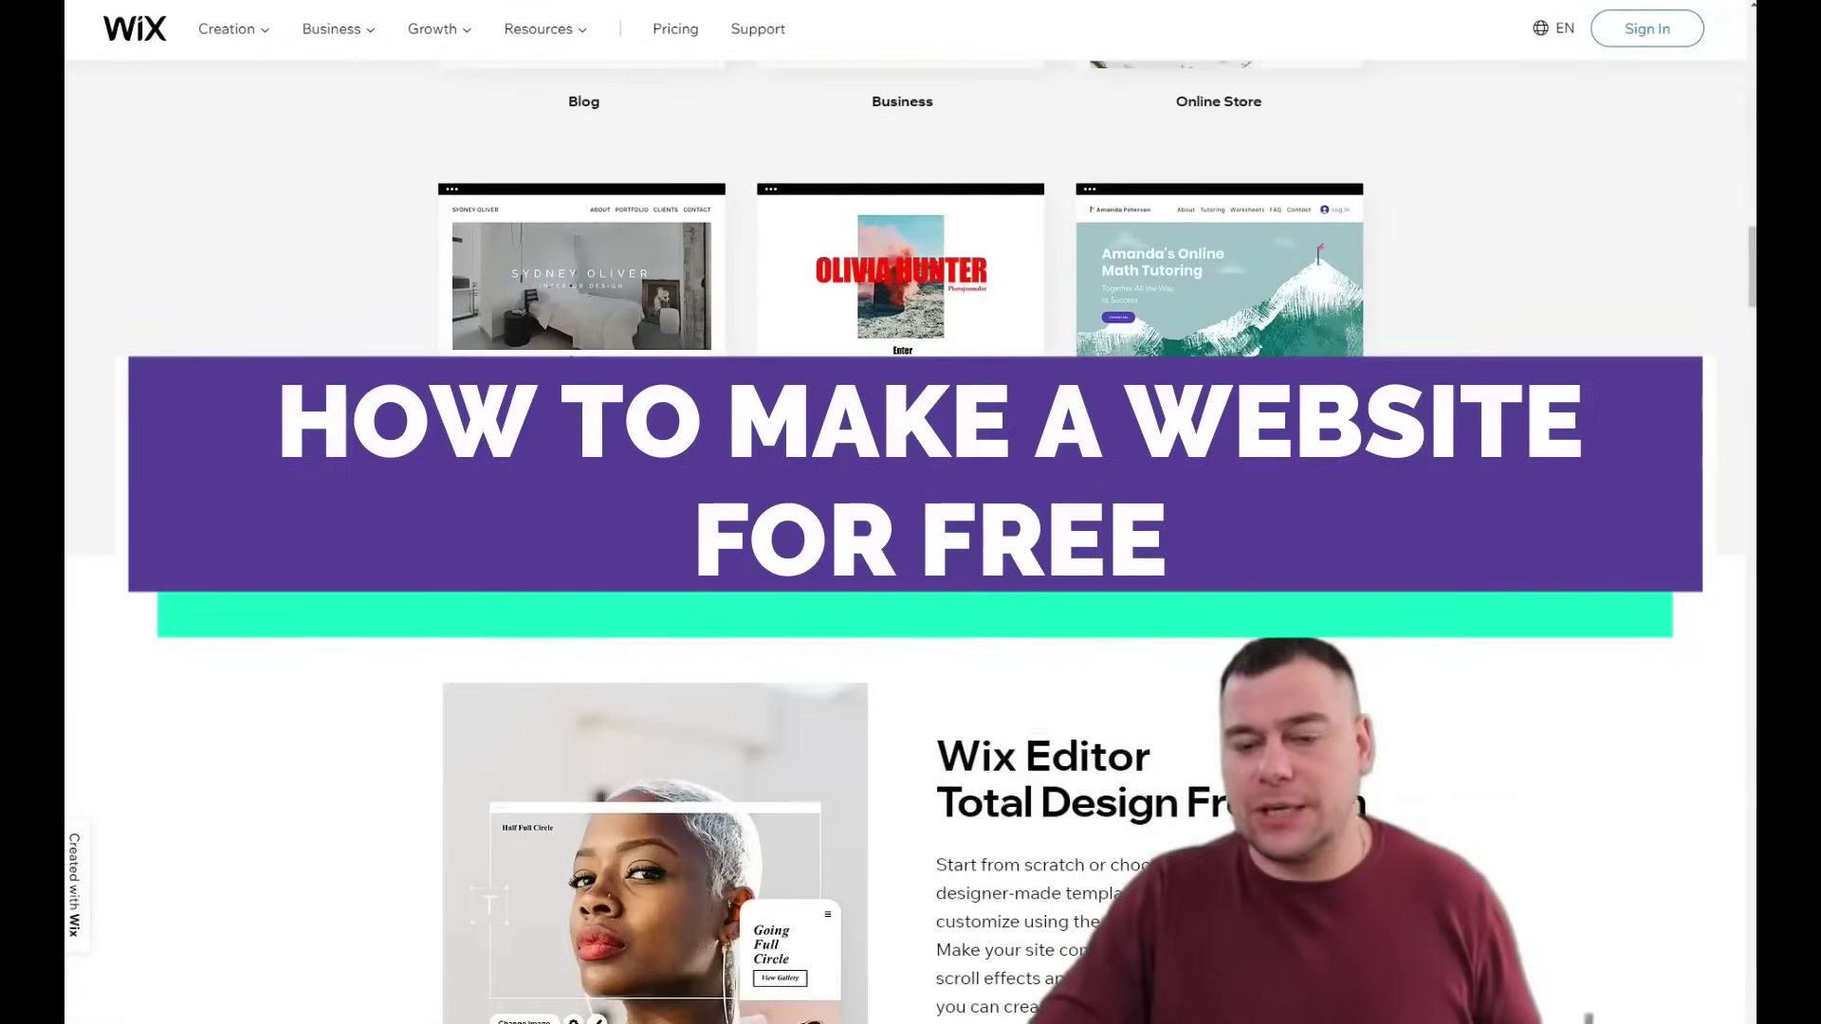
scroll(906, 541, "down", 5)
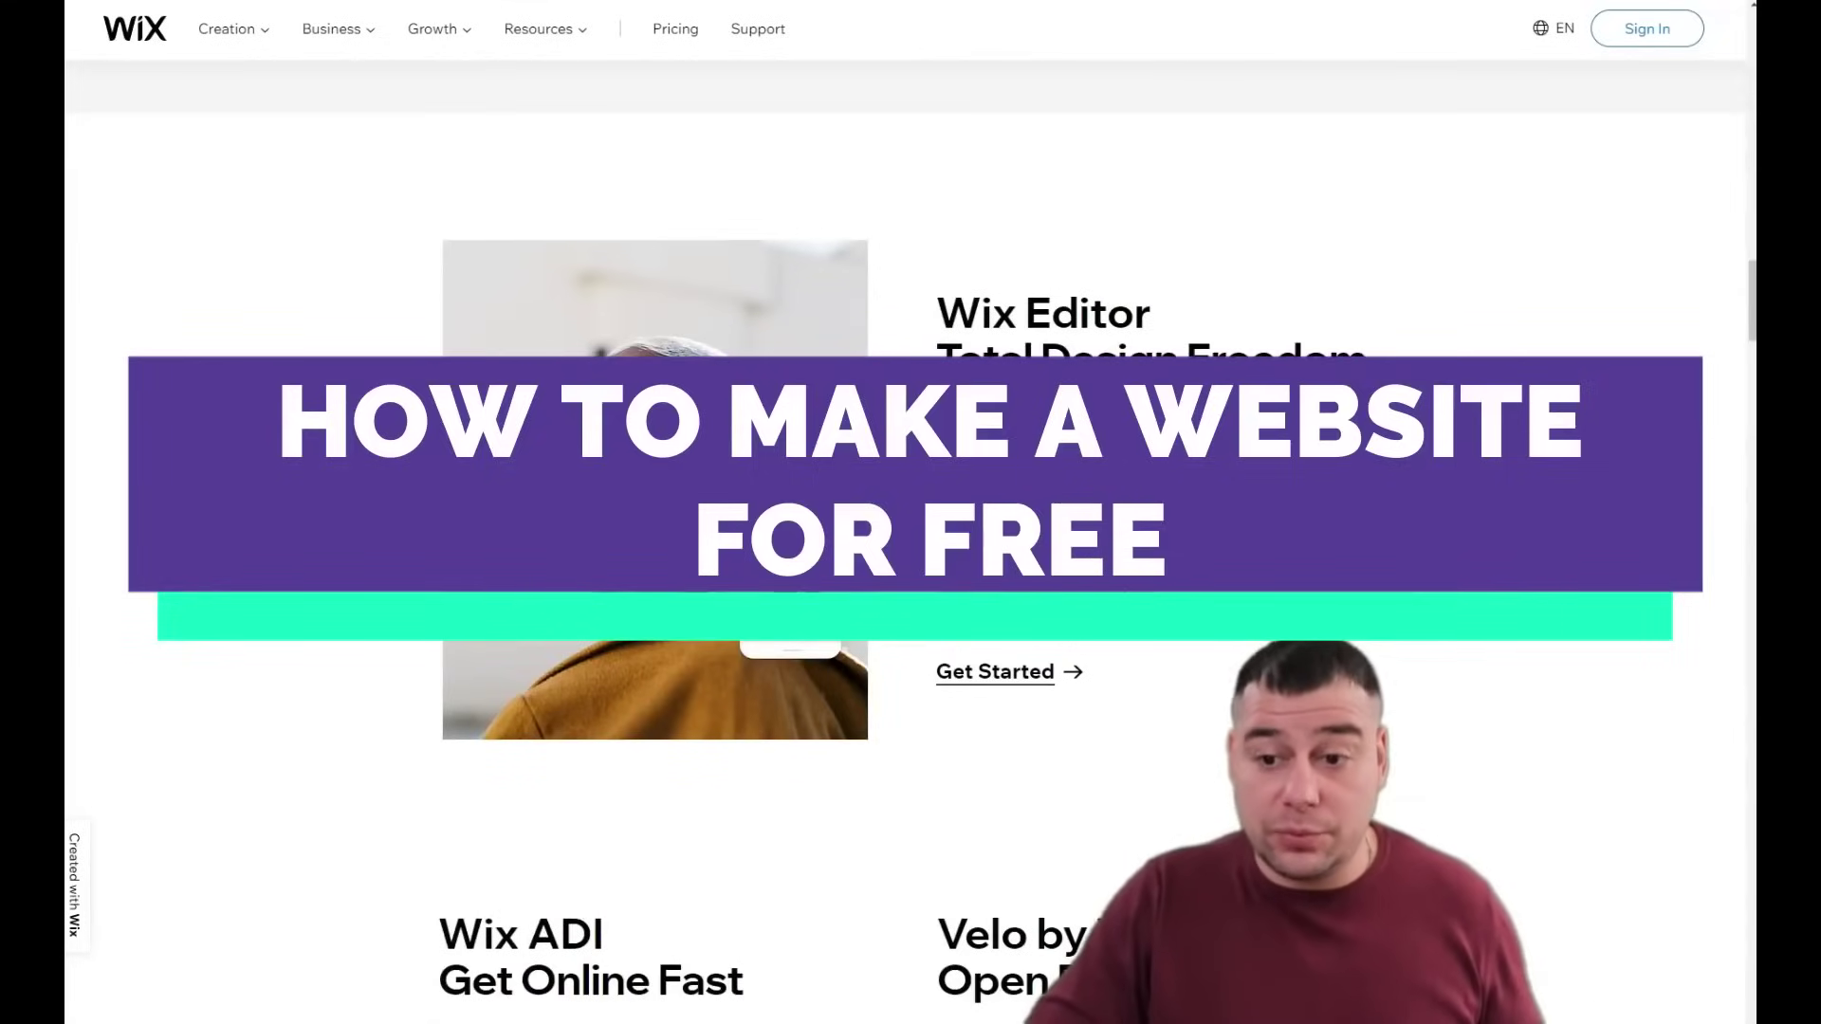
scroll(906, 541, "down", 12)
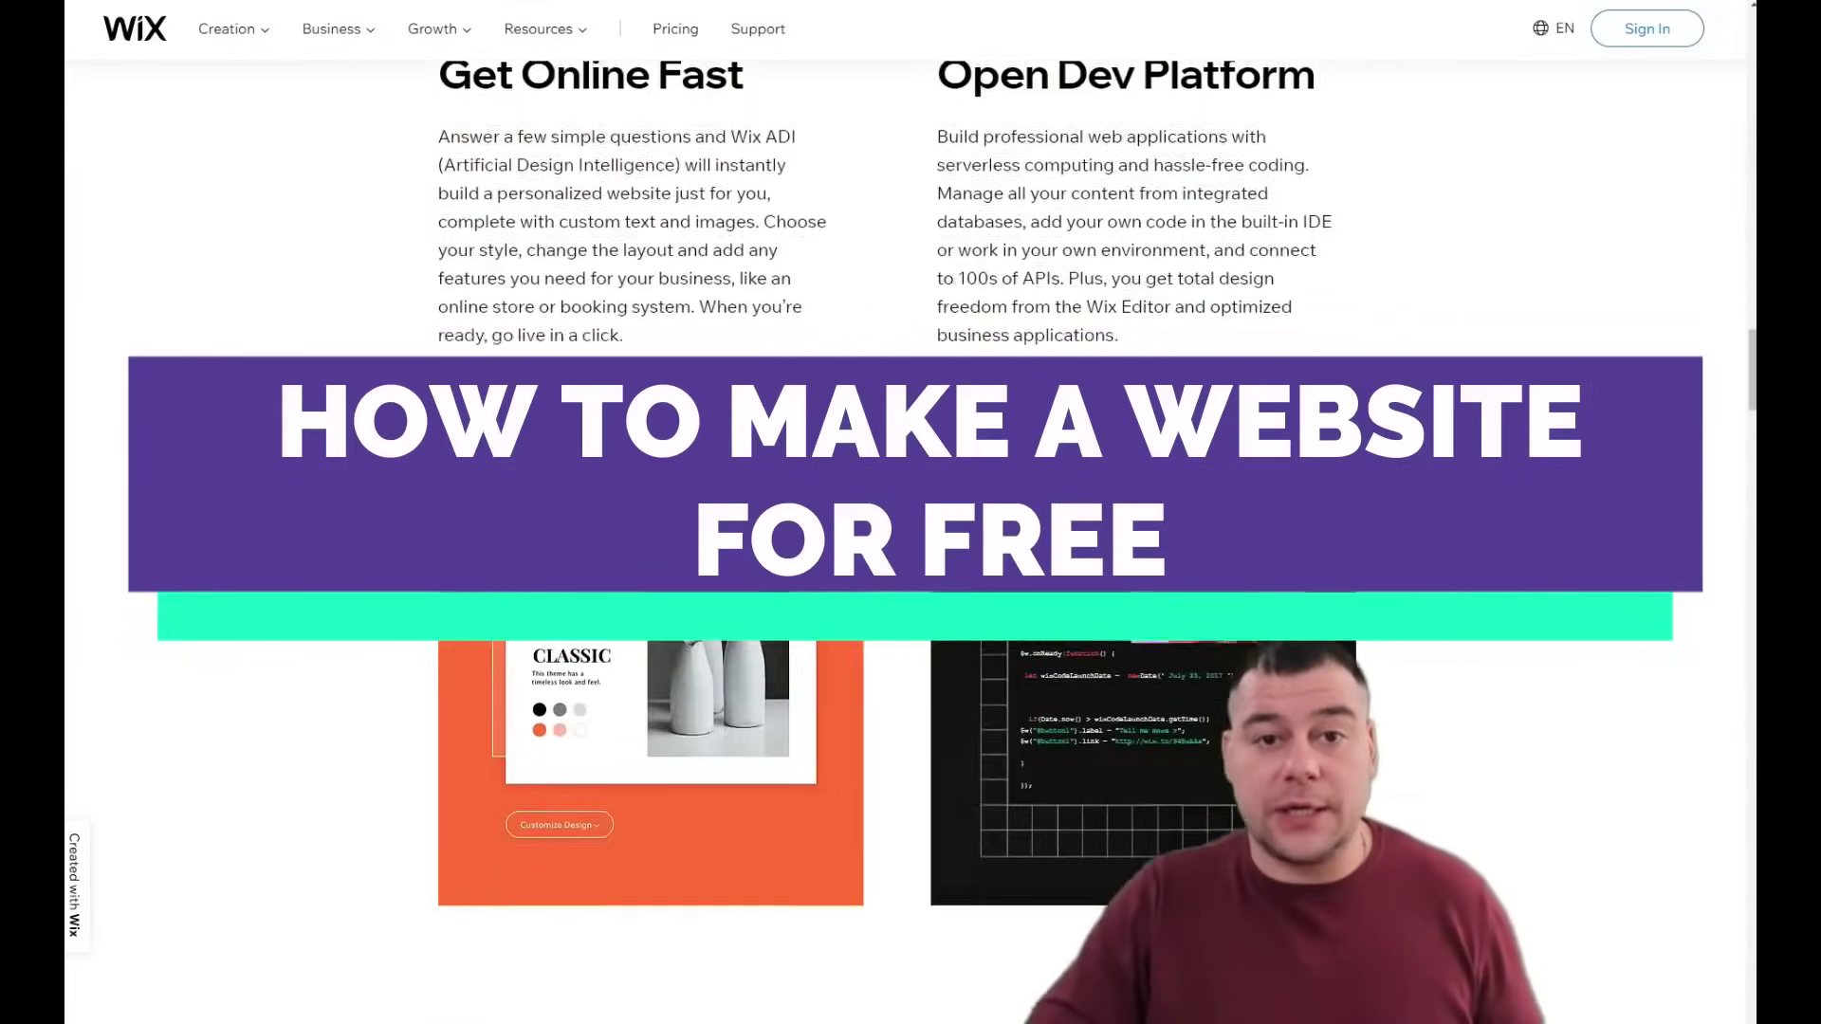
scroll(905, 540, "down", 5)
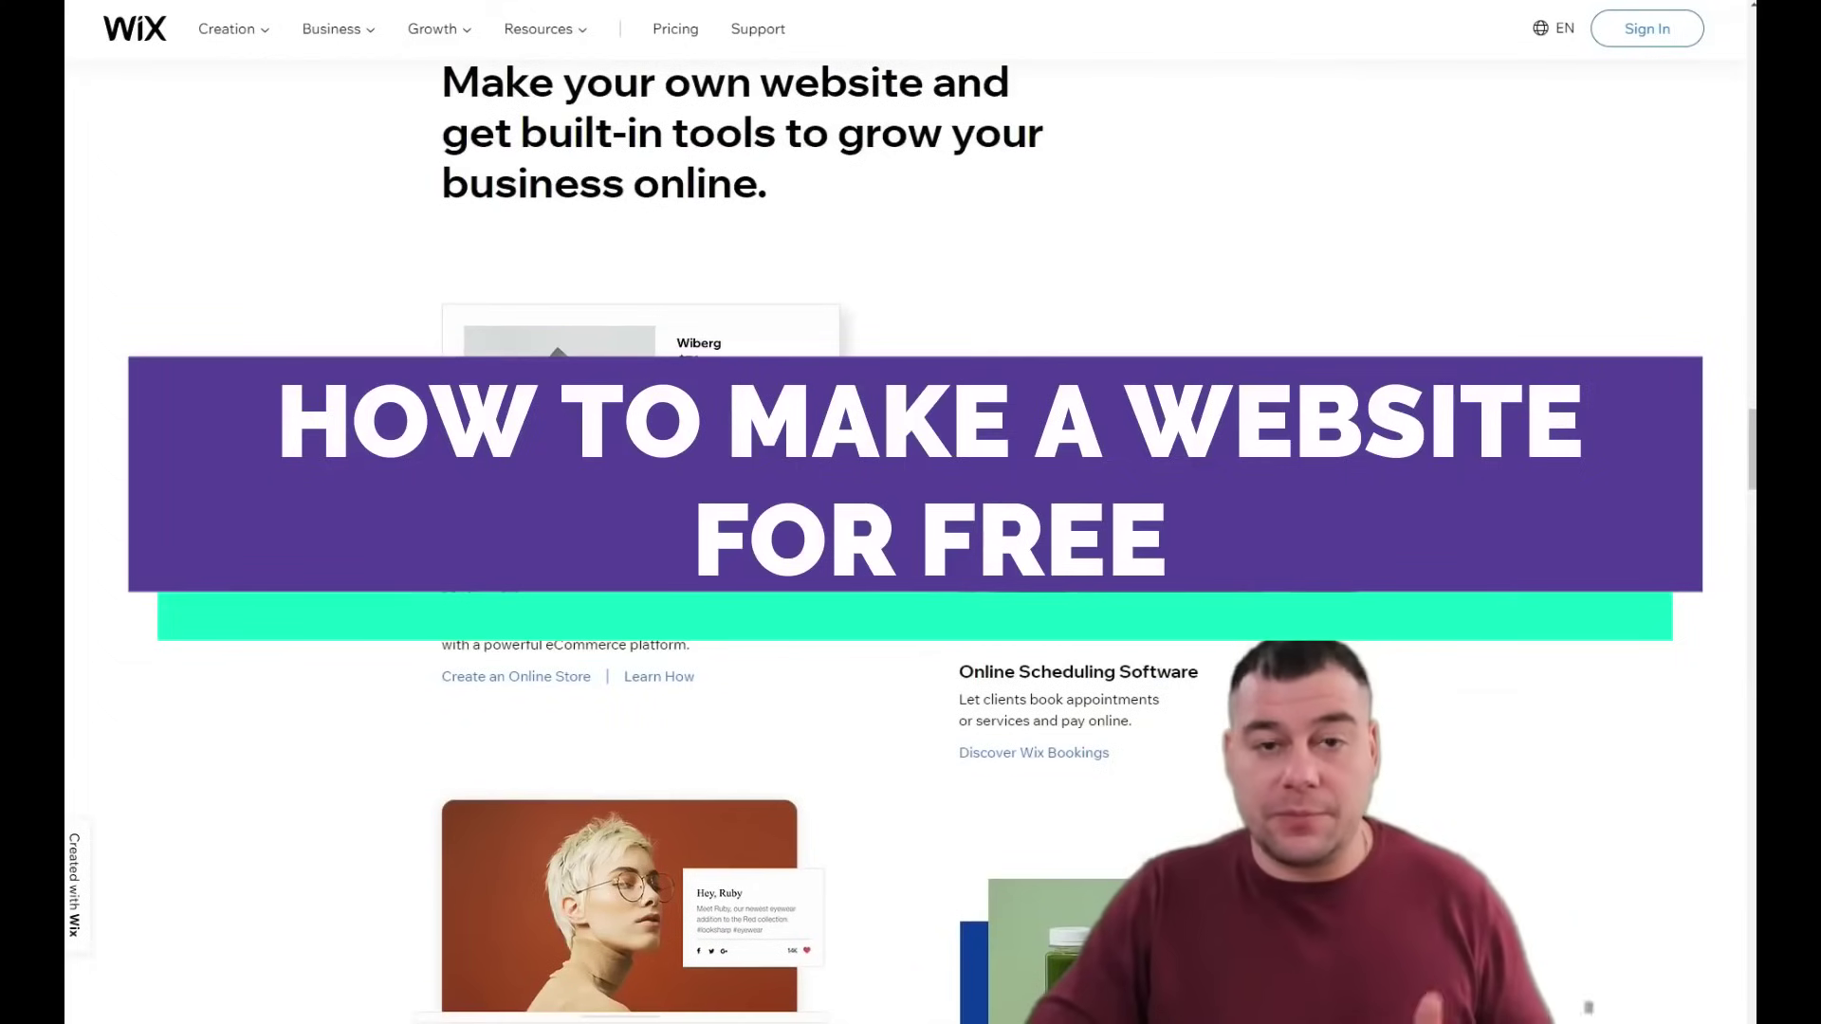
scroll(906, 541, "down", 18)
scroll(906, 541, "down", 18)
scroll(906, 541, "down", 15)
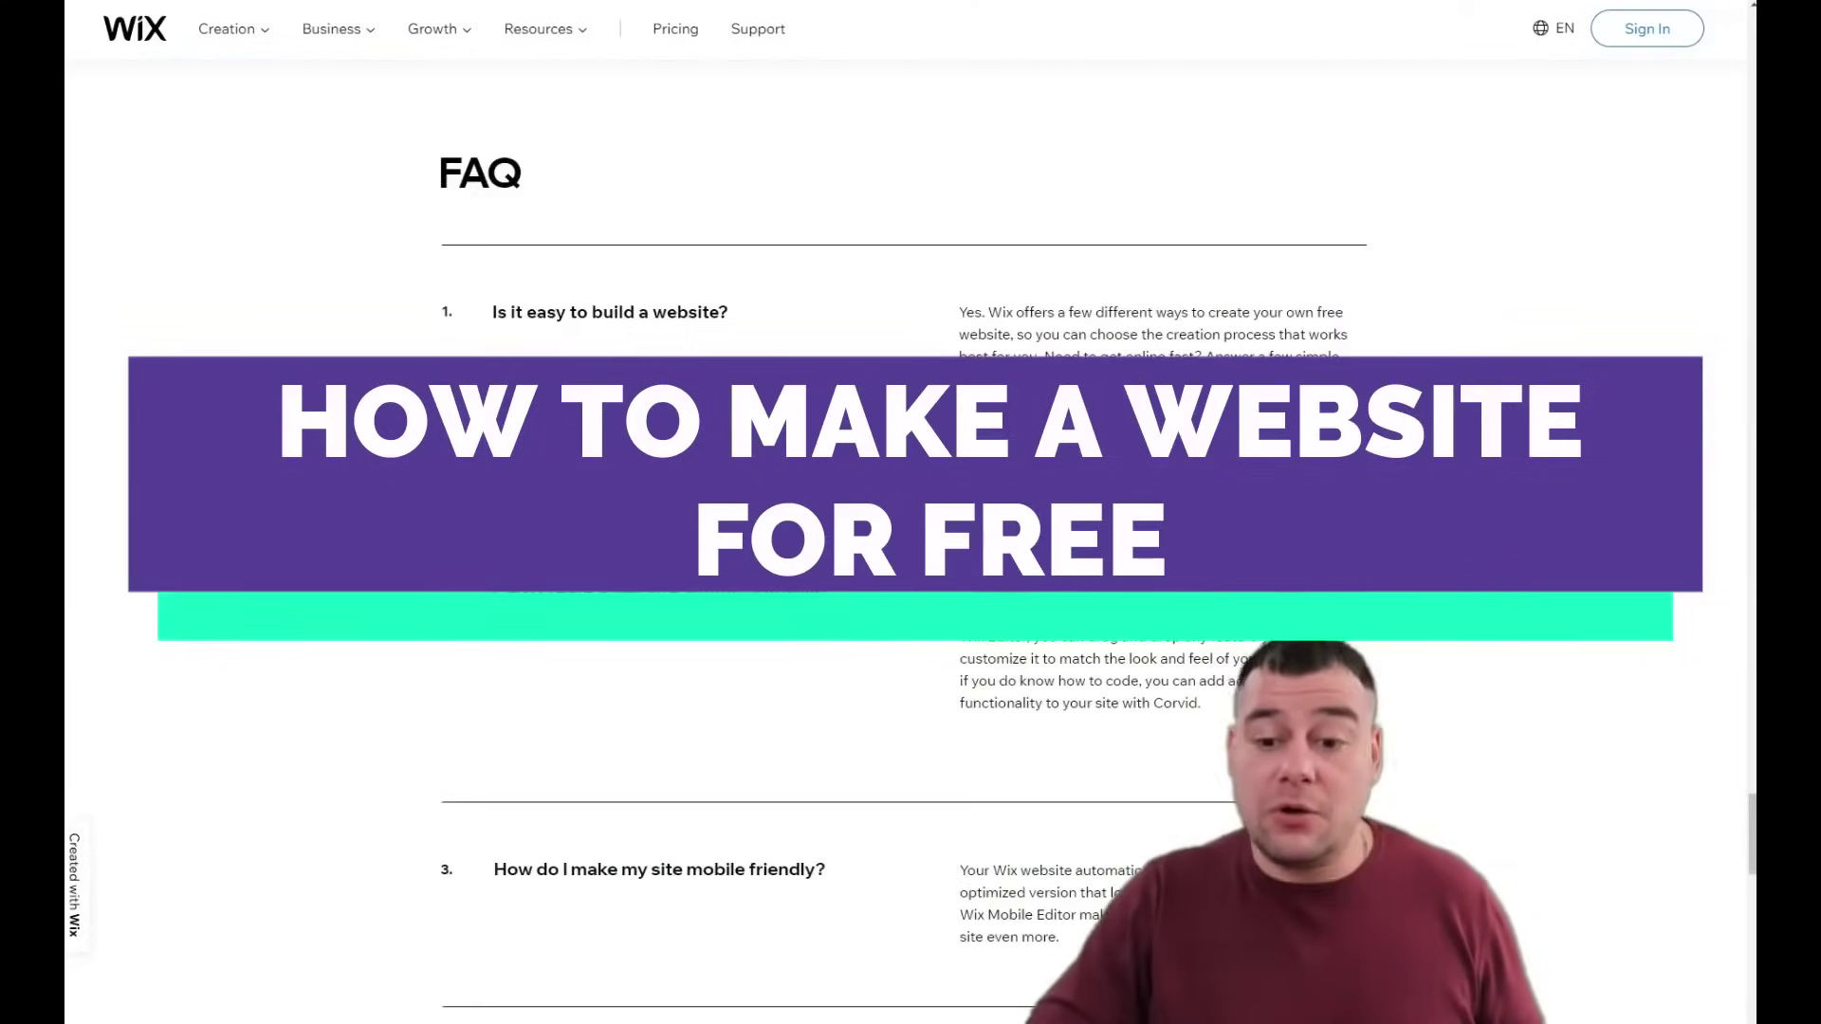
scroll(906, 541, "down", 15)
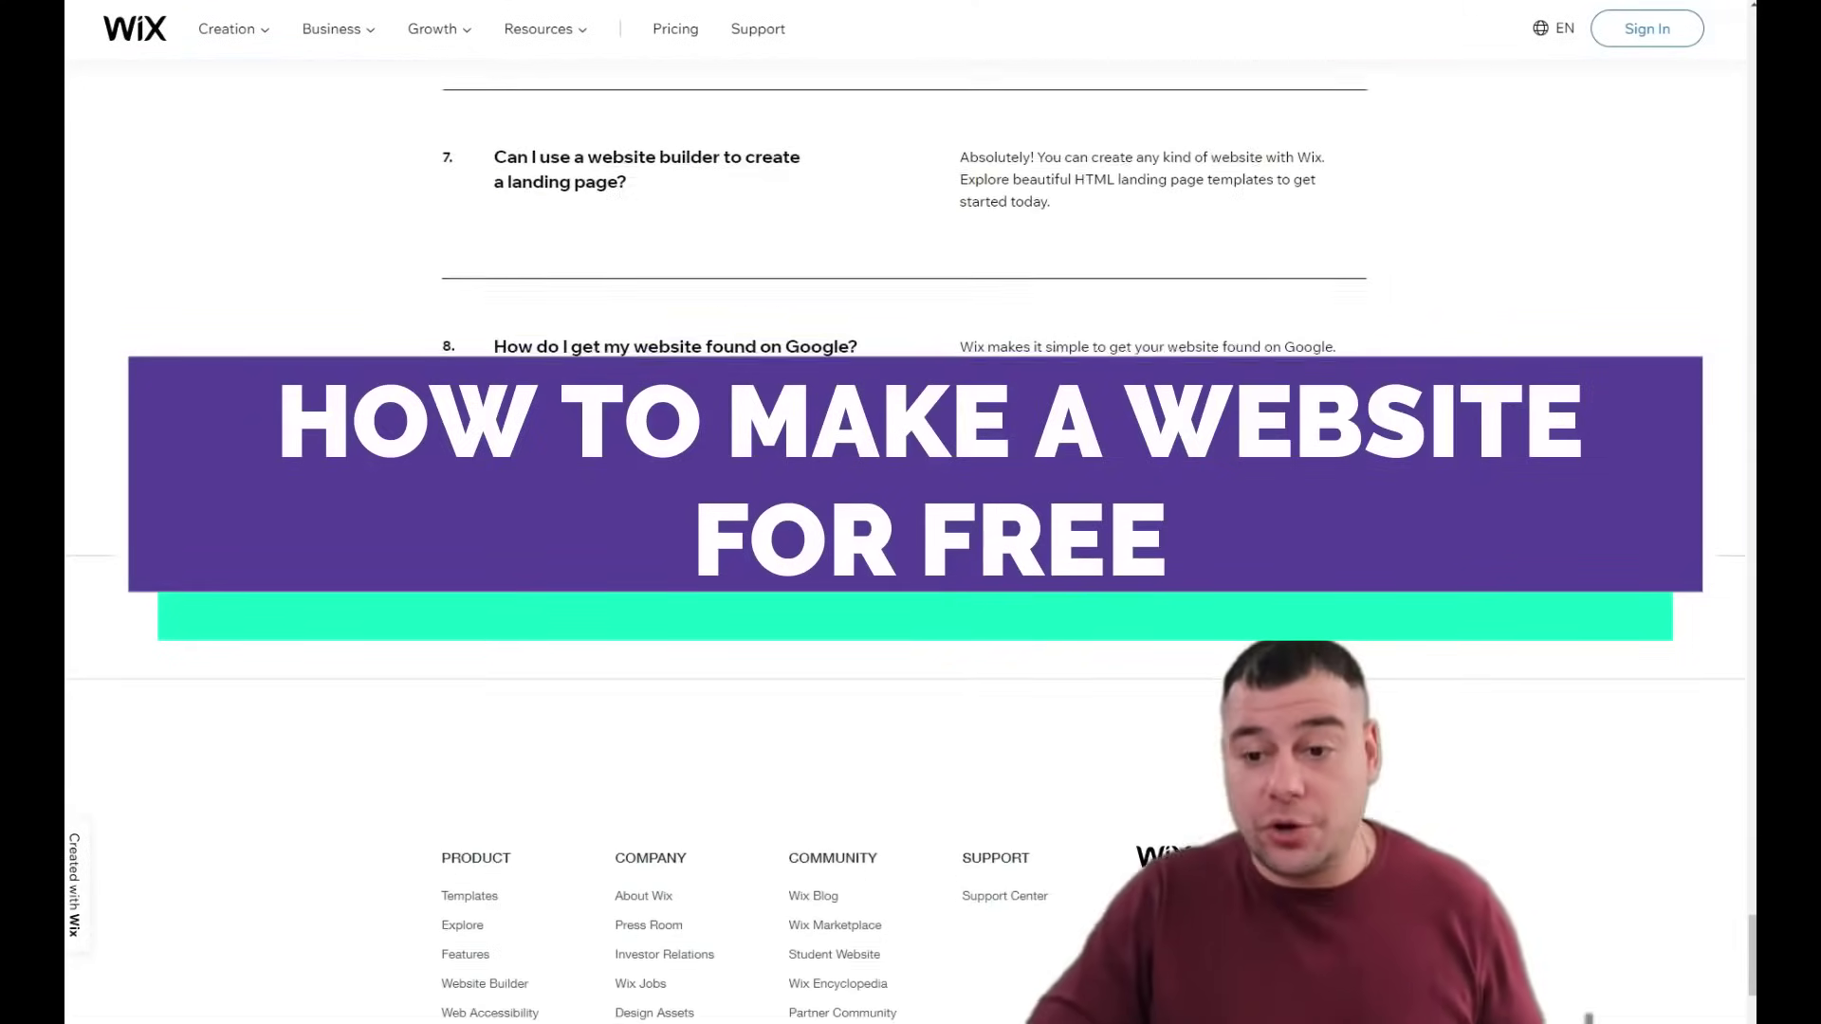
scroll(906, 540, "up", 18)
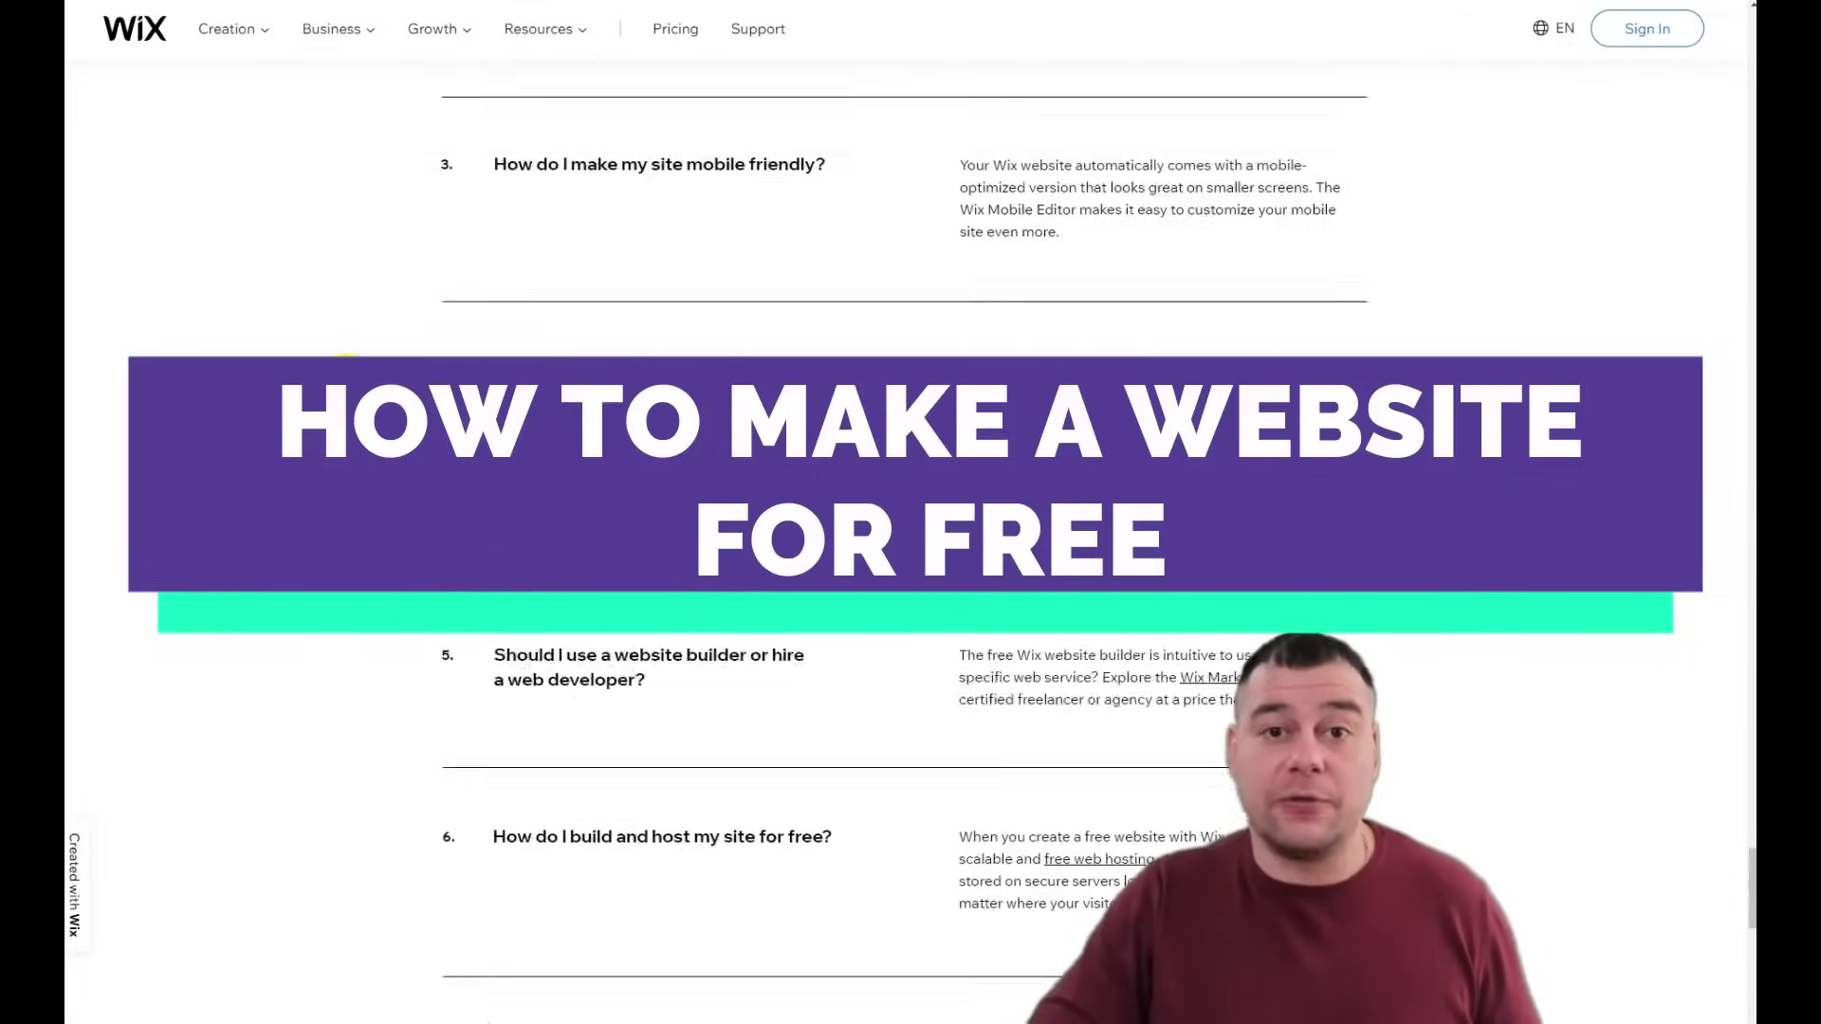
scroll(906, 540, "up", 20)
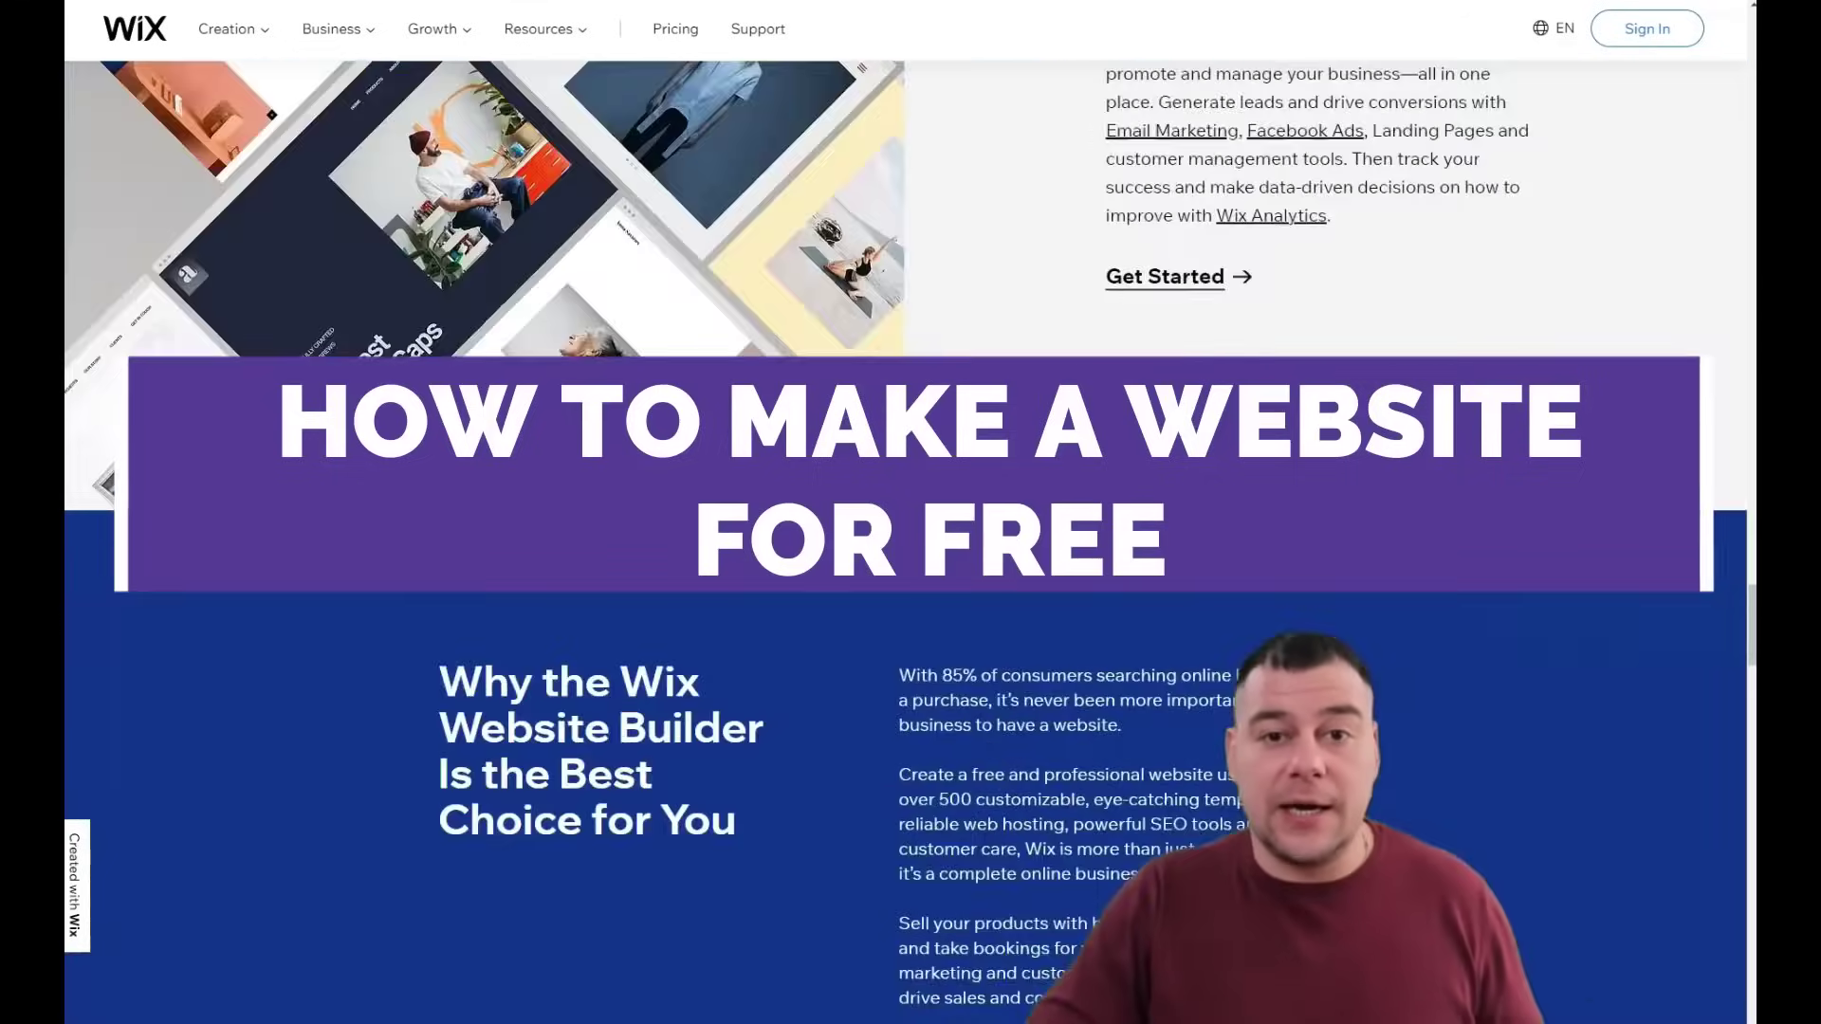
scroll(354, 393, "up", 15)
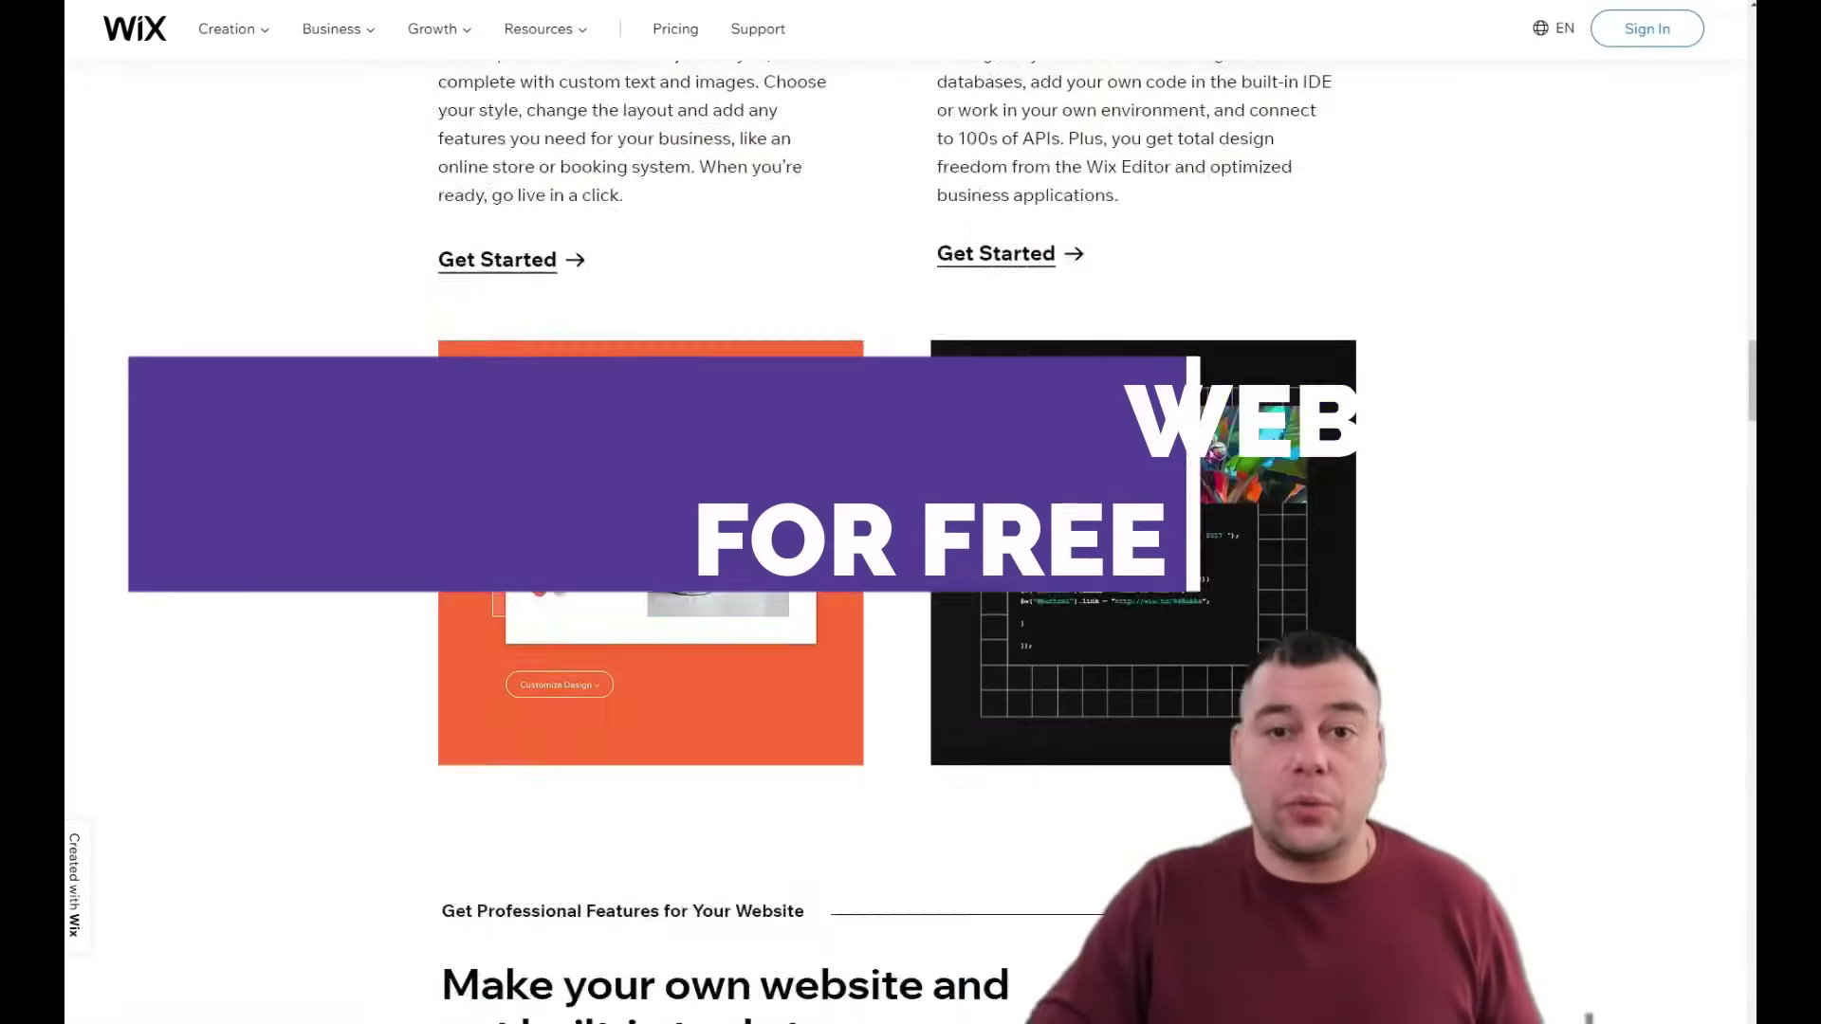
scroll(354, 392, "up", 15)
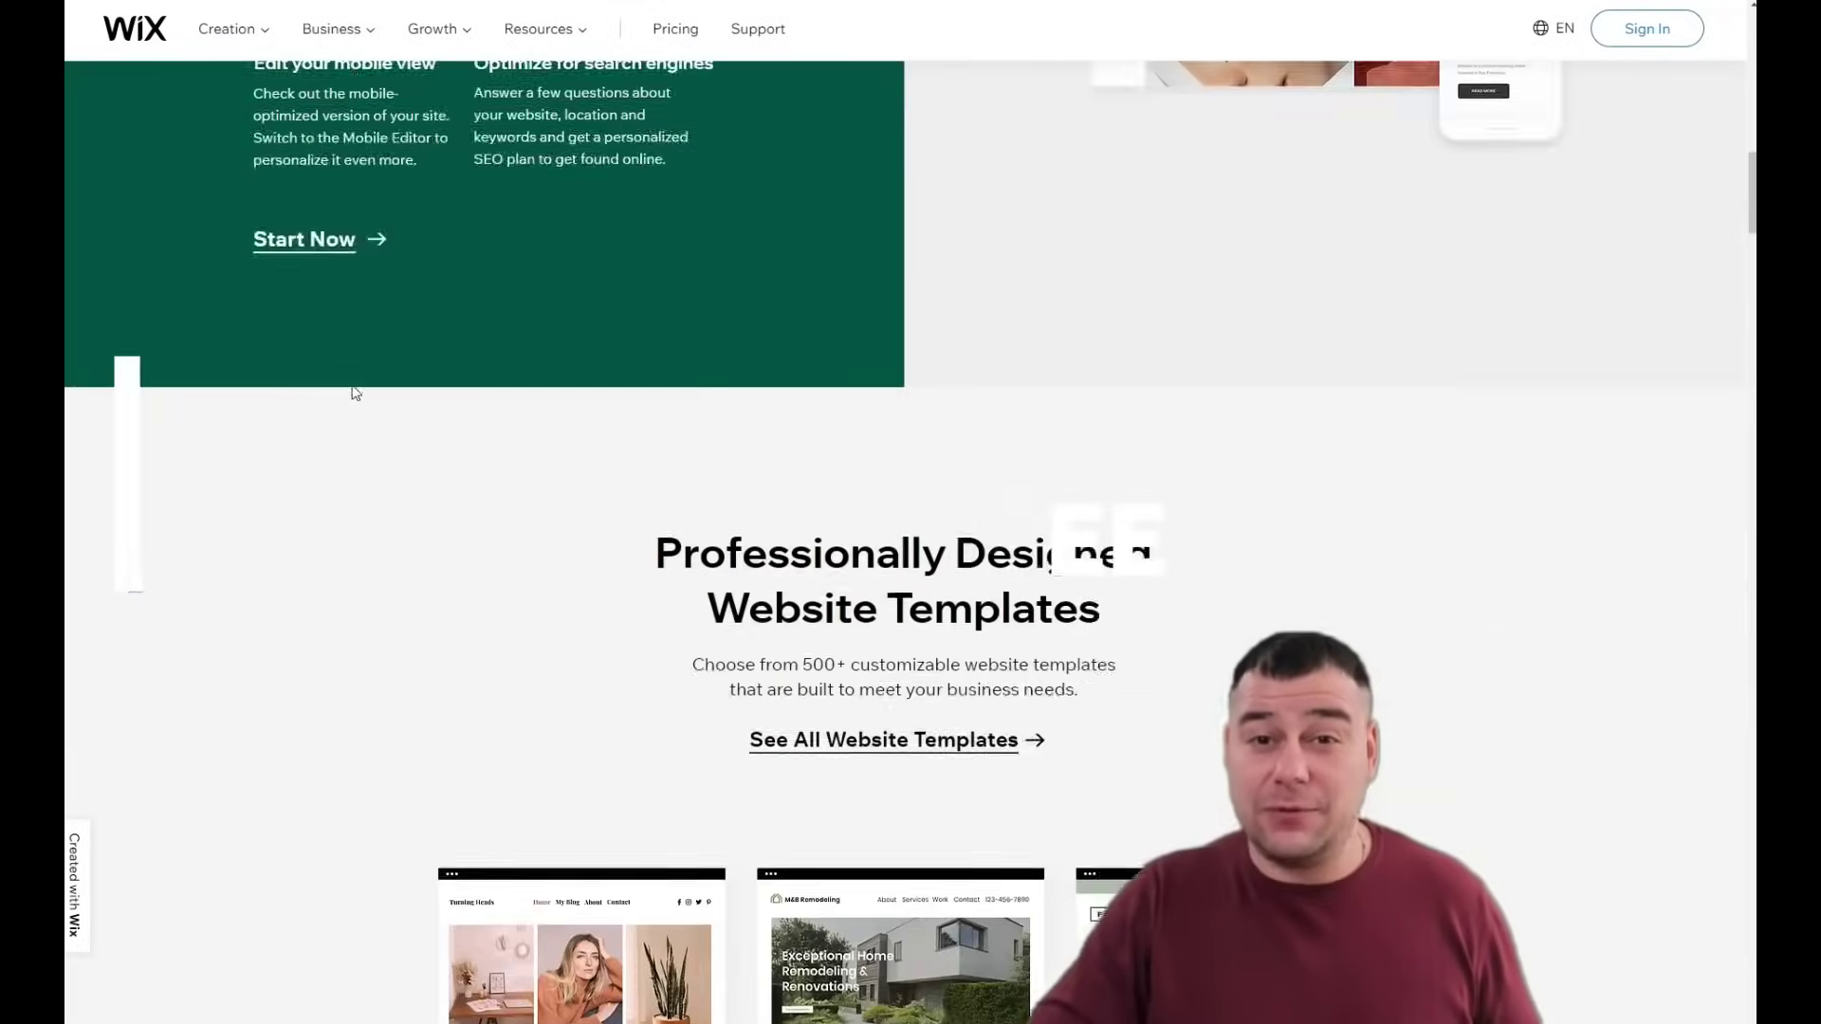
scroll(353, 387, "up", 8)
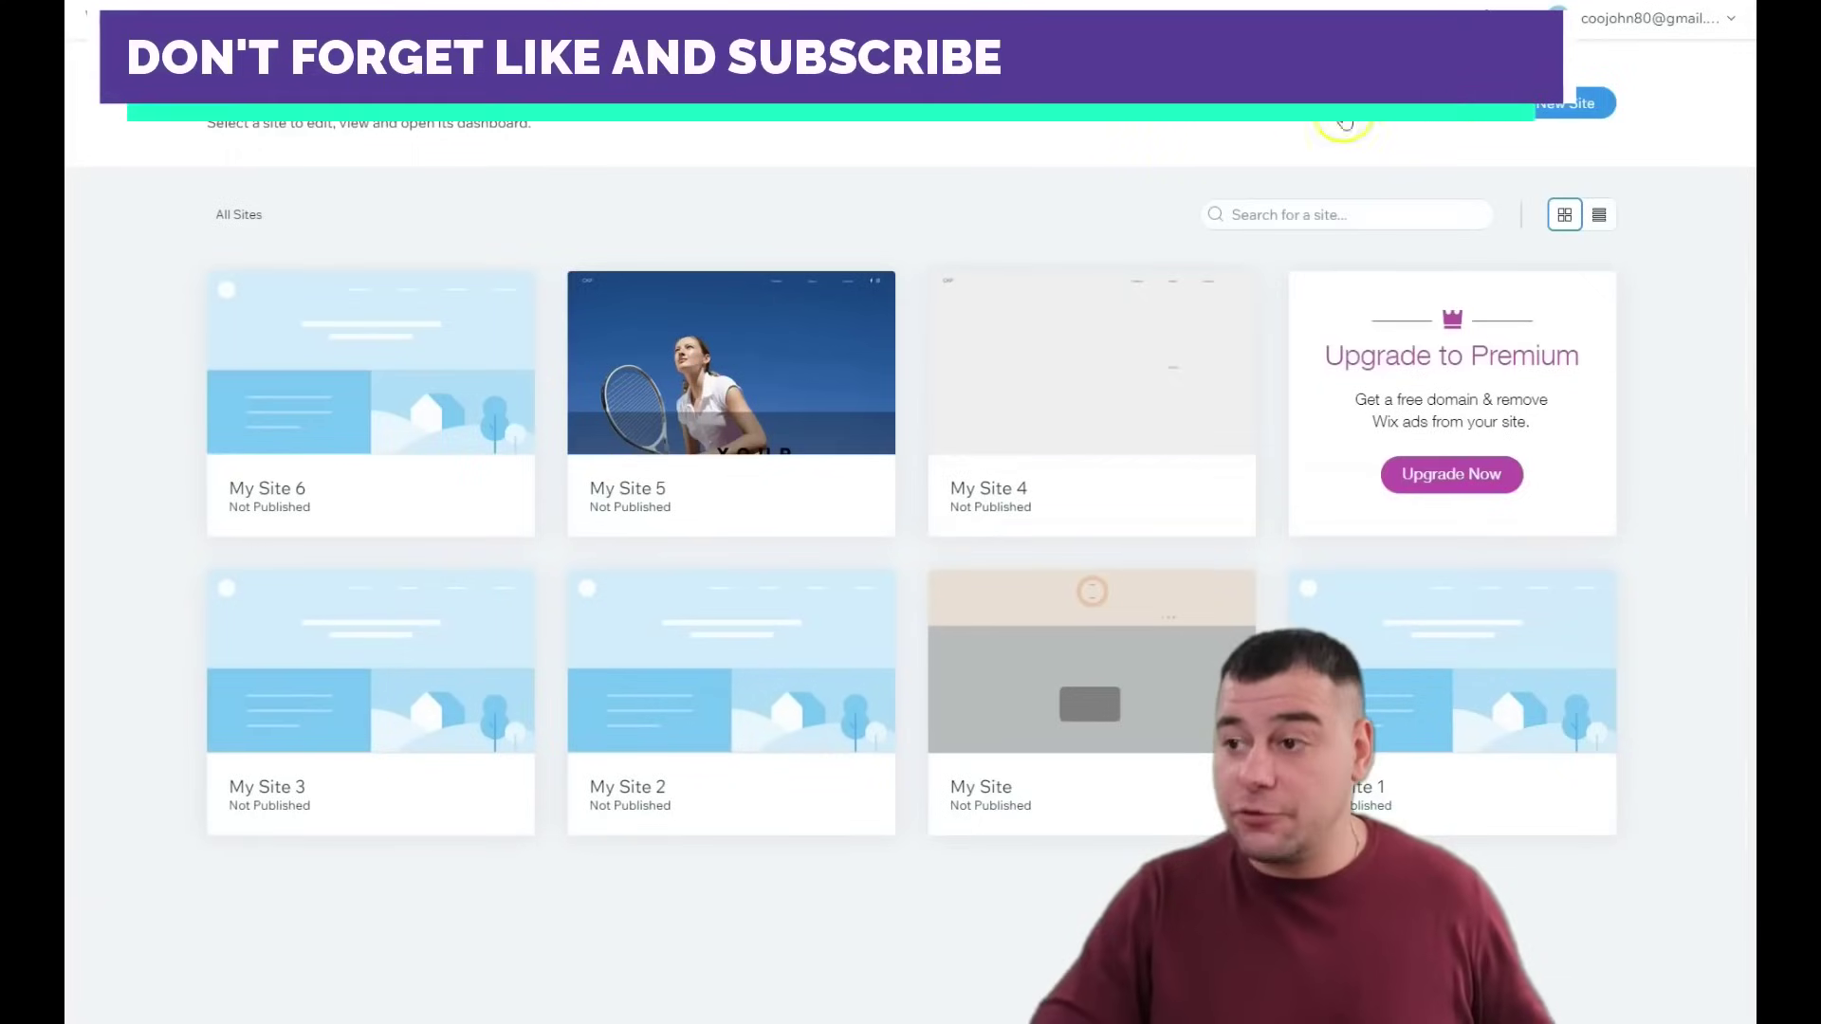
Step: Create a new site of the Other kind and choose to build it with the Editor from a template
left_click(1520, 112)
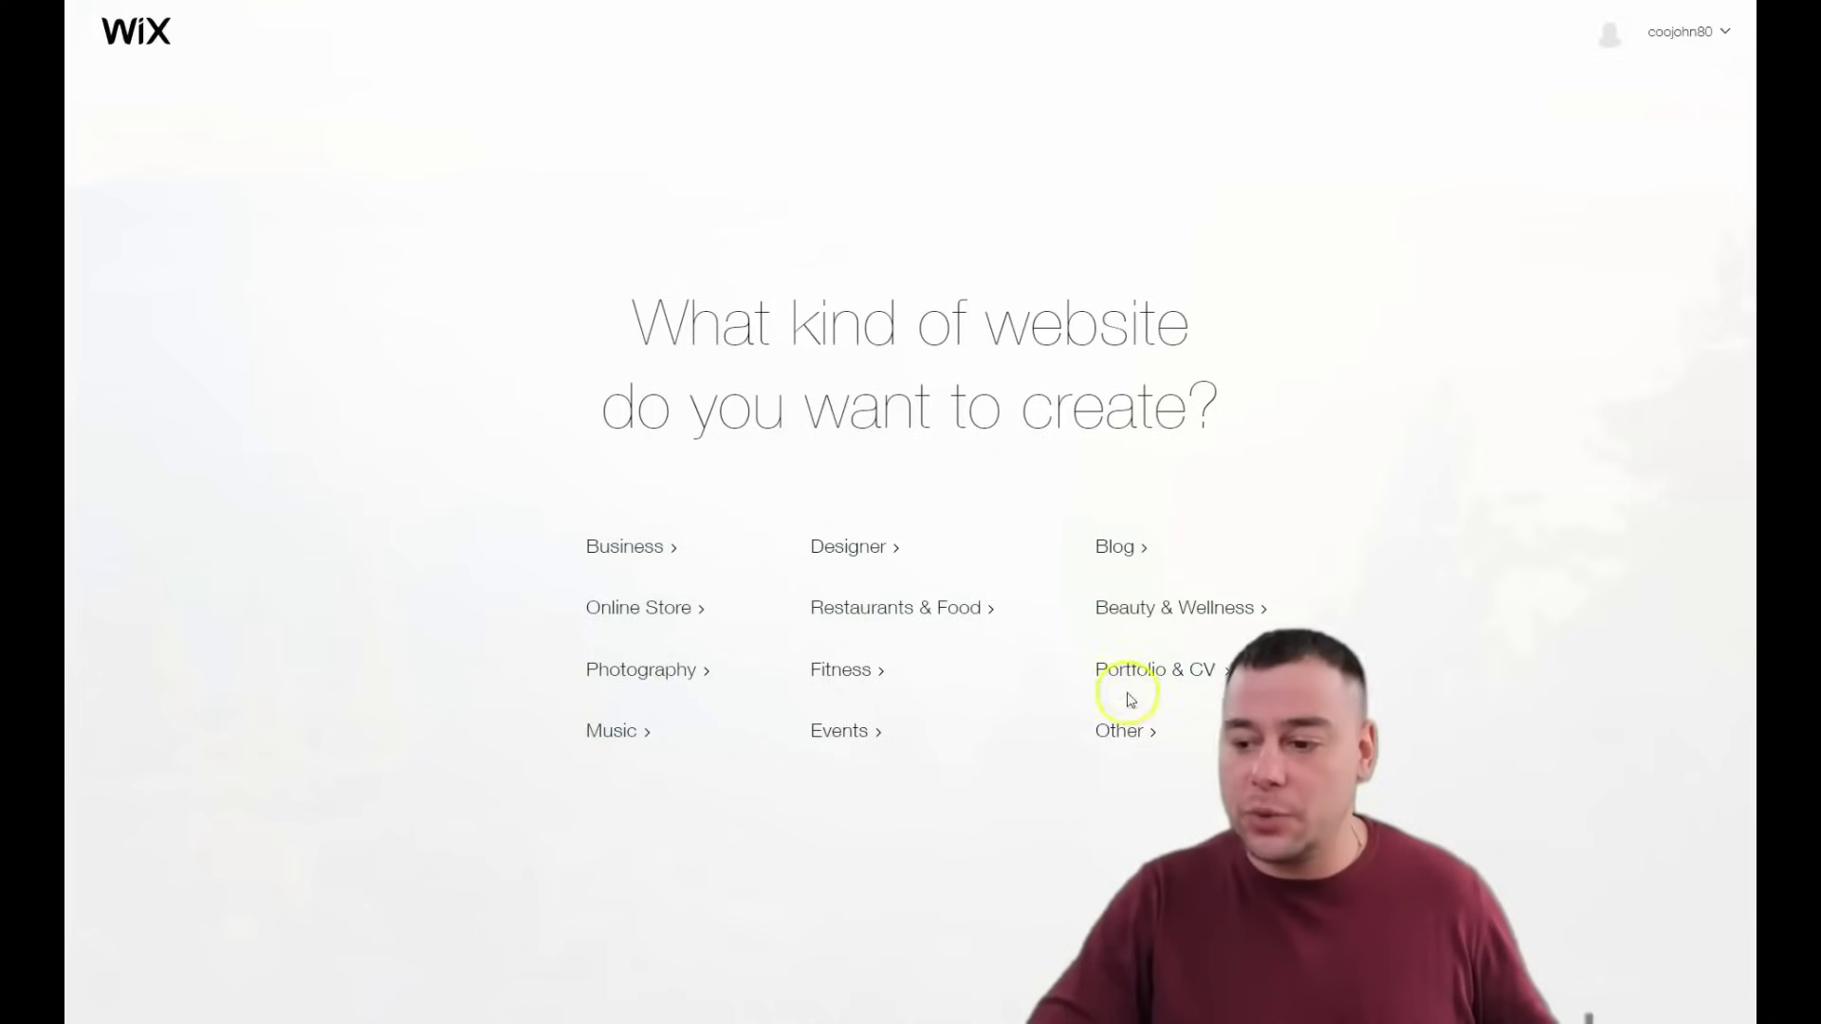
left_click(1129, 733)
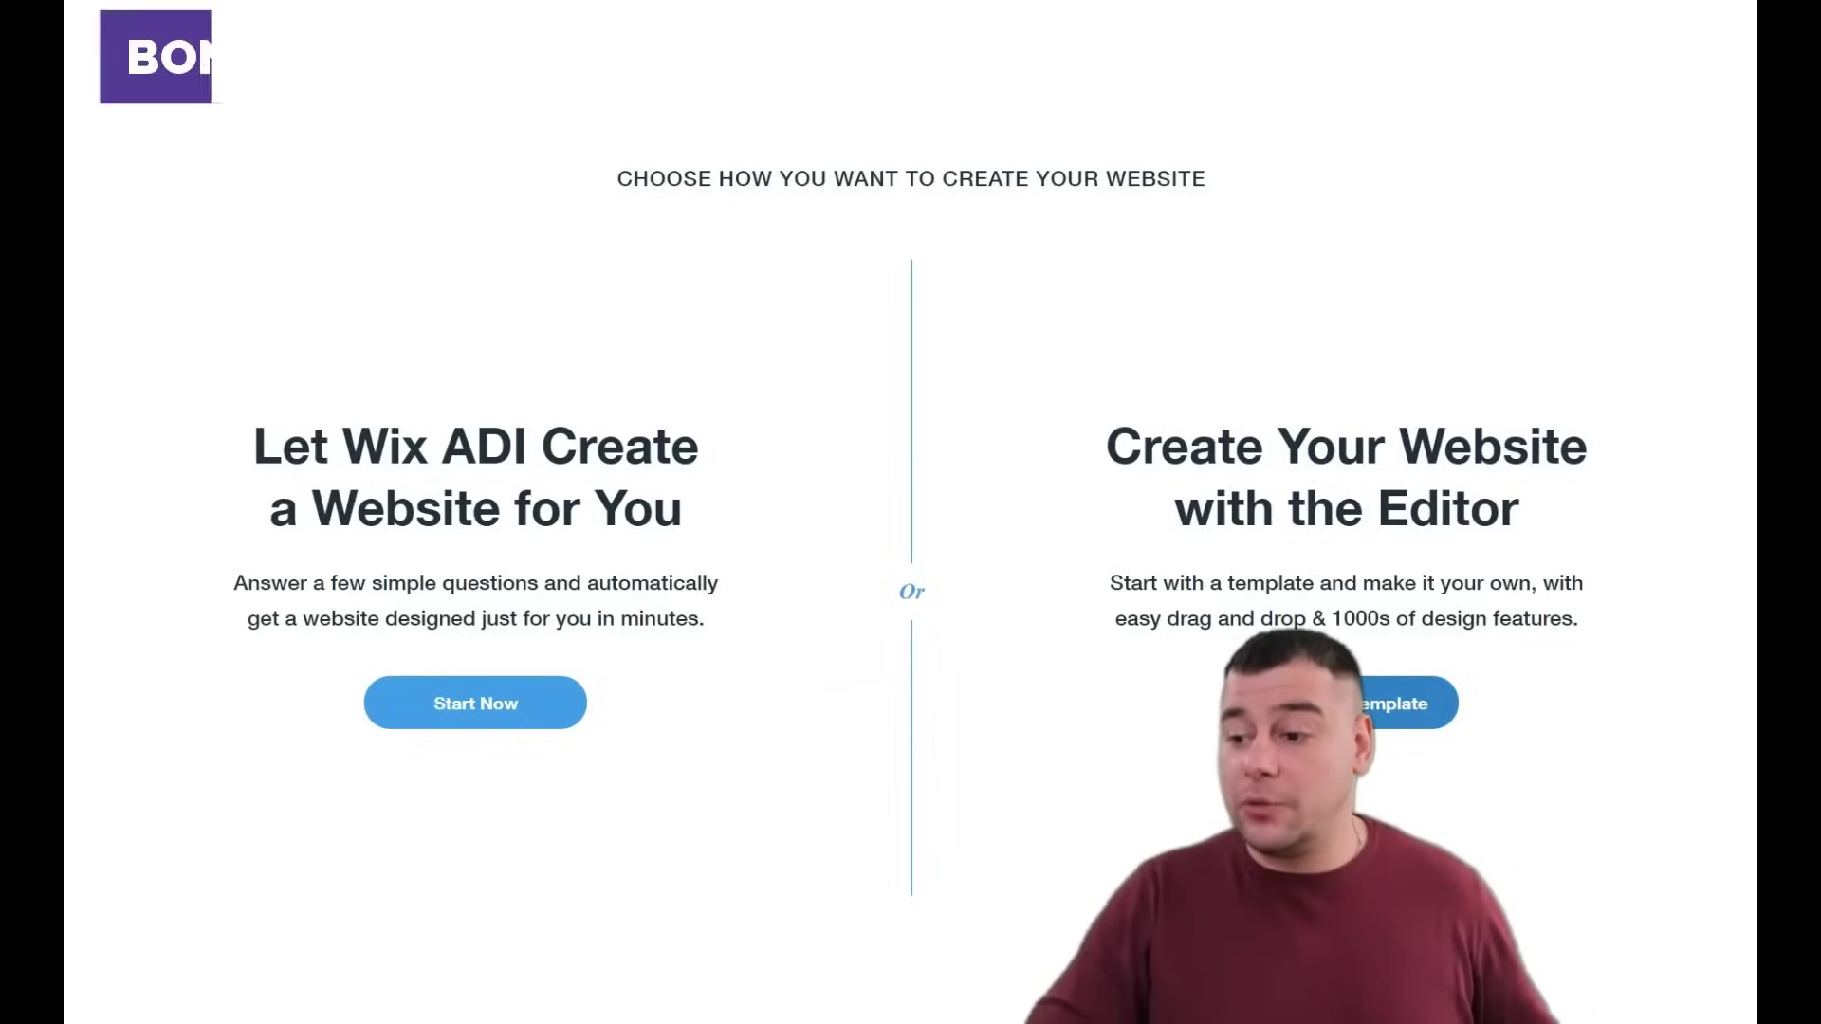
left_click(1404, 703)
Step: Browse the first two pages of all website templates and open page 3
mouse_move(612, 415)
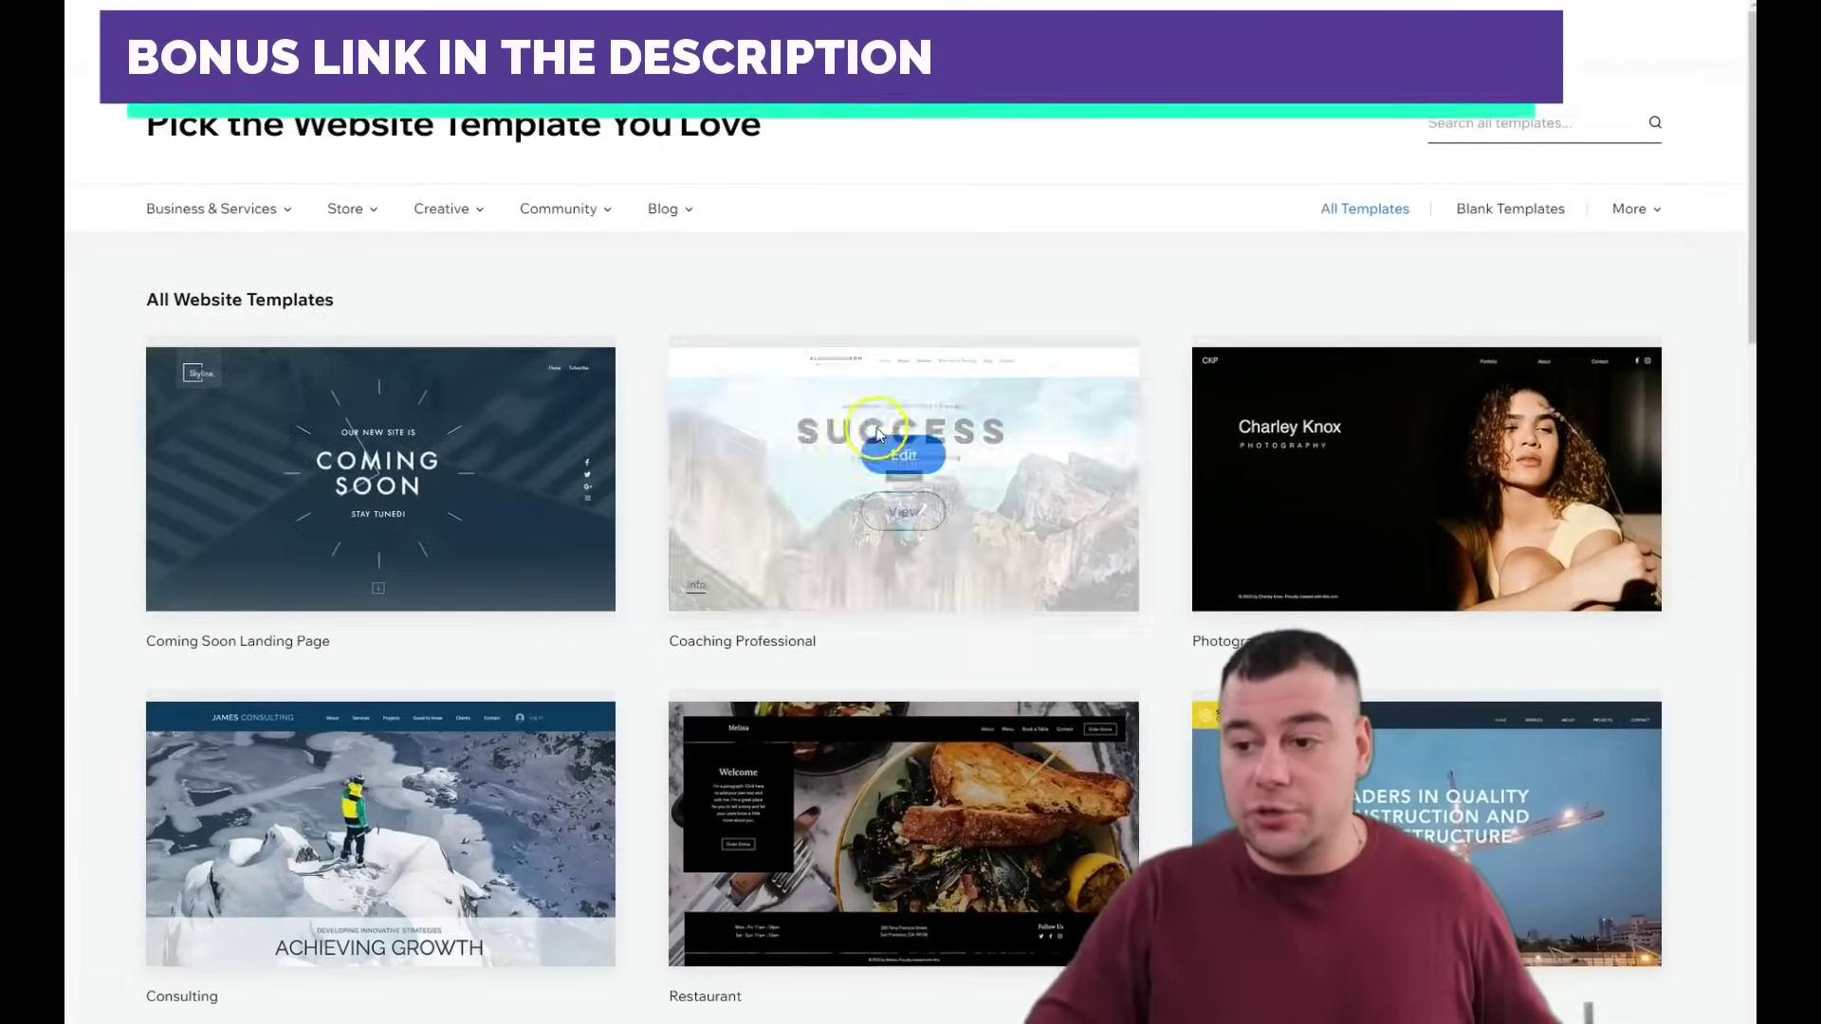
scroll(826, 492, "down", 5)
scroll(839, 493, "down", 4)
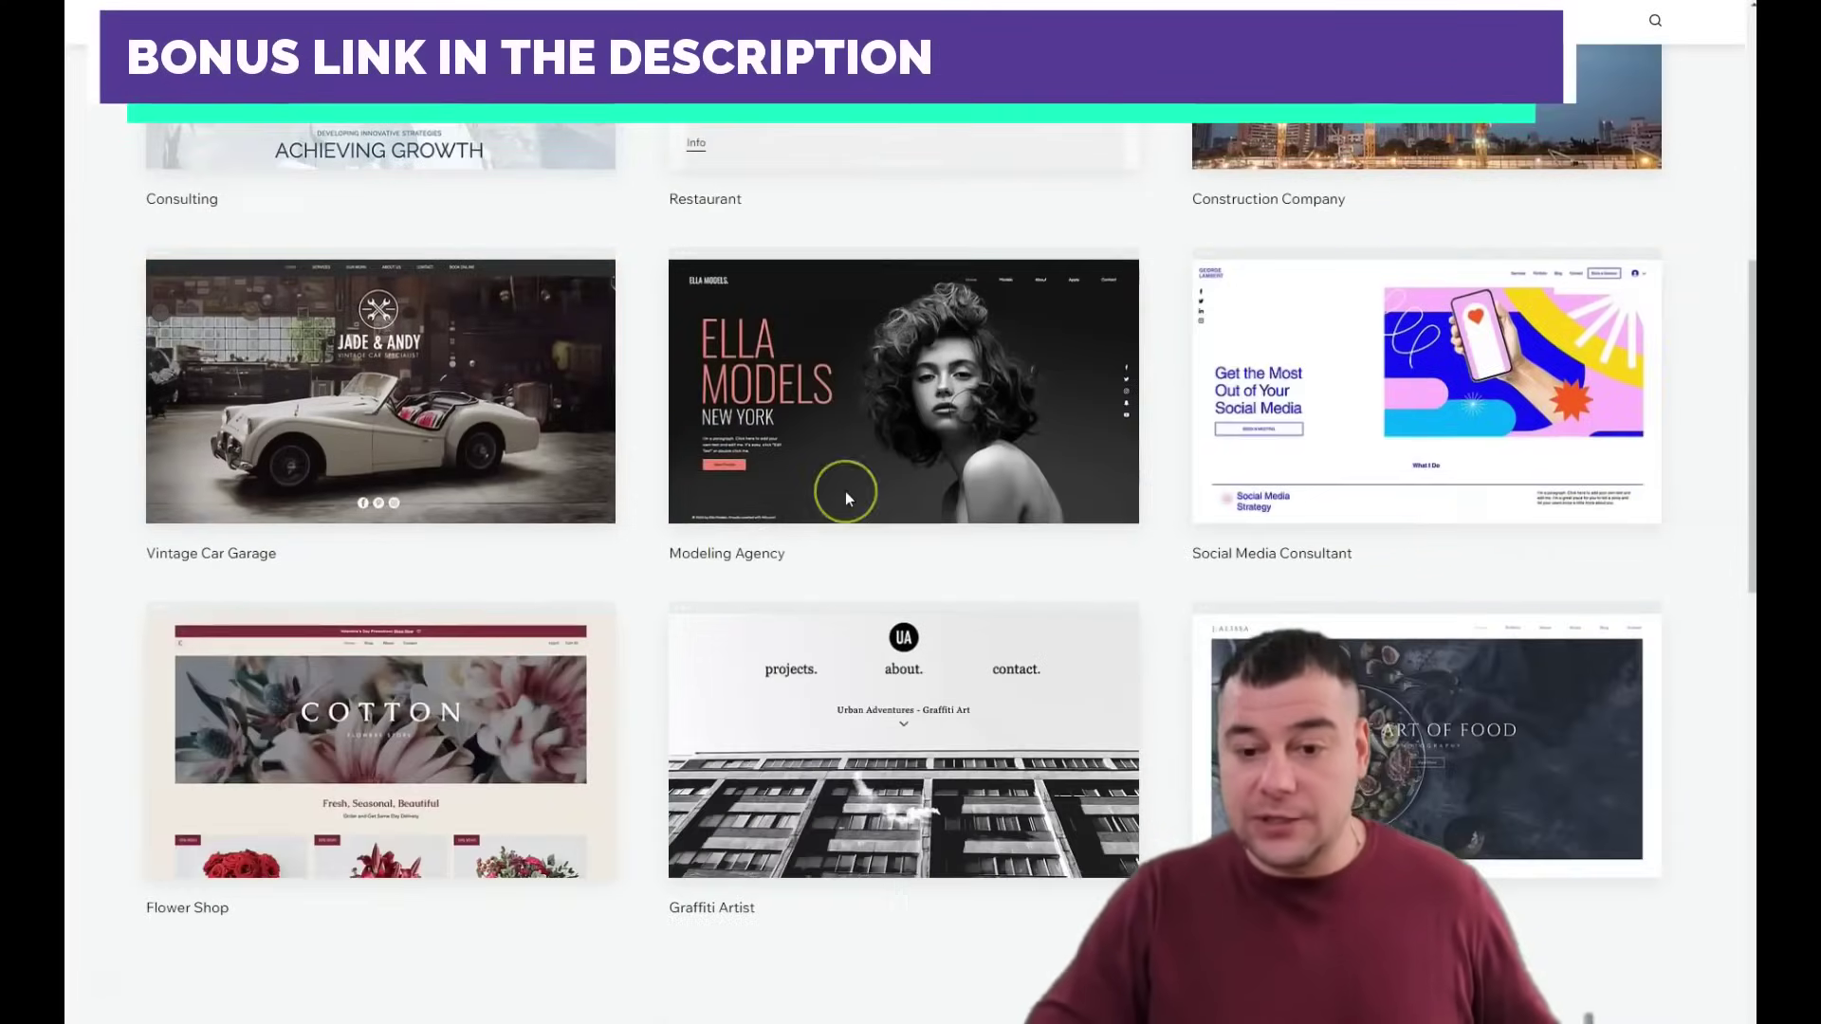
scroll(845, 493, "down", 2)
scroll(848, 497, "down", 3)
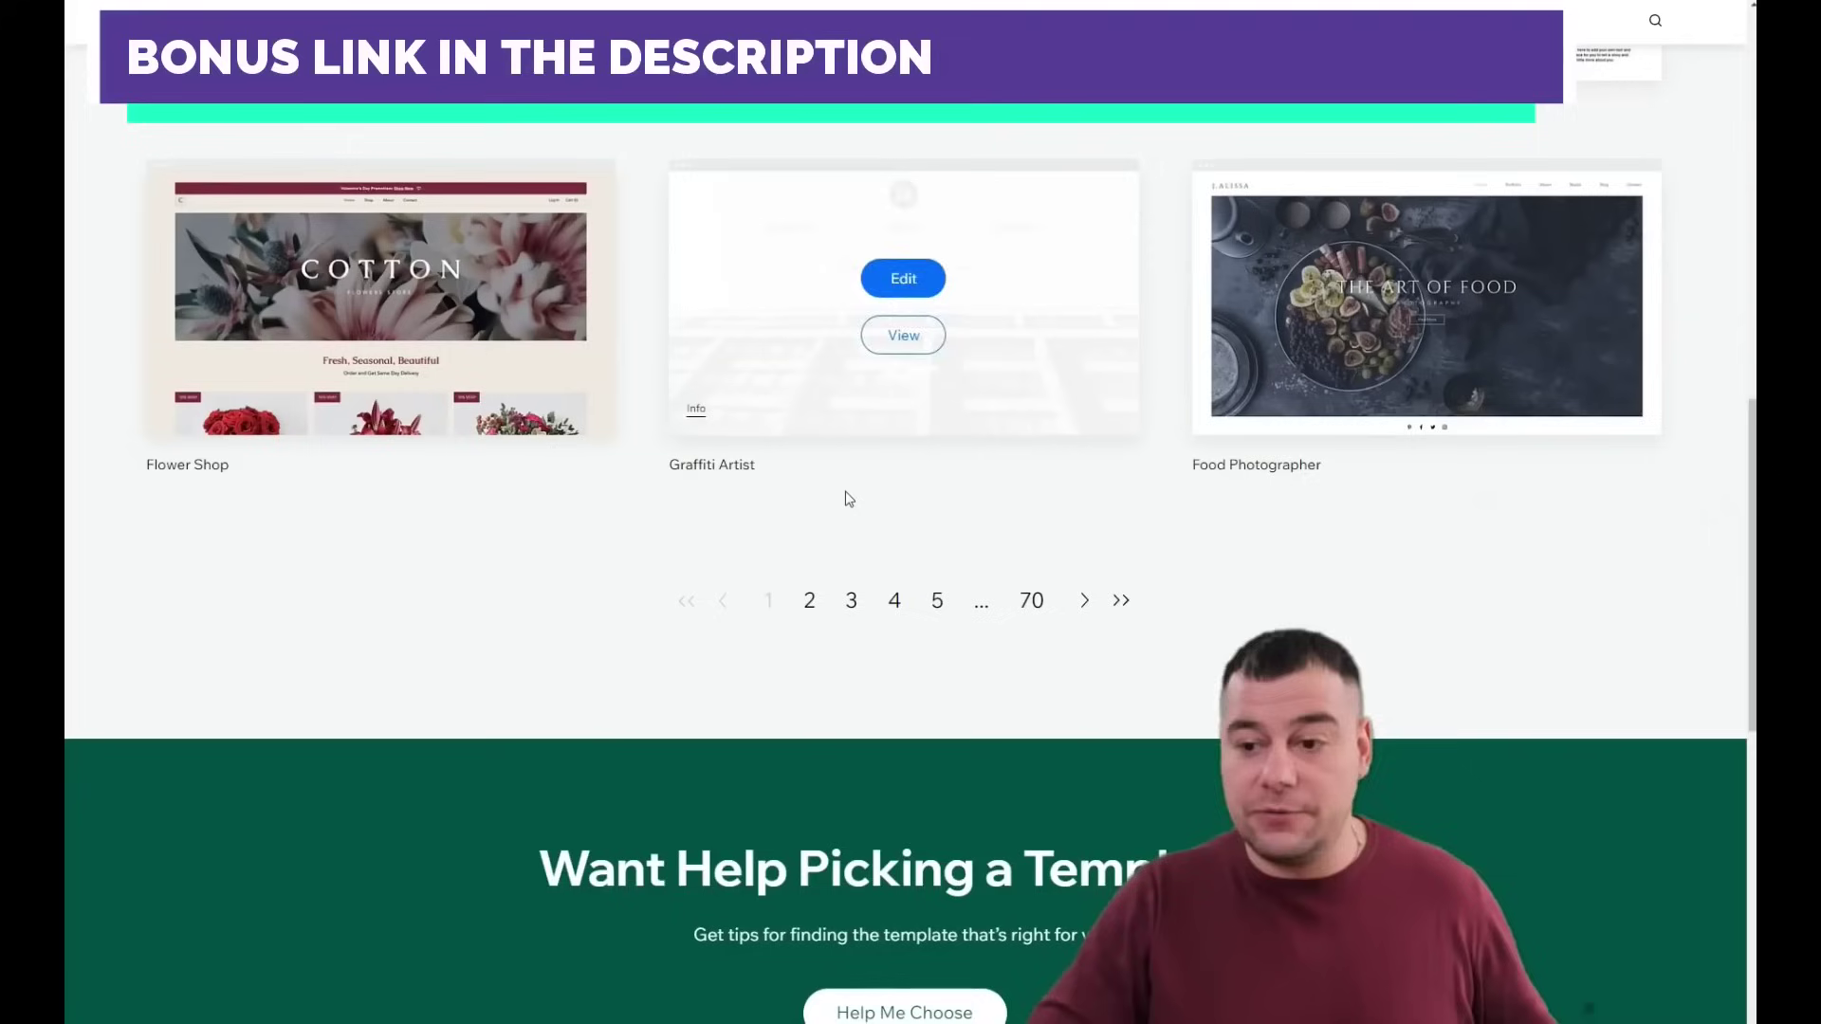
left_click(809, 598)
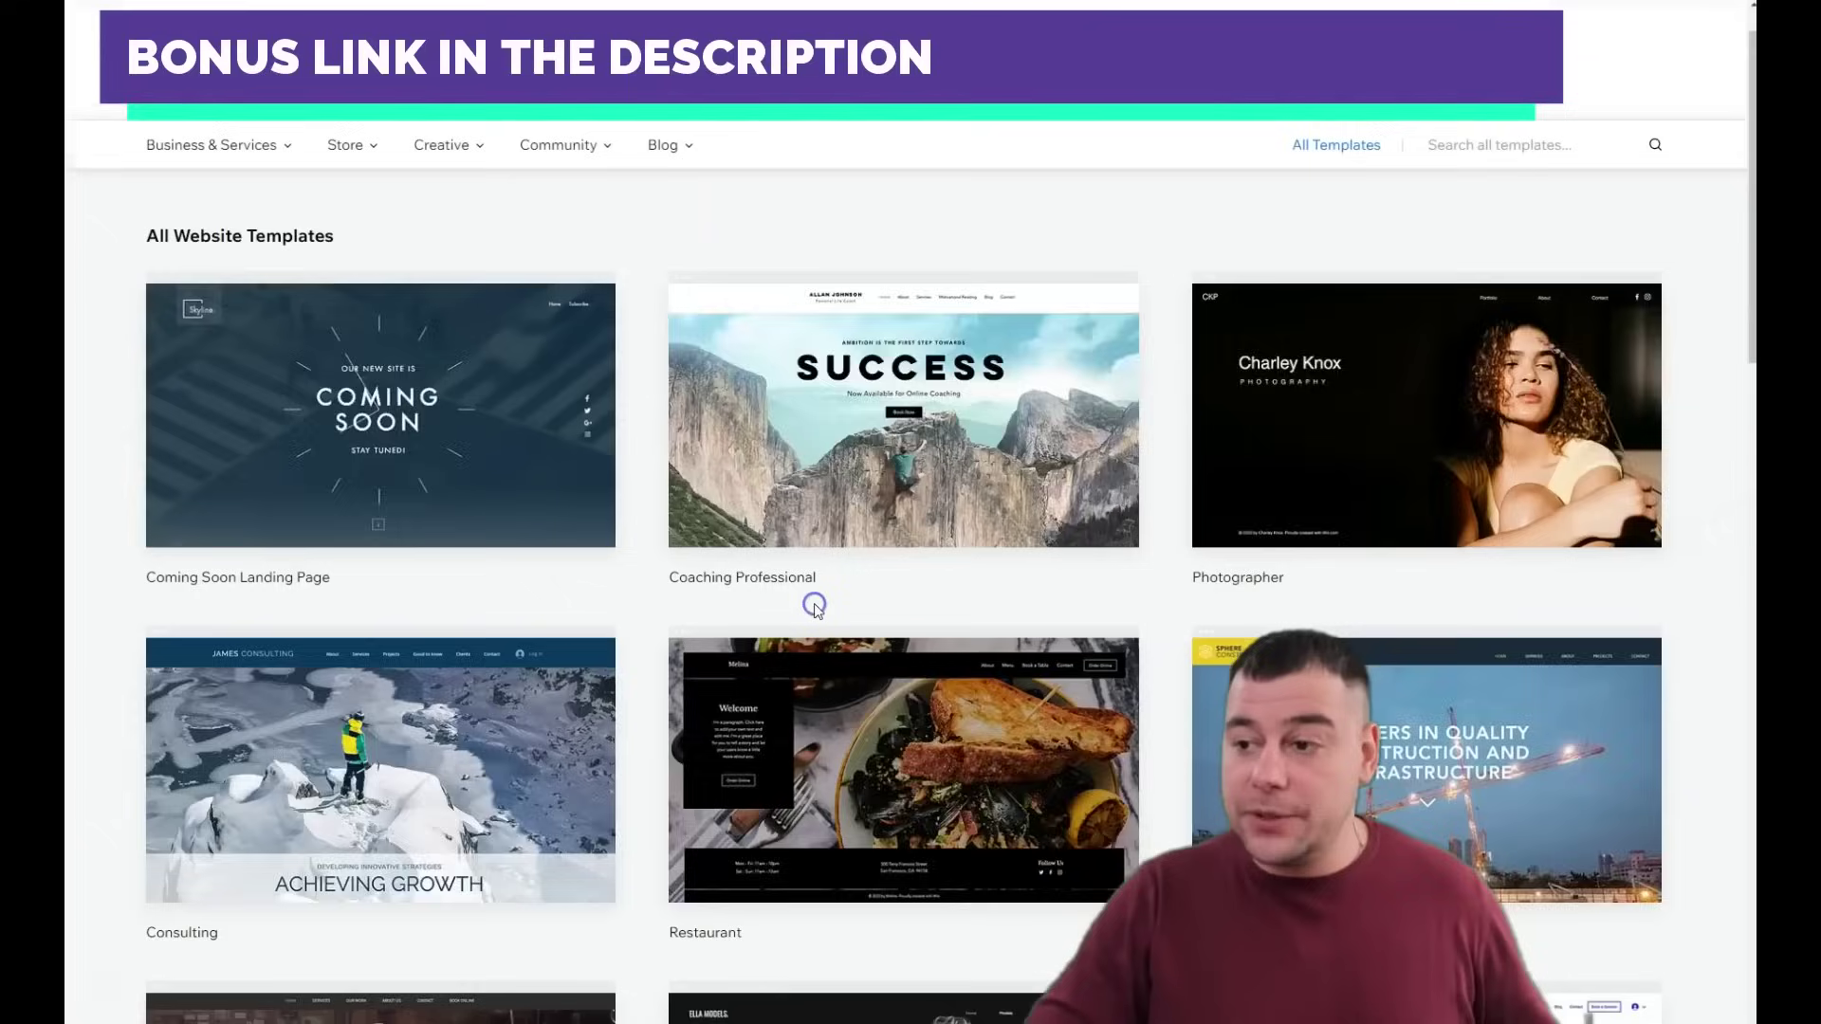
scroll(844, 569, "down", 4)
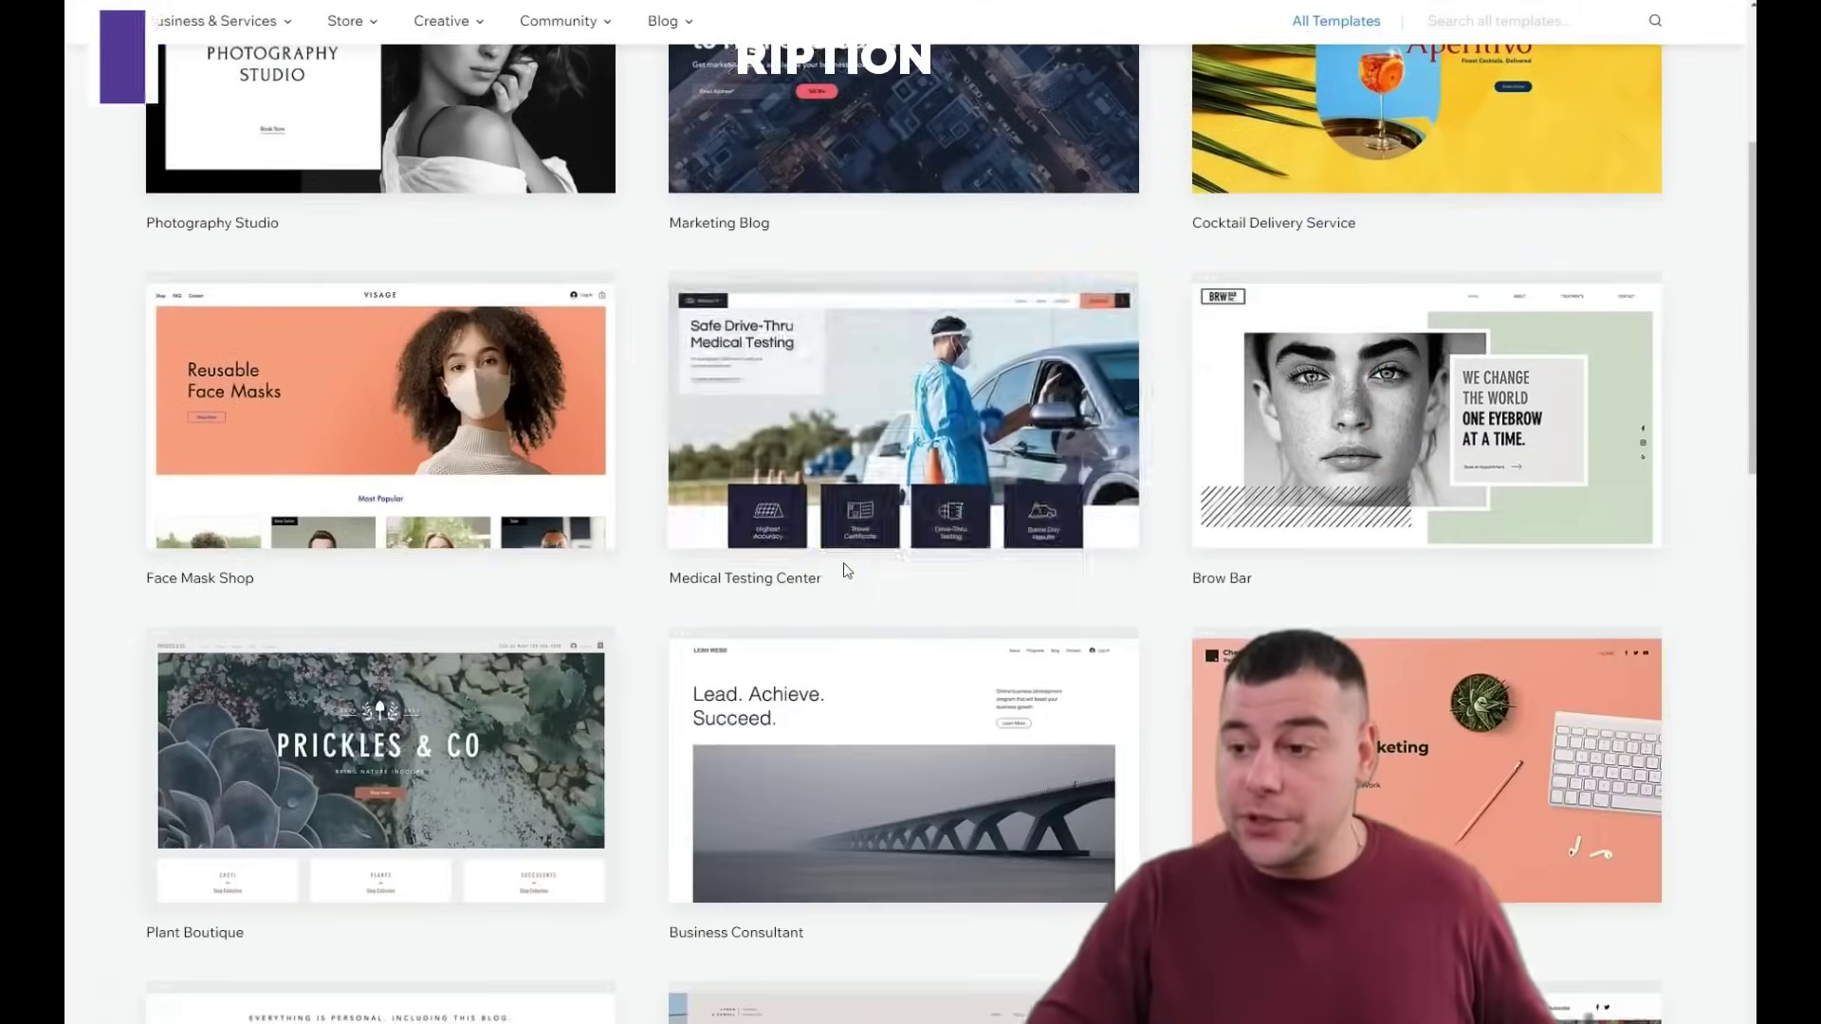
scroll(842, 441, "down", 5)
mouse_move(841, 380)
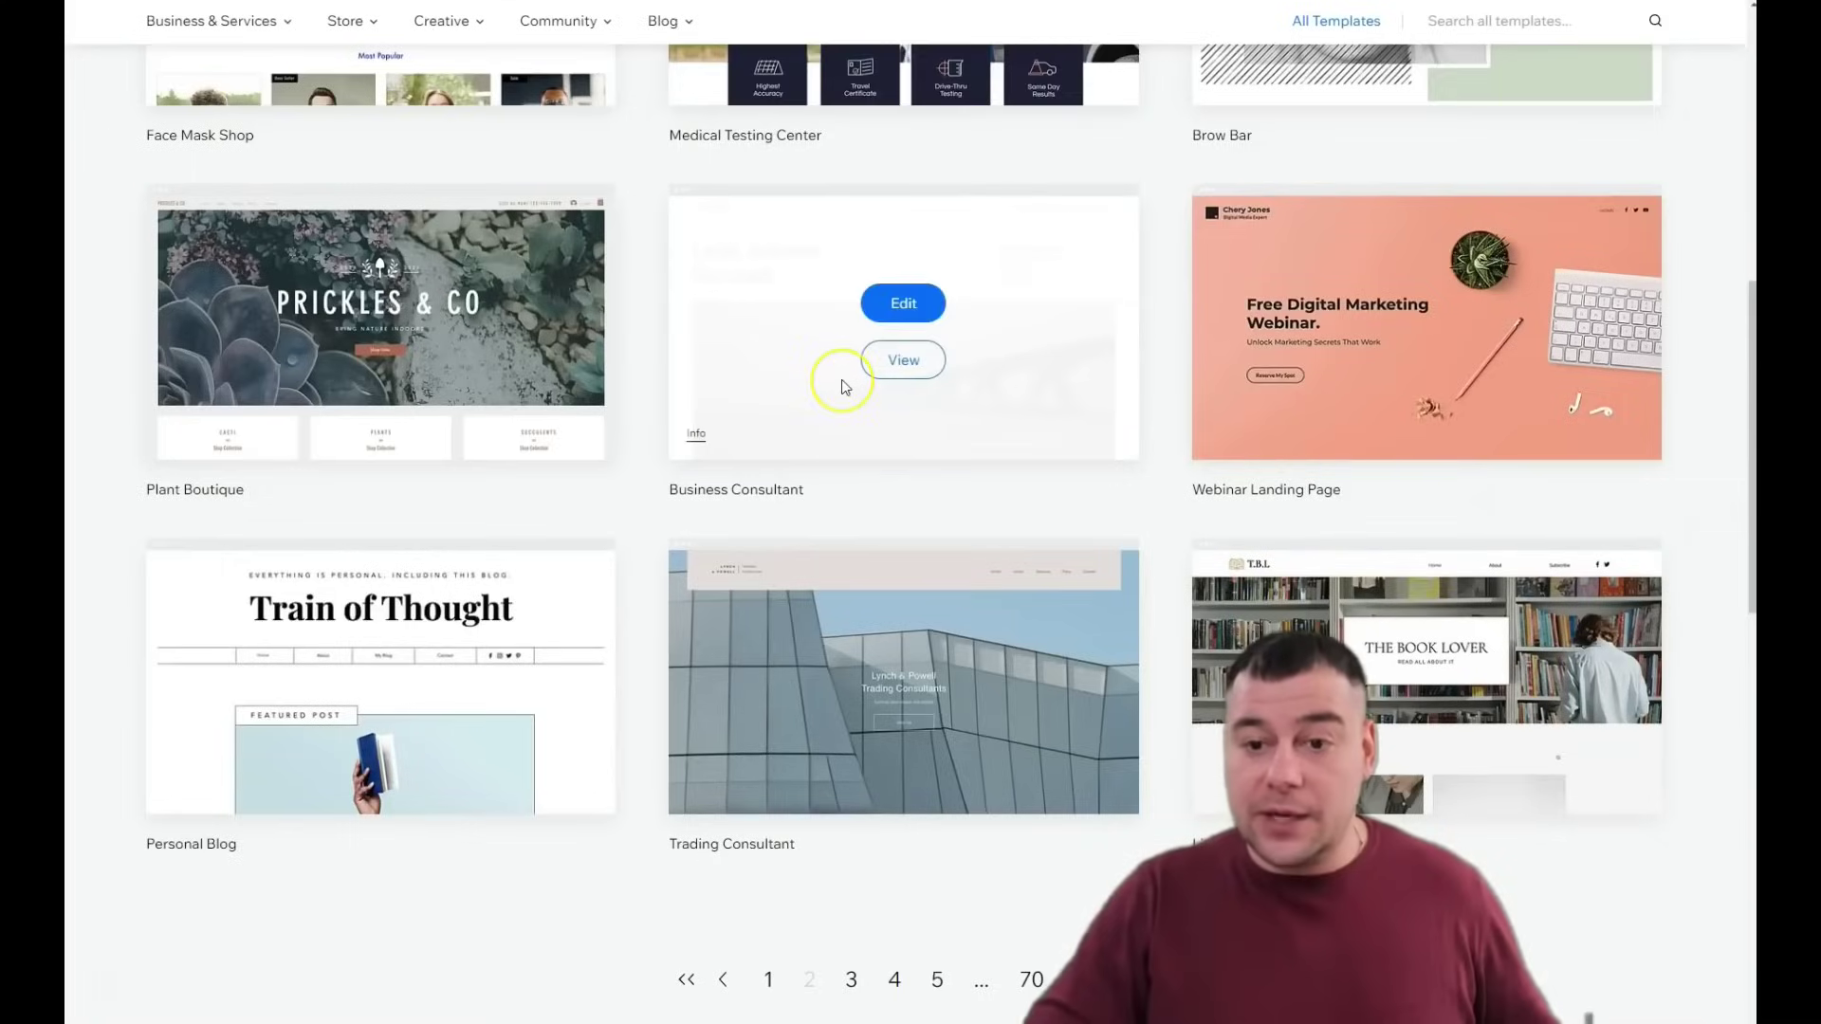
scroll(842, 382, "down", 3)
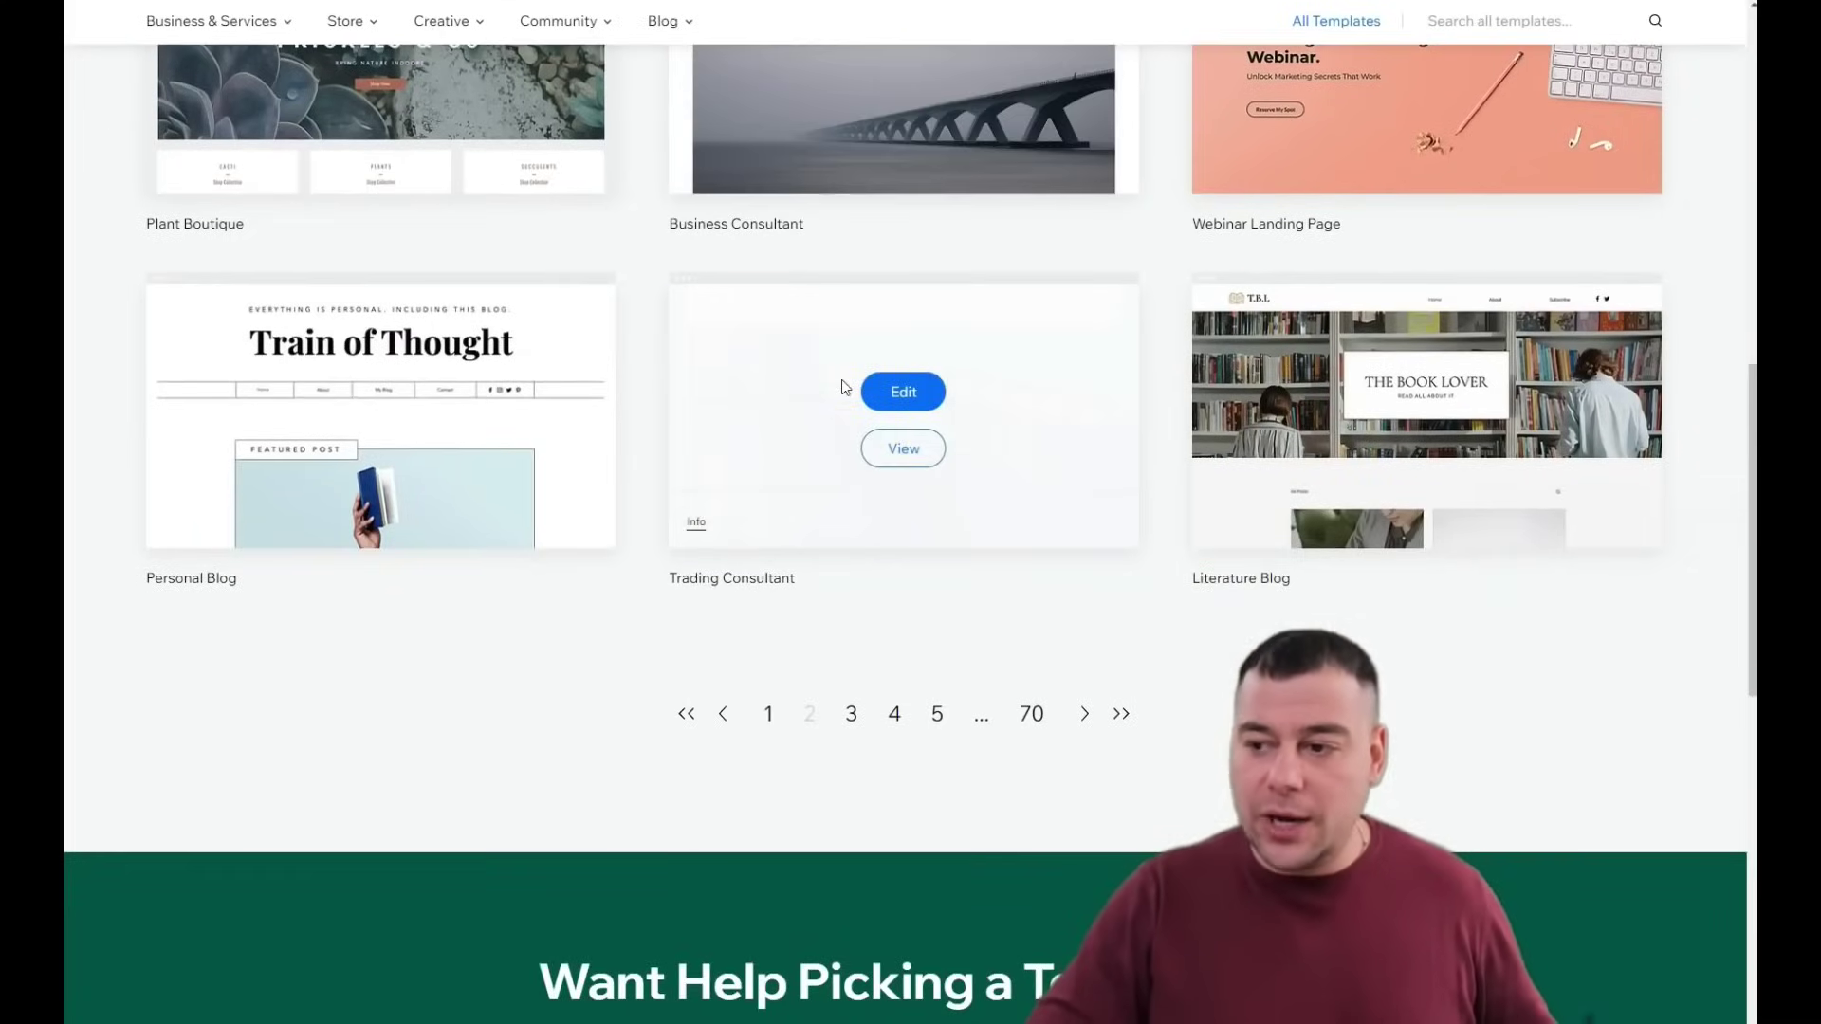
left_click(852, 715)
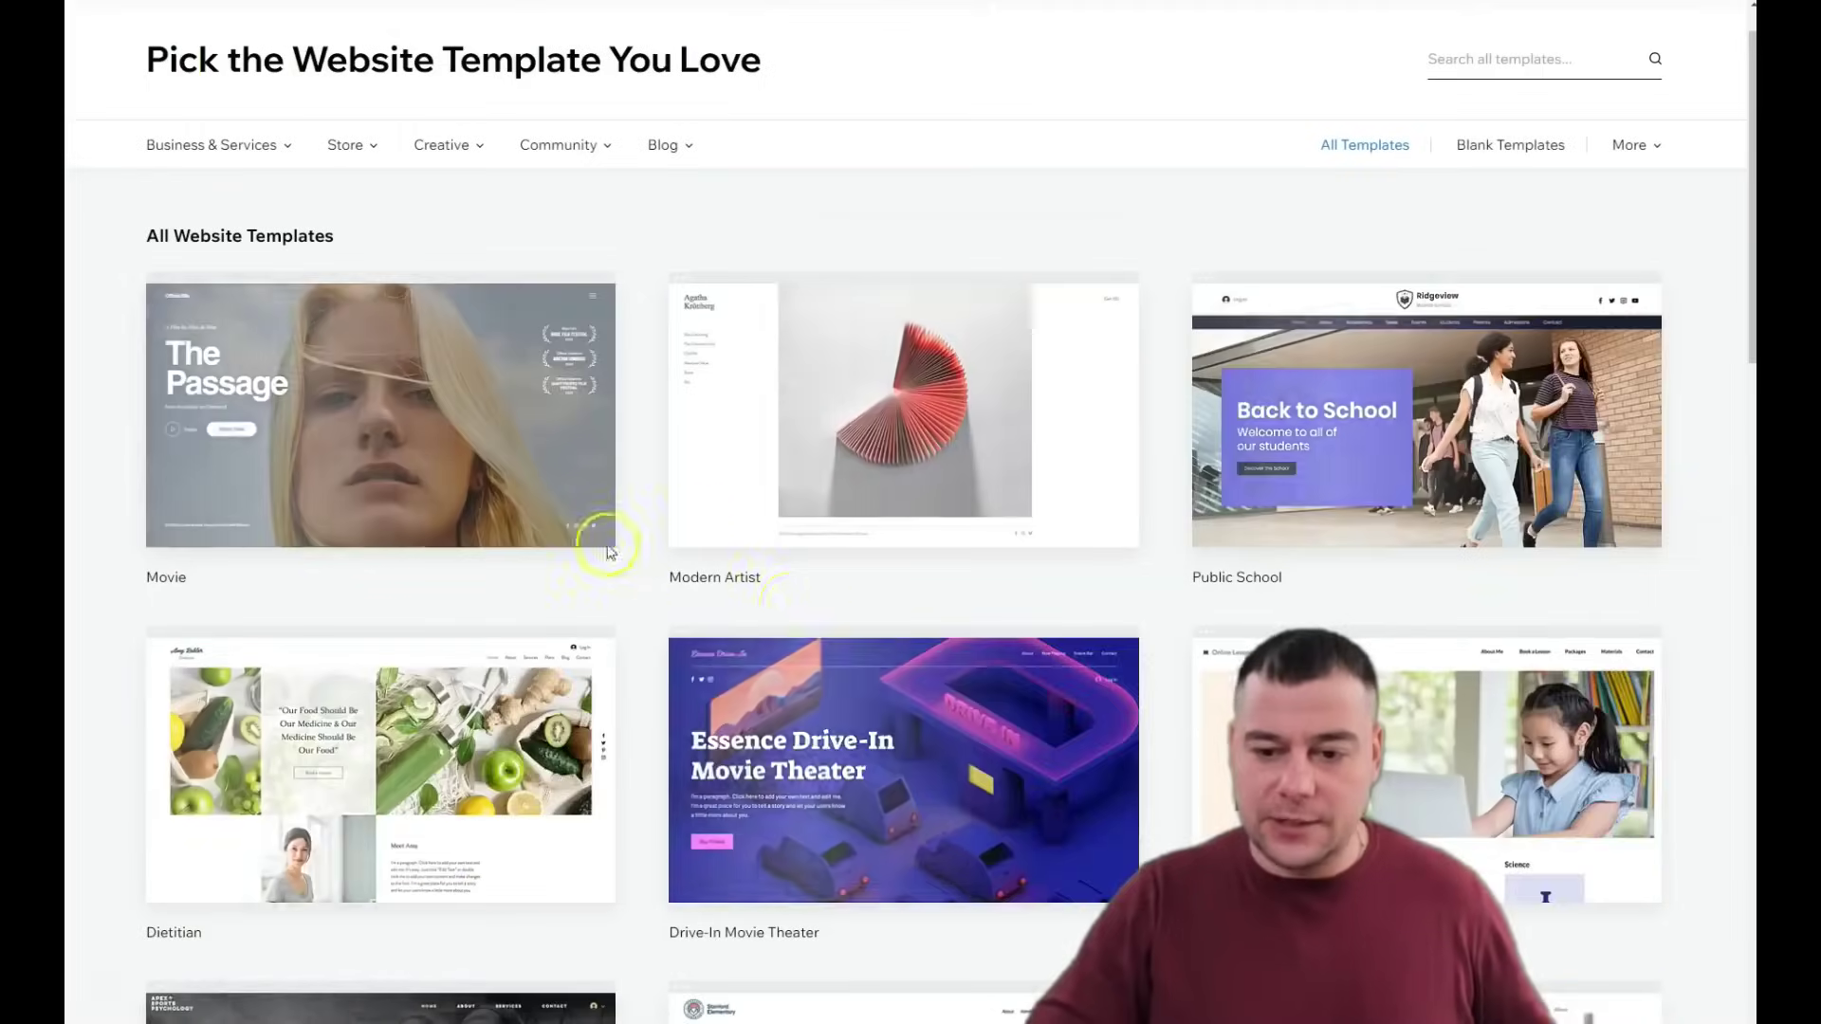
Step: Open the Movie template for editing
mouse_move(823, 338)
mouse_move(442, 413)
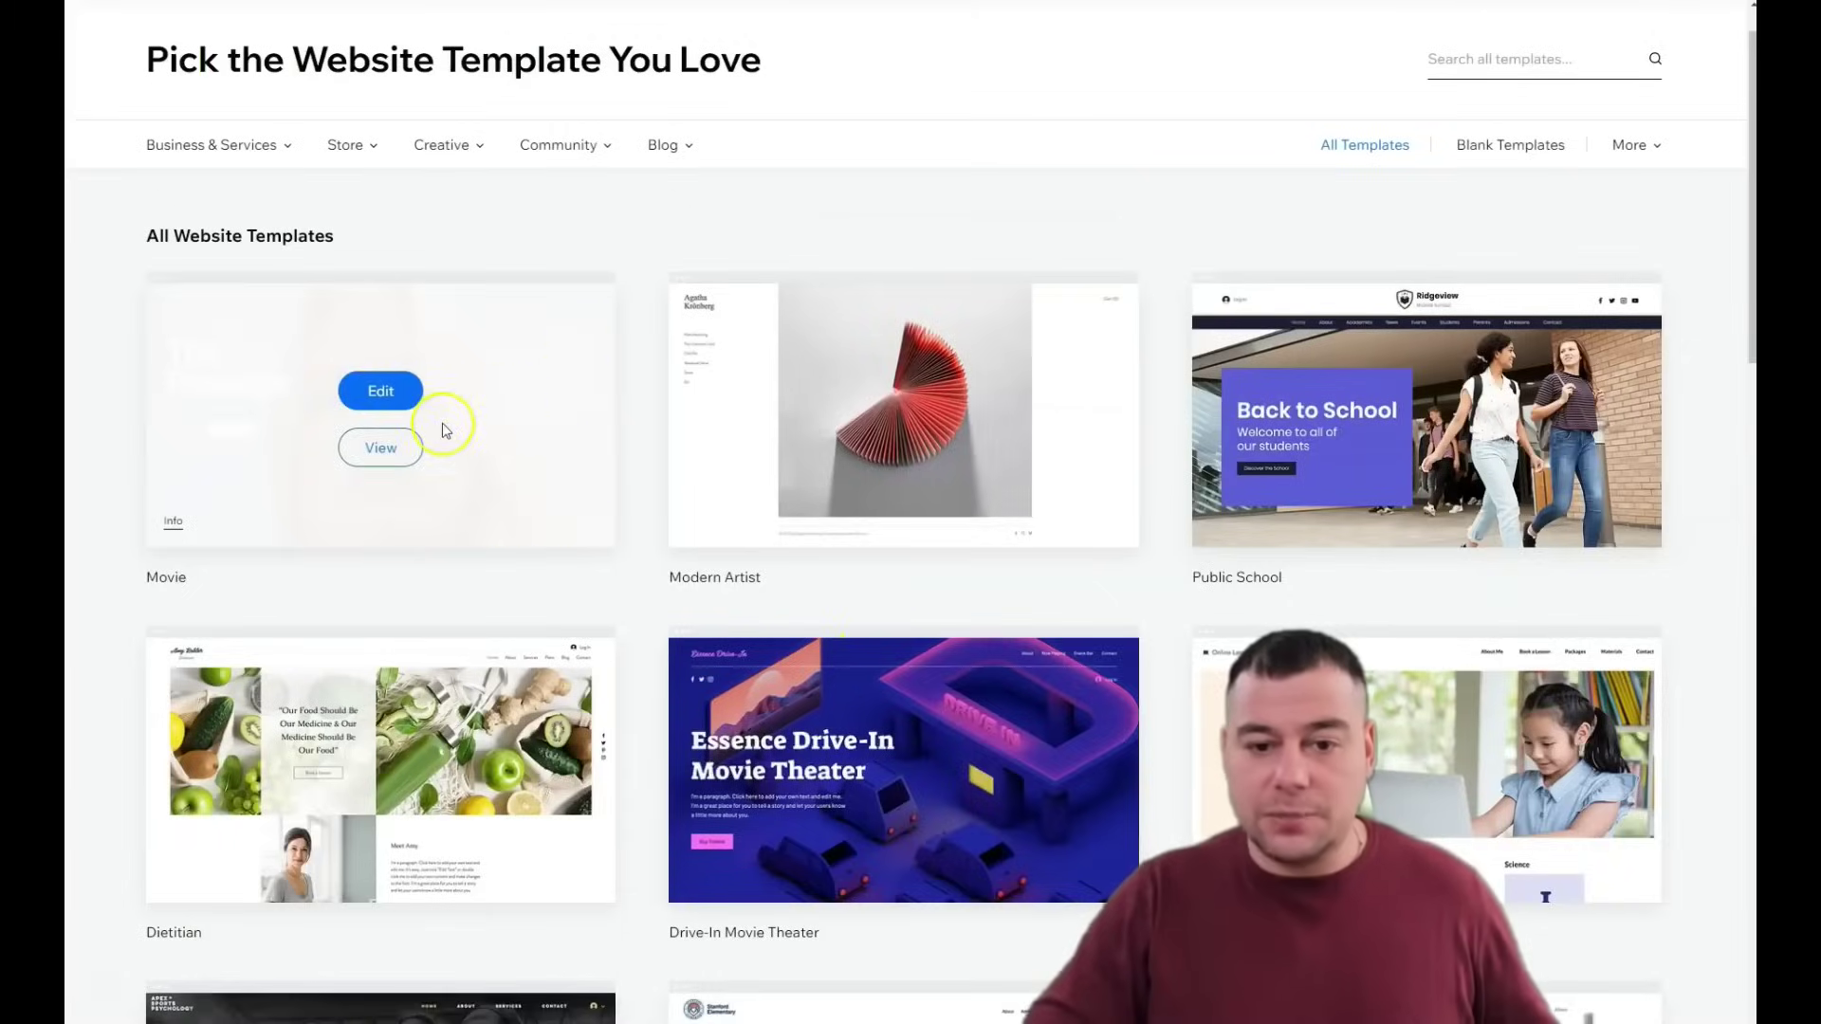
left_click(365, 400)
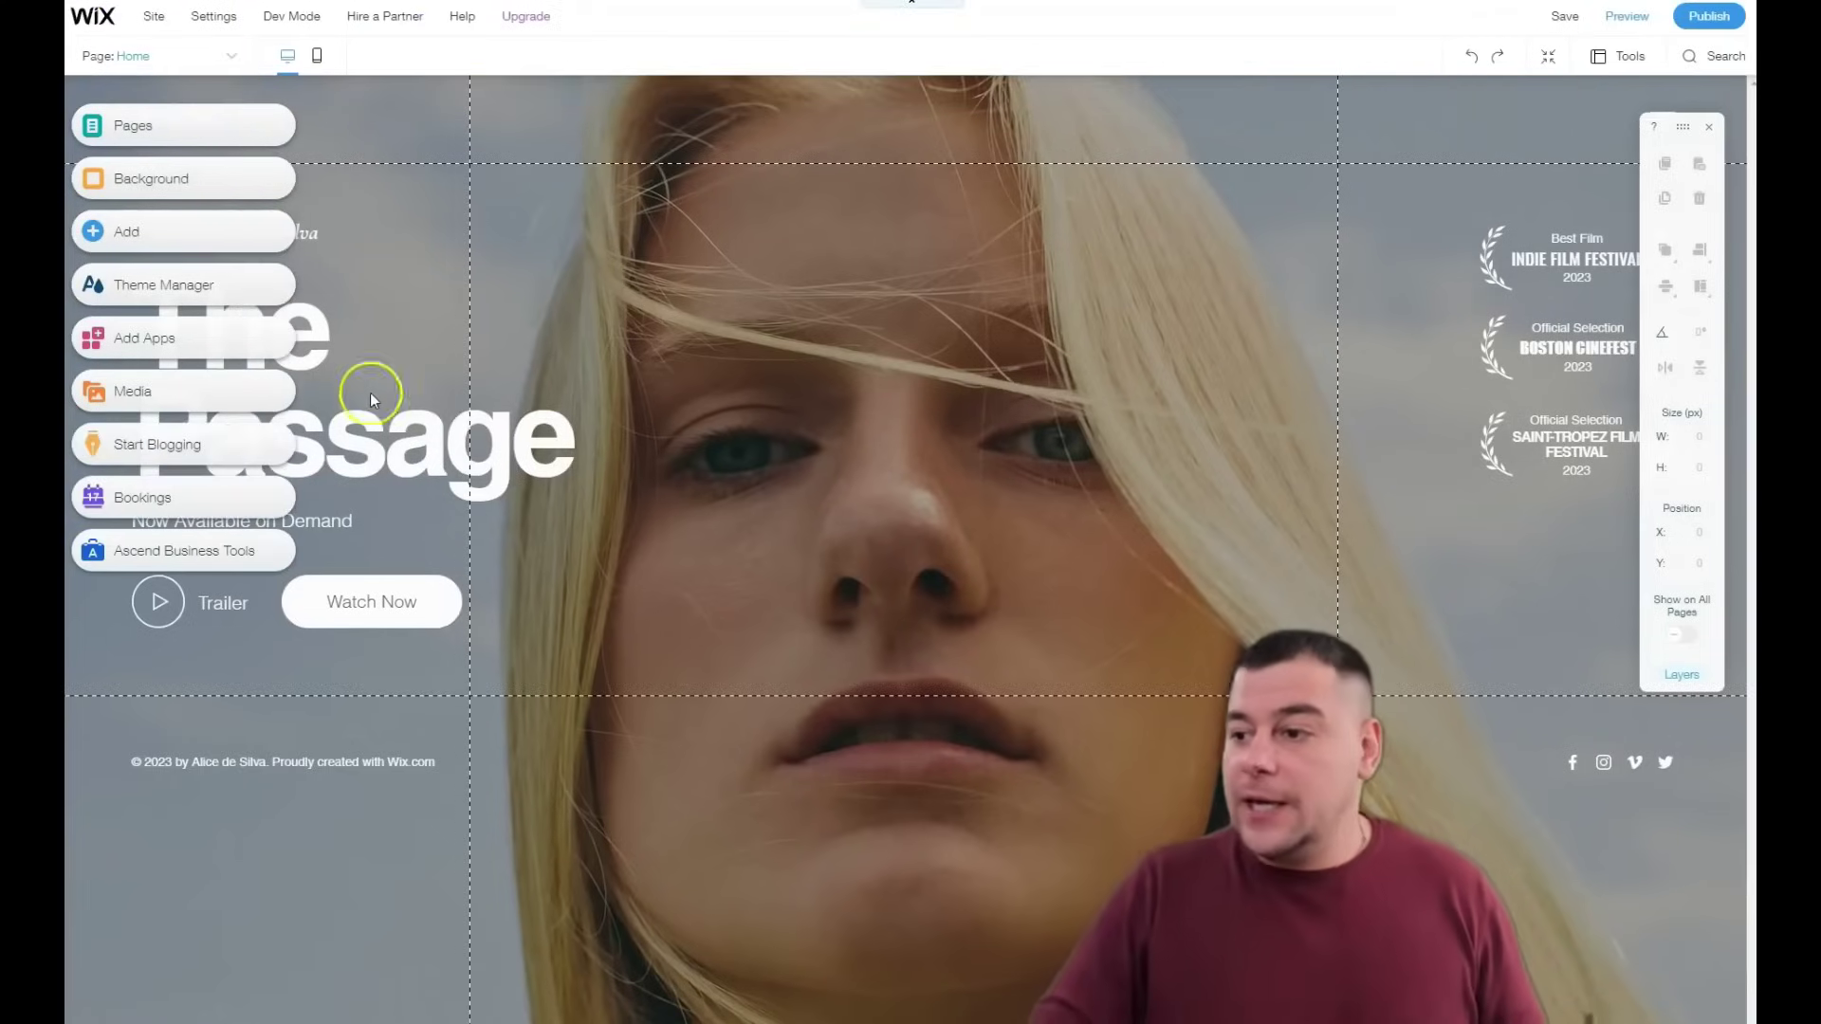
Step: View the Home page layout in Zoom Out mode and return to the normal editing view
left_click(1146, 284)
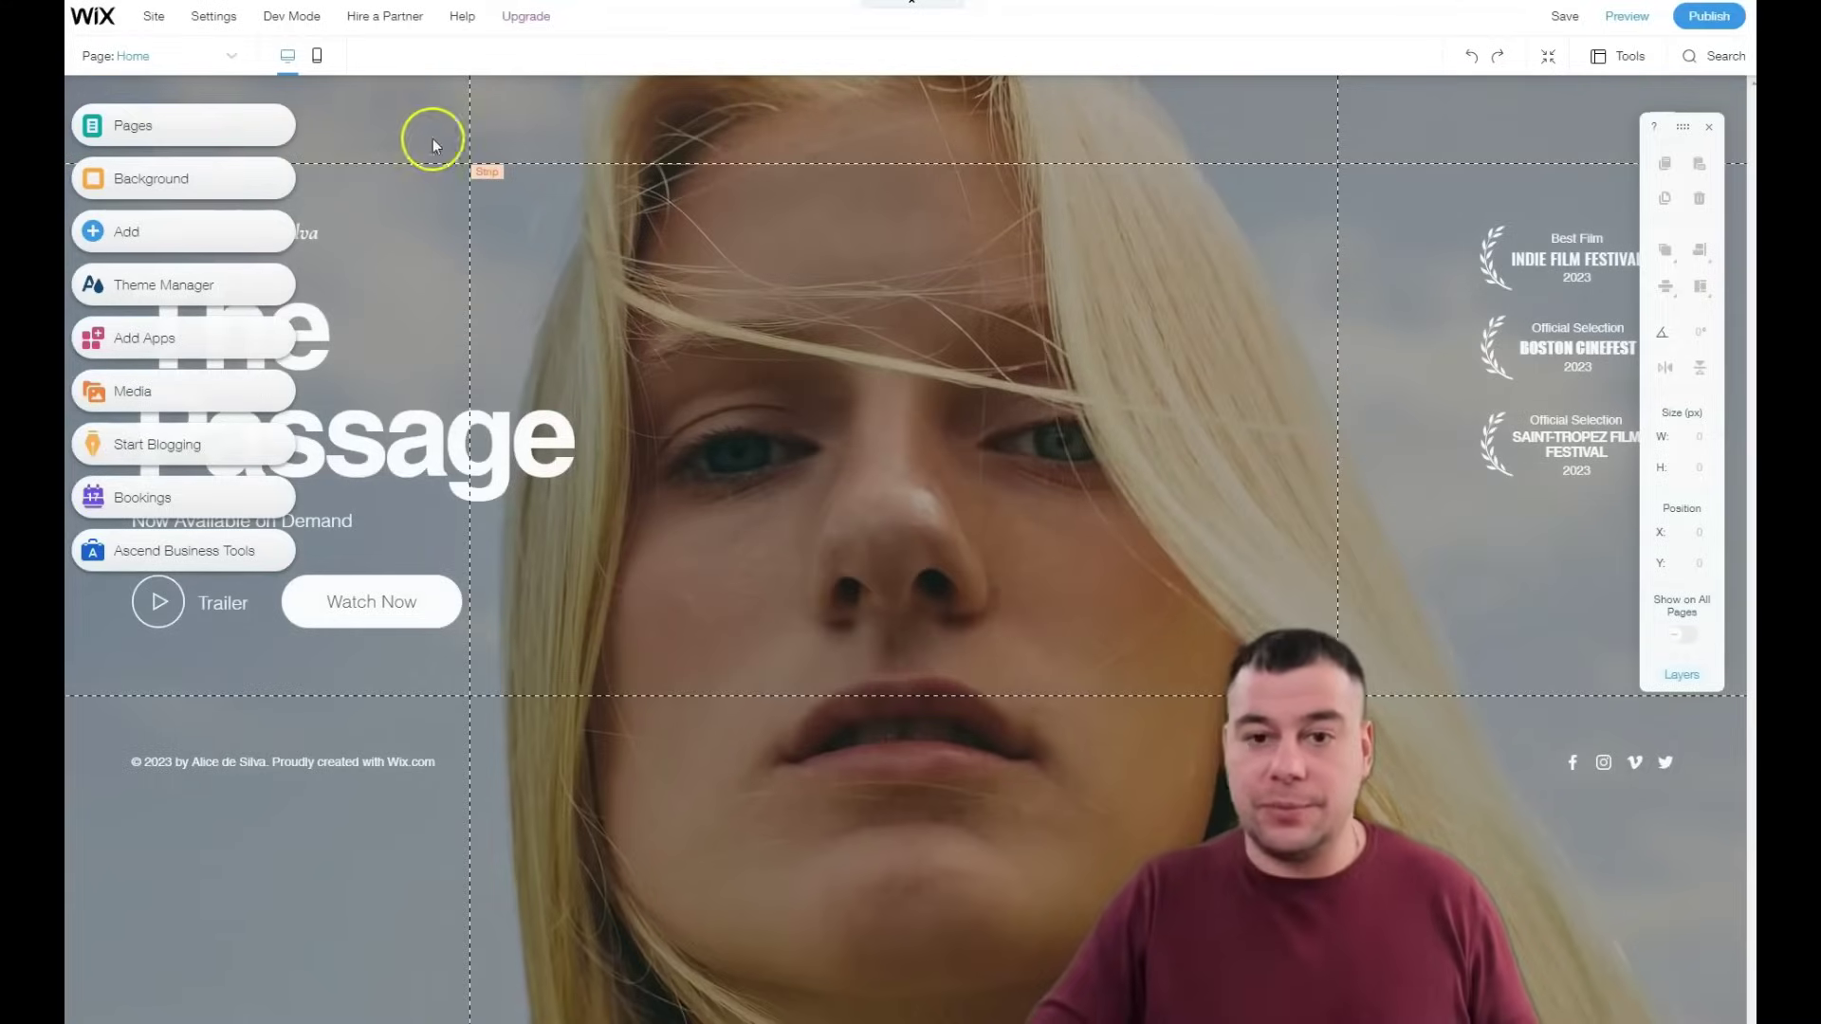
left_click(1548, 56)
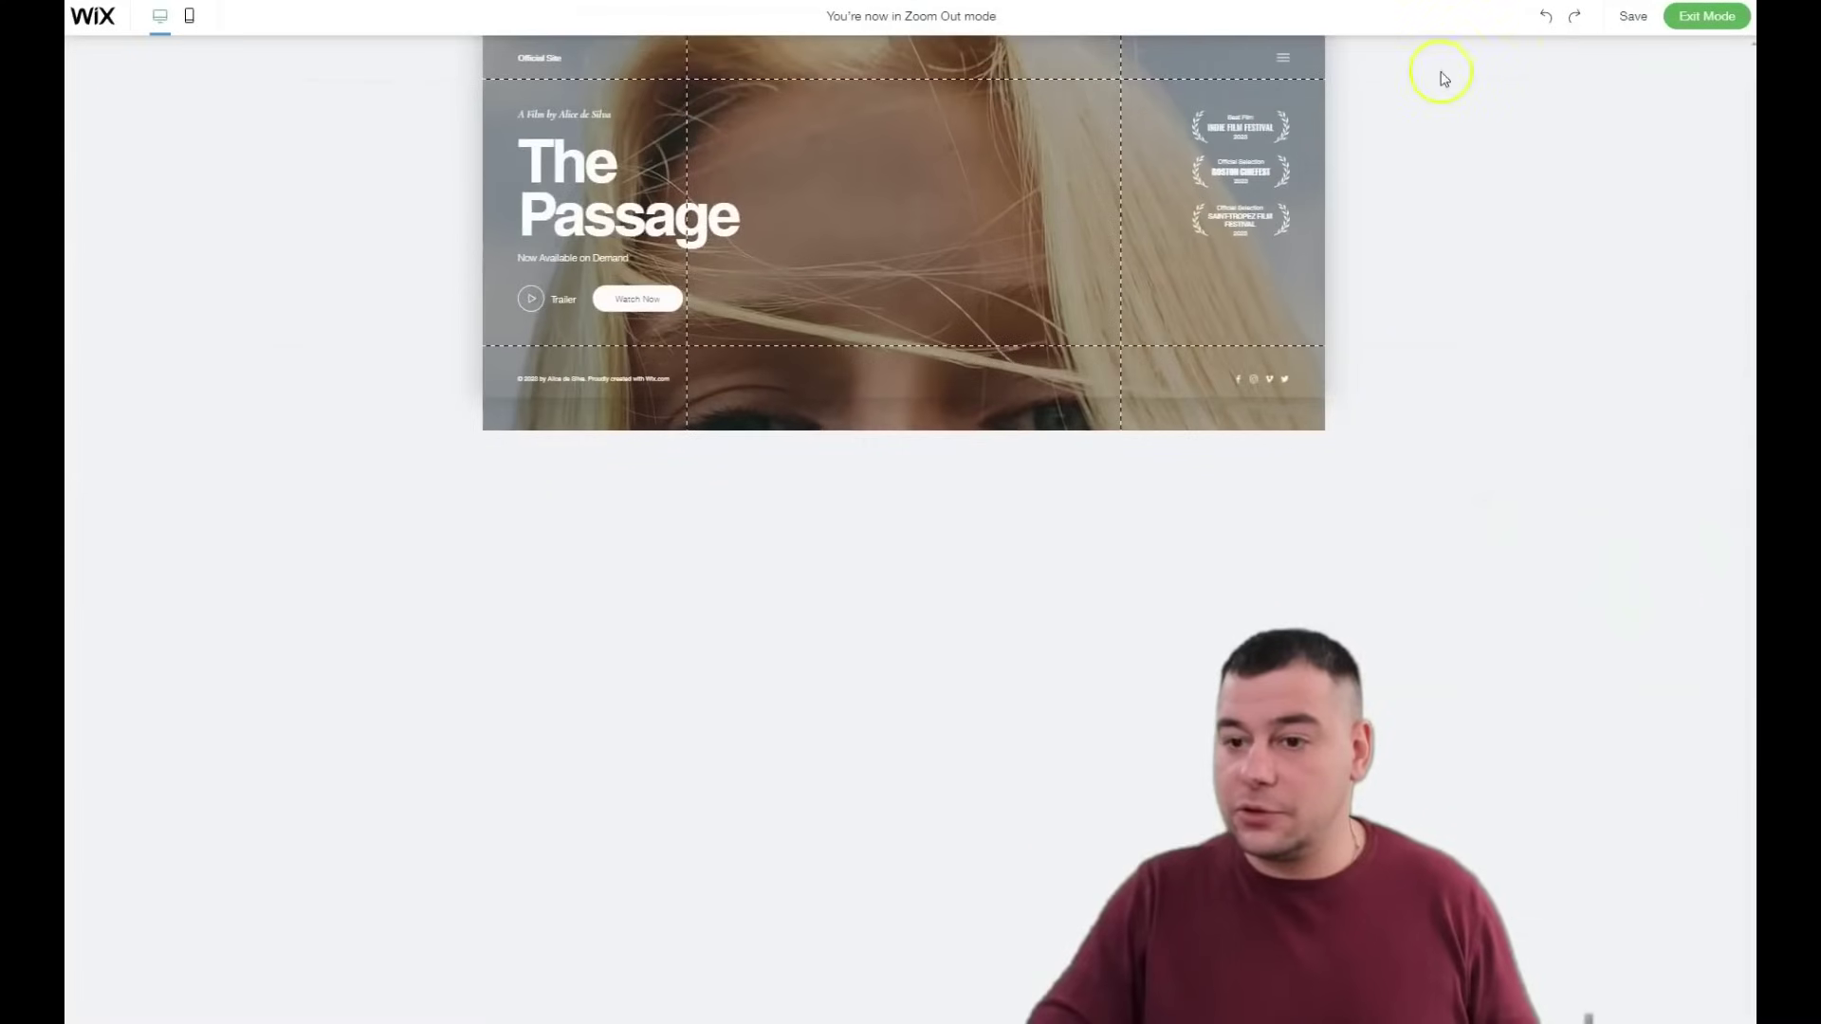
left_click(1703, 16)
left_click(1548, 56)
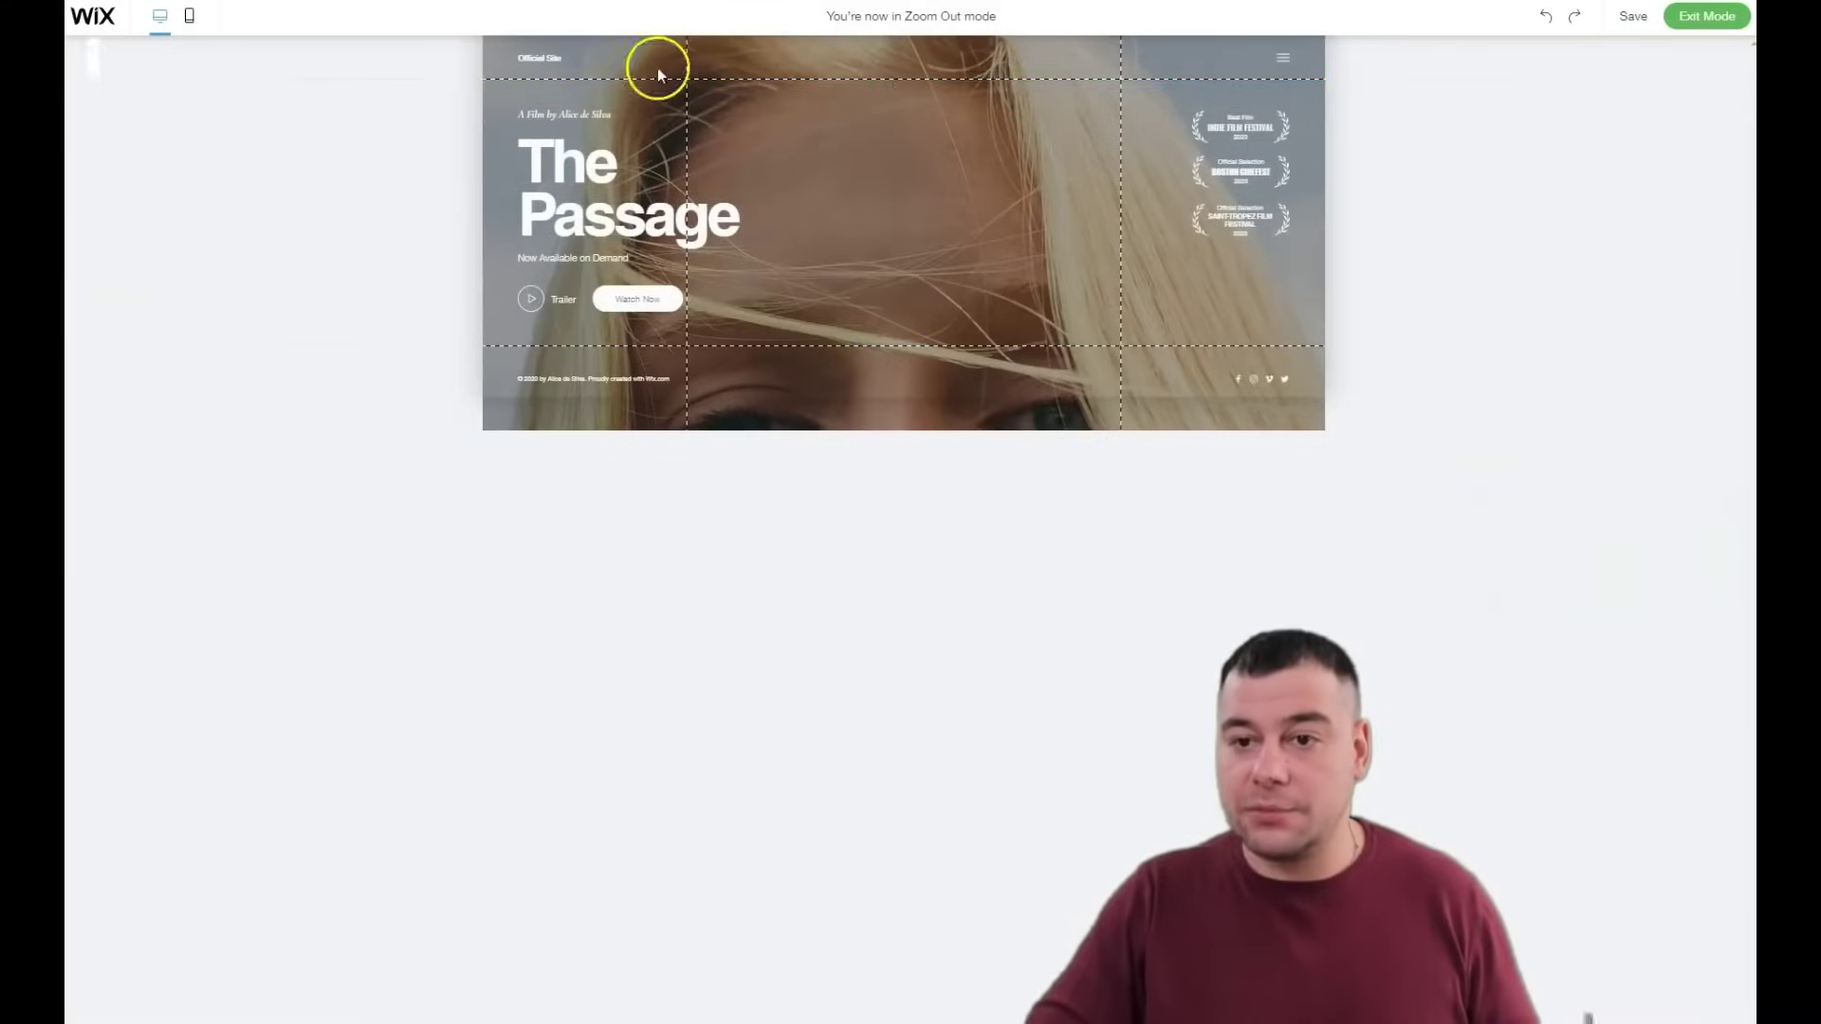
left_click(1701, 29)
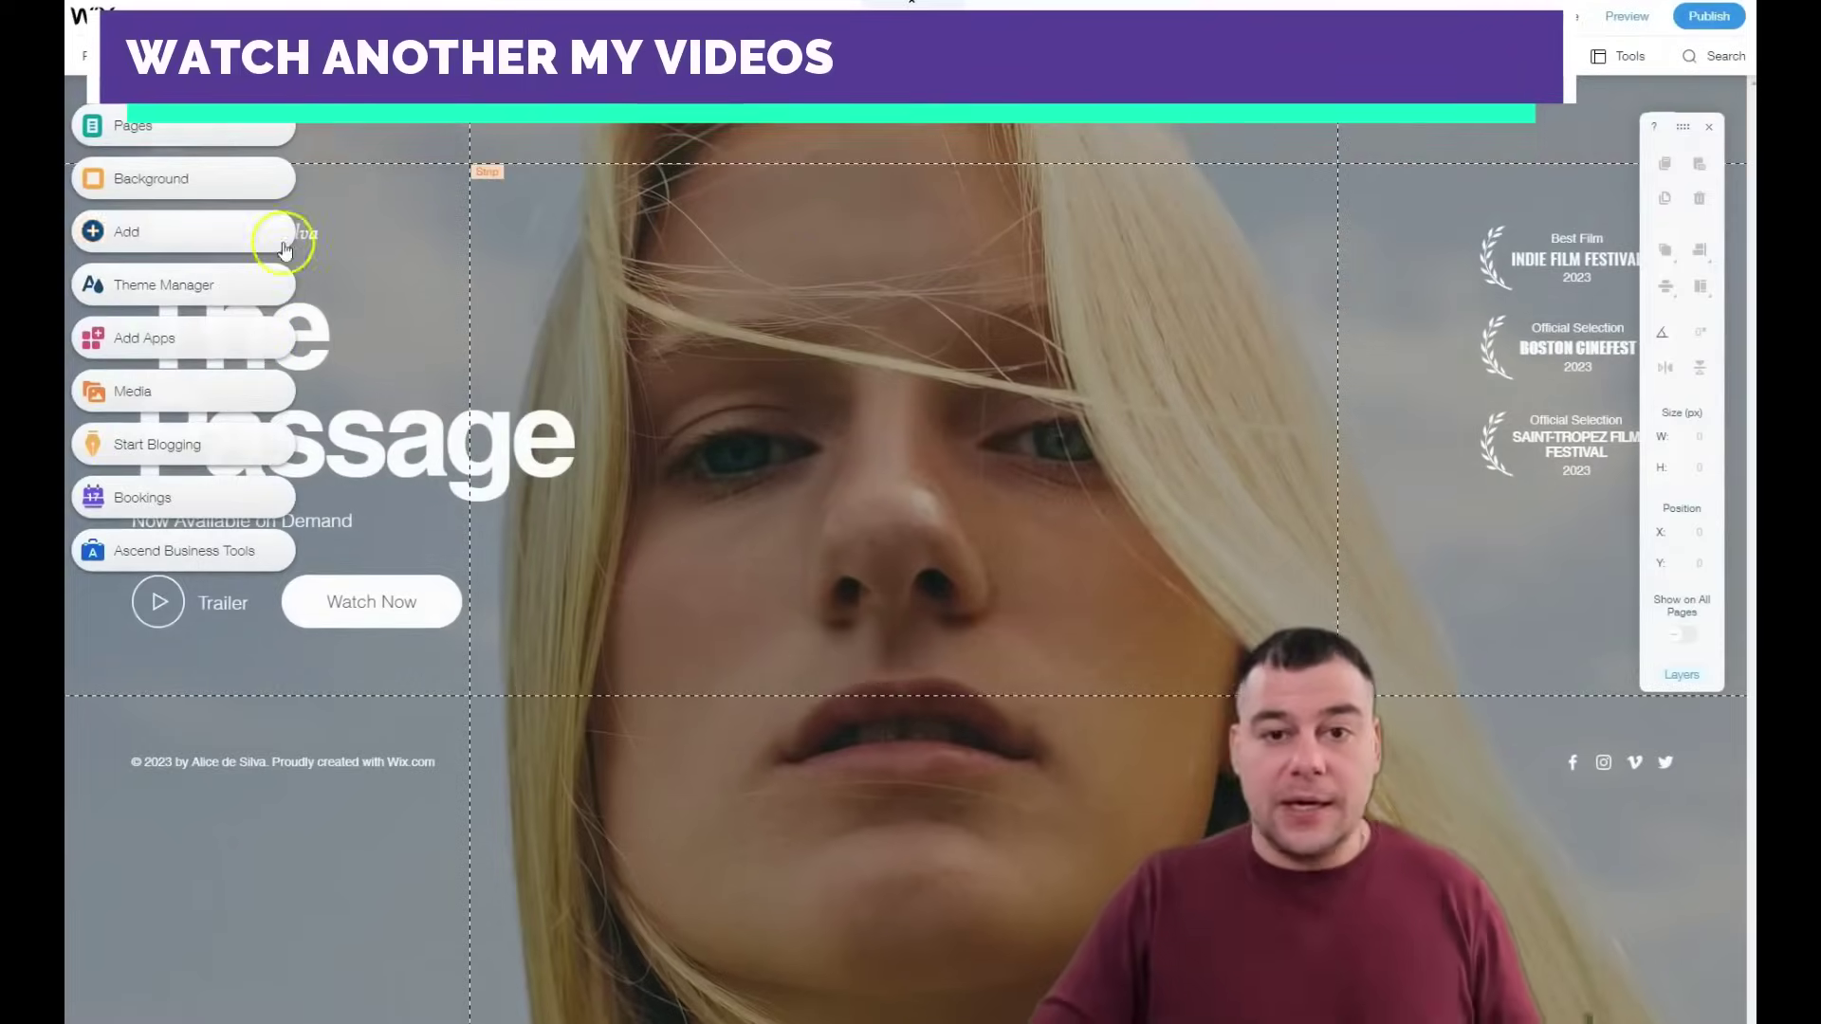
Step: Review the editor's Site and Settings options, and close them by selecting the header strip
left_click(143, 37)
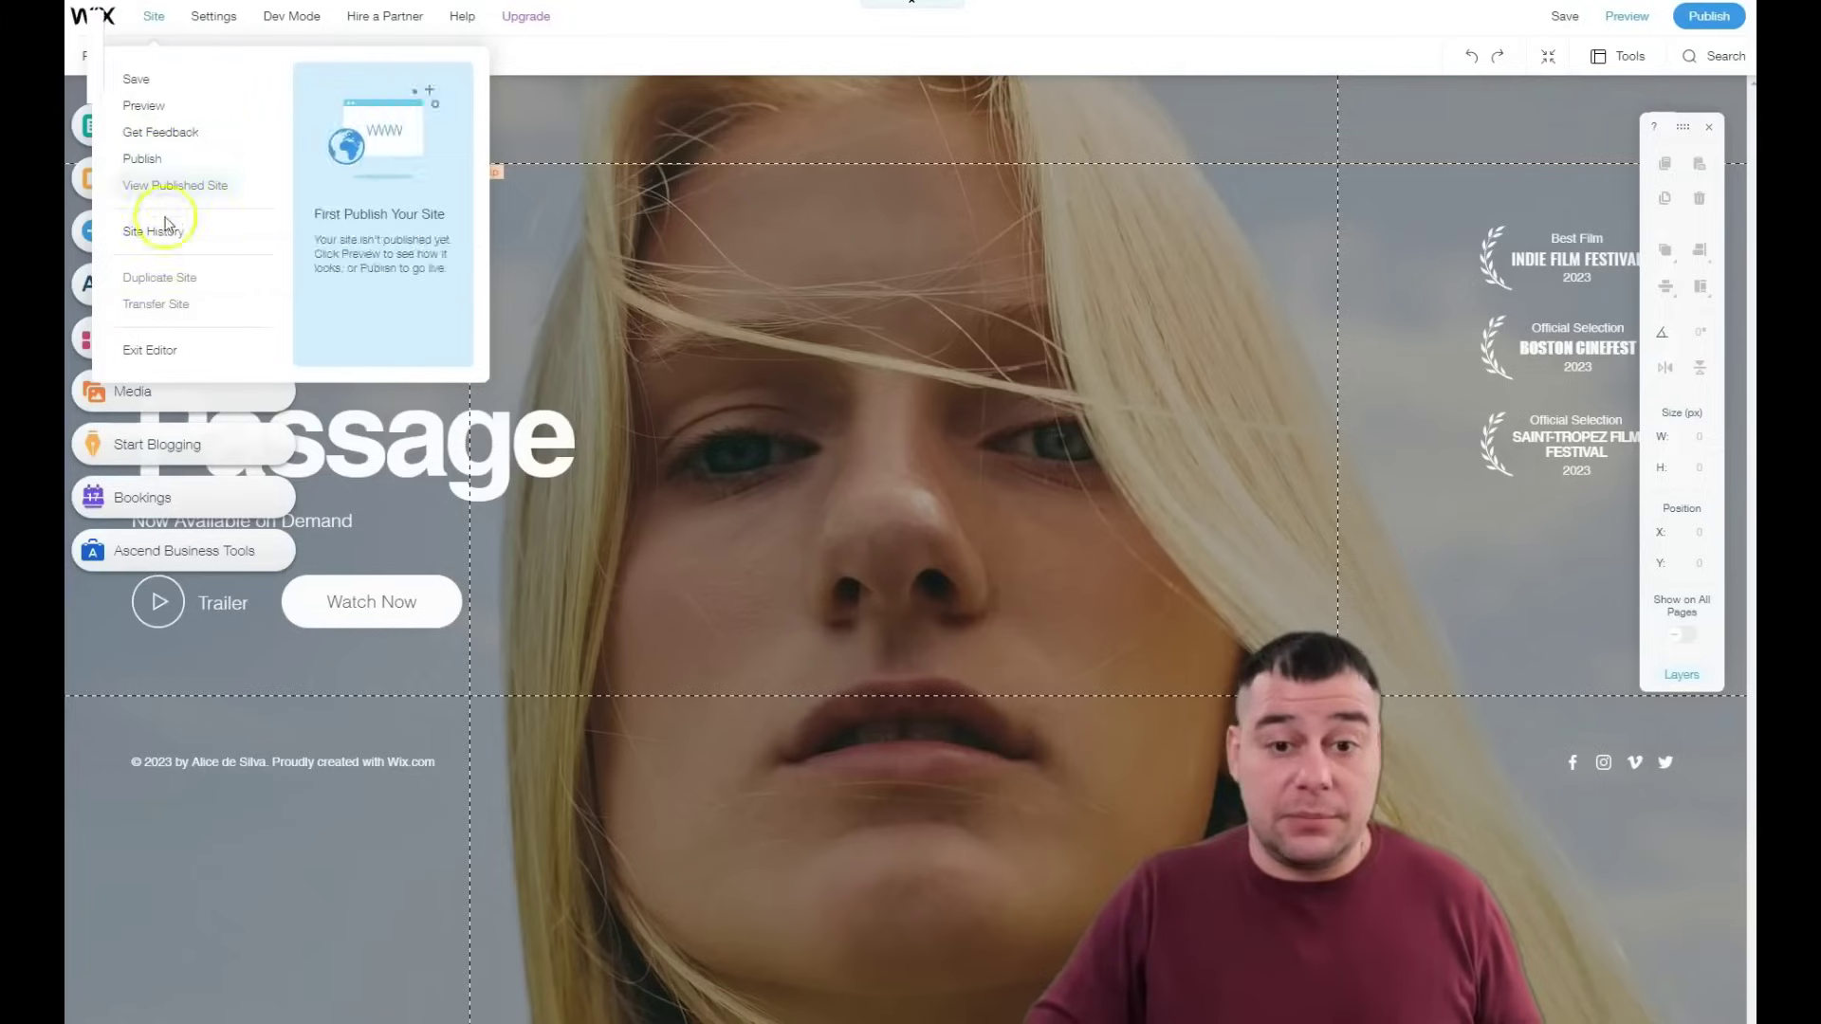
mouse_move(226, 23)
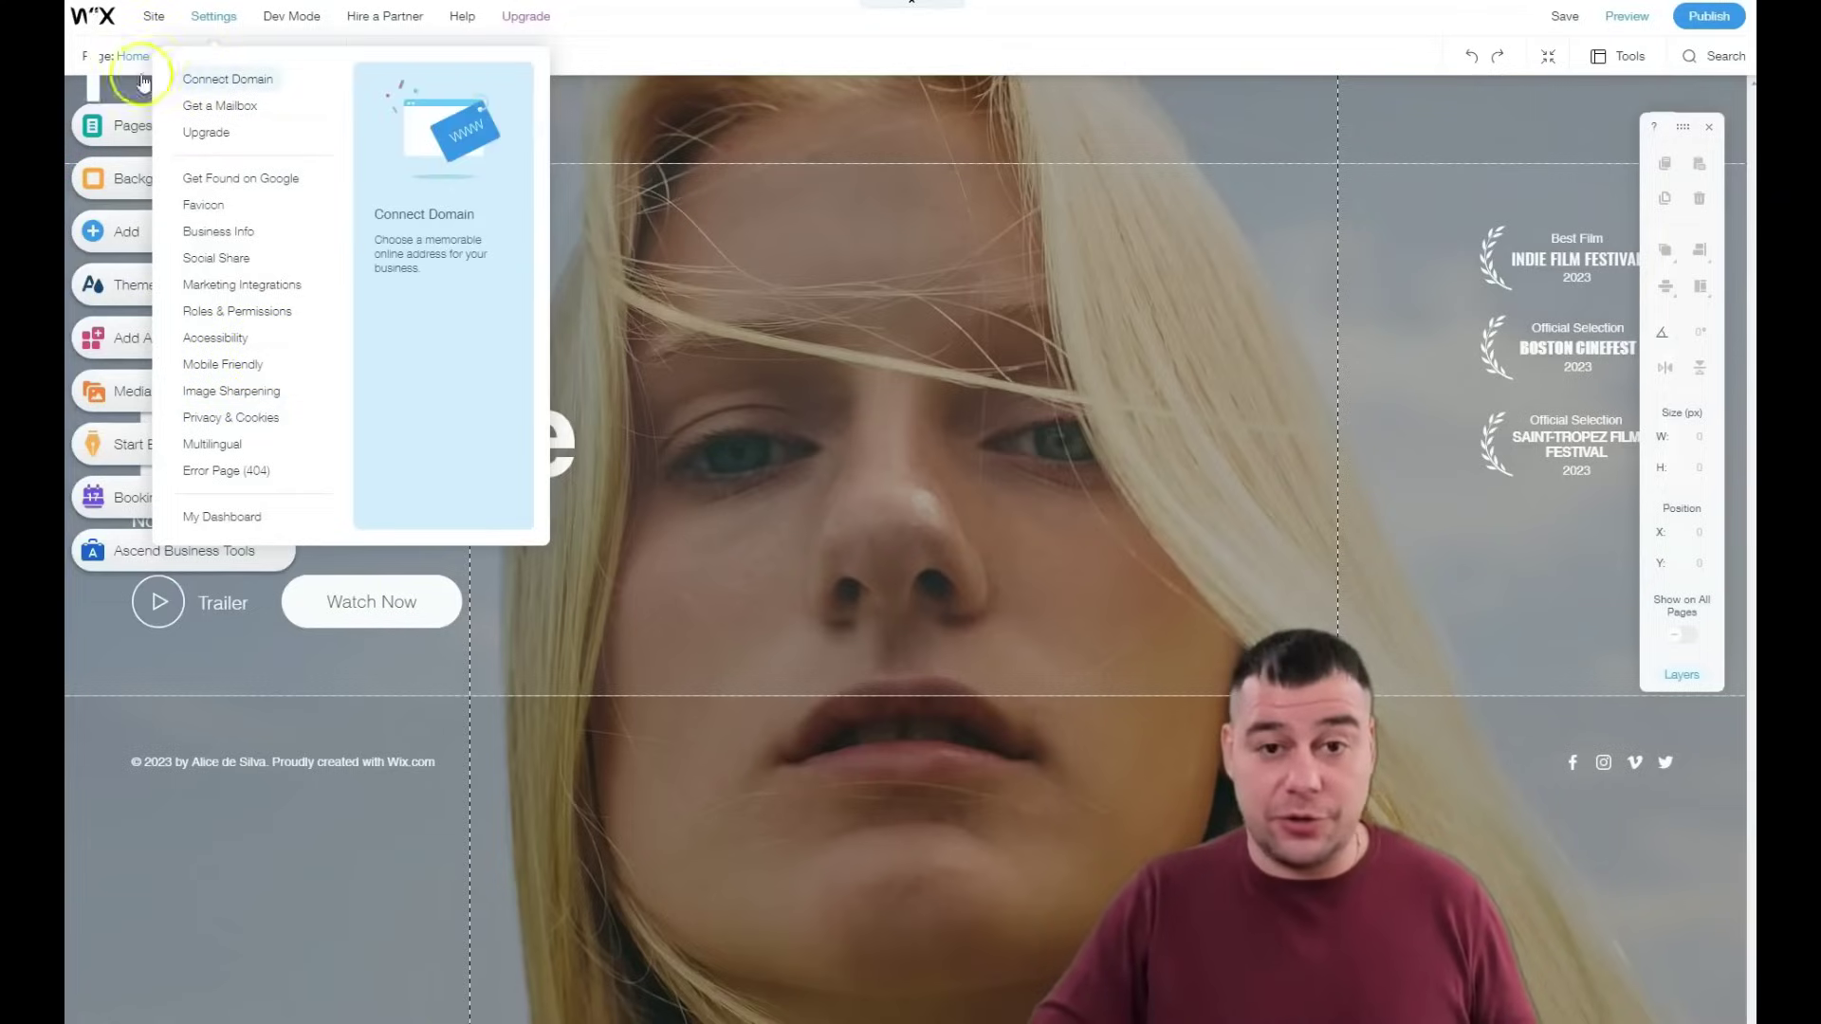
left_click(453, 168)
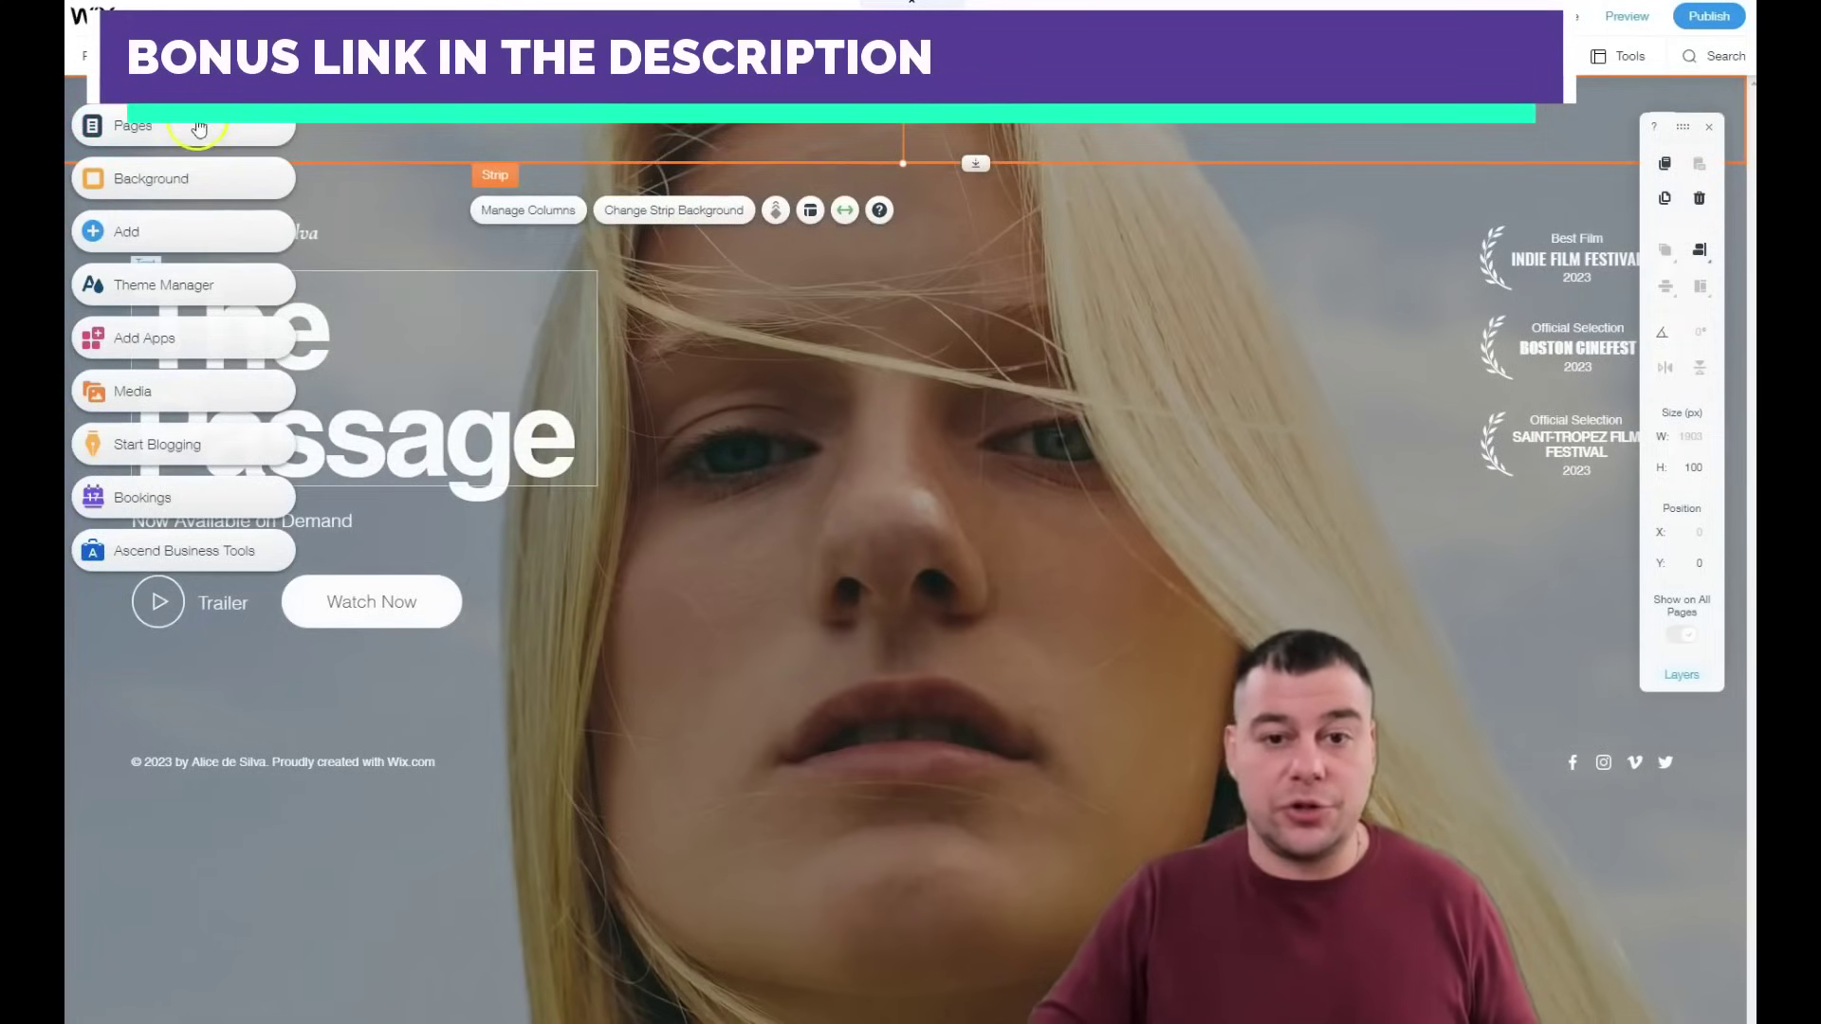
Step: Open the list of main pages and try to reorder the Story page within it
left_click(102, 126)
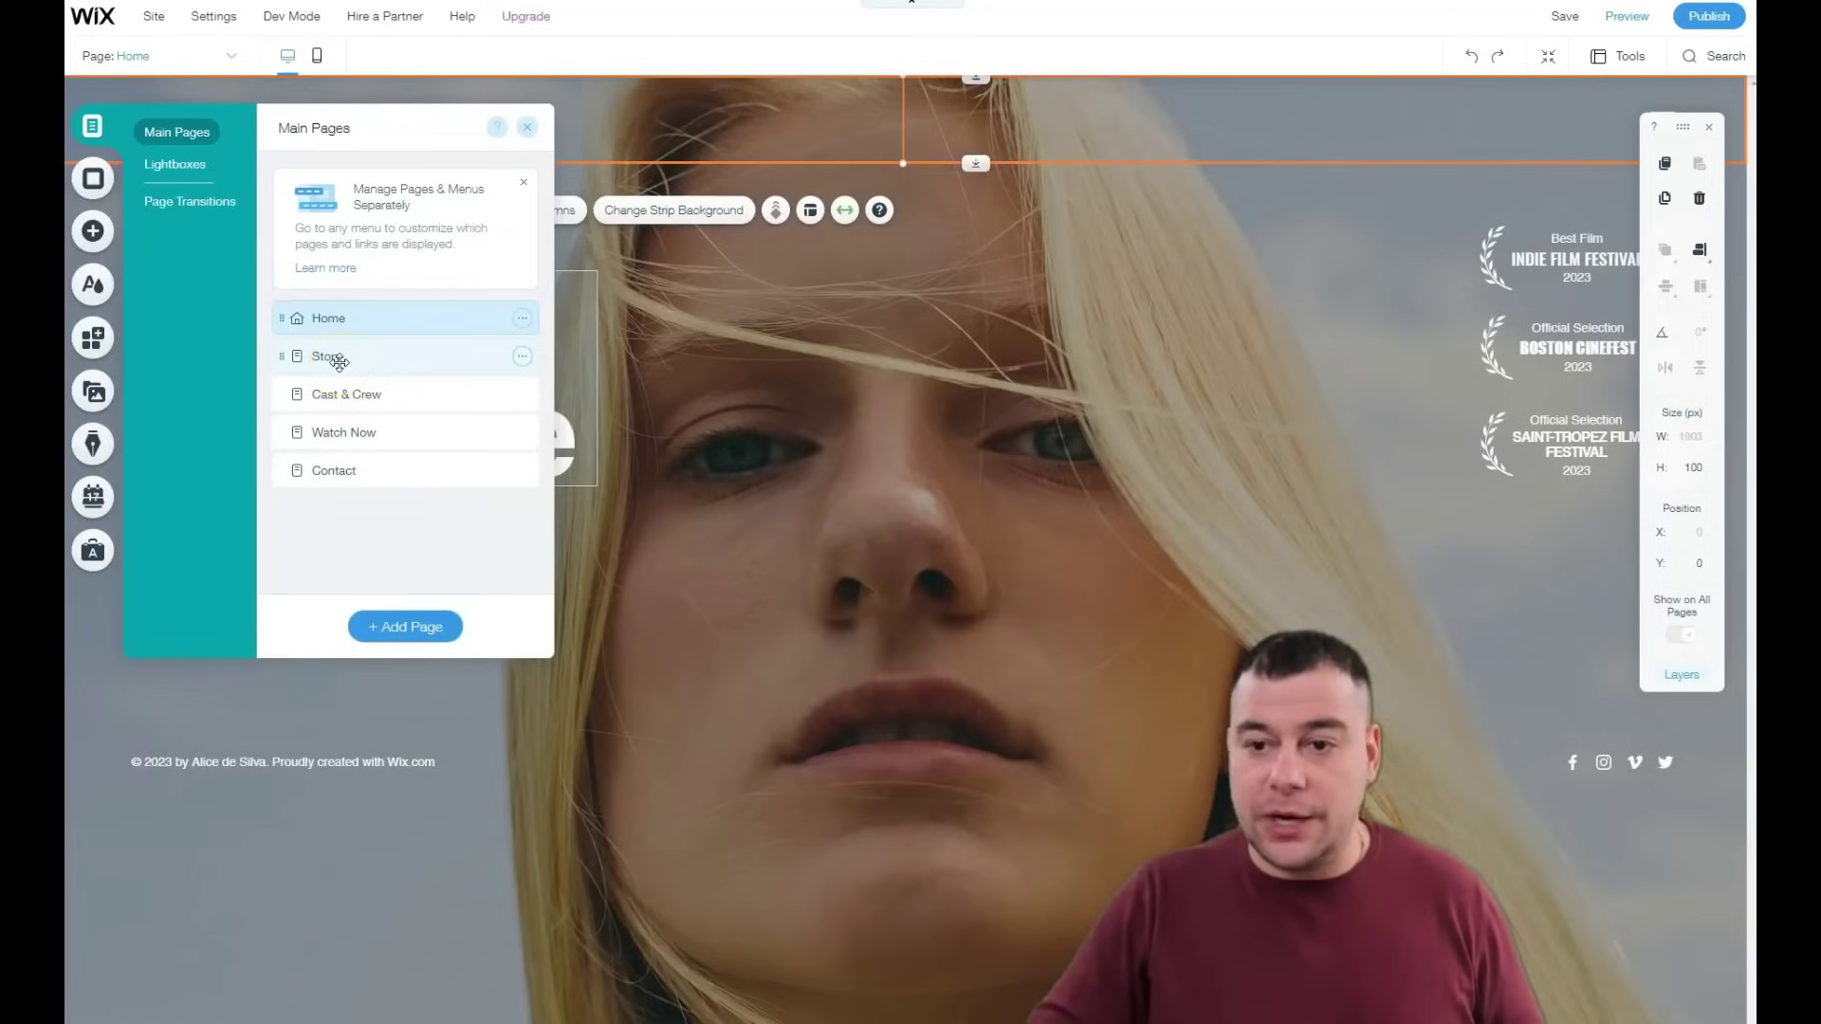
left_click(299, 180)
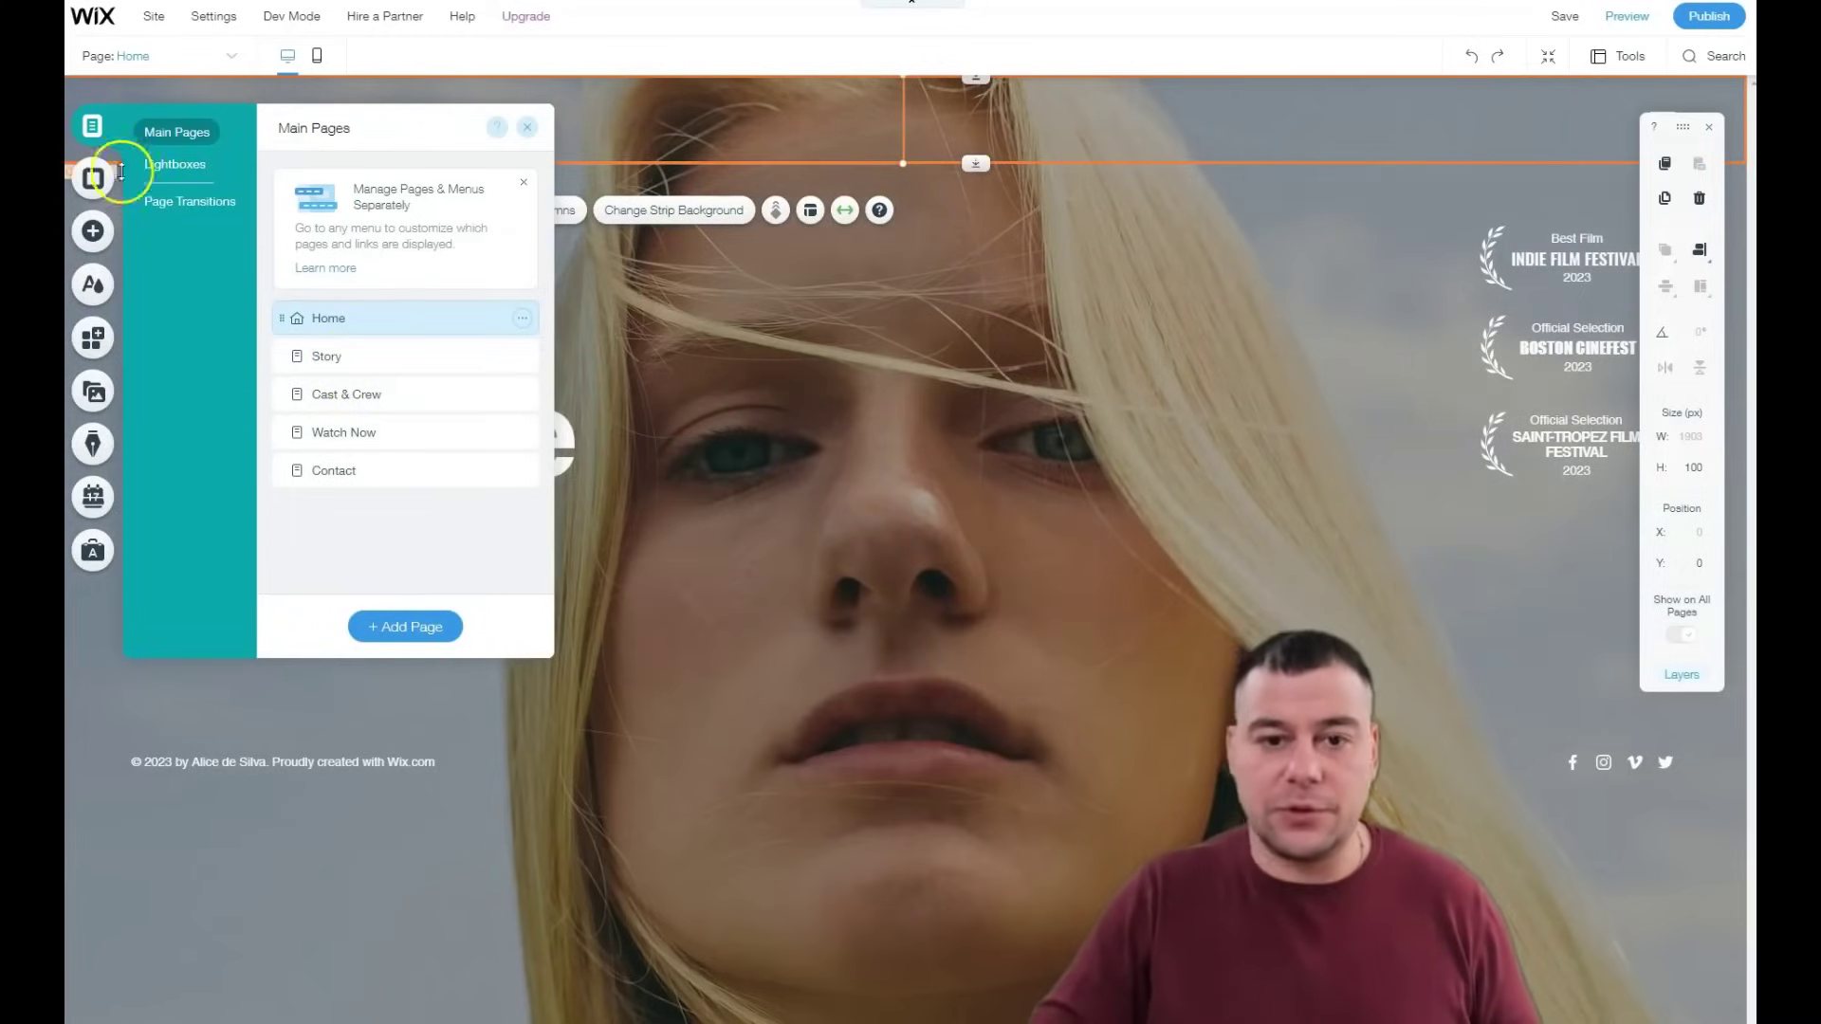
left_click(328, 356)
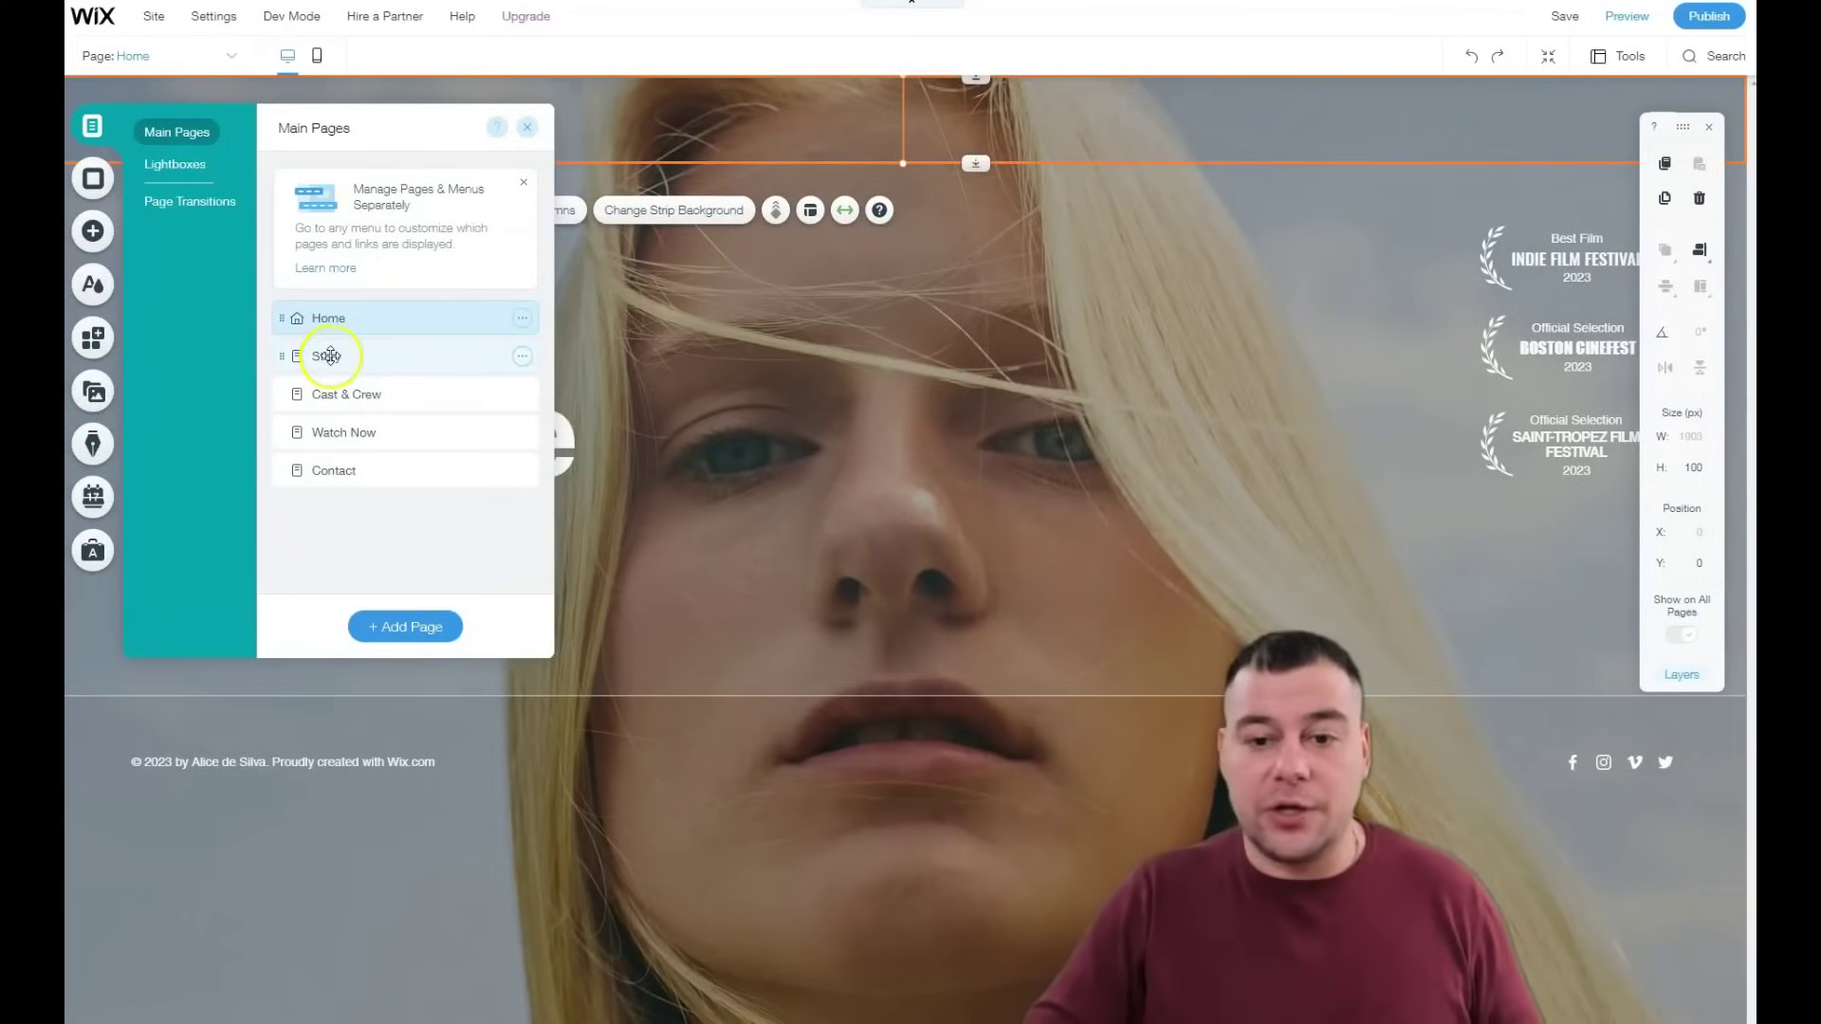
left_click_drag(354, 365, 378, 556)
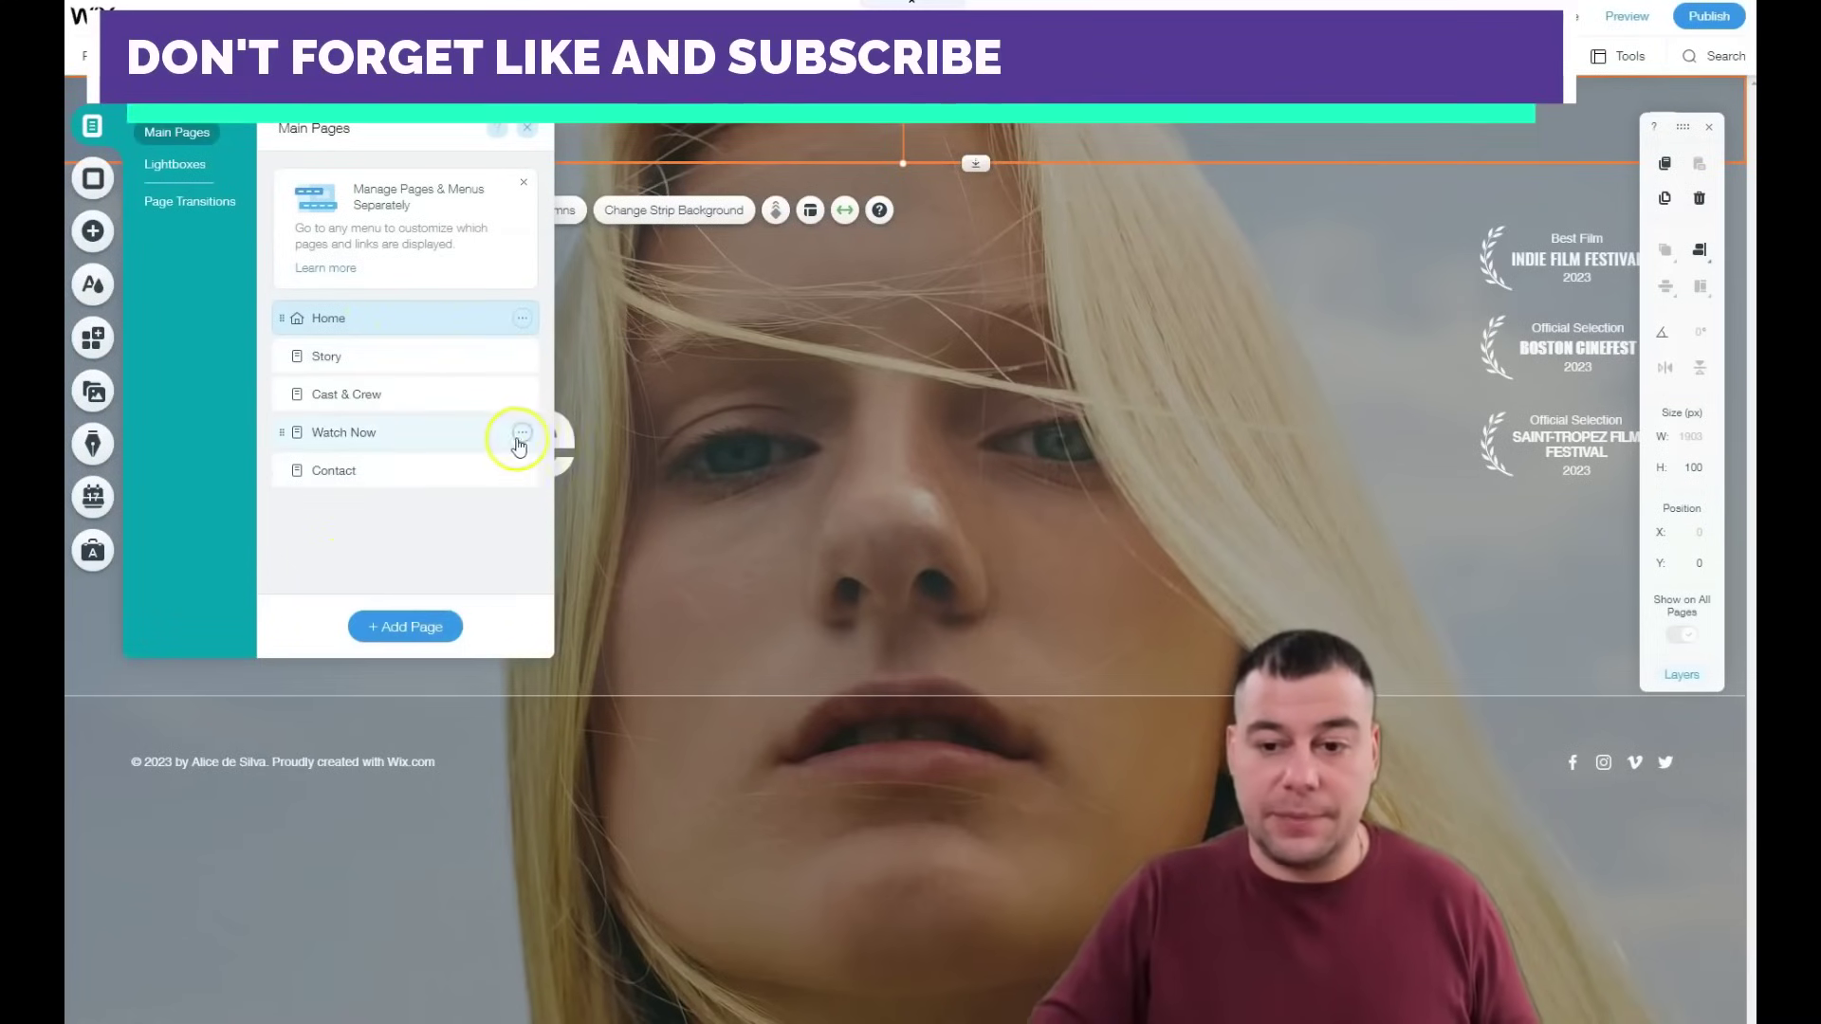
Step: Delete the Cast & Crew page from the site's main pages and confirm the deletion
left_click(521, 397)
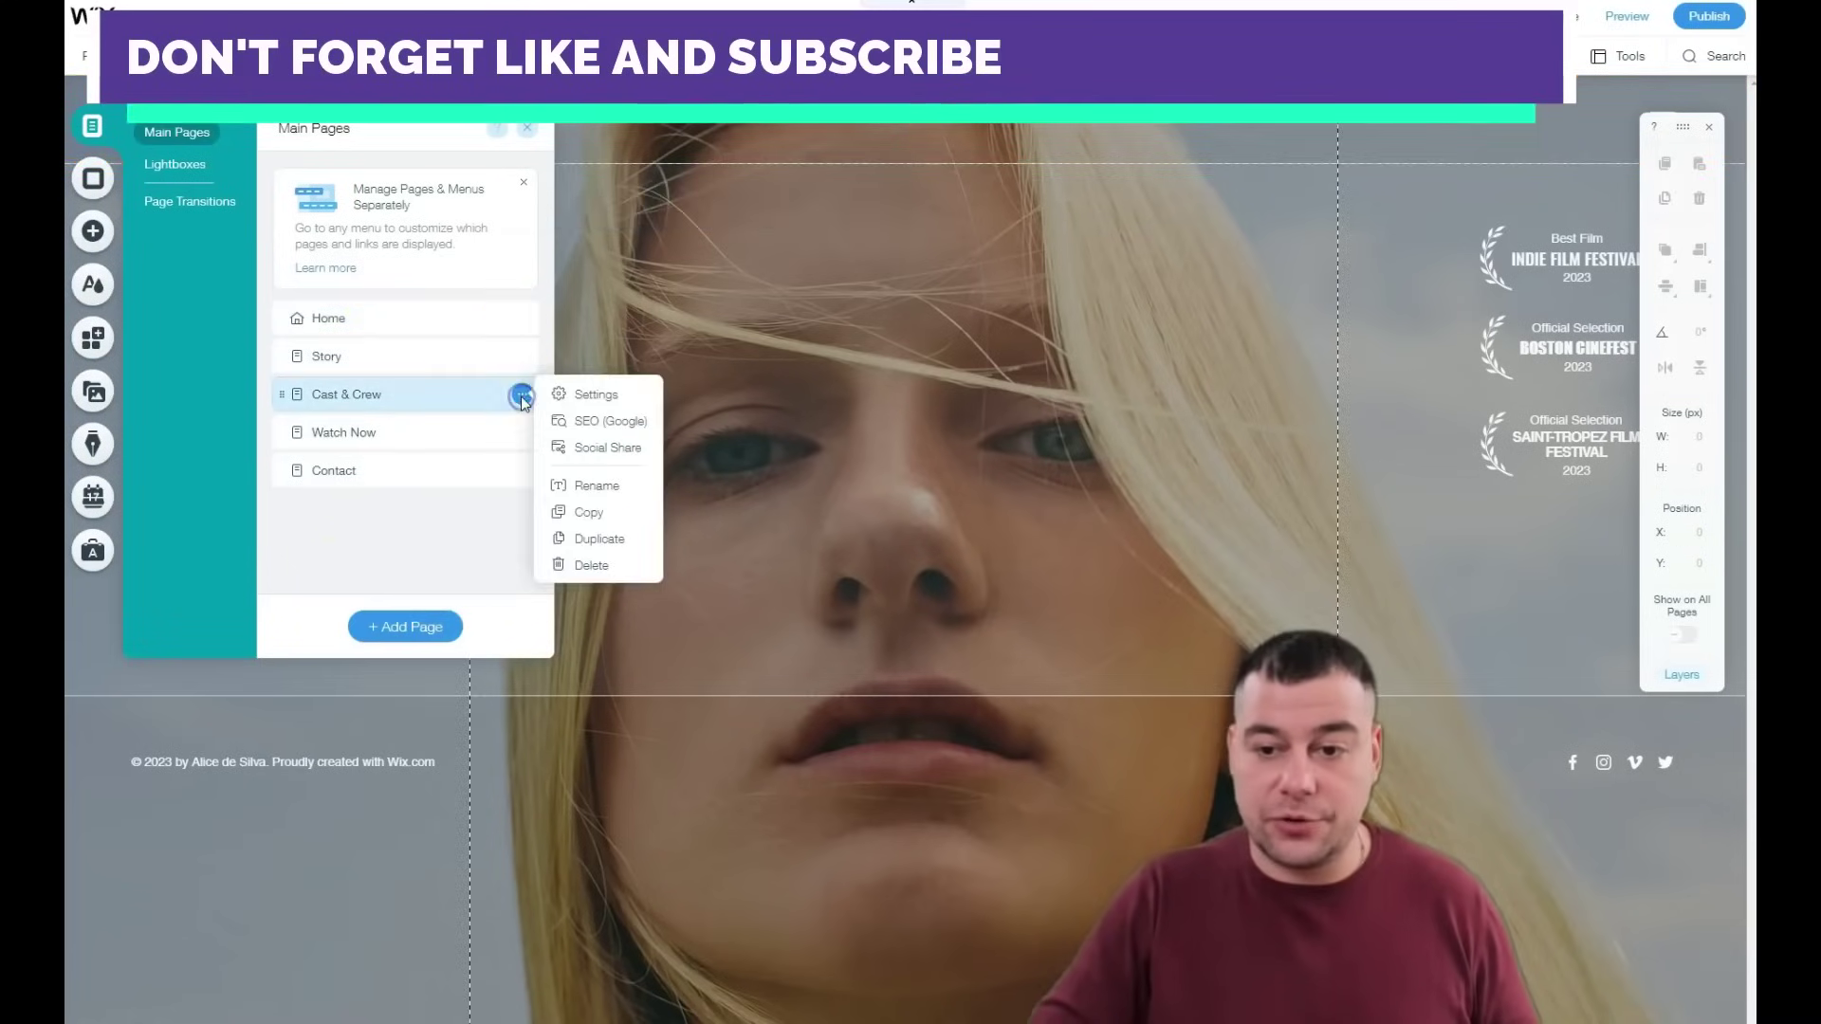
left_click(580, 565)
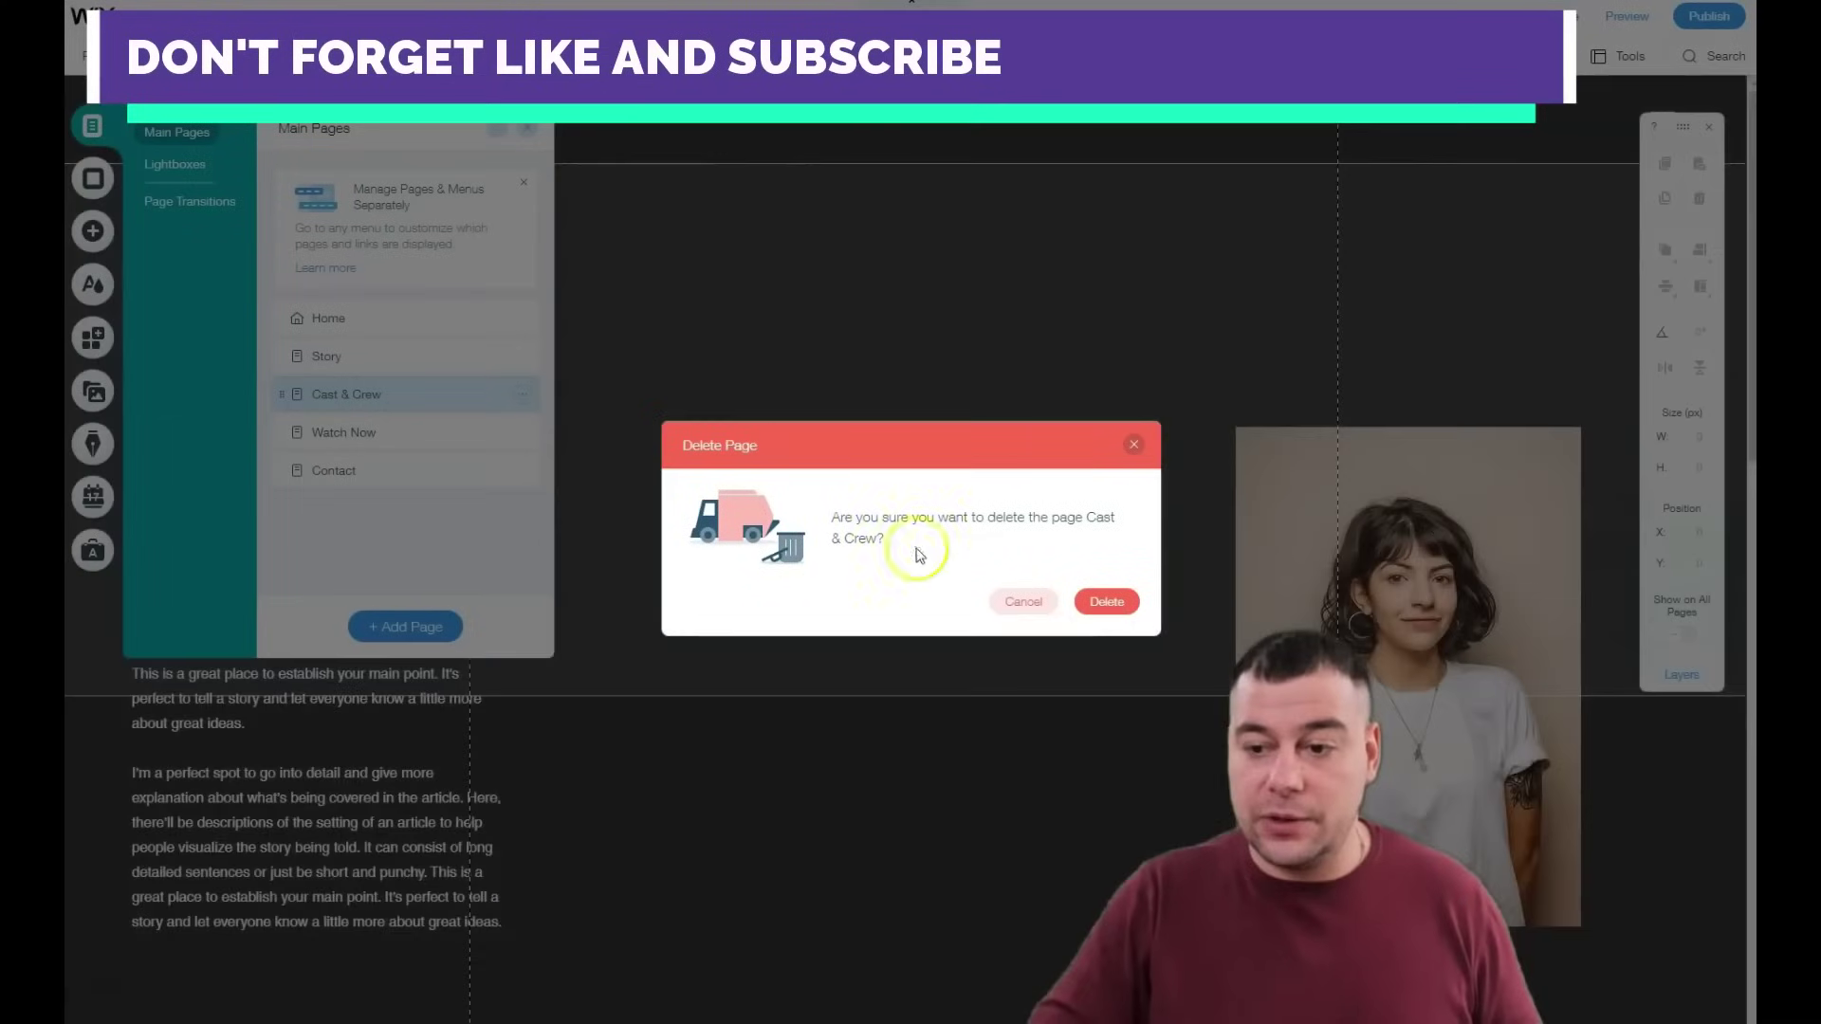
left_click(1106, 603)
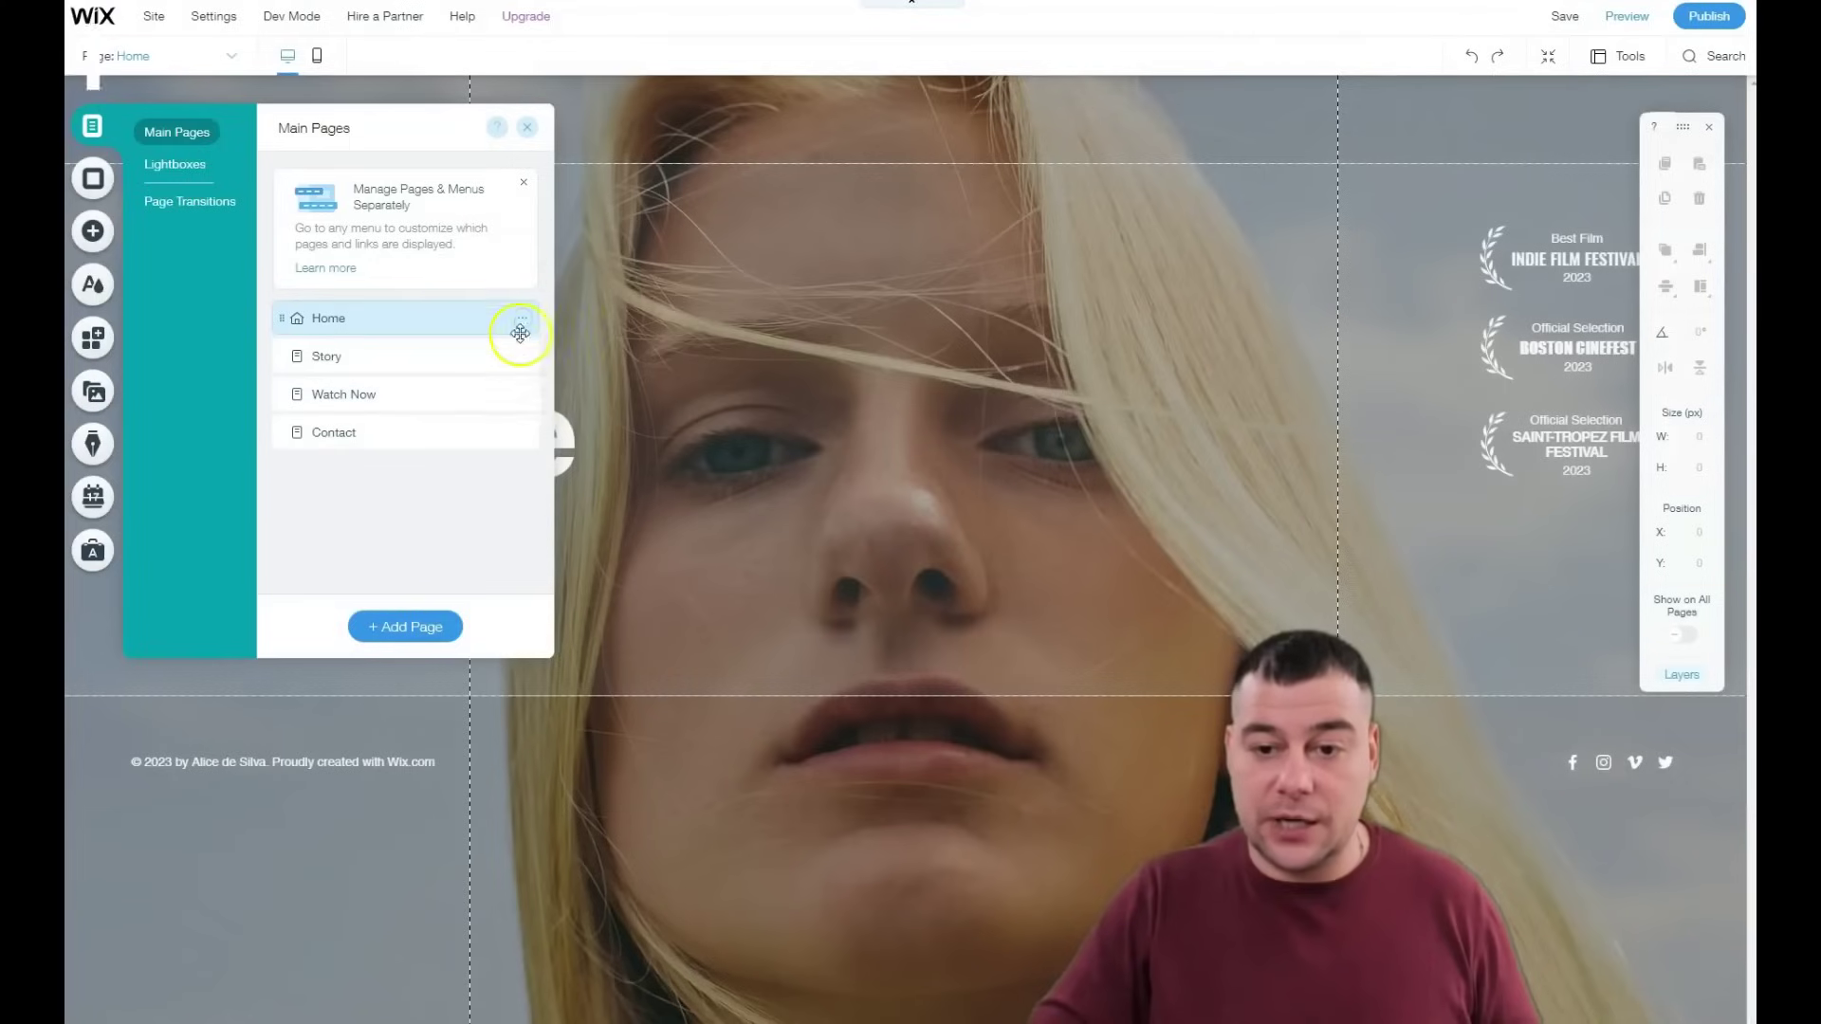
Step: Open the Home page's settings and review its page info, layout choices and viewing permissions
left_click(521, 319)
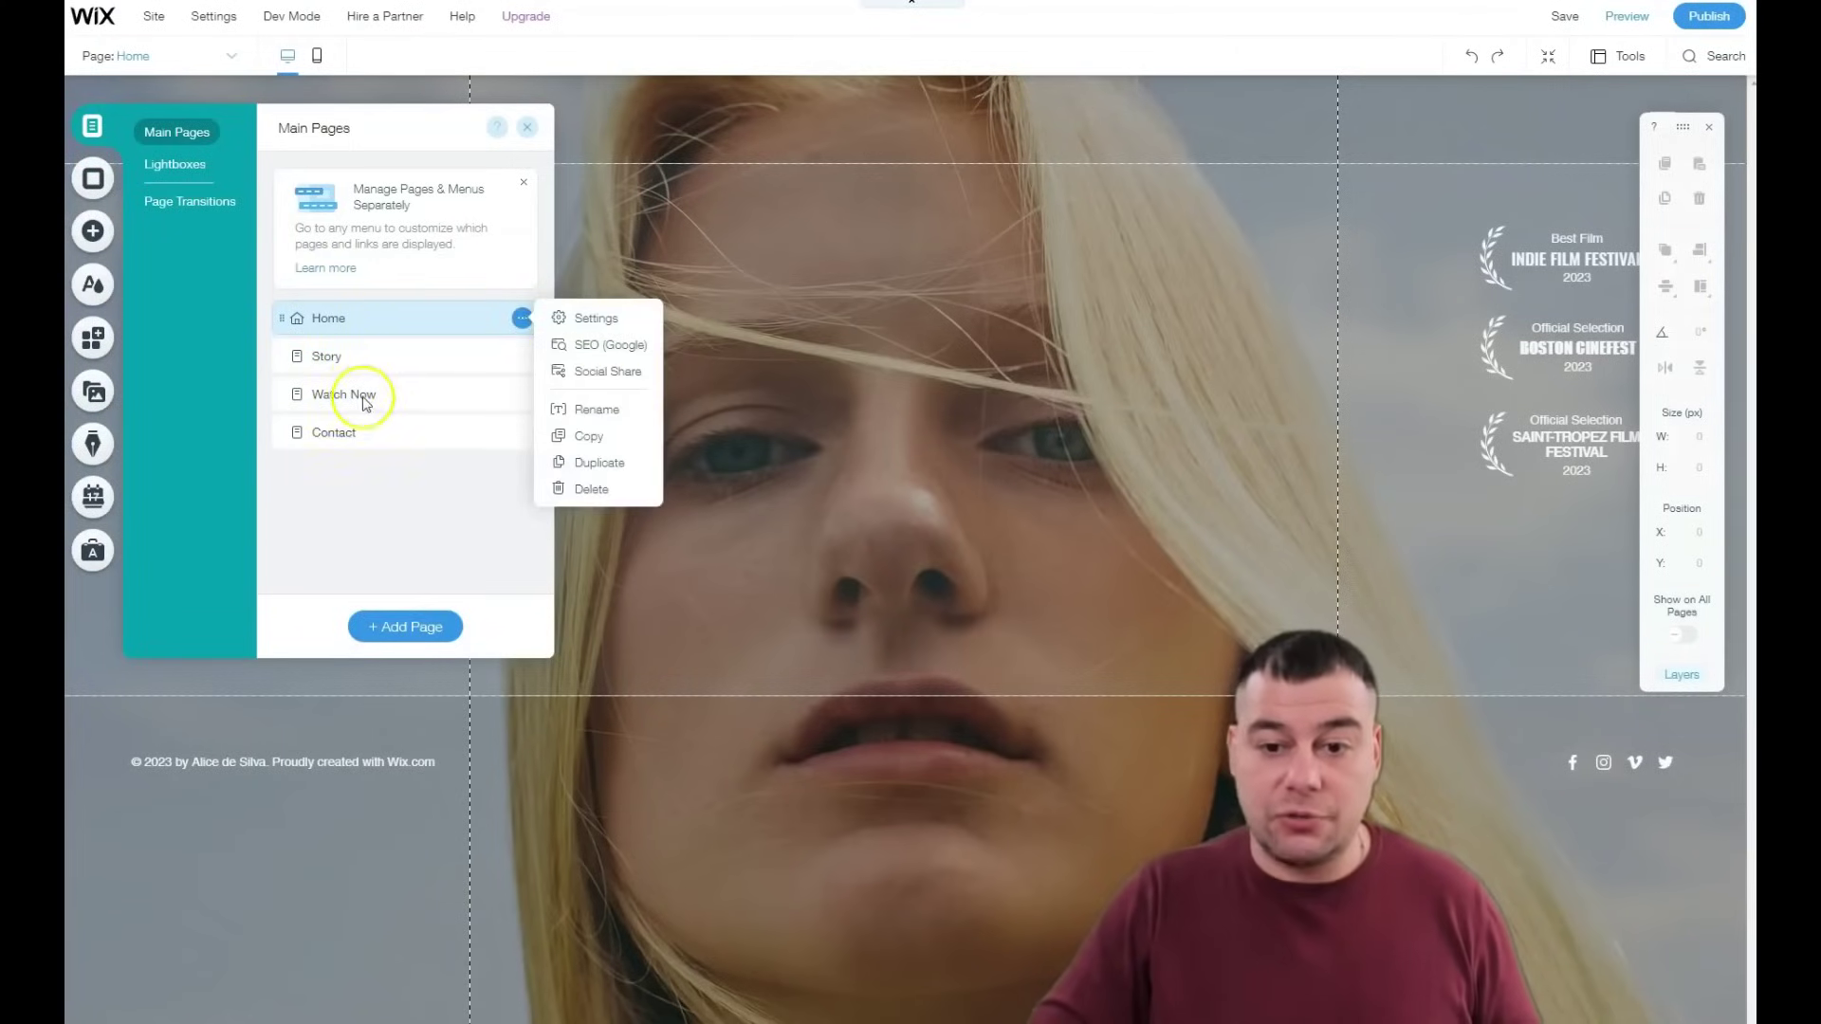
left_click(563, 322)
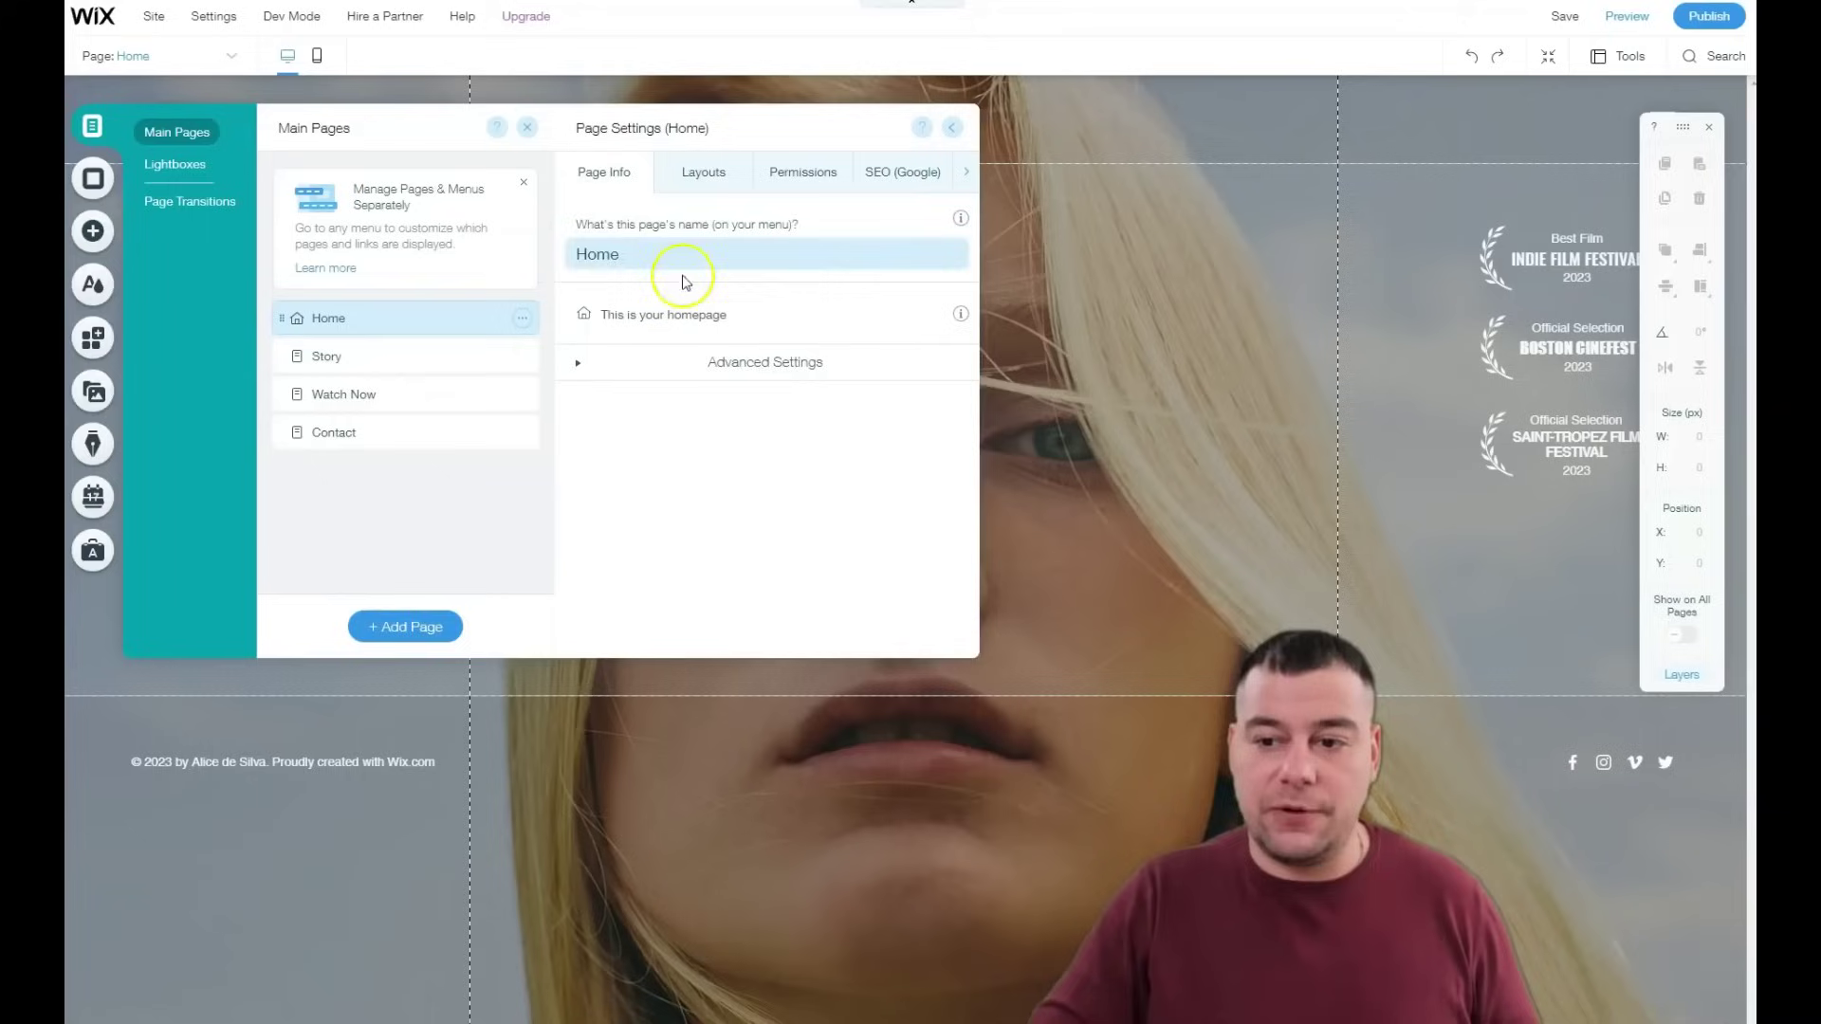
left_click(664, 174)
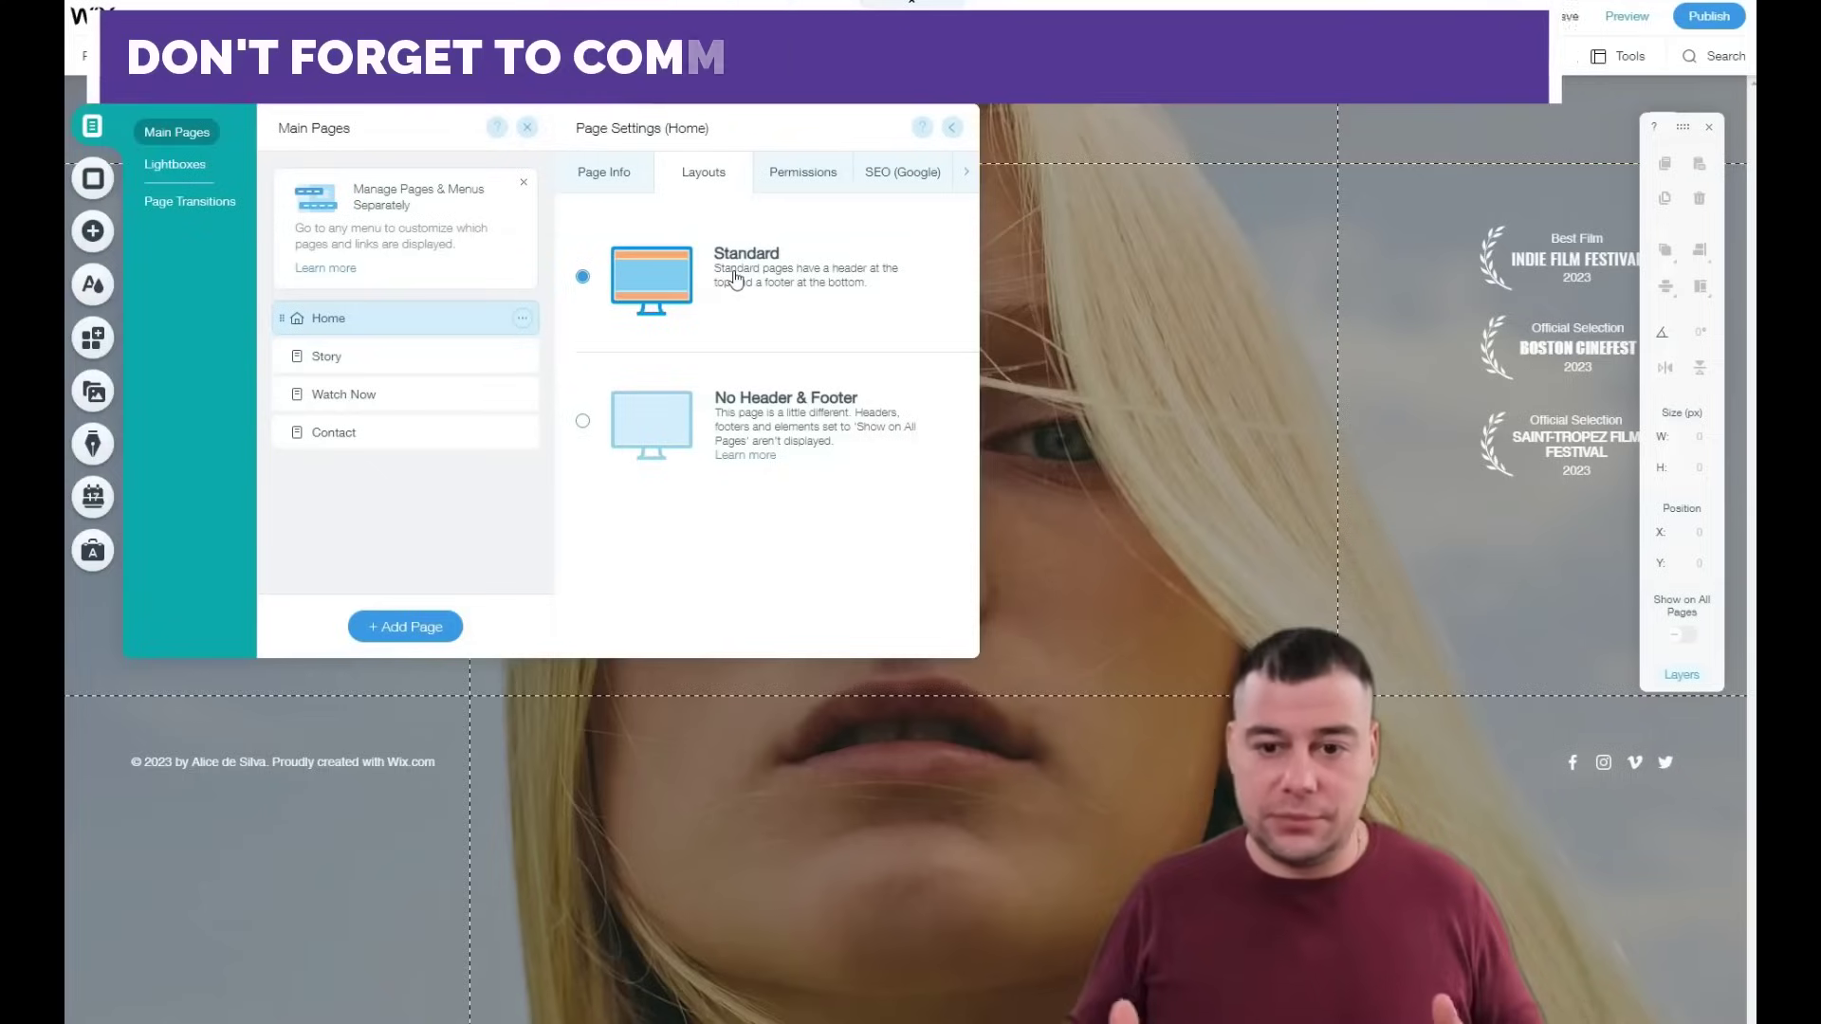
left_click_drag(361, 415, 378, 434)
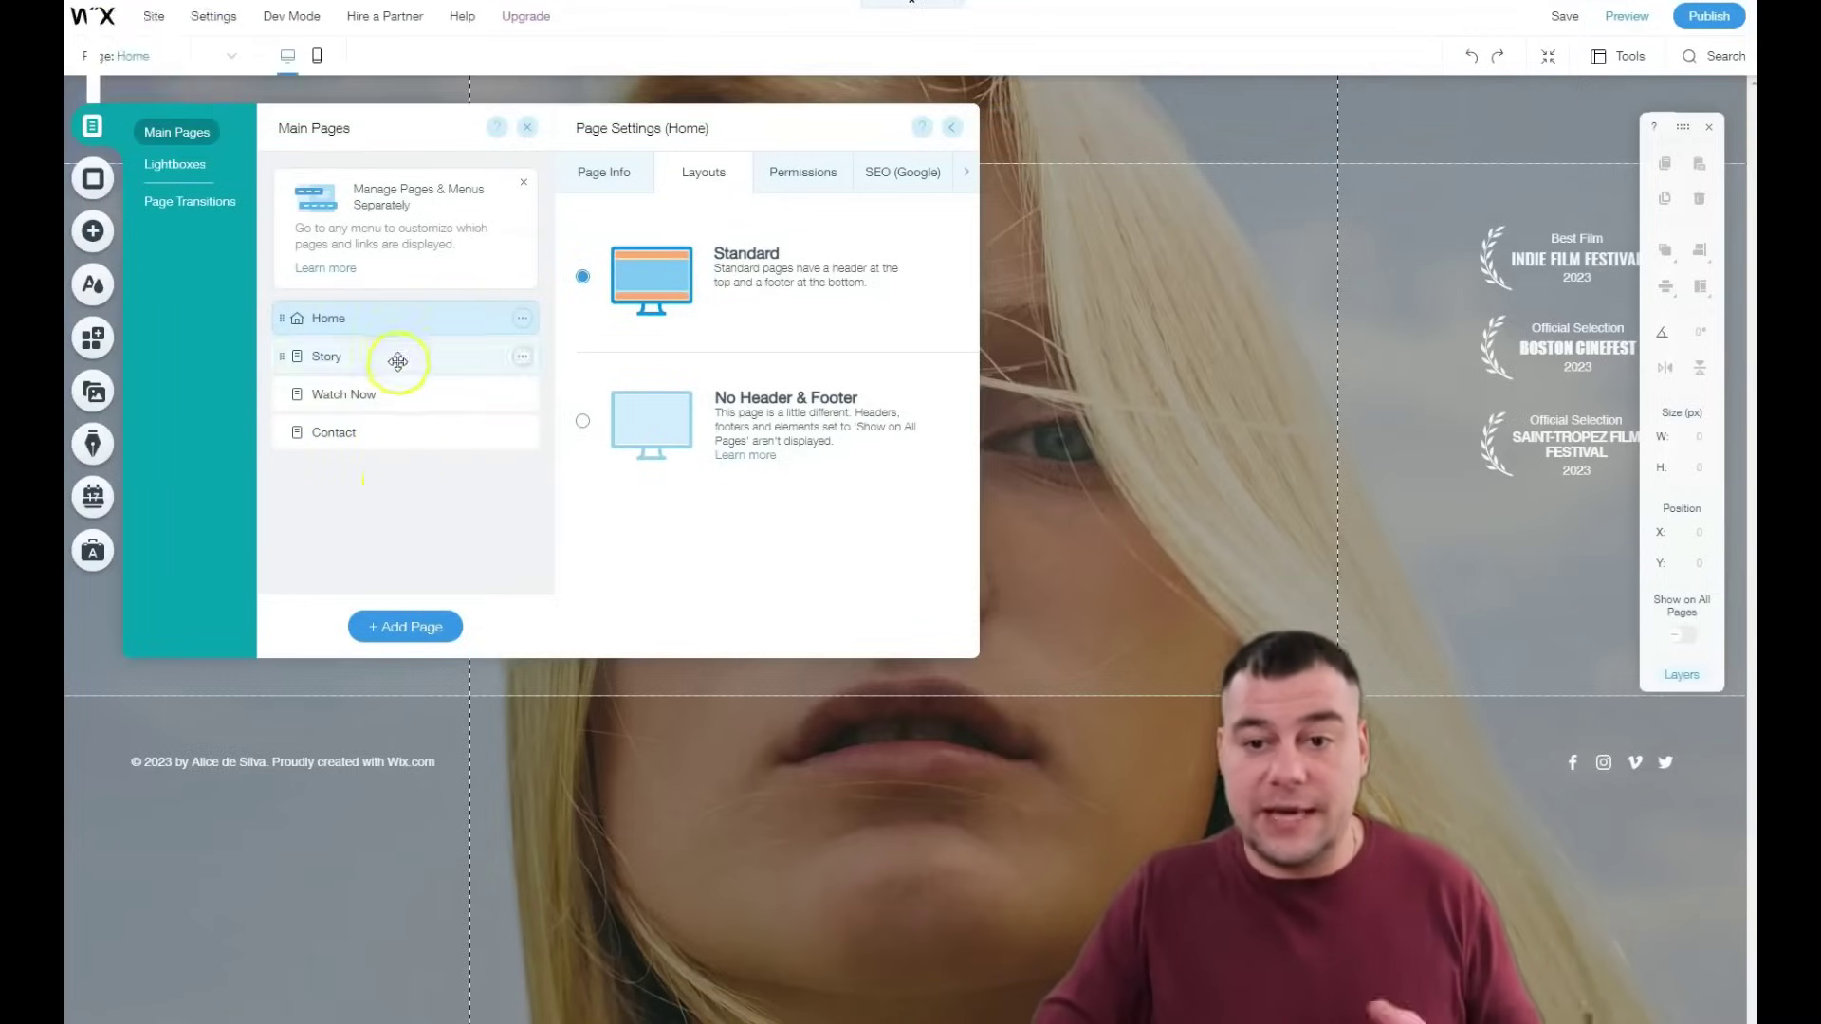
left_click(798, 176)
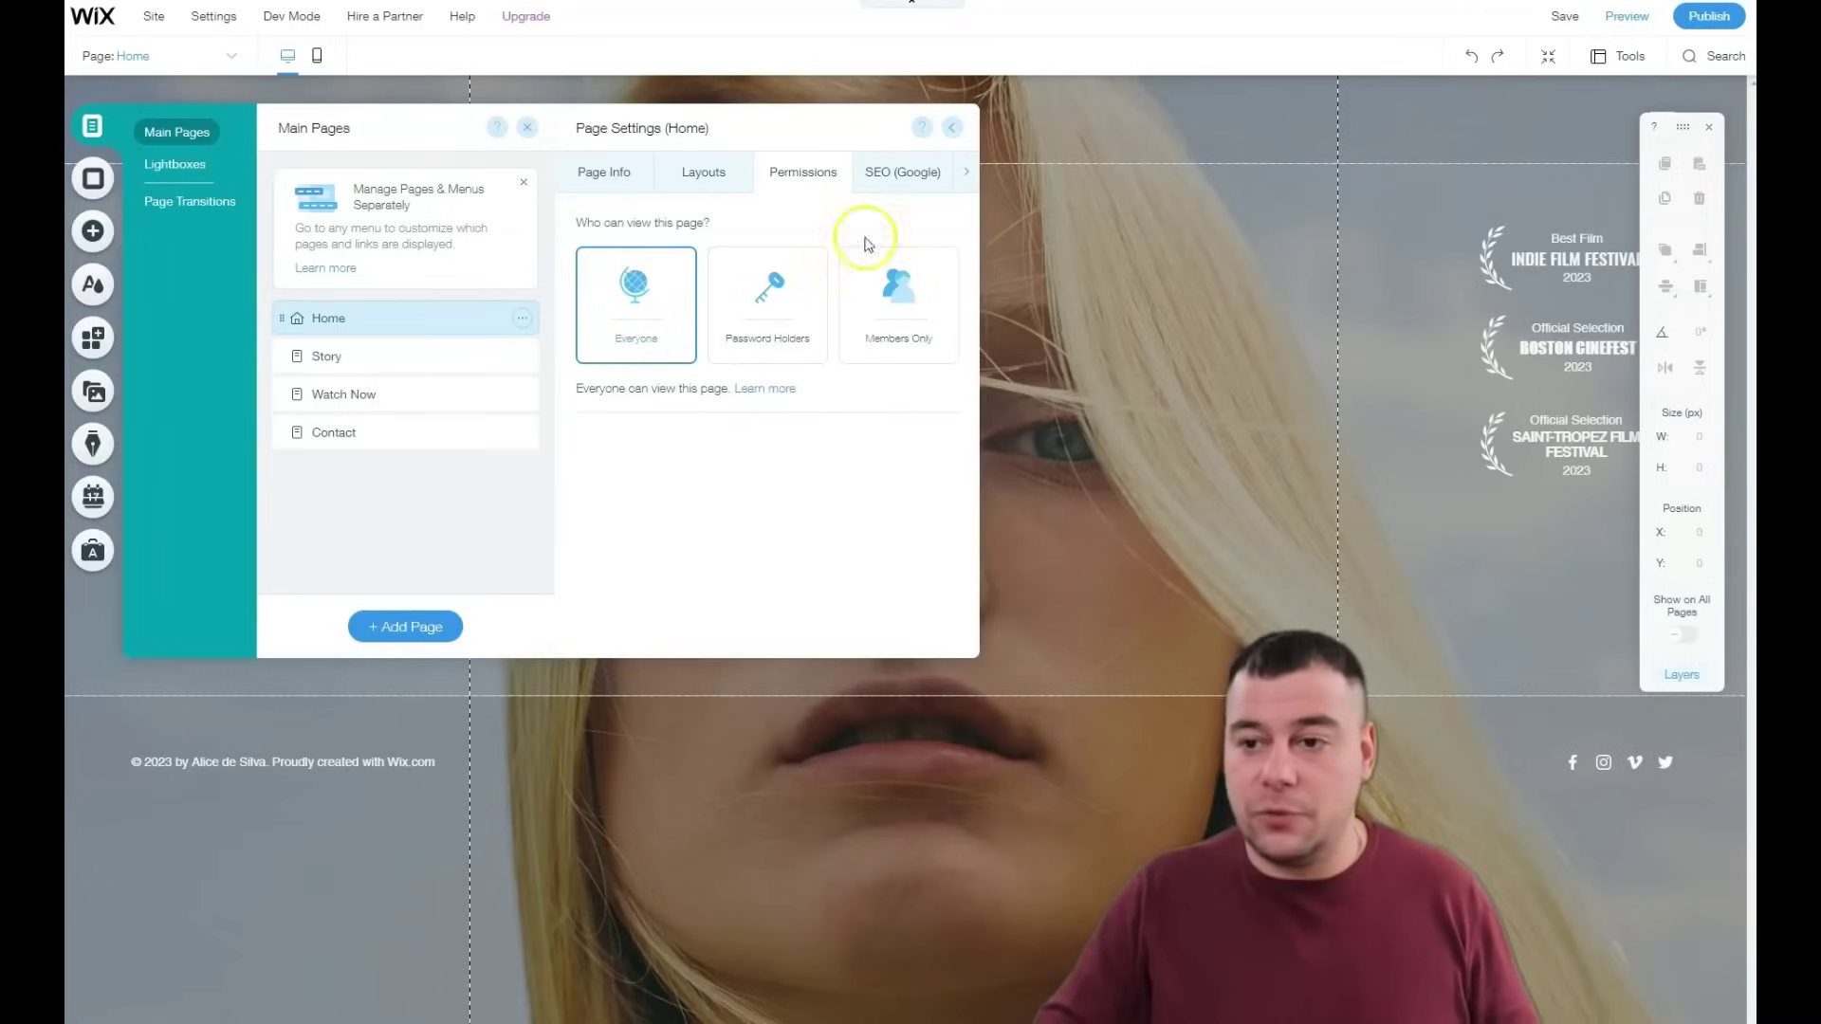
Step: Review the Home page's SEO (Google) and Social Share settings, including the image upload option, and close the page settings
left_click(893, 182)
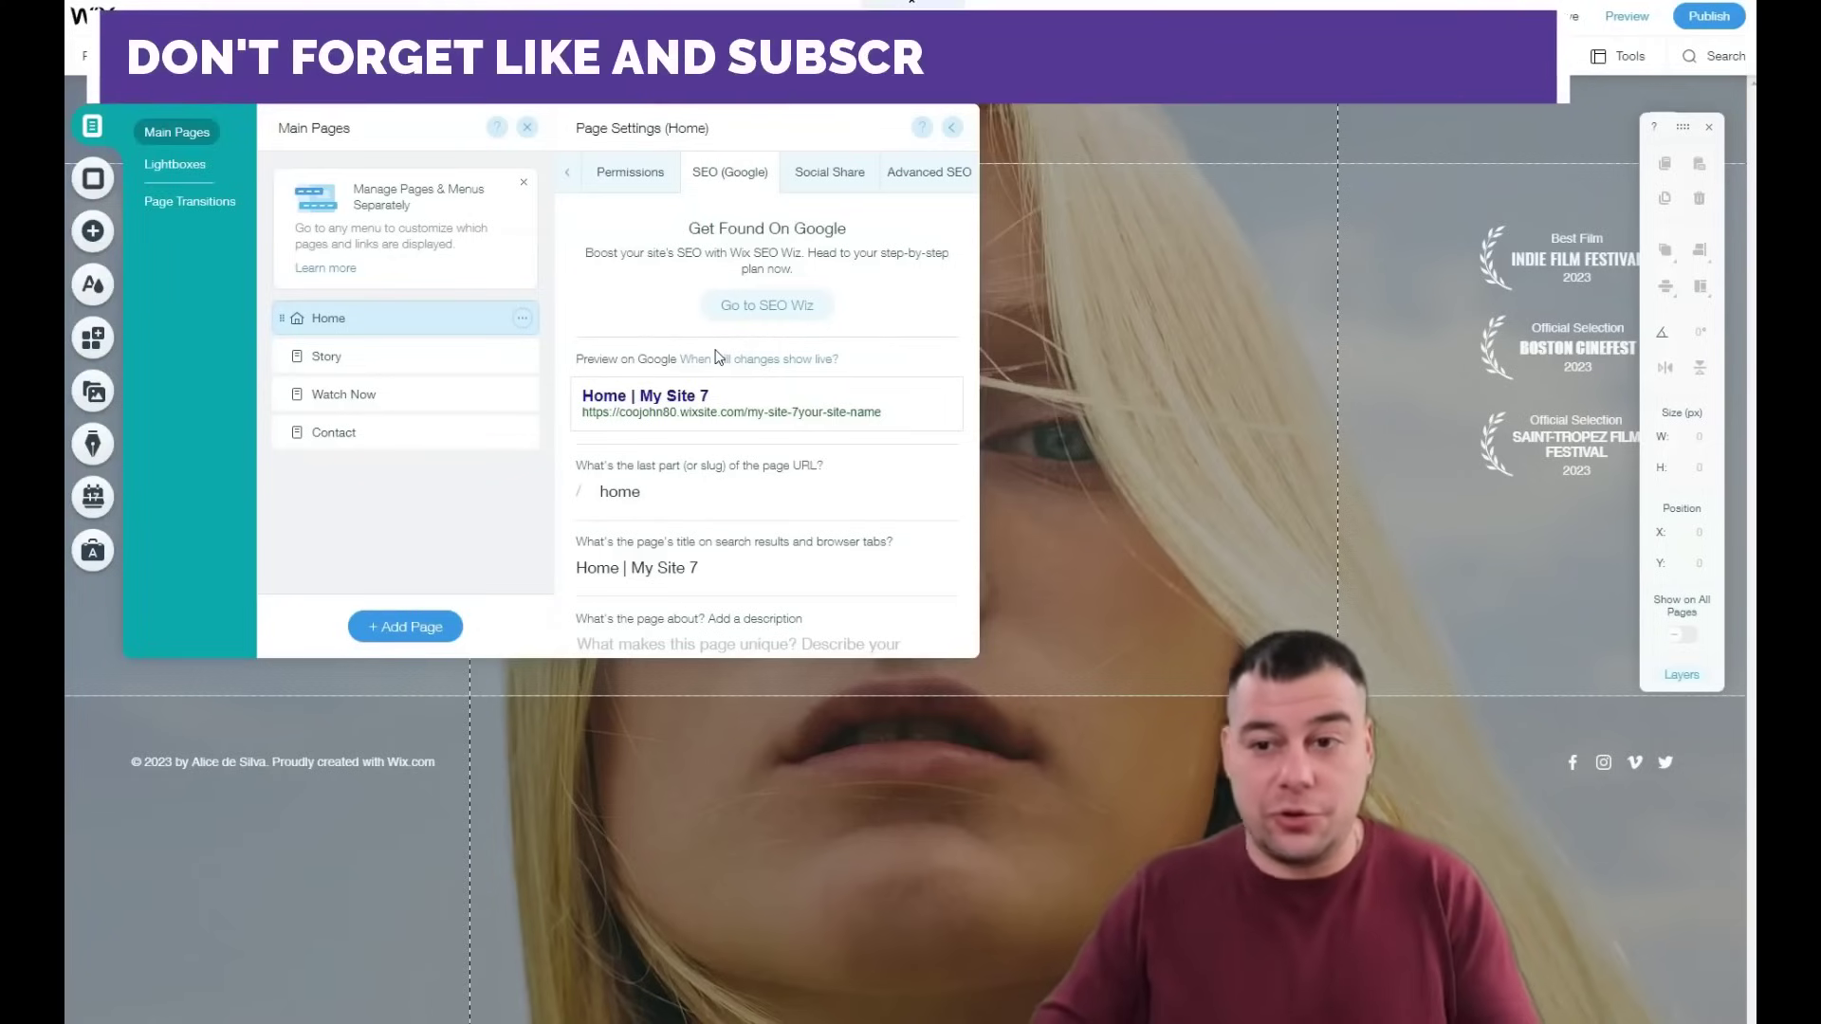
scroll(772, 408, "down", 2)
scroll(768, 418, "up", 2)
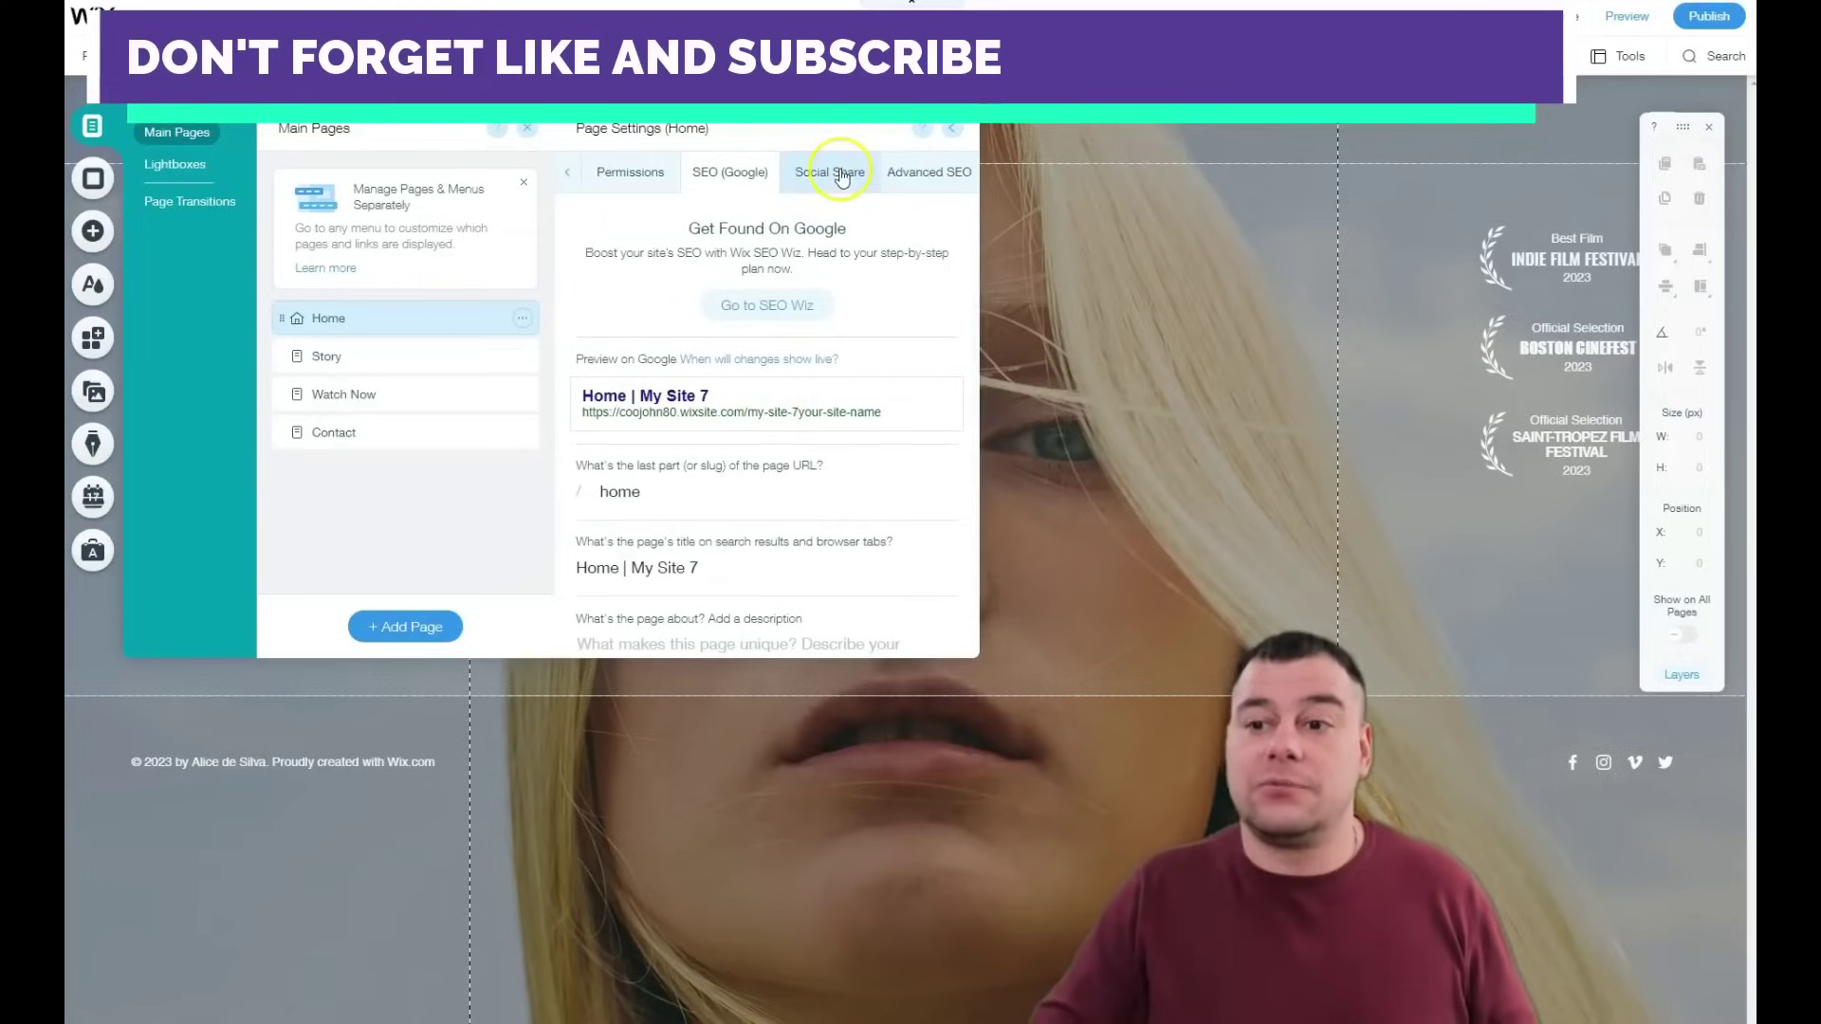
left_click(839, 178)
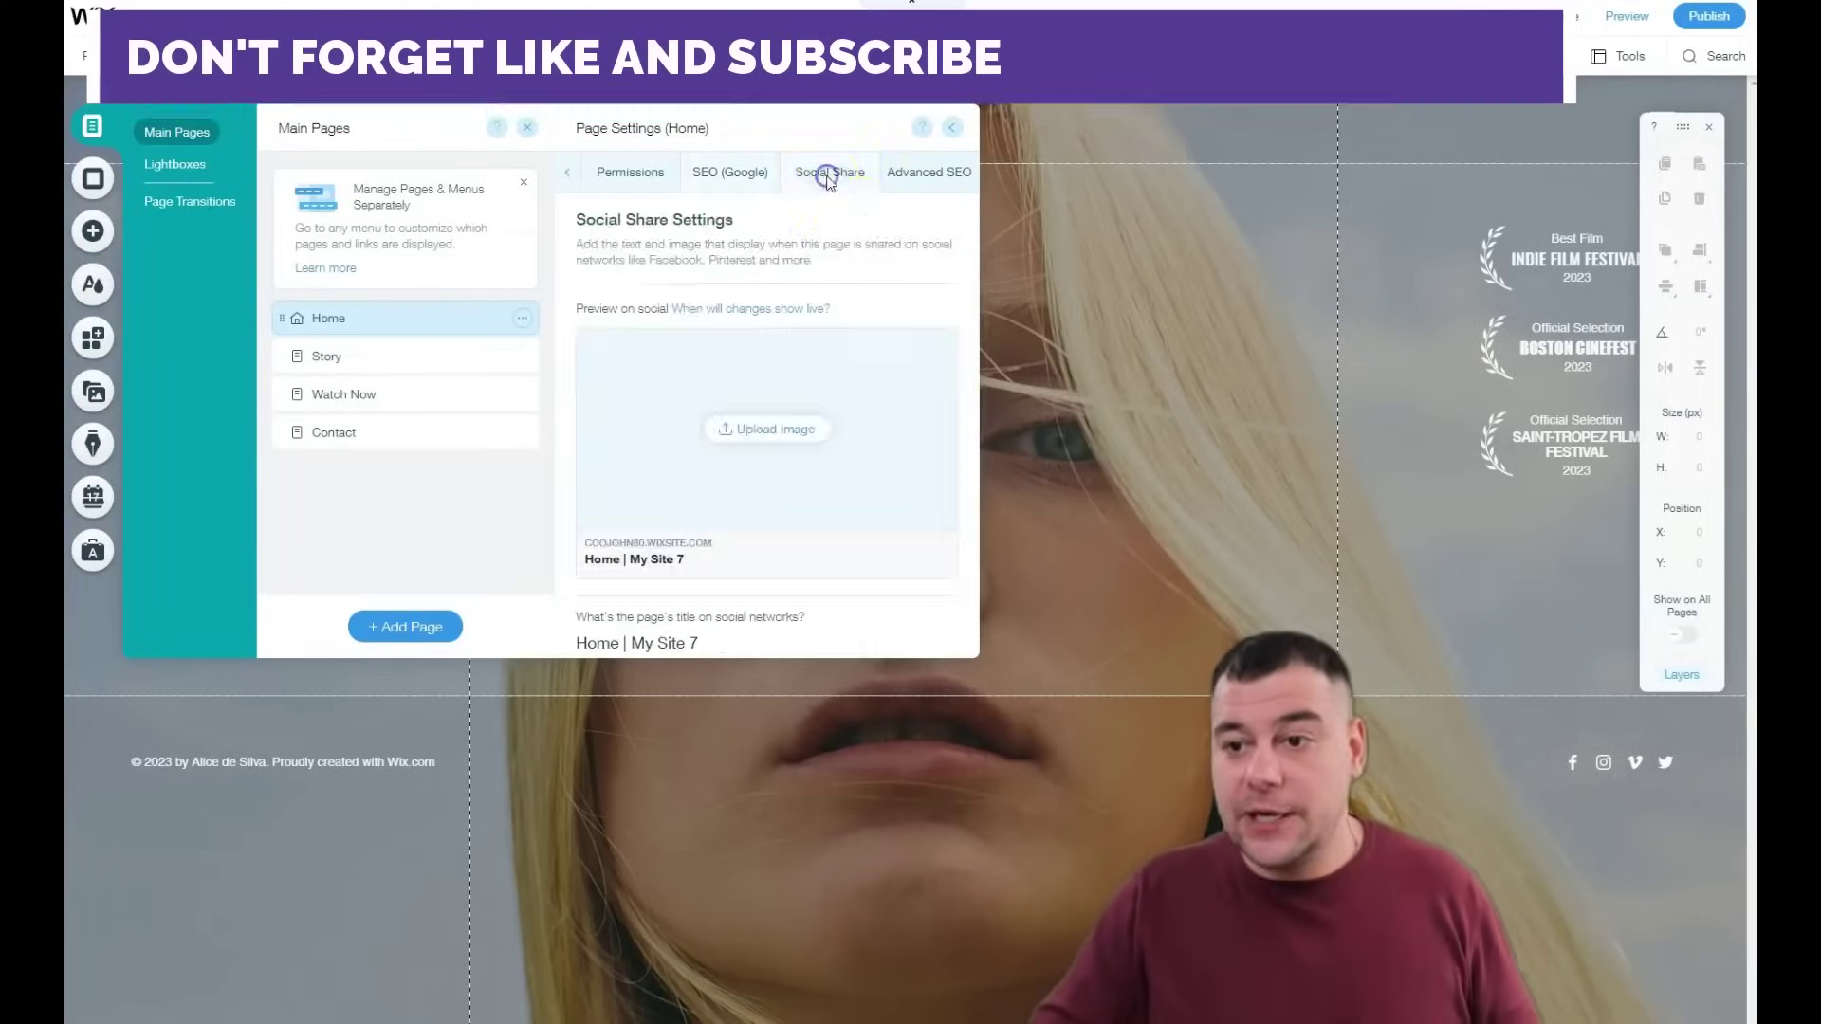
left_click(800, 421)
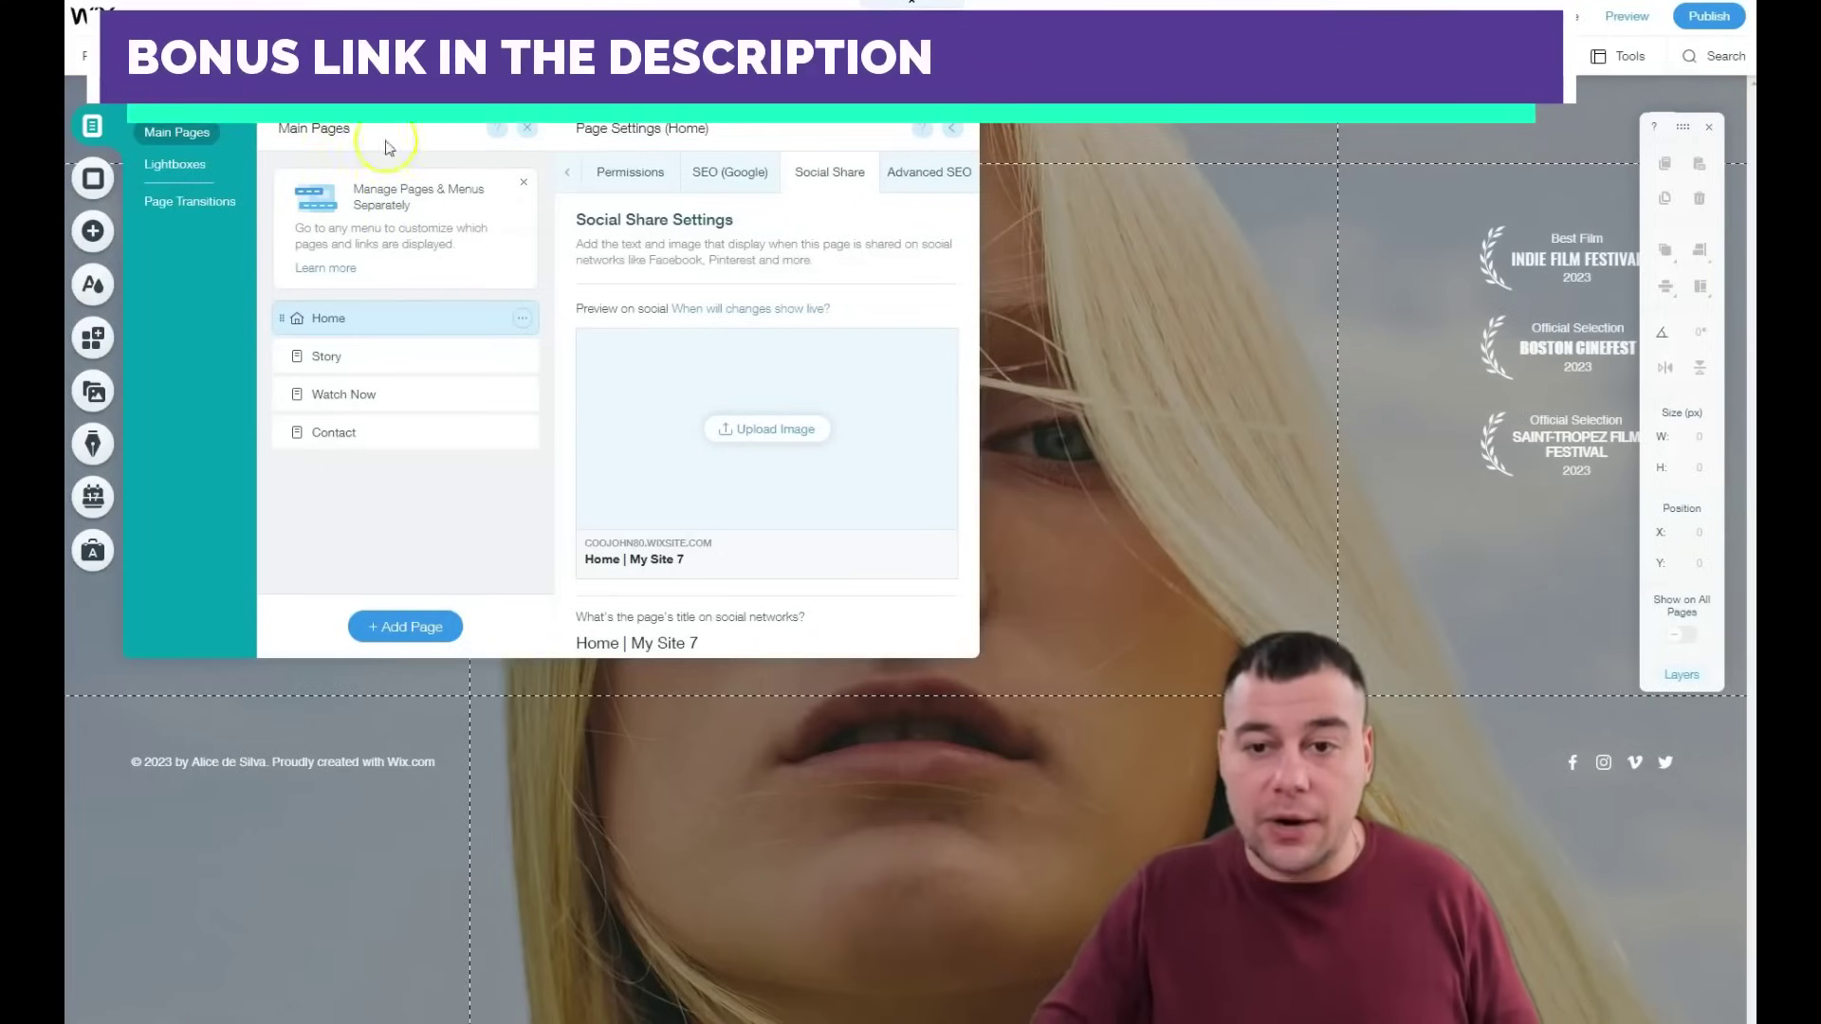
left_click(512, 131)
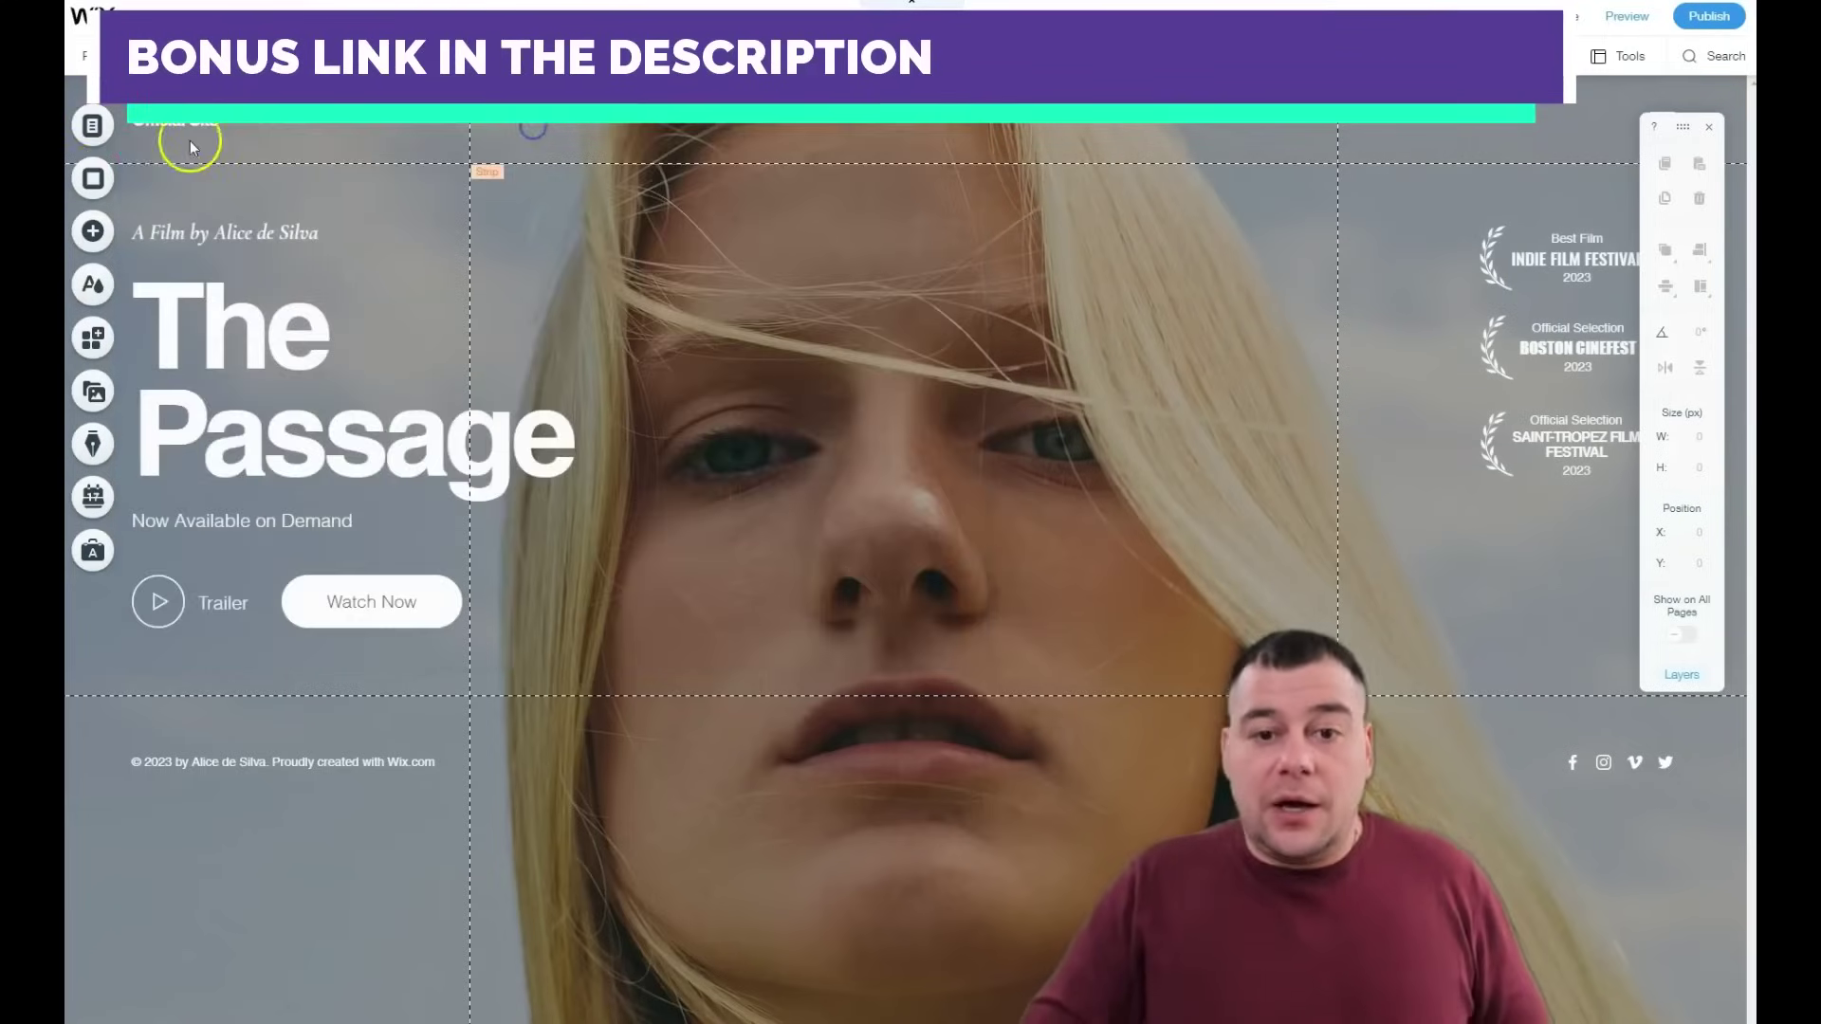
Step: Try several featured color themes for the site and apply the black theme with blue and cyan accent colors
left_click(94, 289)
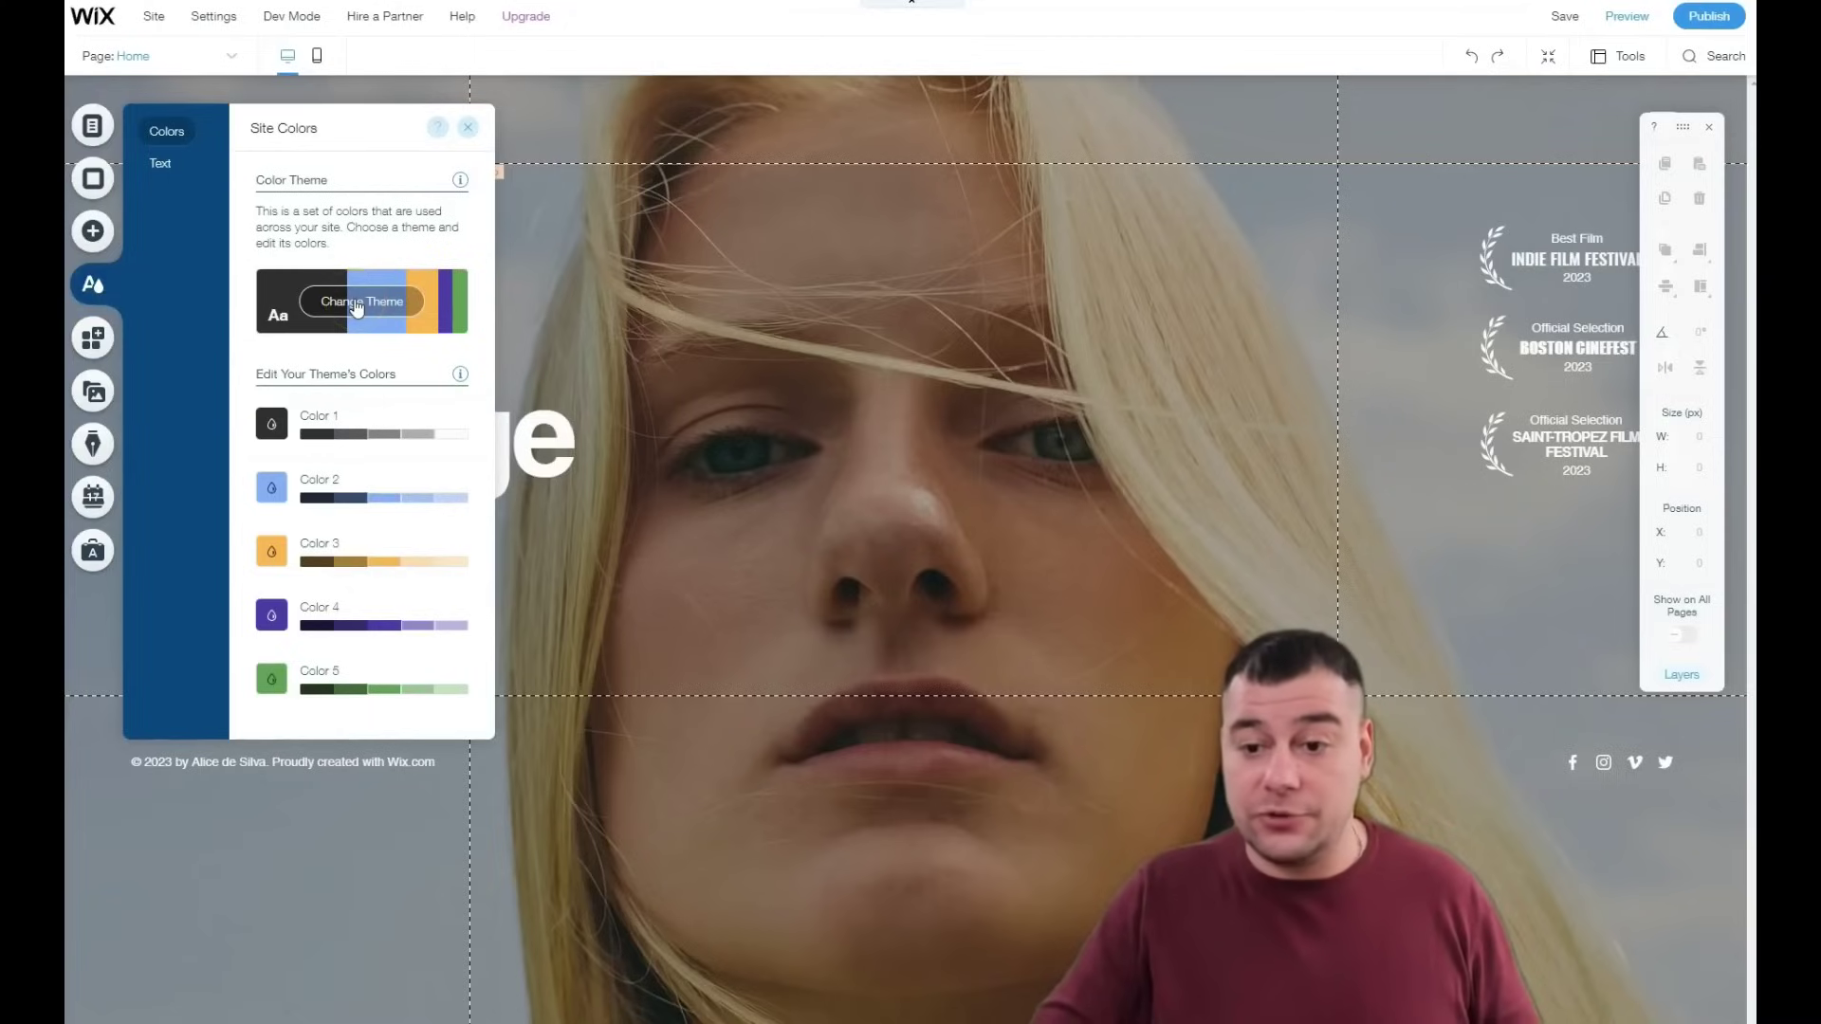
left_click(357, 304)
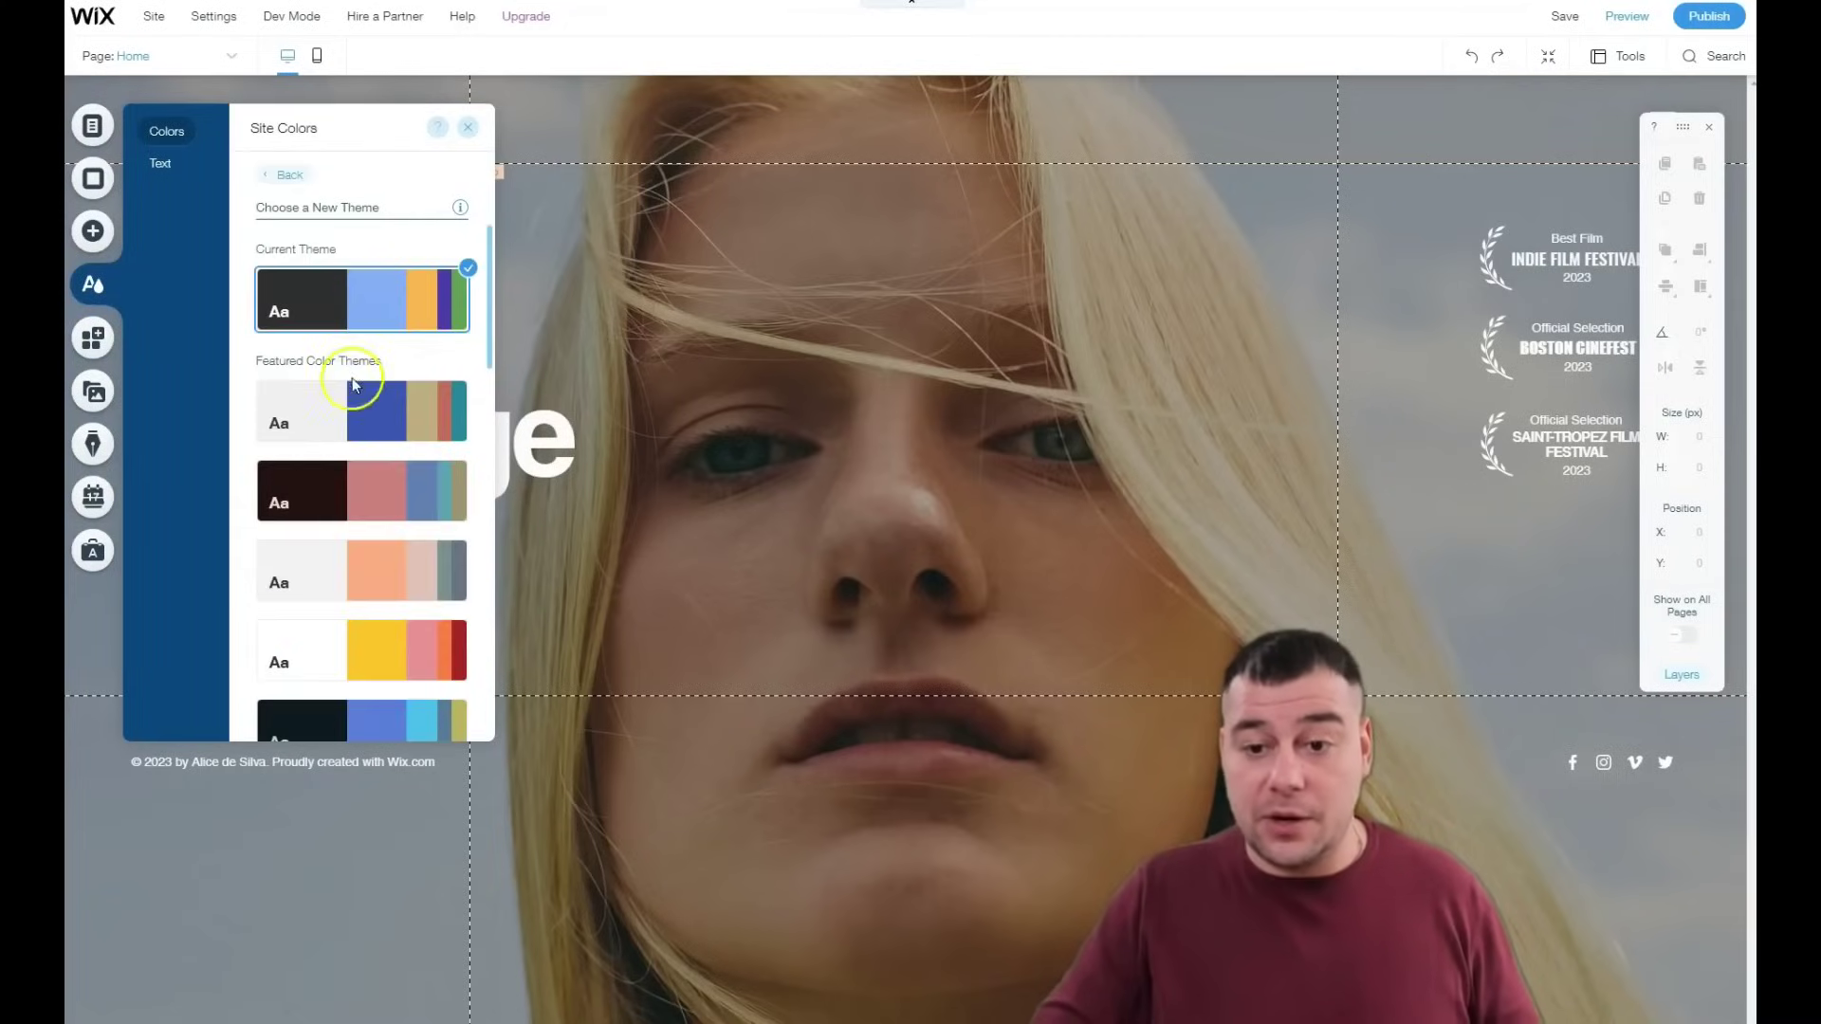
left_click(347, 417)
left_click(345, 488)
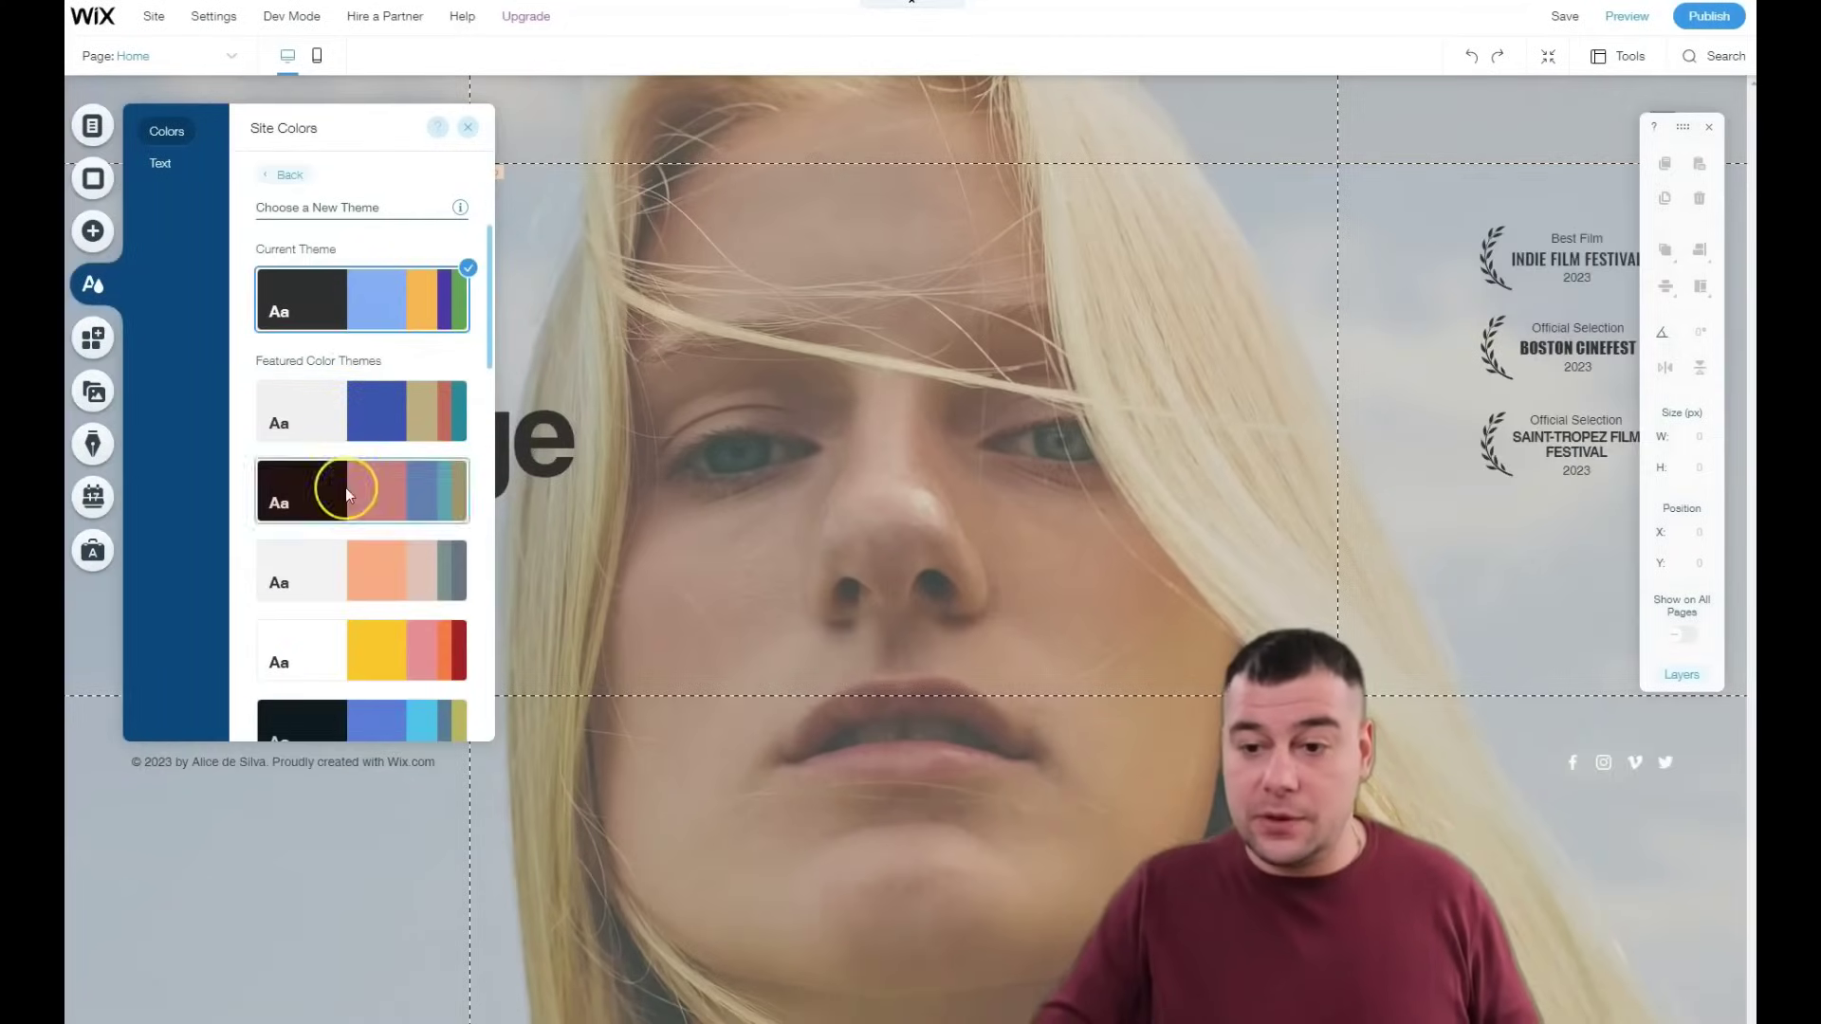
left_click(339, 573)
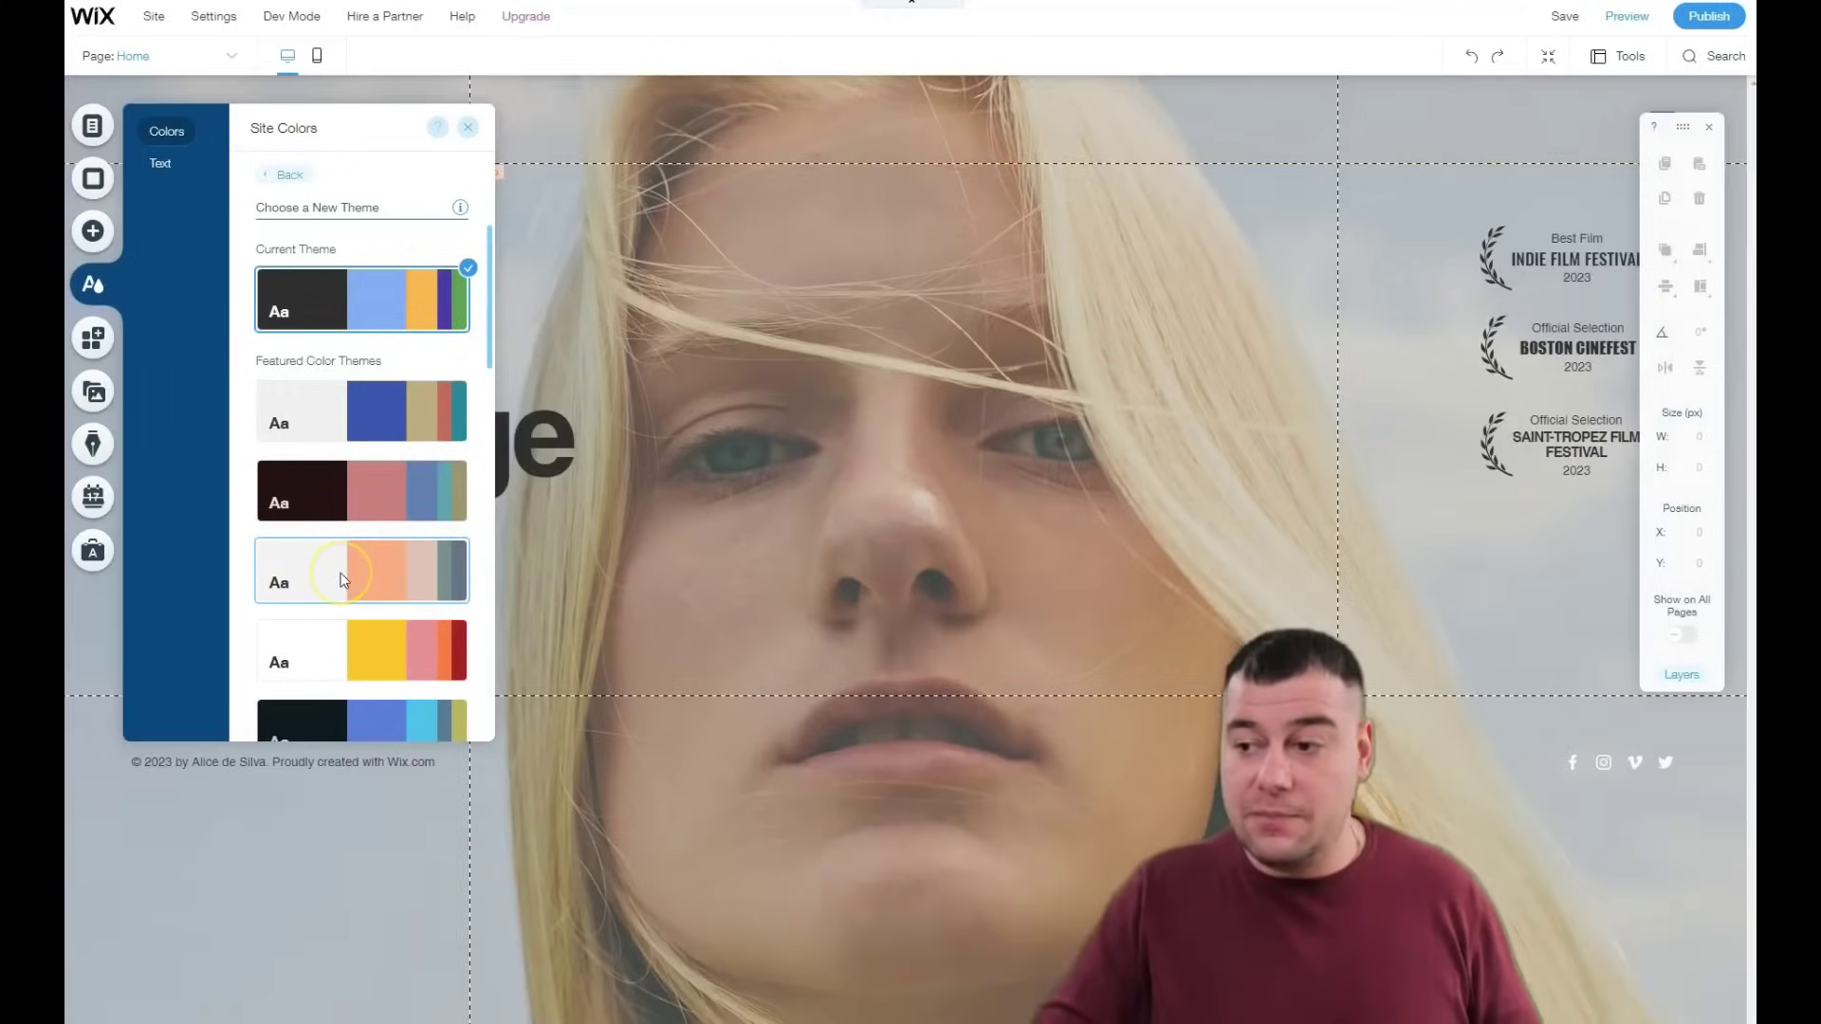
left_click(348, 725)
scroll(351, 725, "down", 4)
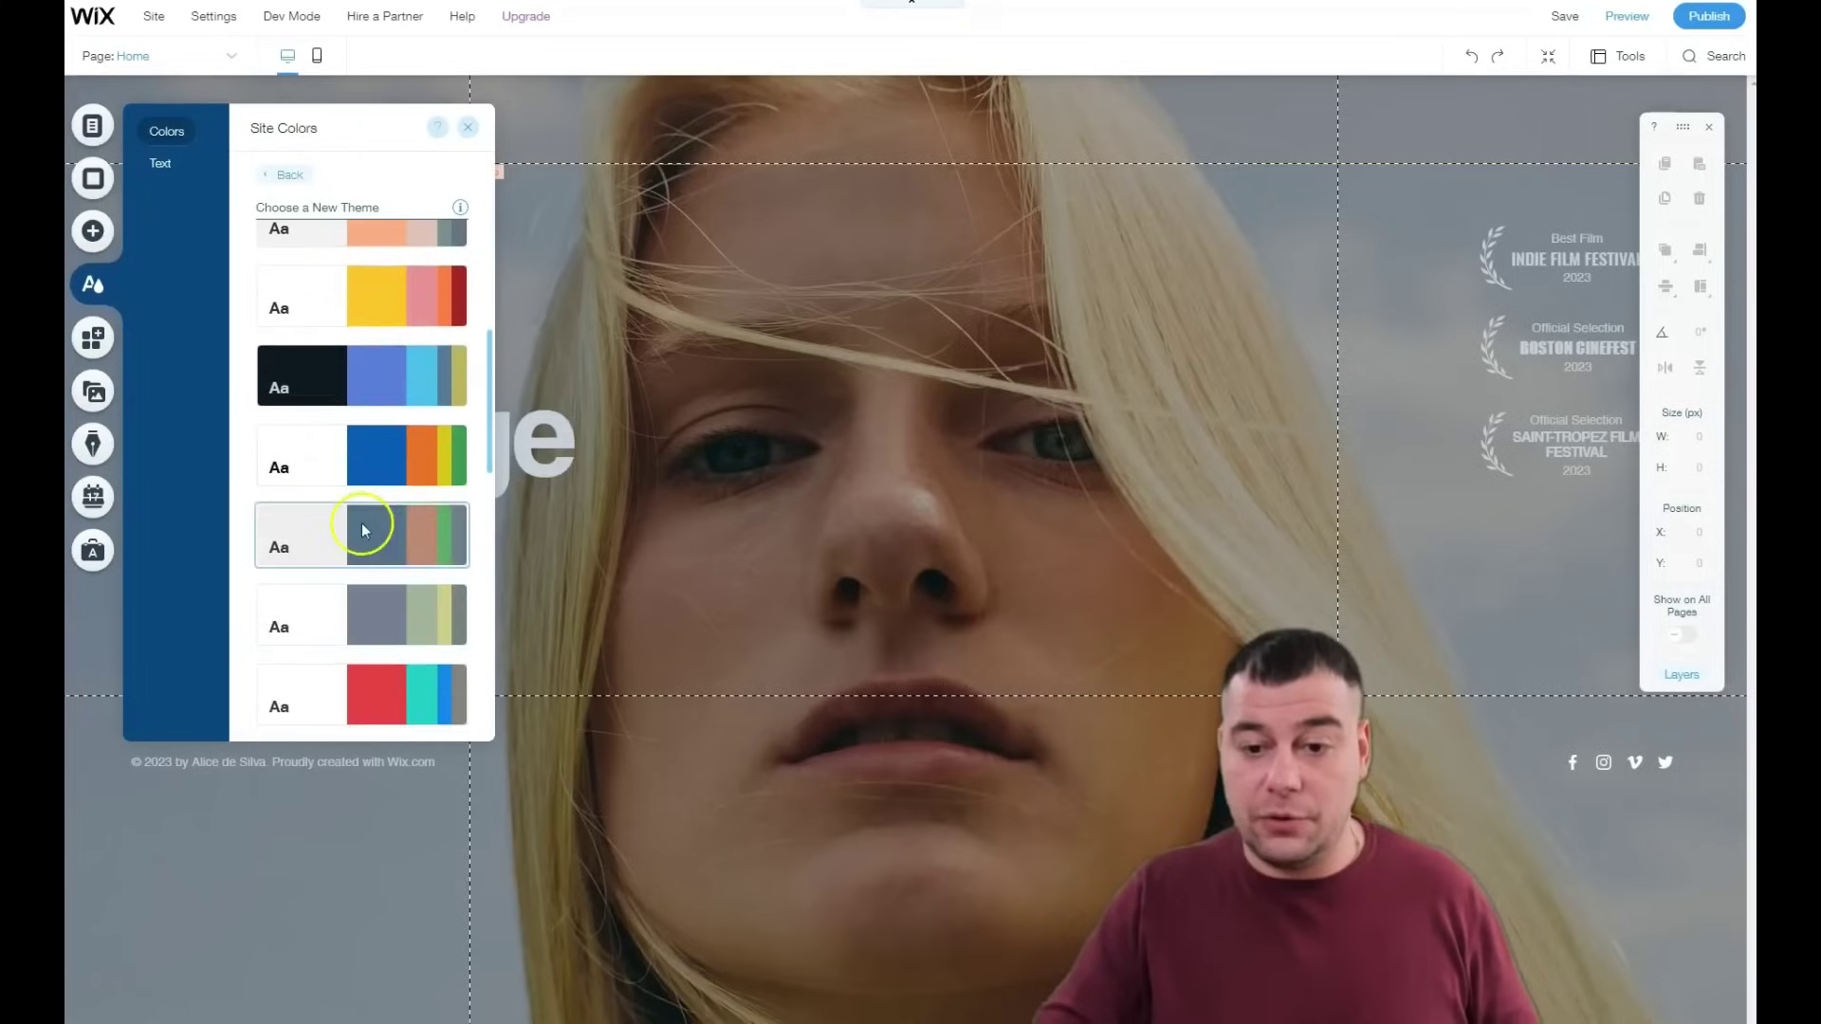
left_click(333, 451)
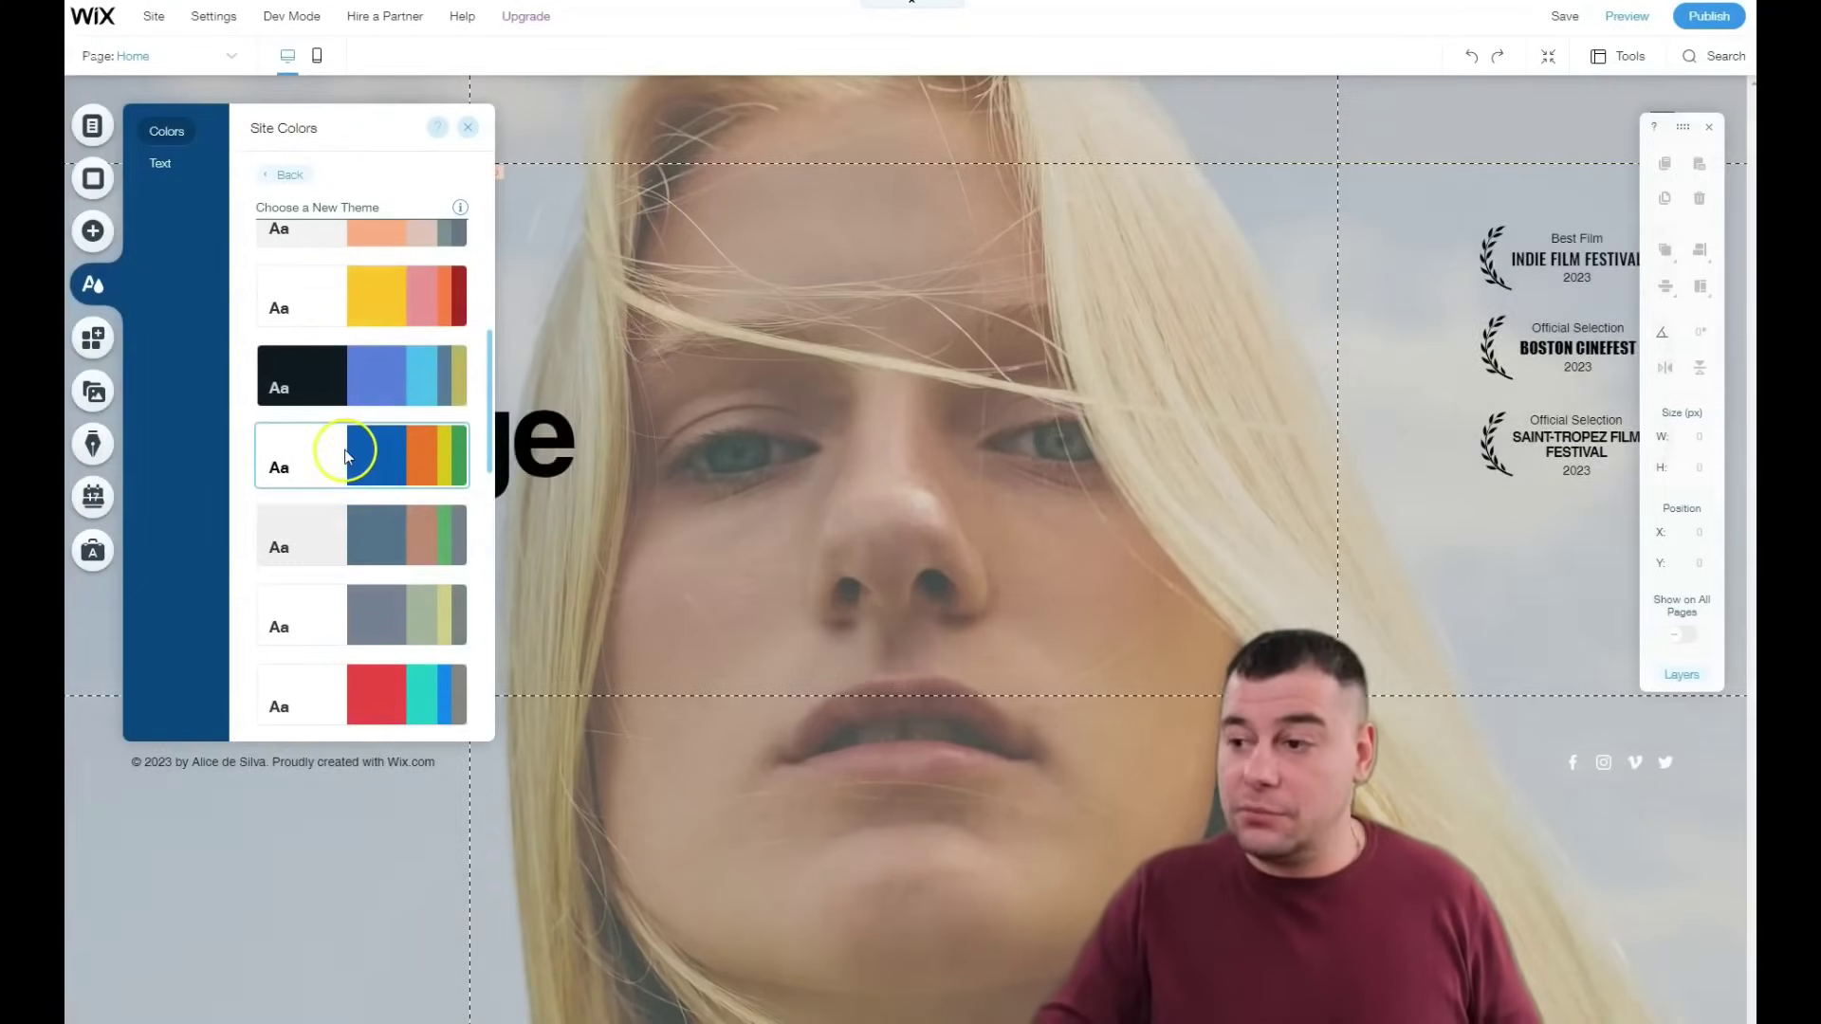
left_click(332, 378)
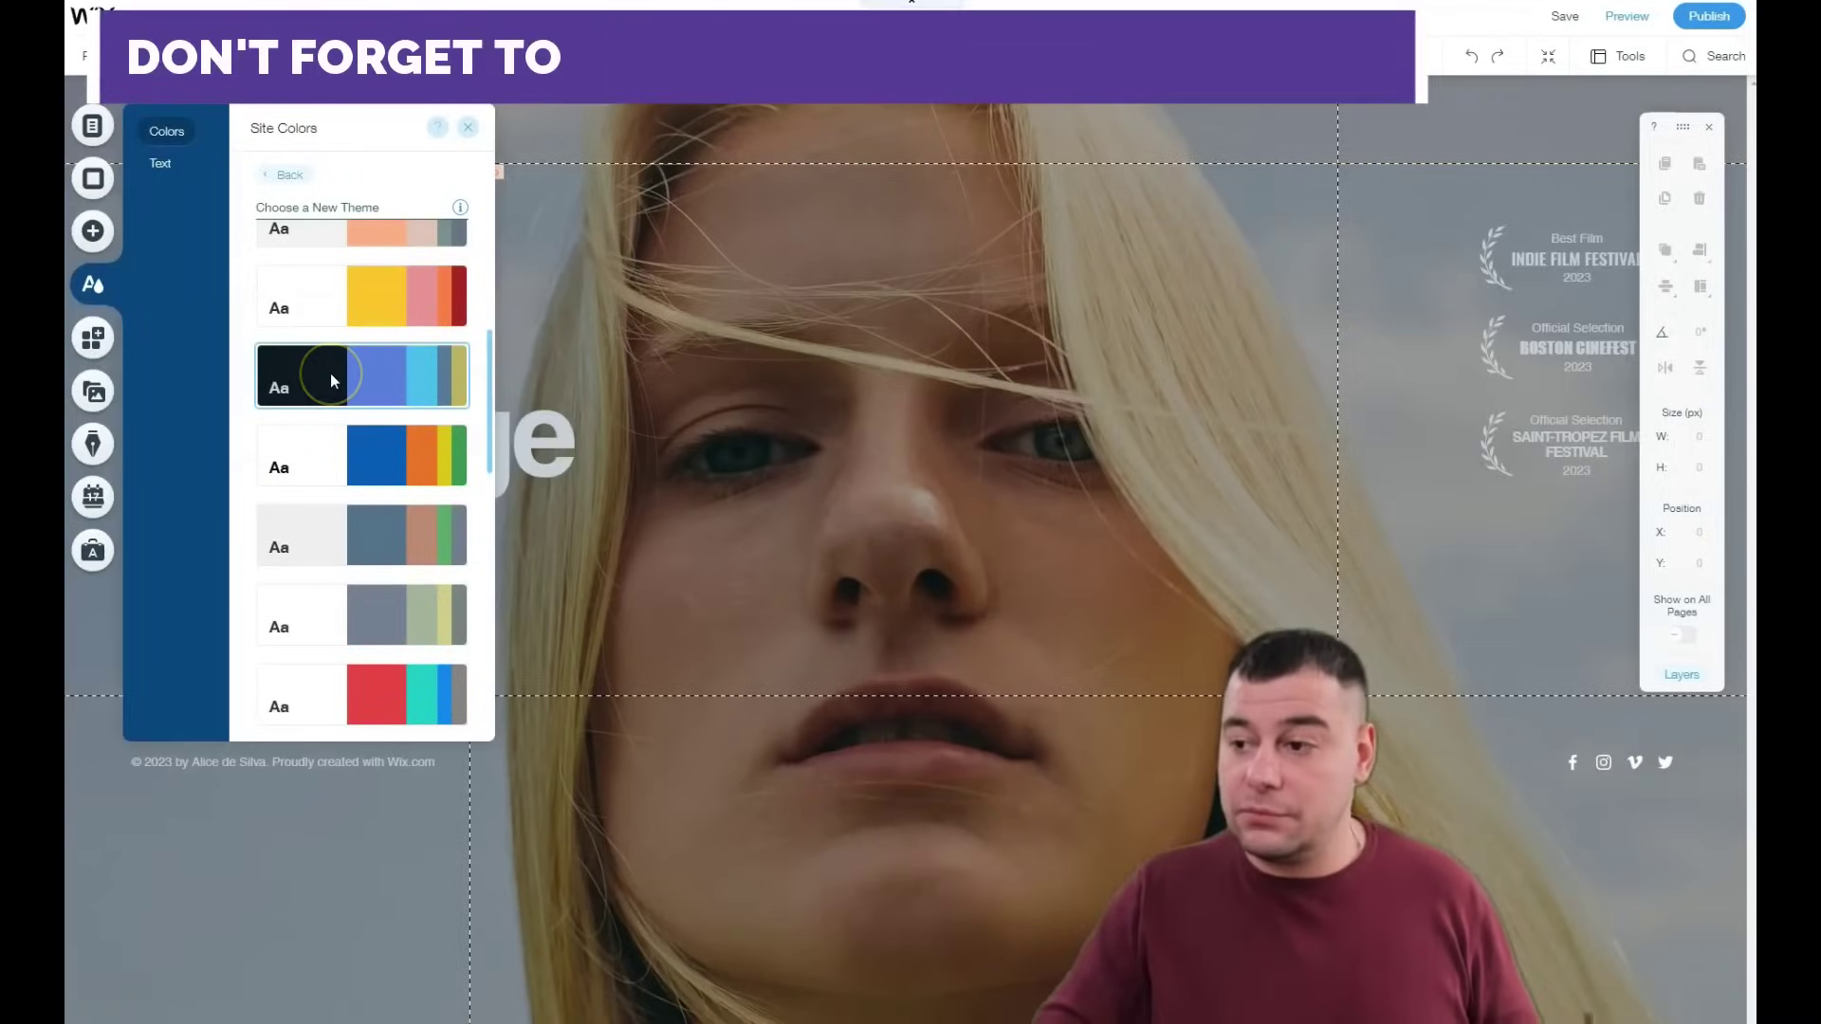
left_click(310, 464)
left_click(321, 396)
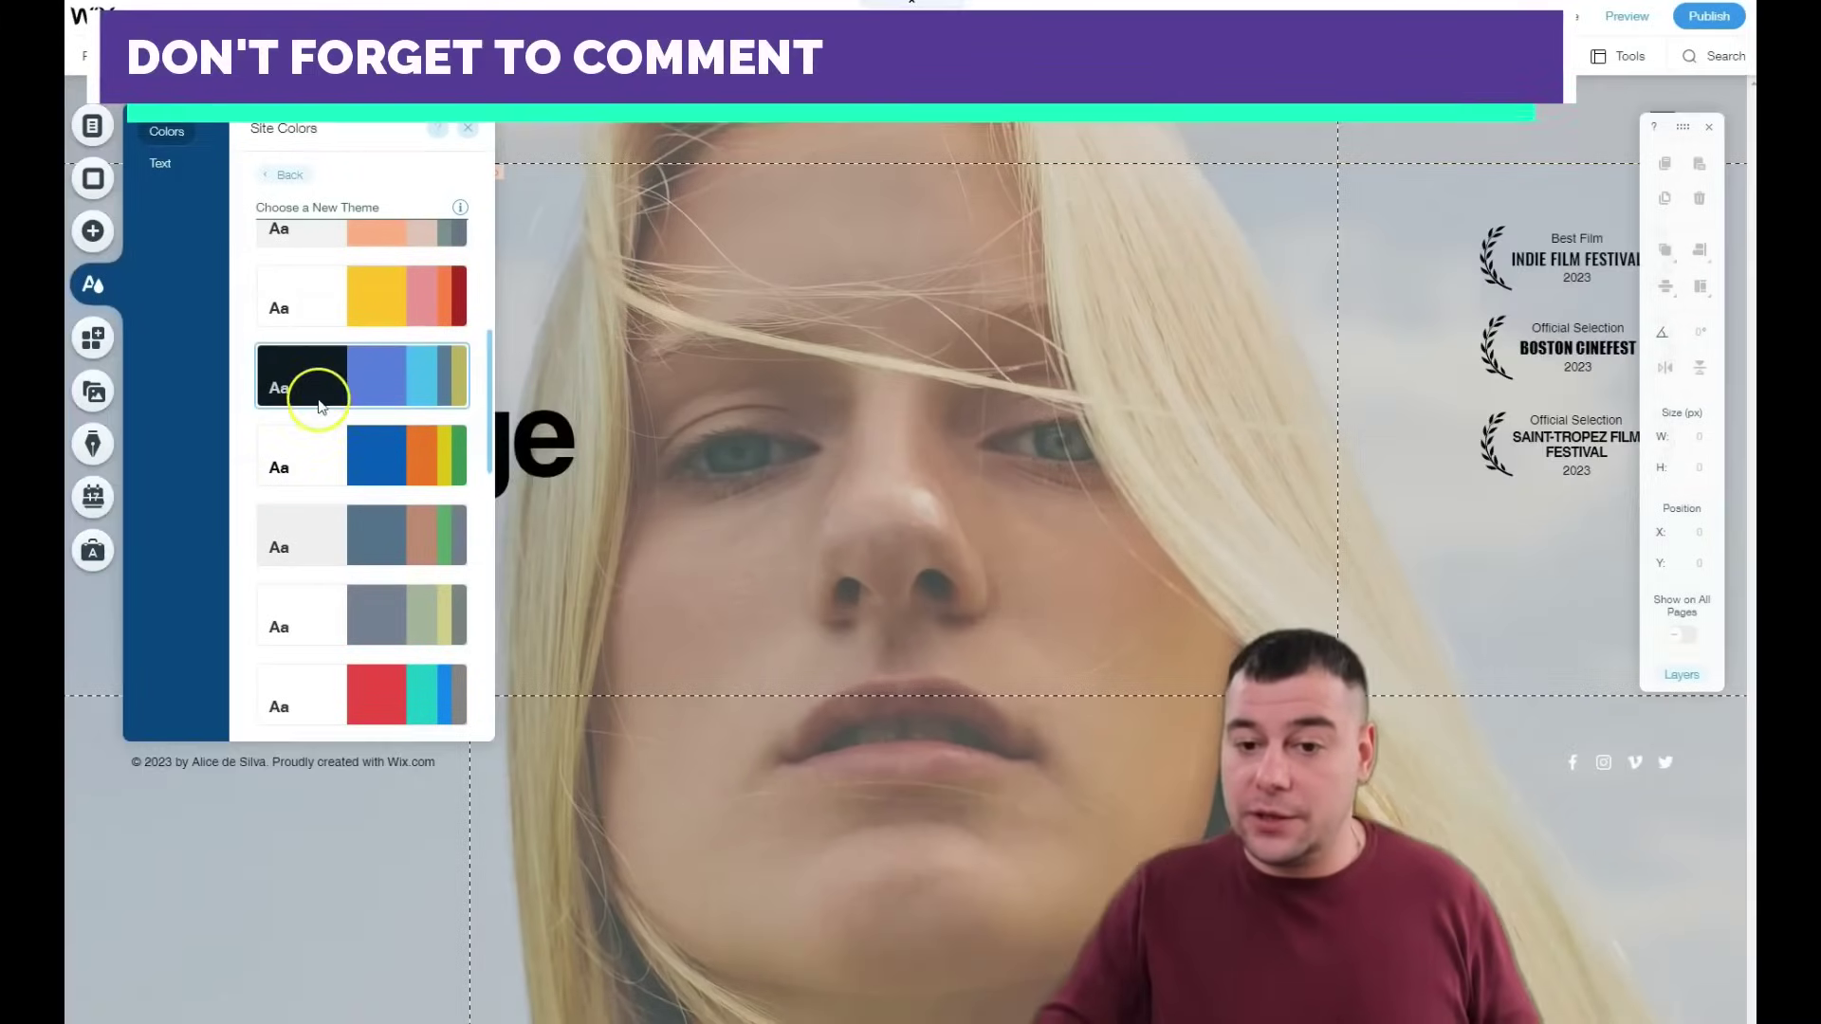
left_click(465, 124)
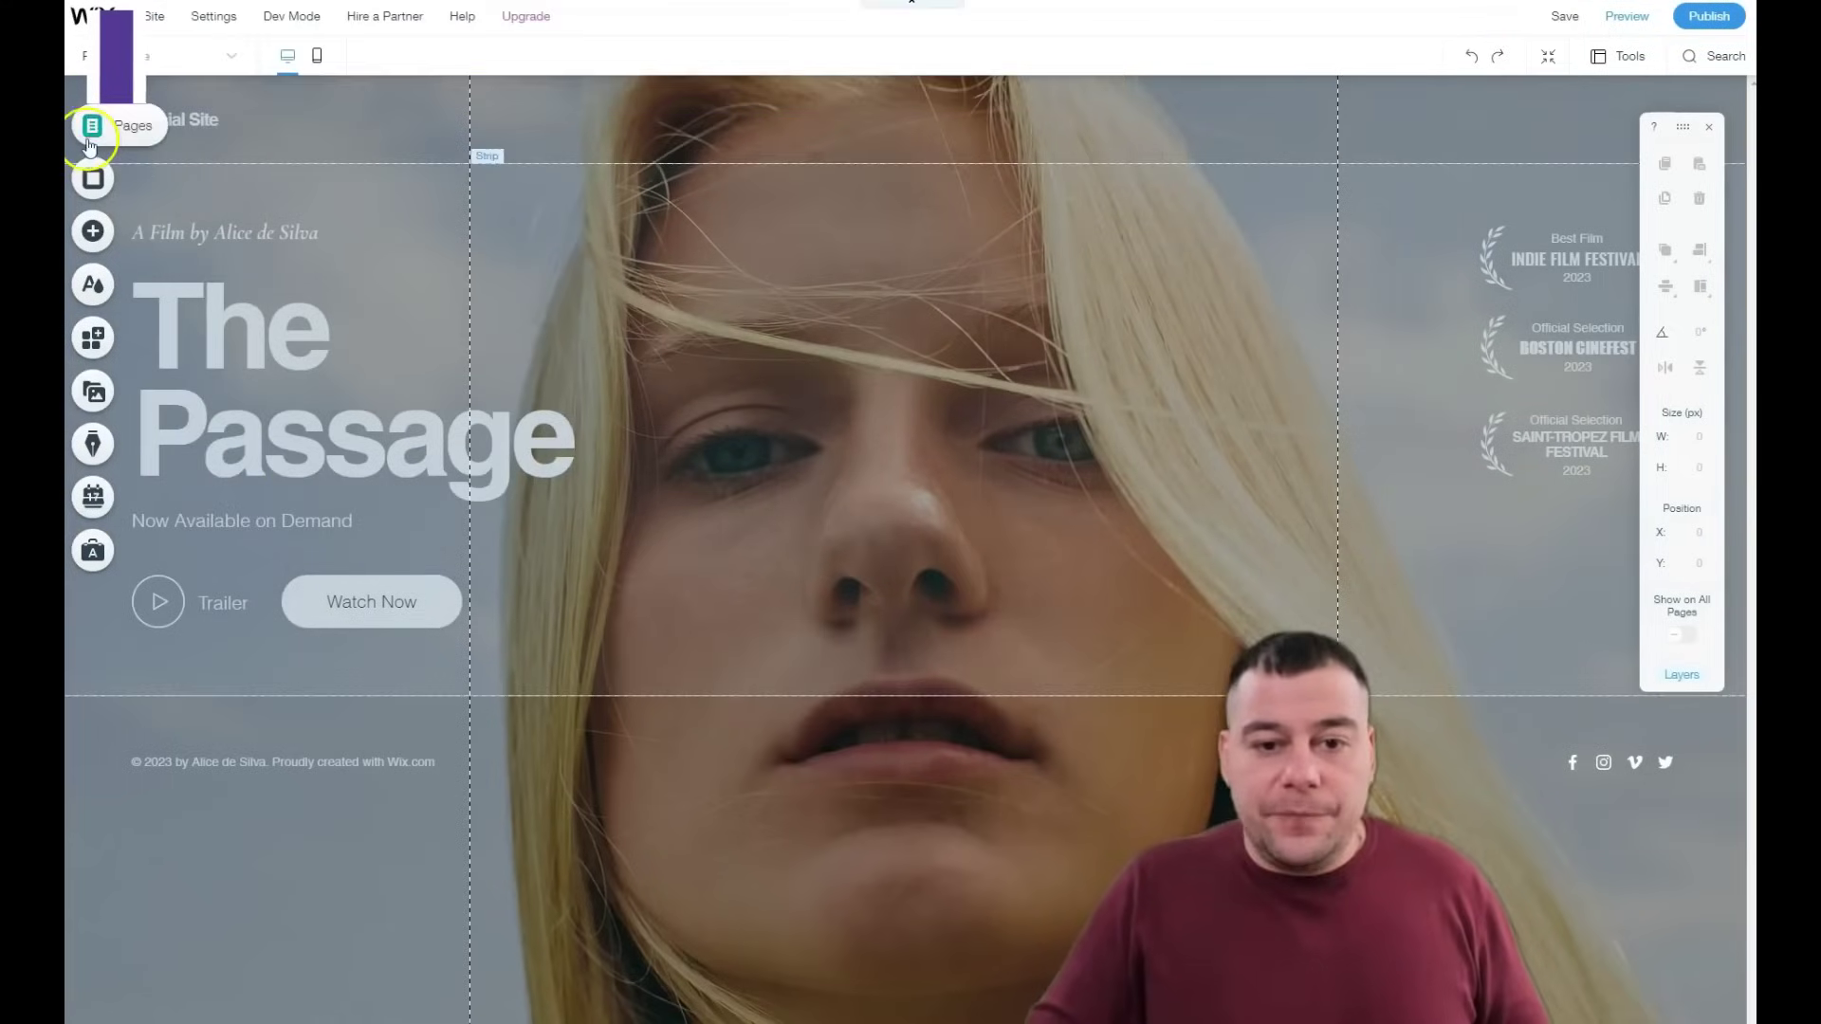
Step: Look over the Home page's background options for color, image and video, and close them without choosing a background
left_click(93, 179)
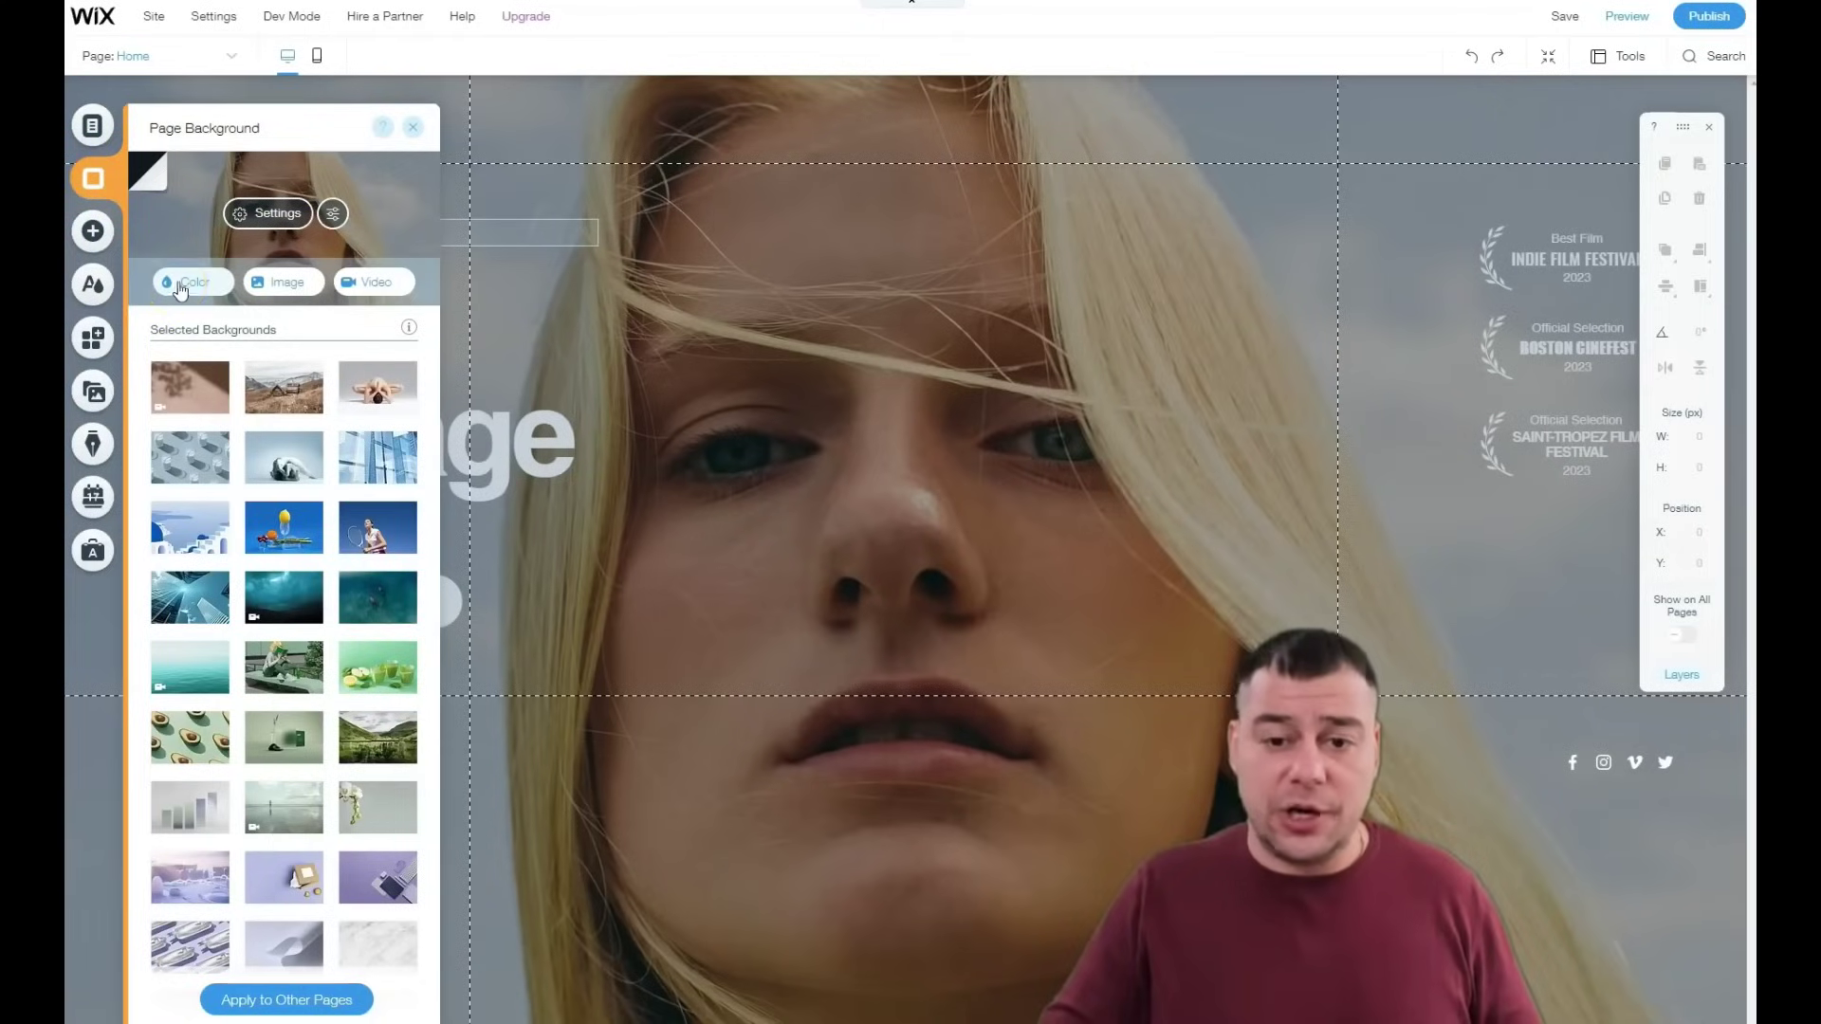
left_click(388, 285)
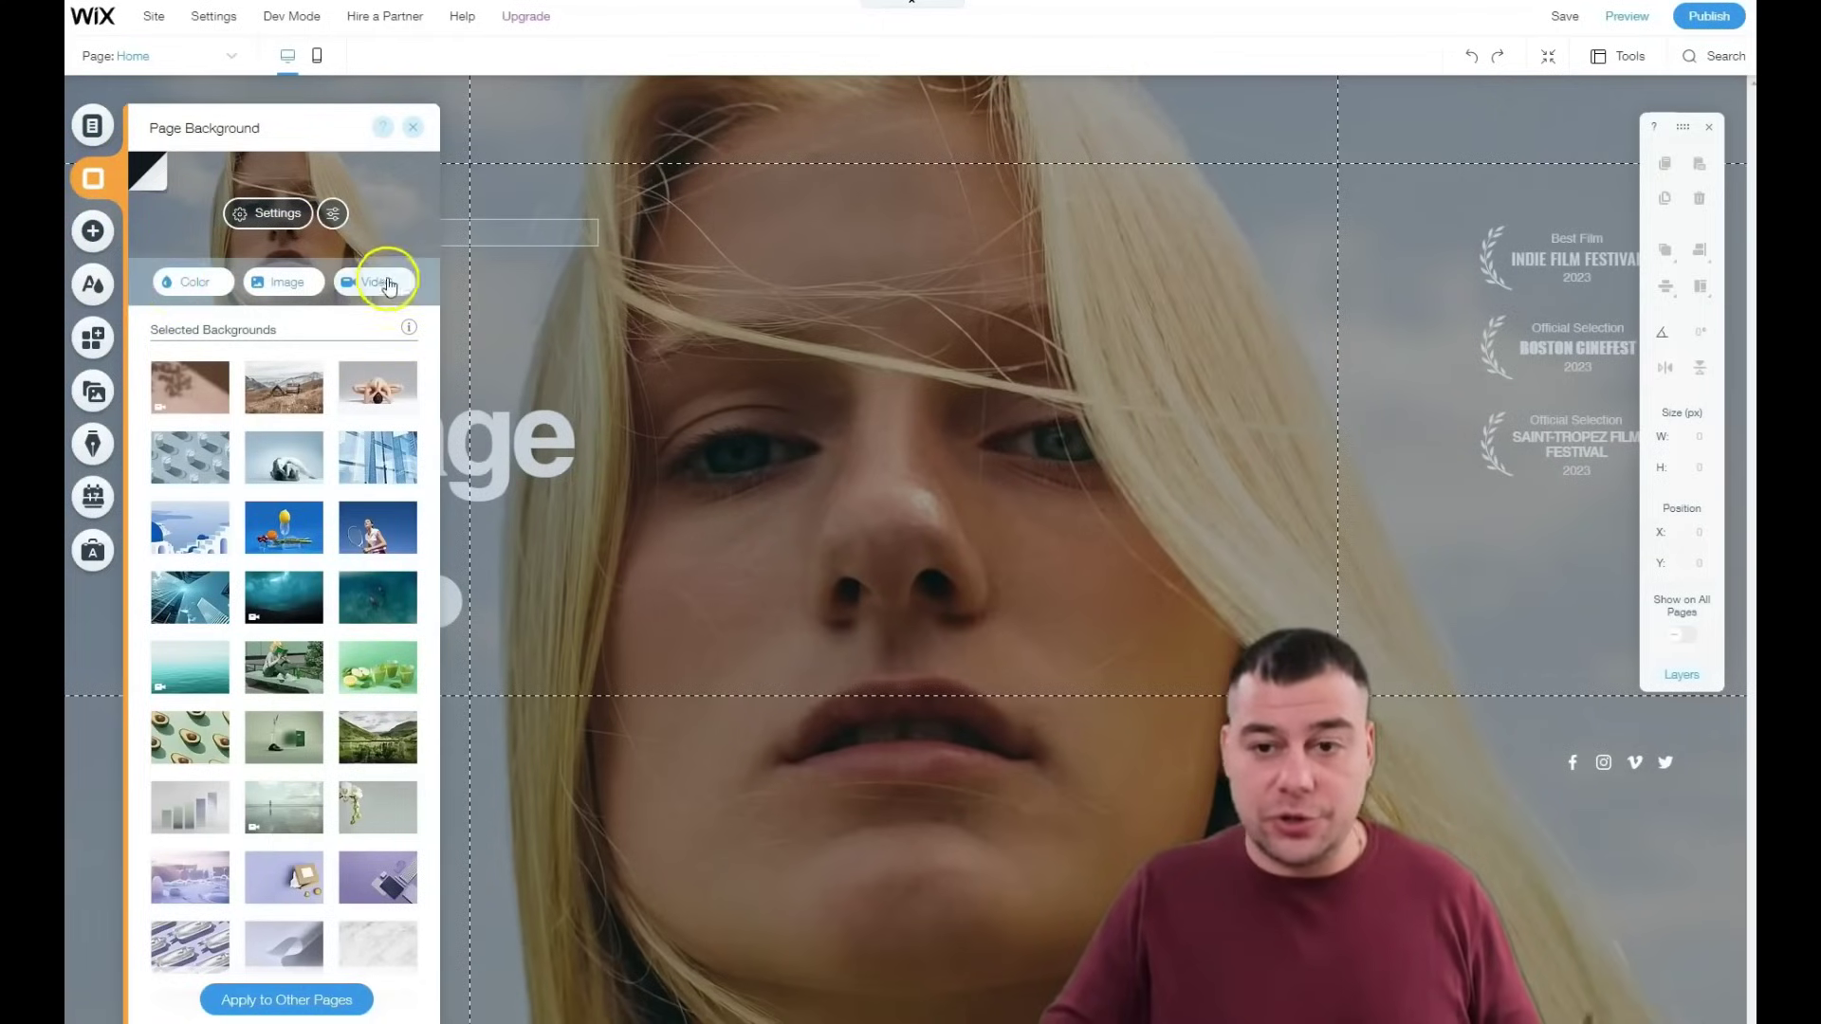
left_click(414, 134)
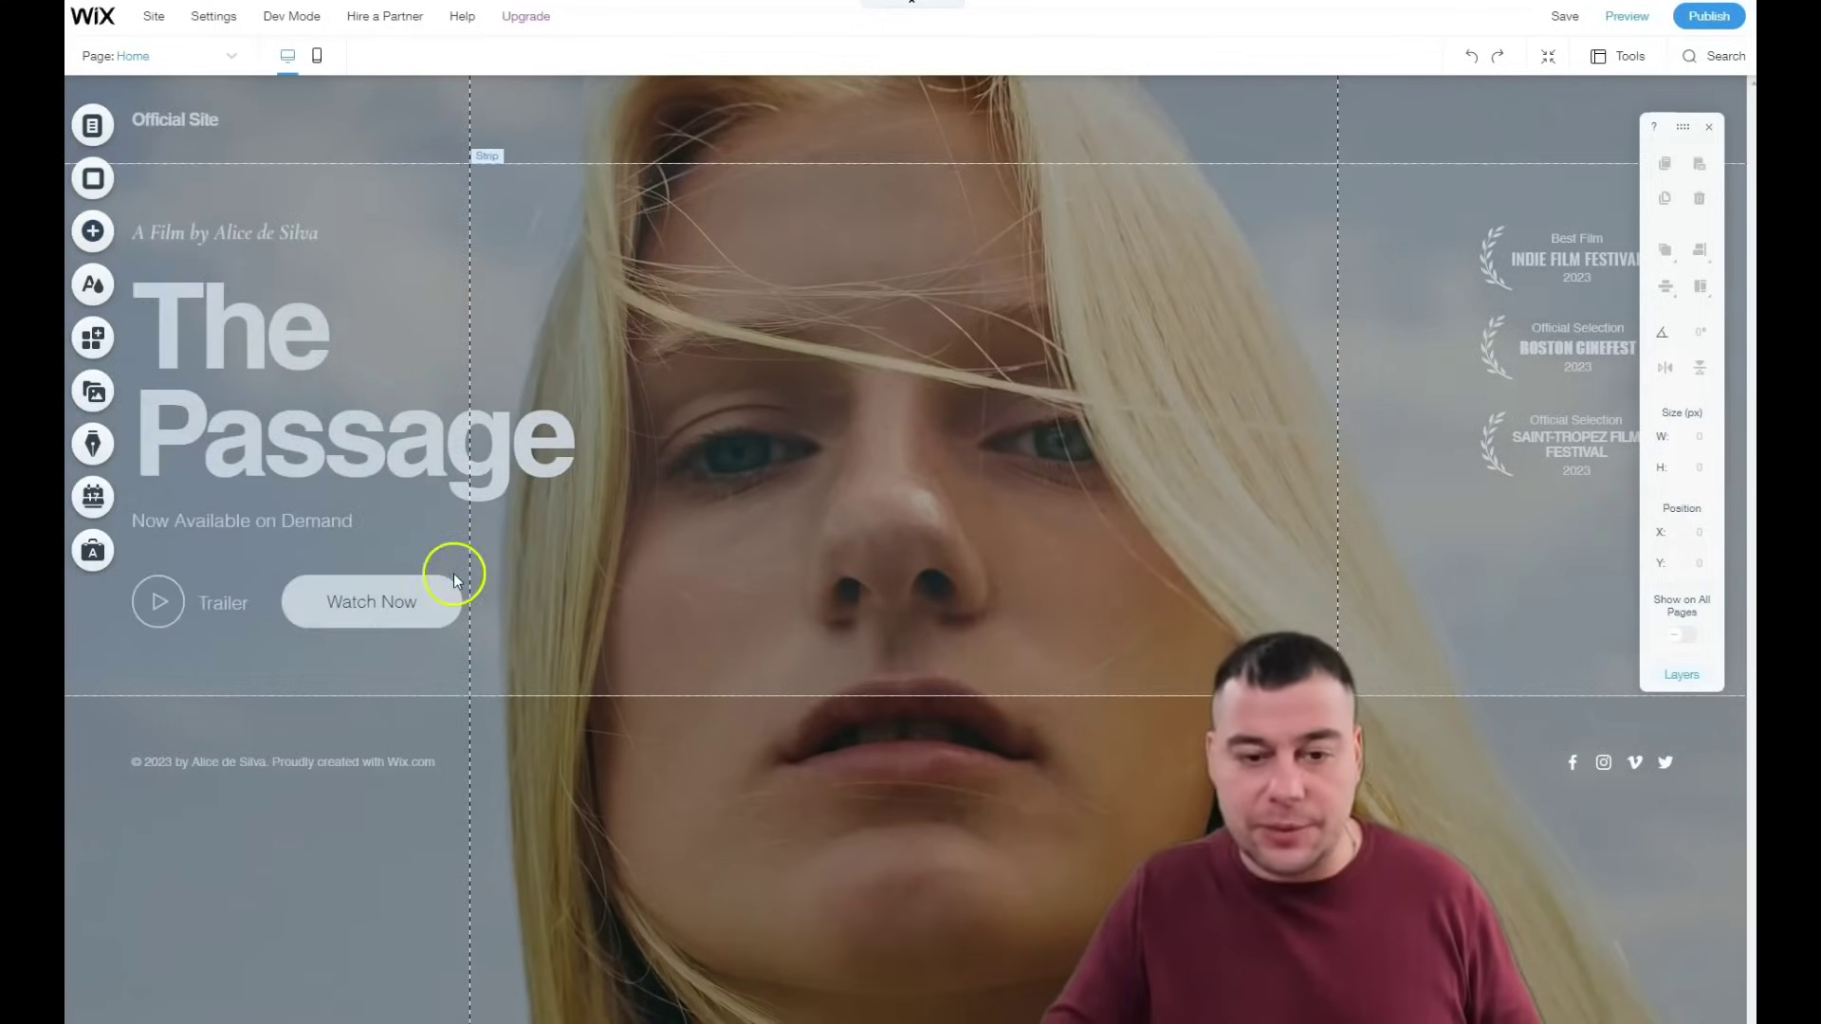
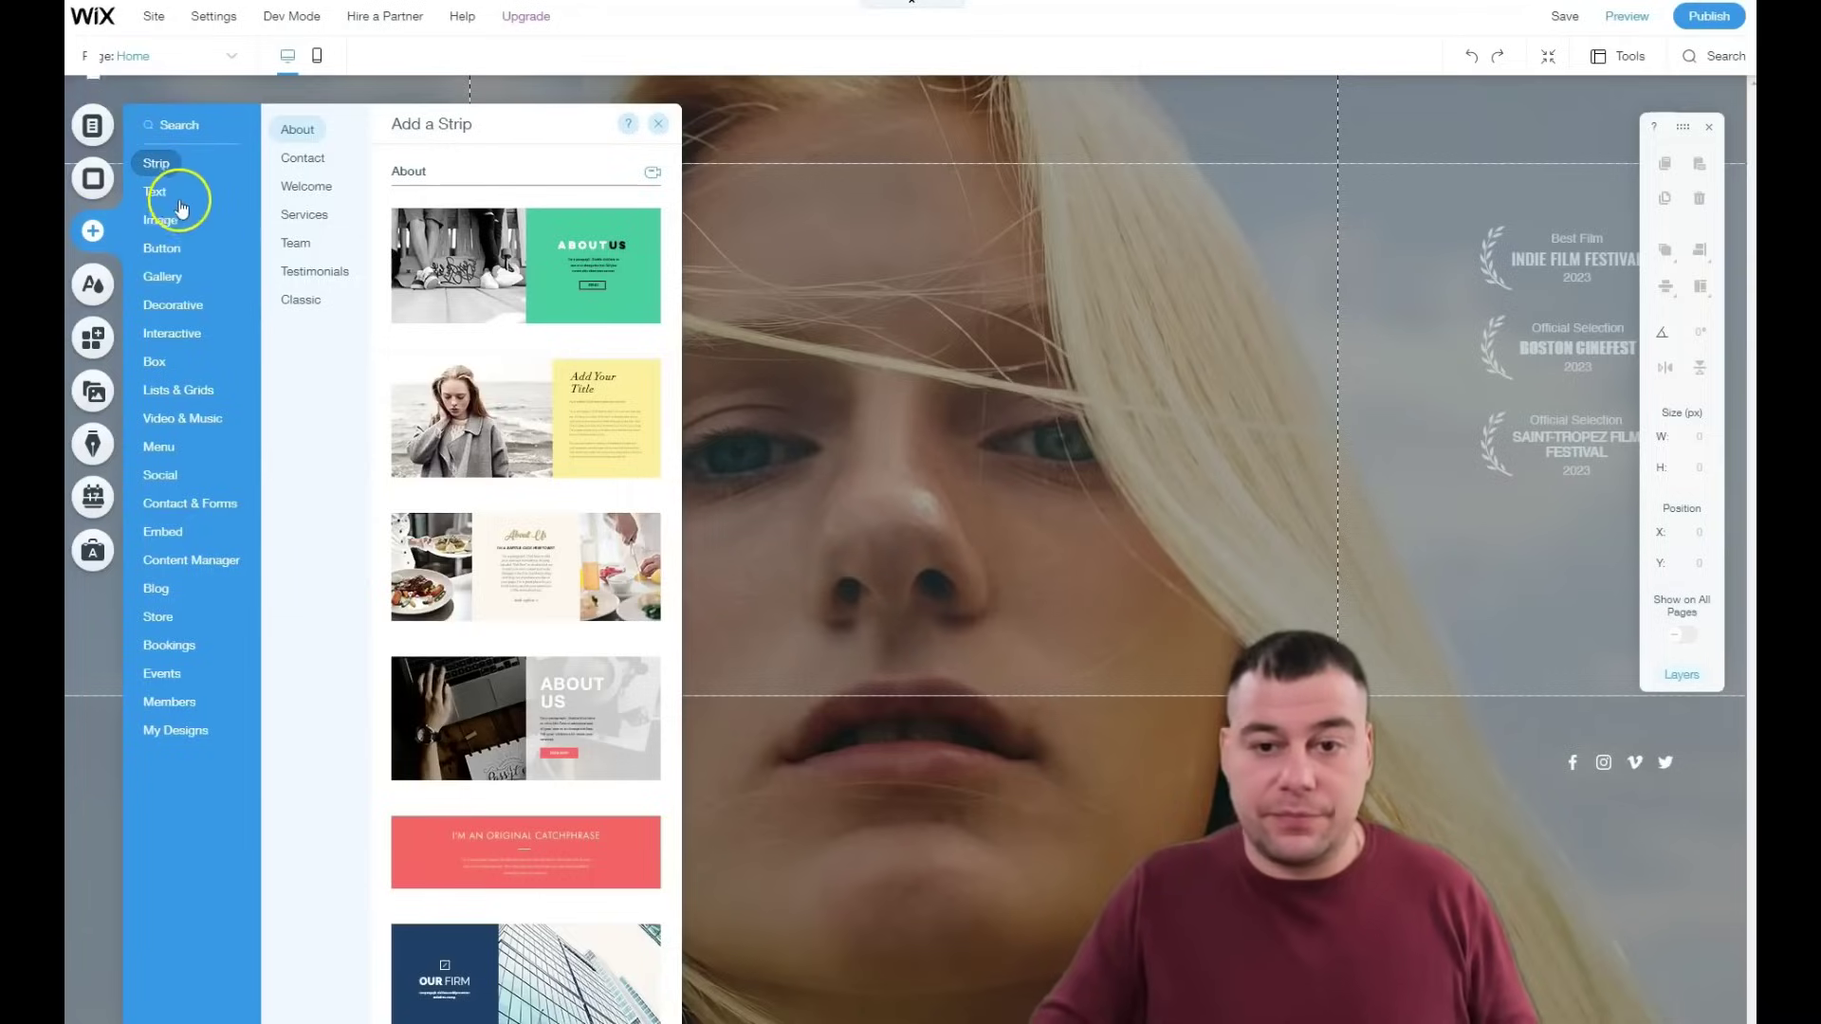
Step: Browse the Contact, Welcome and Services strip designs available for the Home page
left_click(302, 159)
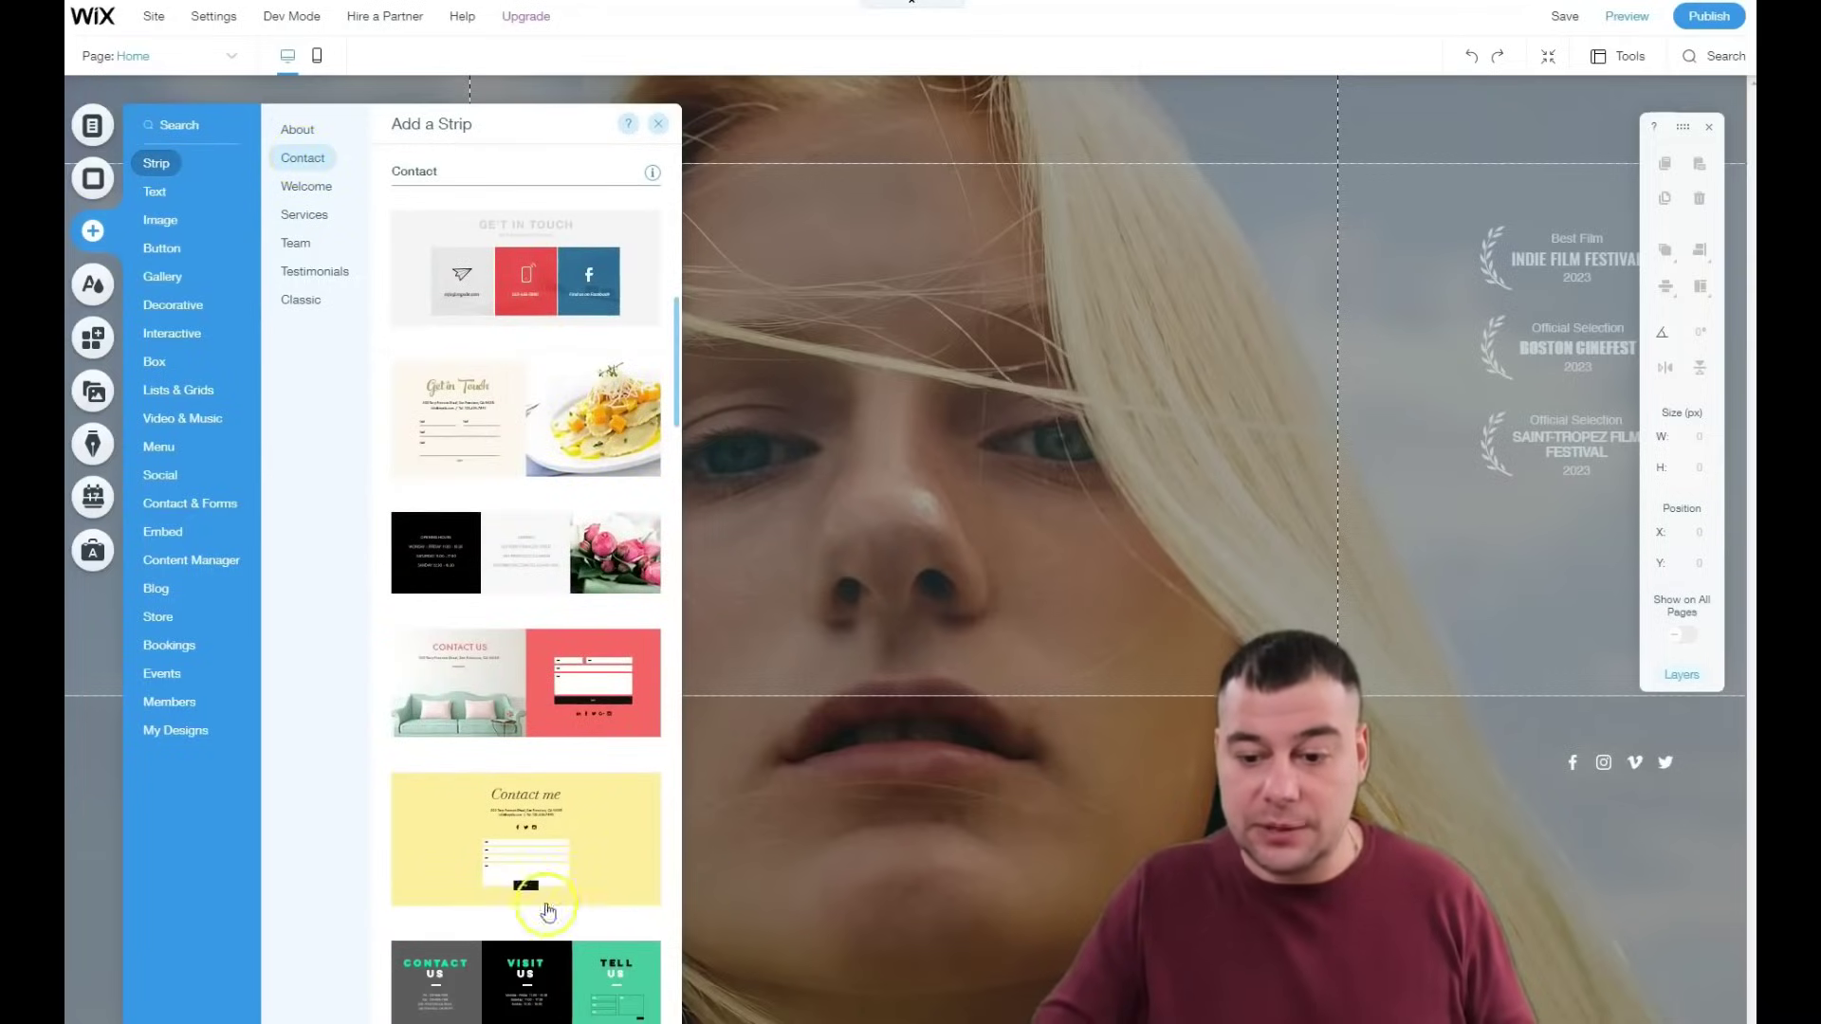
scroll(549, 912, "down", 8)
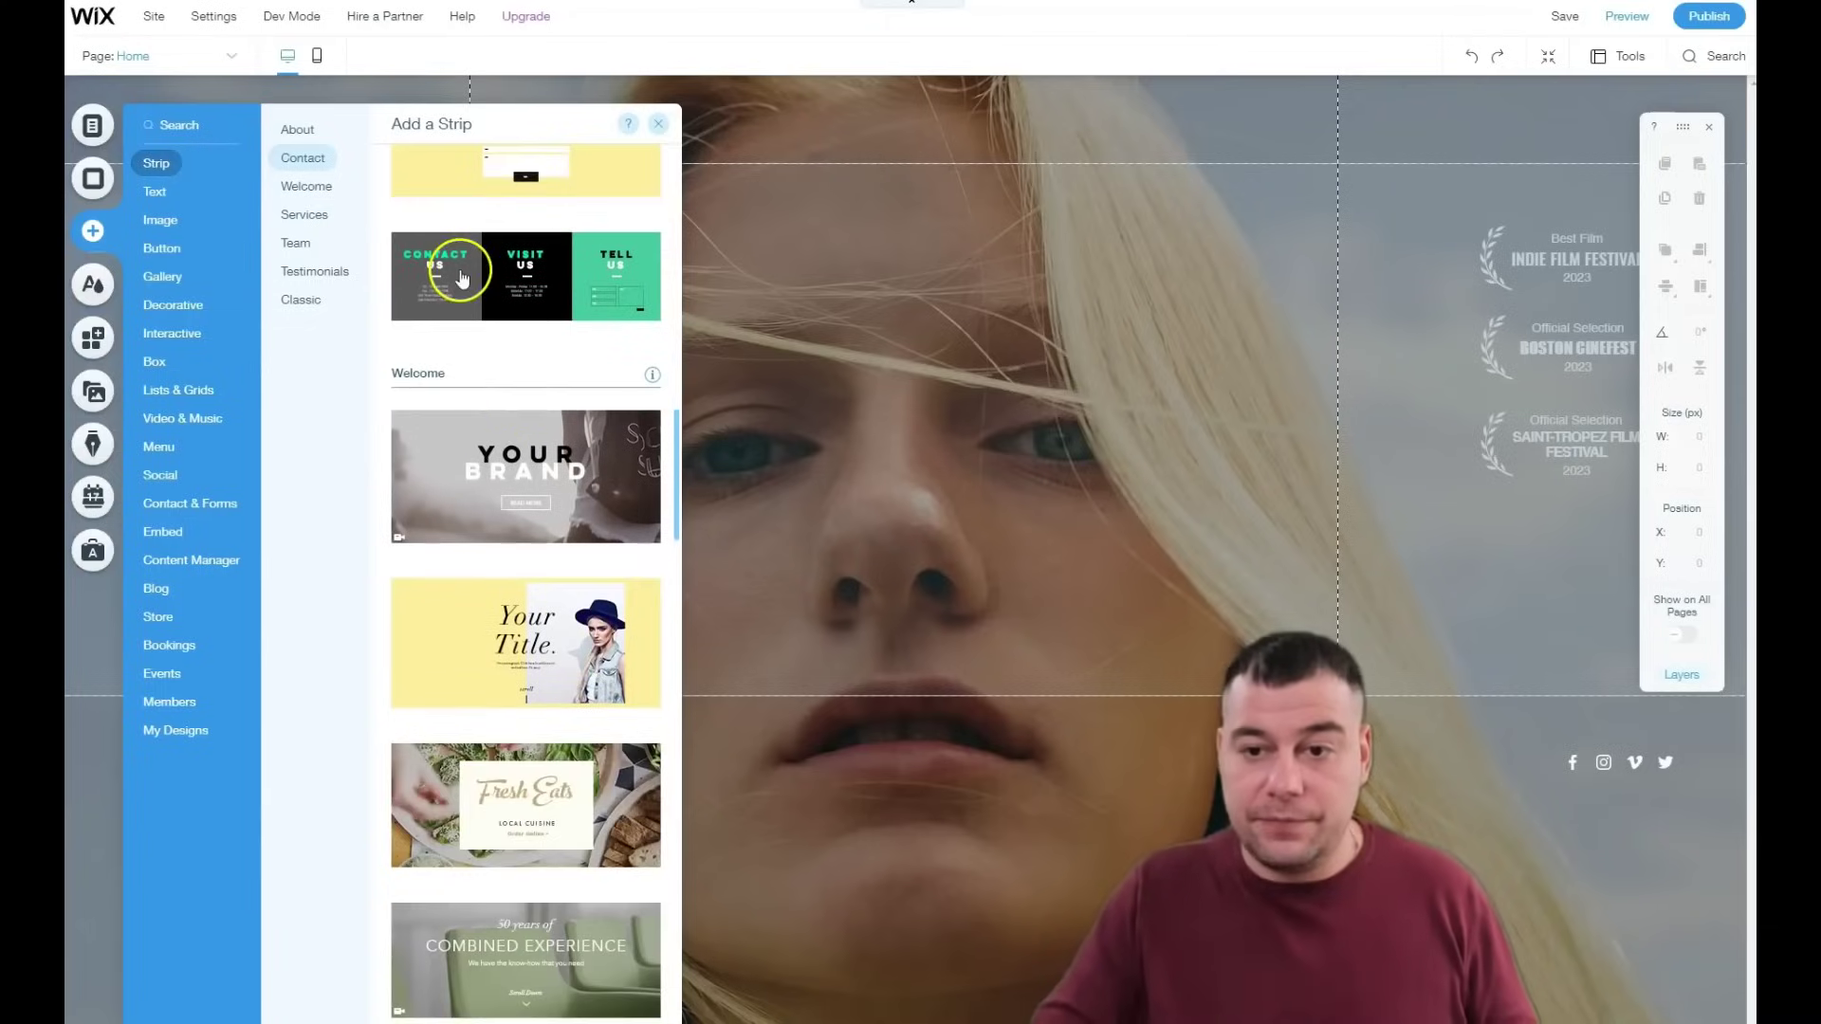
scroll(462, 278, "up", 5)
left_click(334, 189)
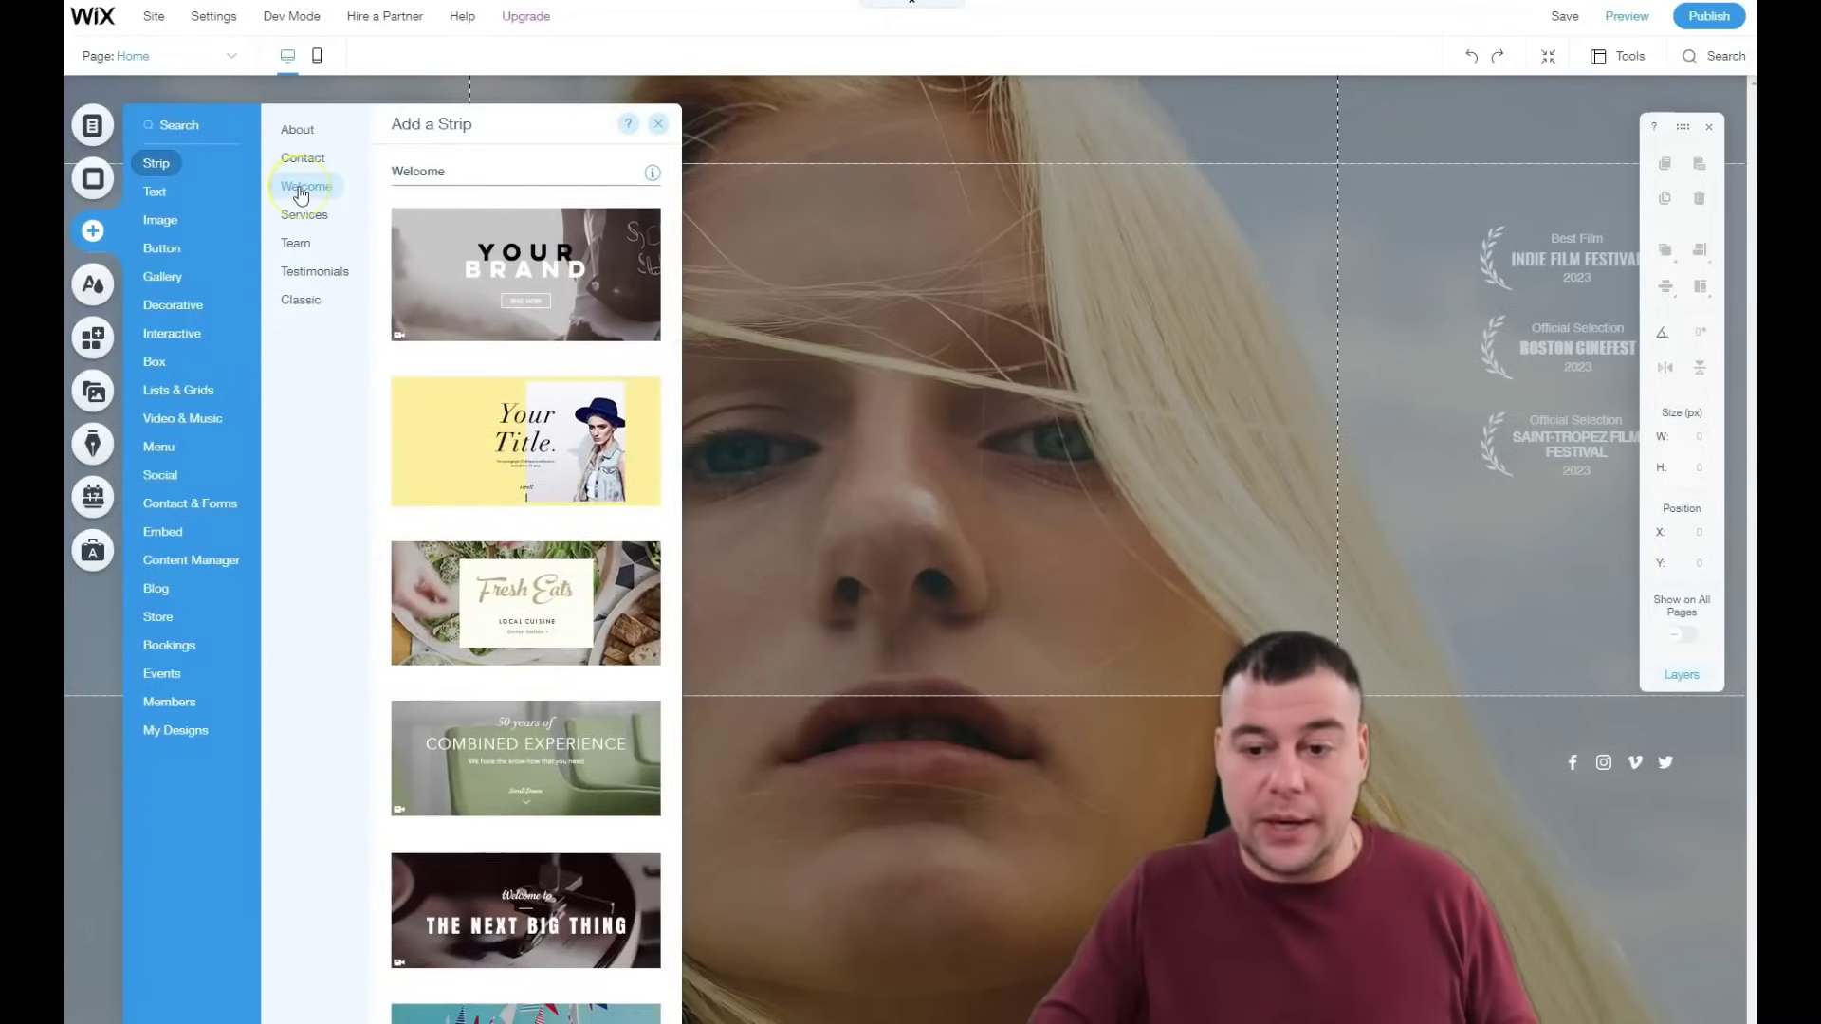
left_click(304, 218)
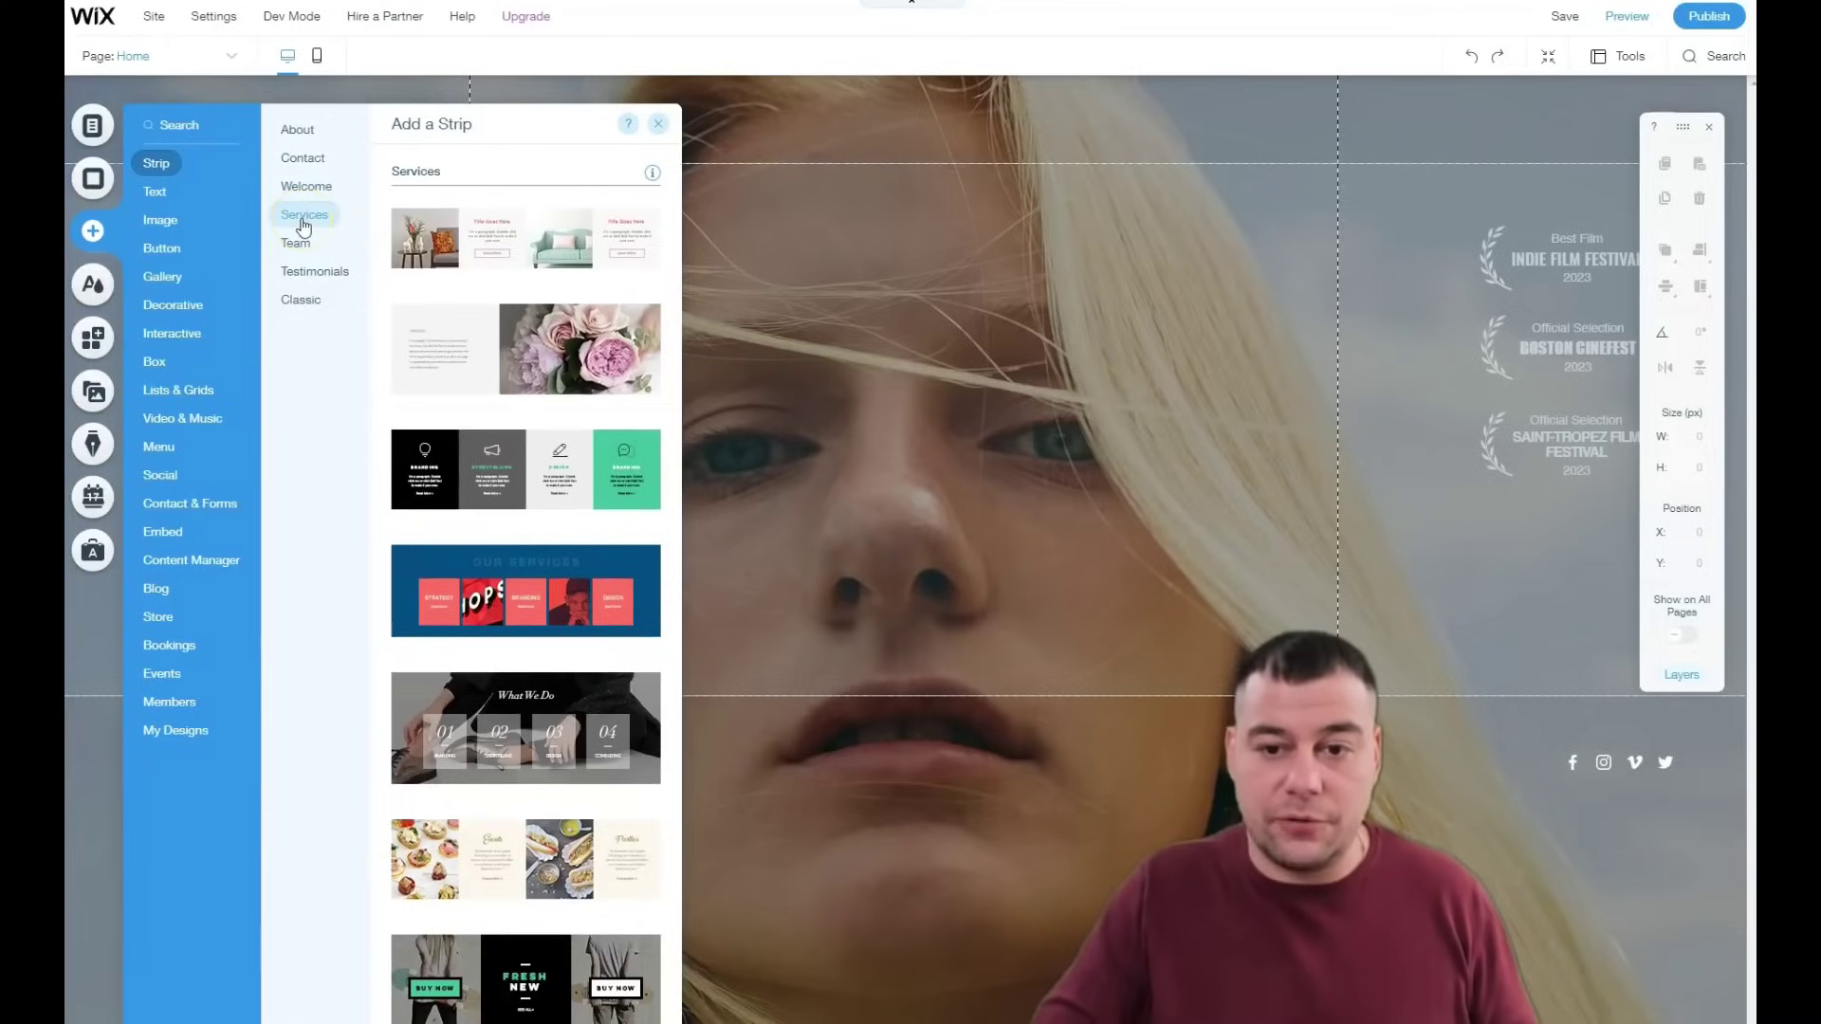
Step: Add the Meet The Team strip from the Team designs to the Home page and move it down to Y position 2147
left_click(301, 245)
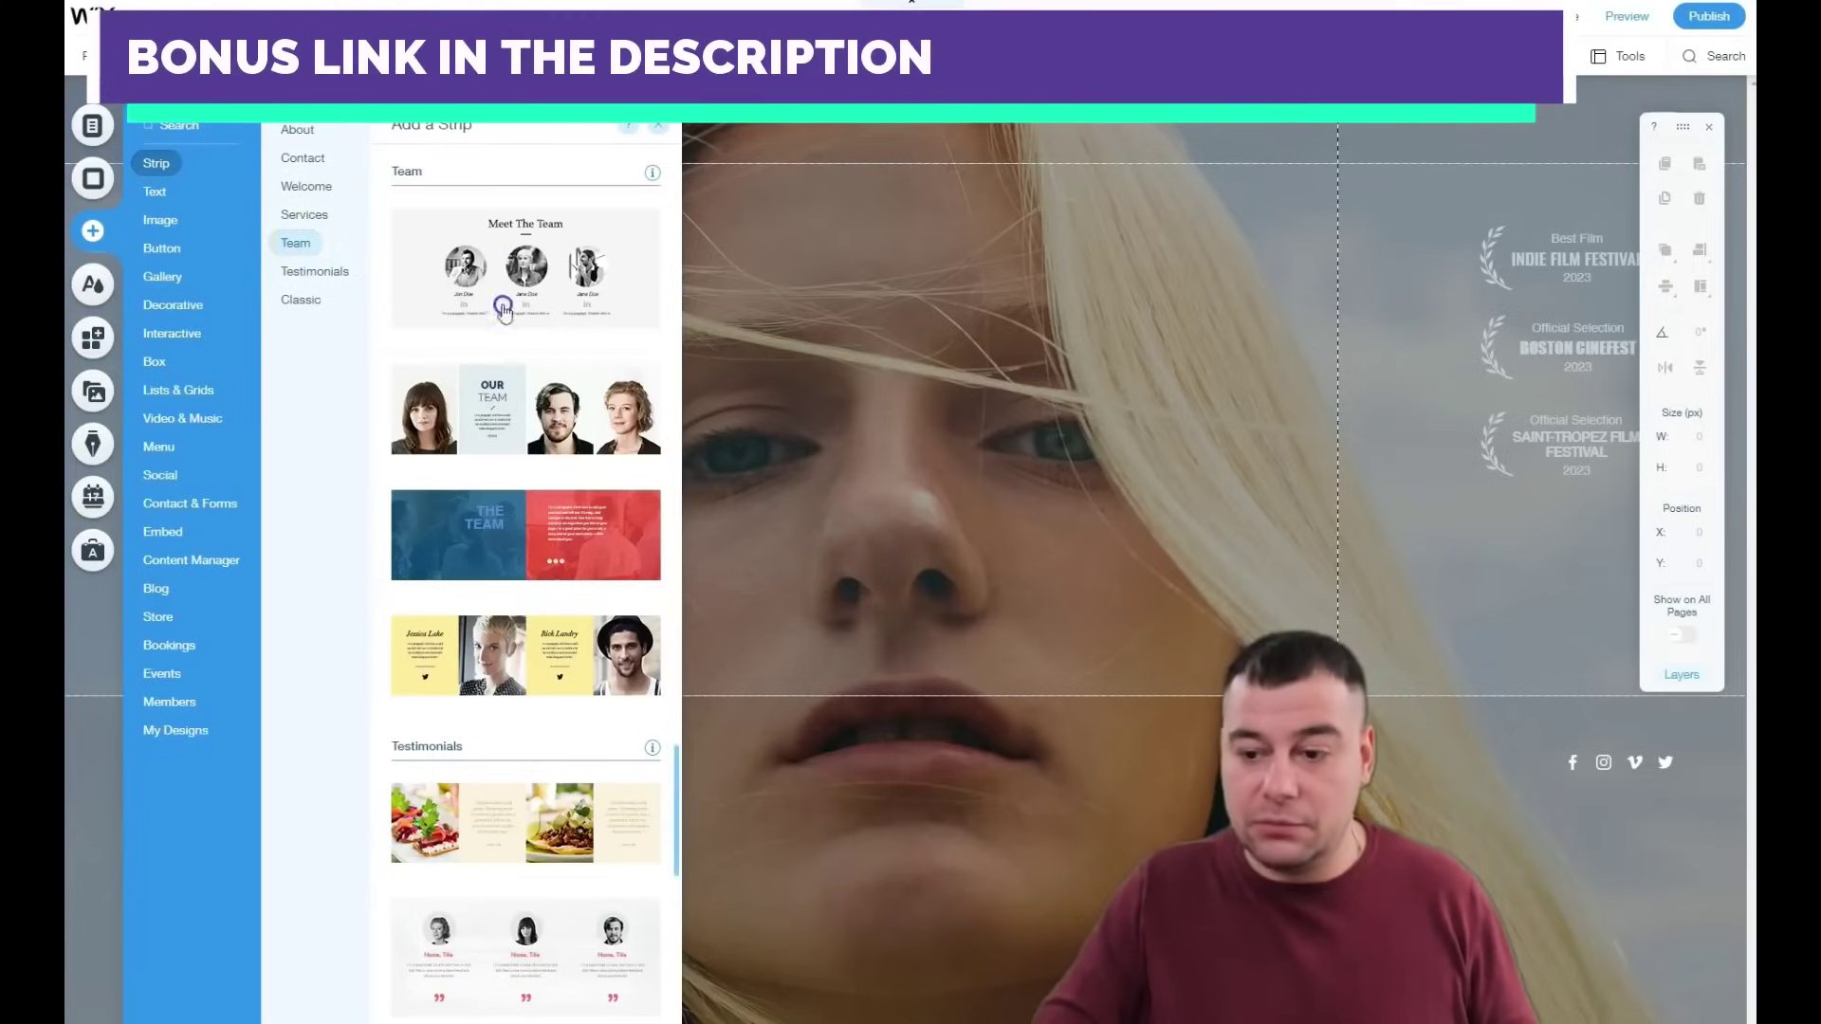
left_click_drag(992, 902, 941, 826)
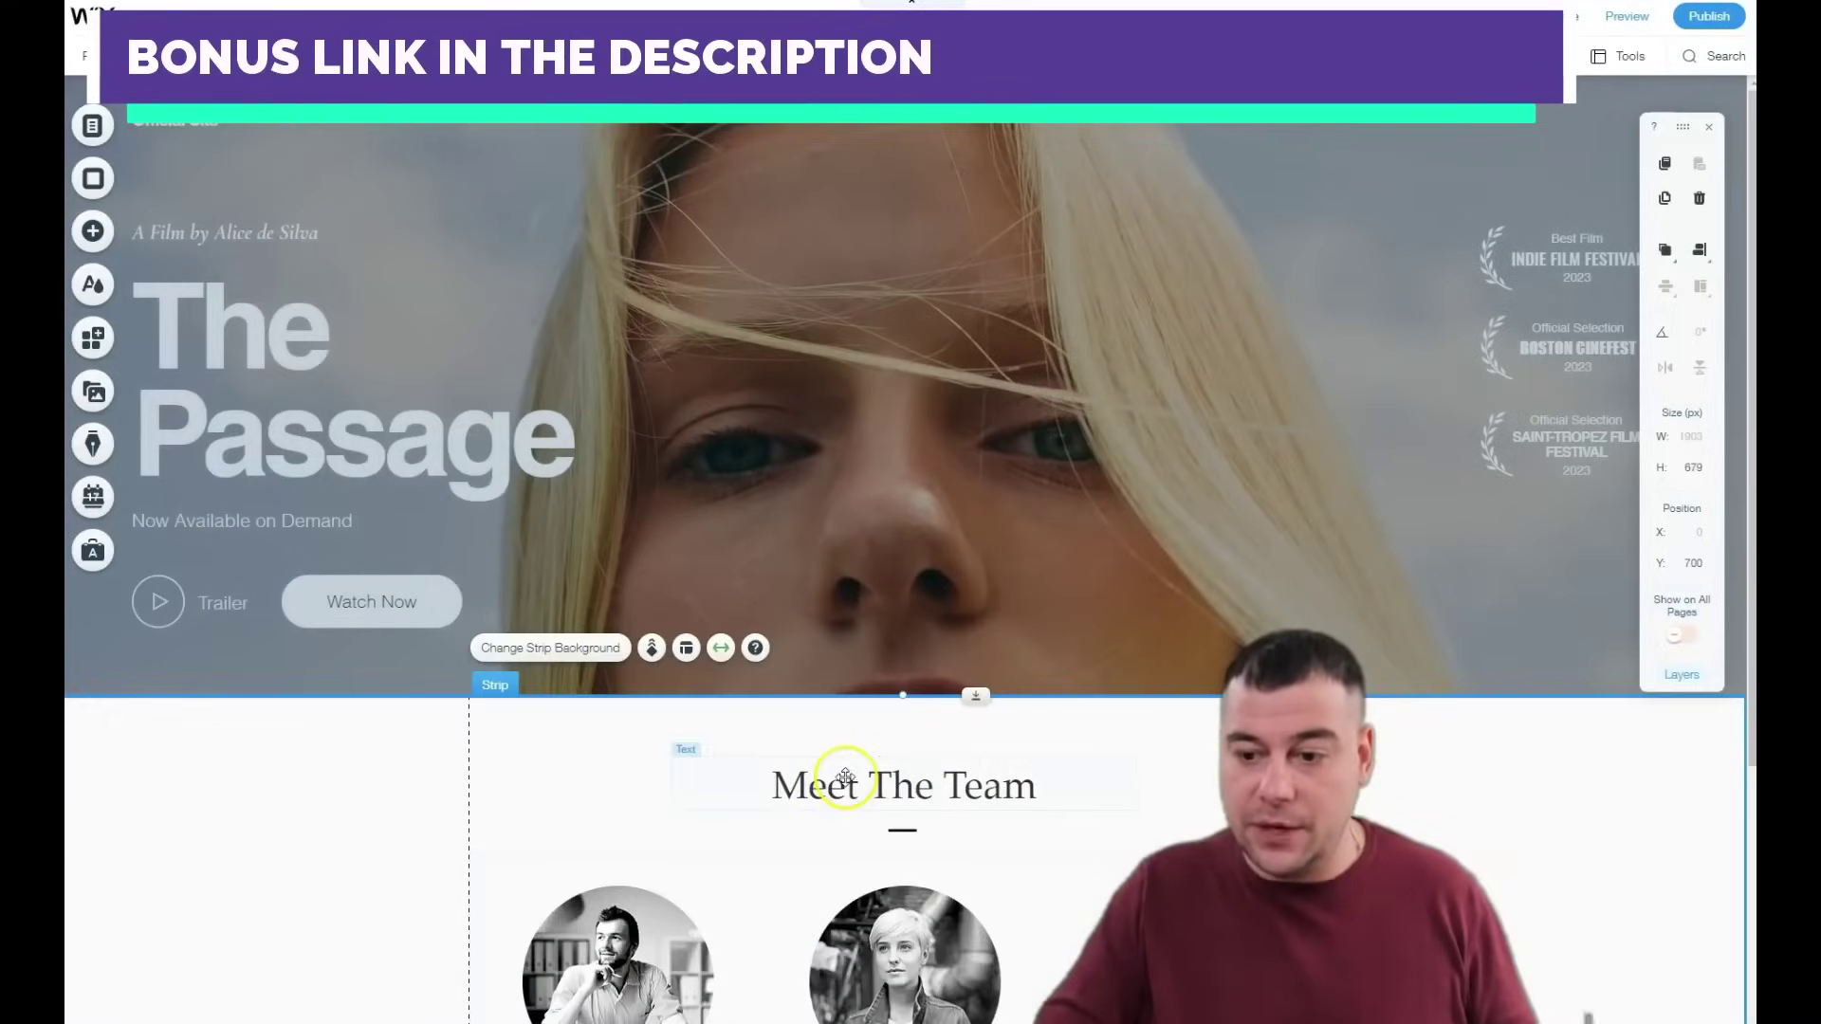
left_click_drag(971, 291, 934, 630)
mouse_move(1017, 329)
left_mouse_down()
mouse_move(1061, 869)
mouse_move(1030, 332)
left_mouse_up()
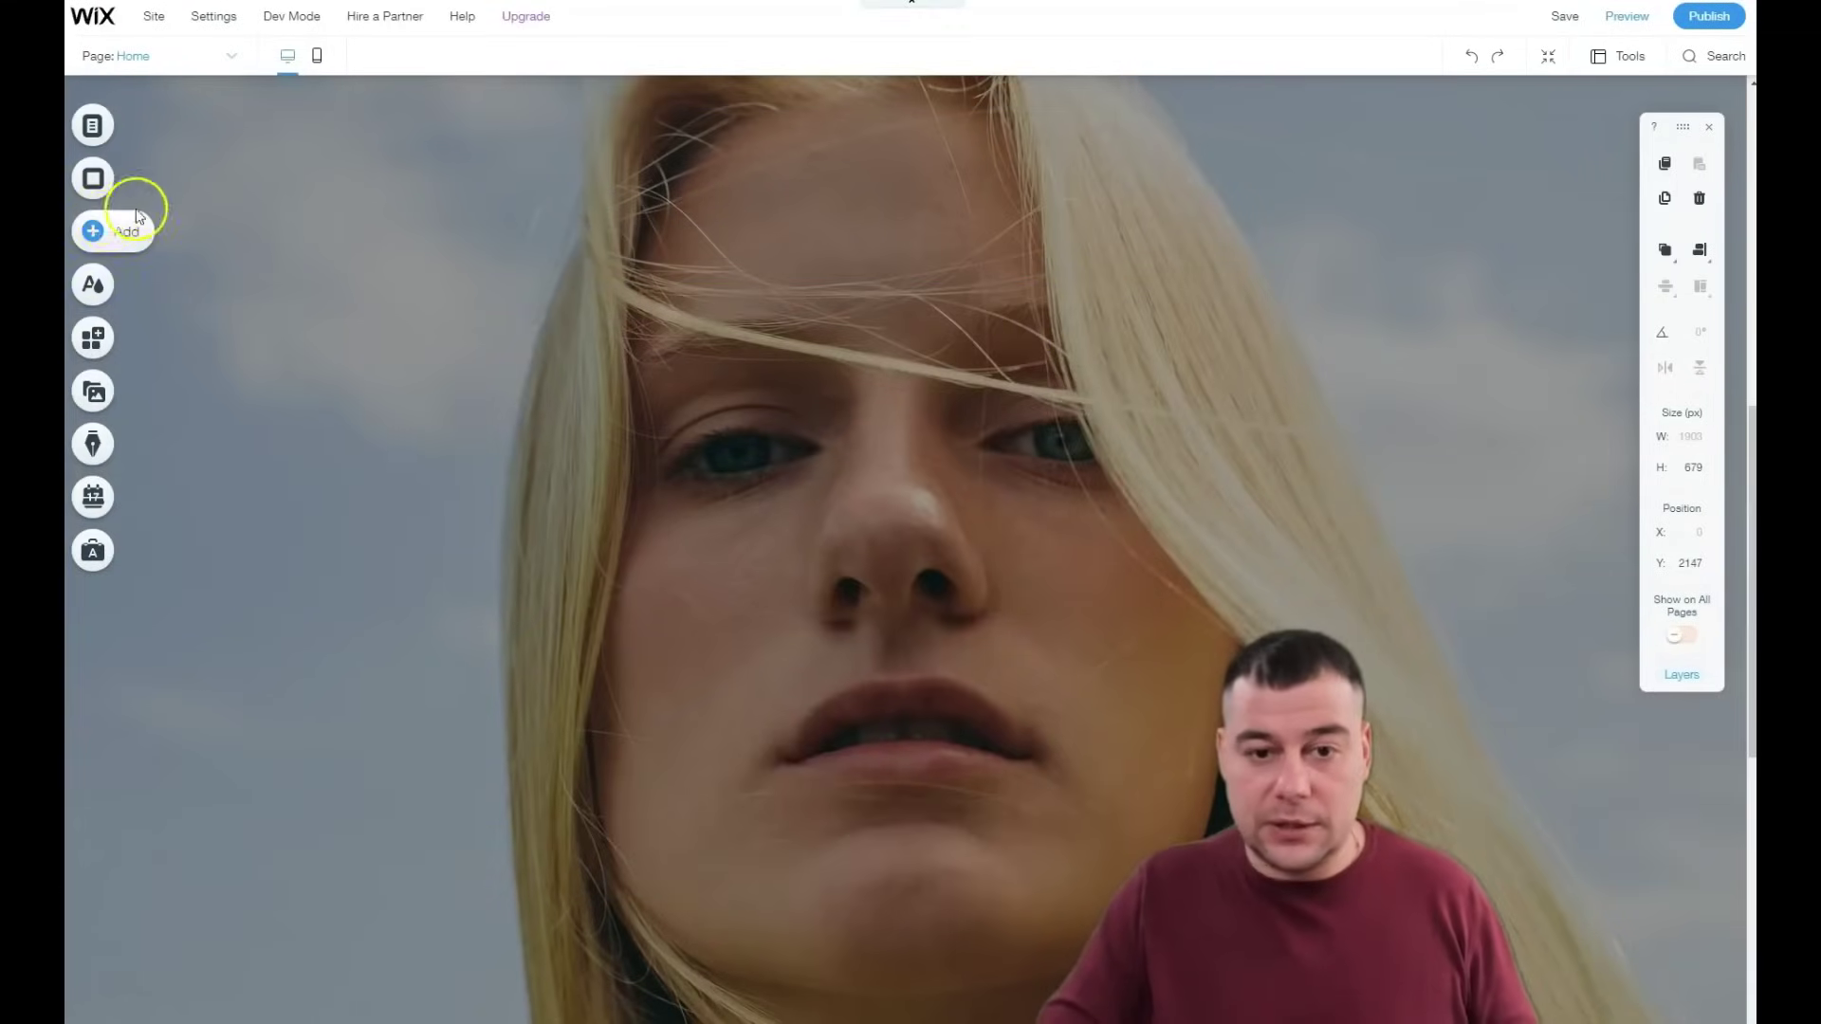
Step: Add the black Testimonials strip to the Home page directly above the Meet The Team strip, at Y position 1467
left_click(104, 233)
left_click(168, 226)
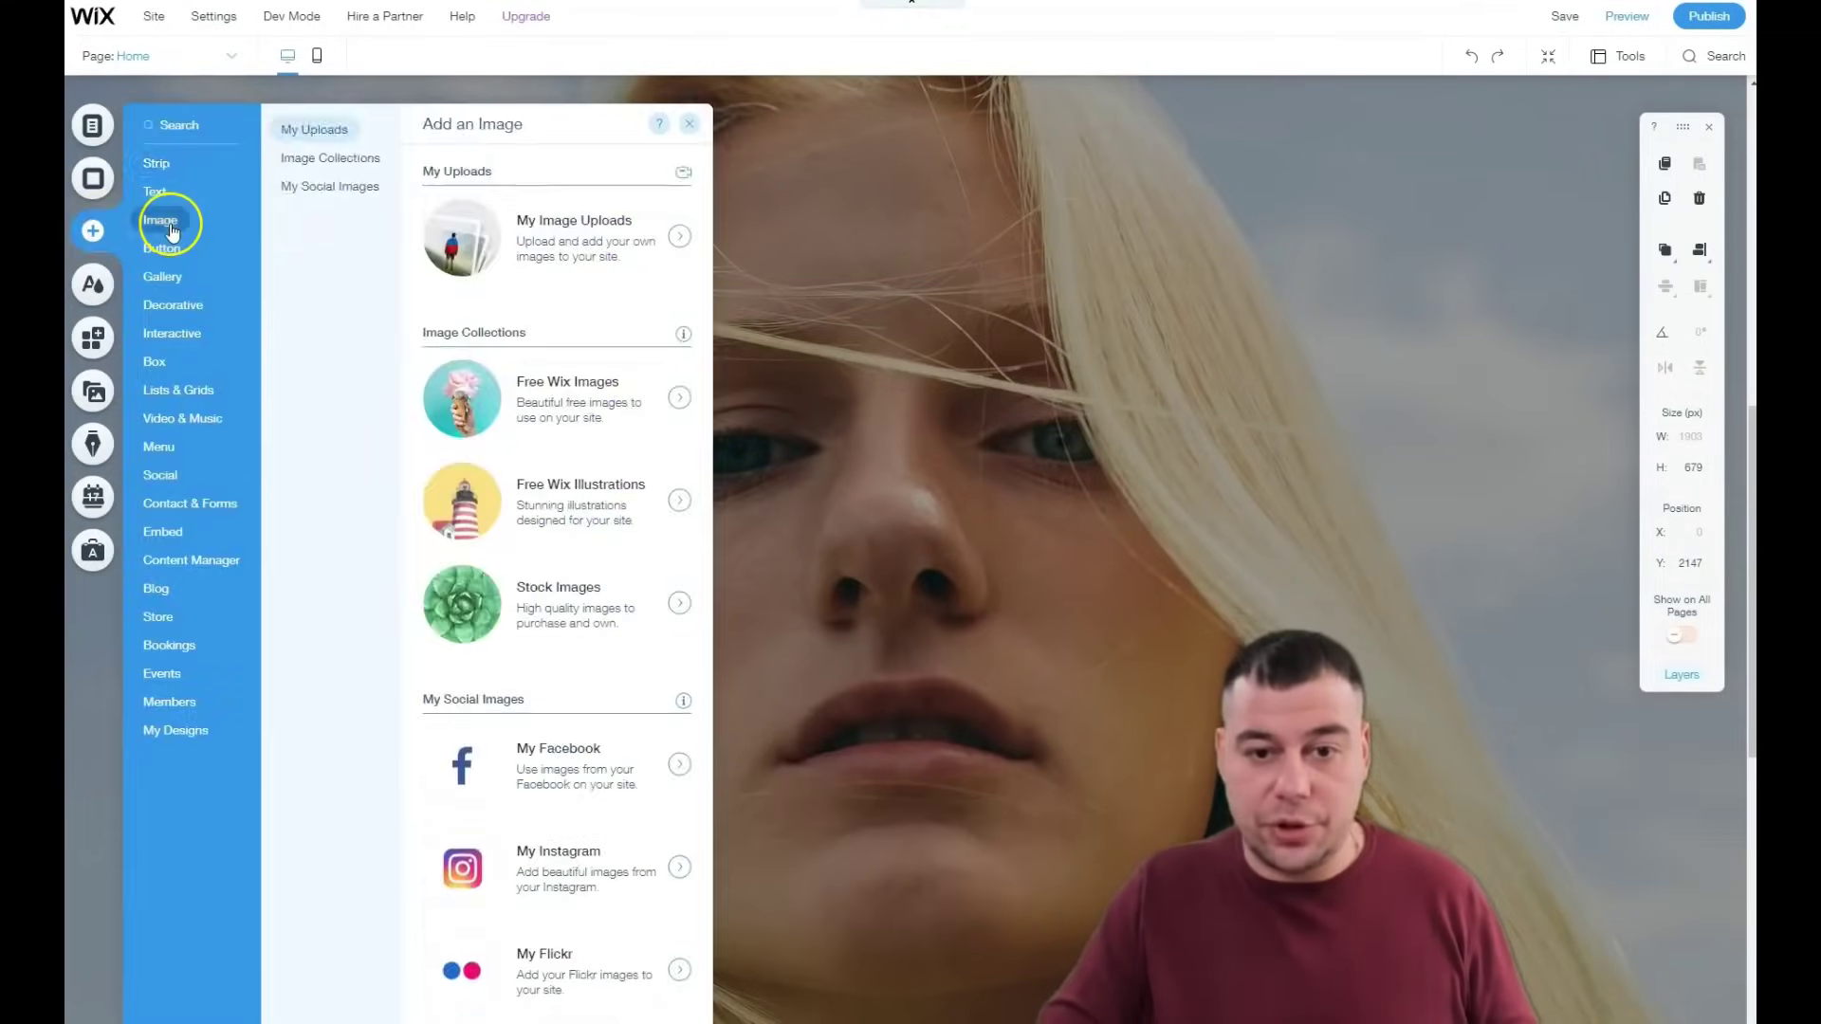
left_click(155, 163)
left_click(310, 301)
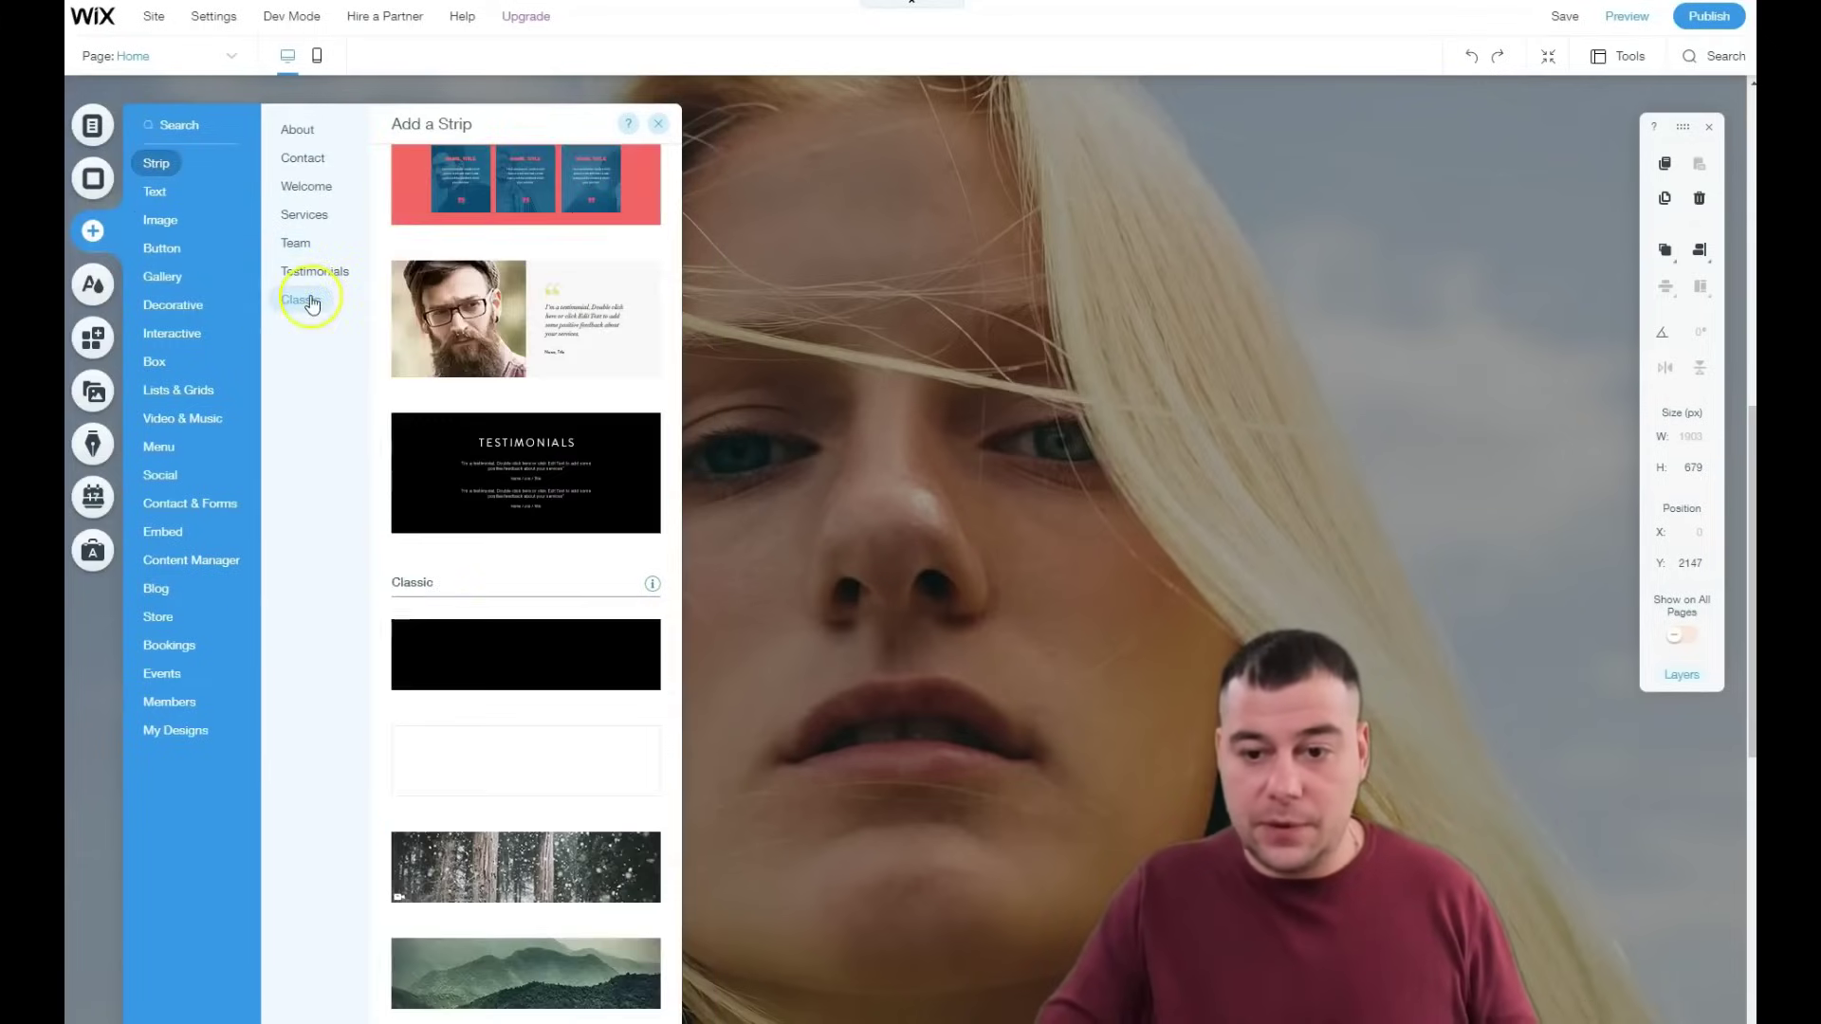
left_click_drag(495, 471, 872, 707)
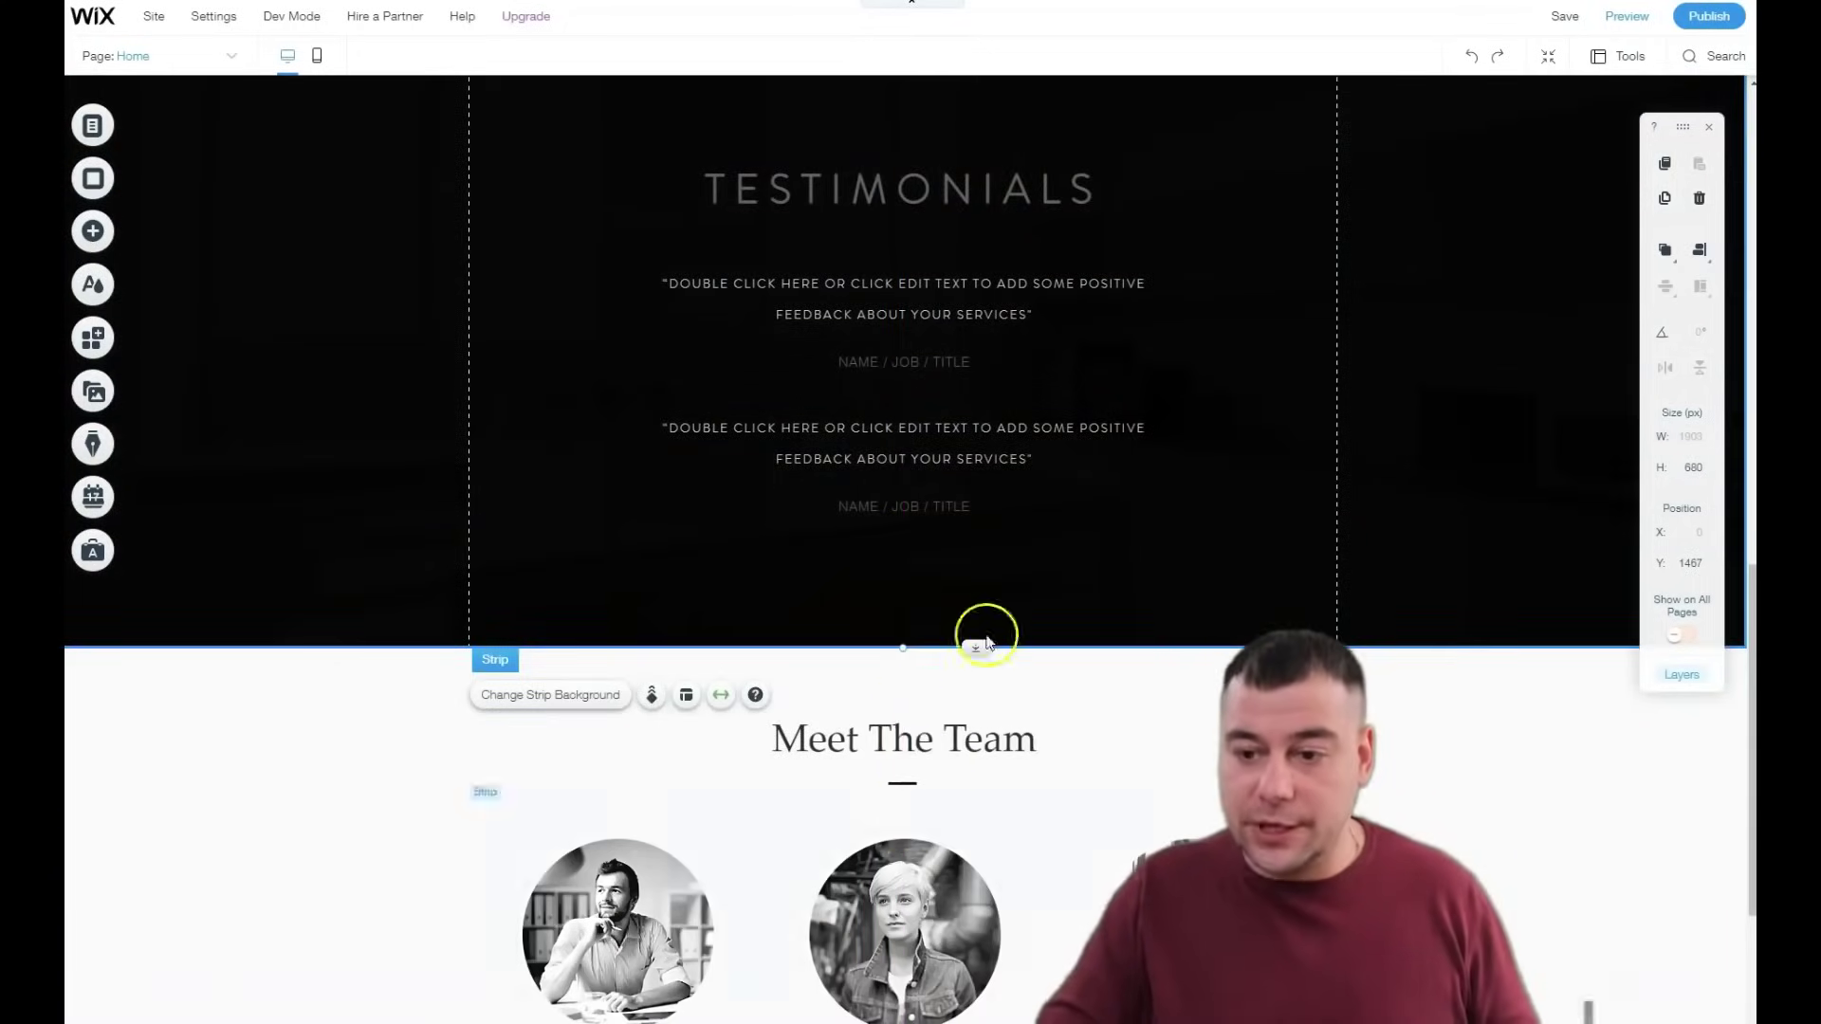
Step: In Zoom Out mode, move the Meet The Team strip above Testimonials, restore the original strip order and exit the mode
left_click(1549, 59)
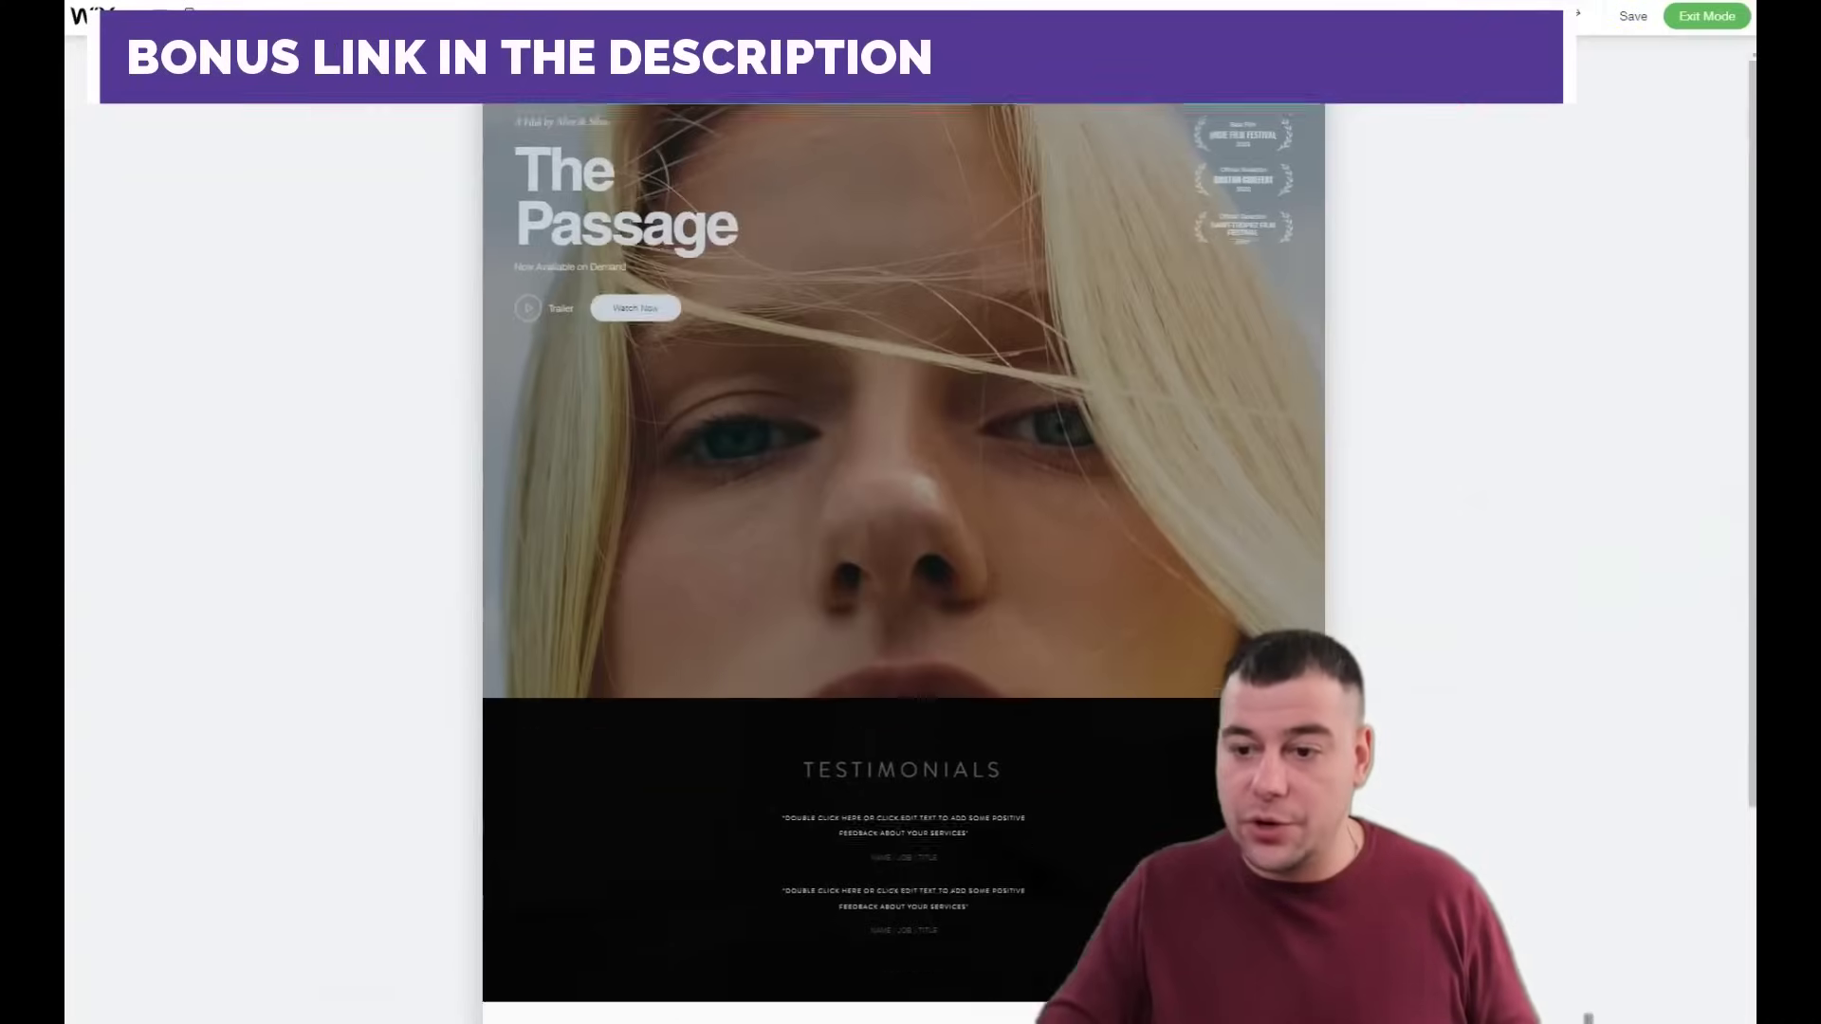
scroll(910, 740, "down", 3)
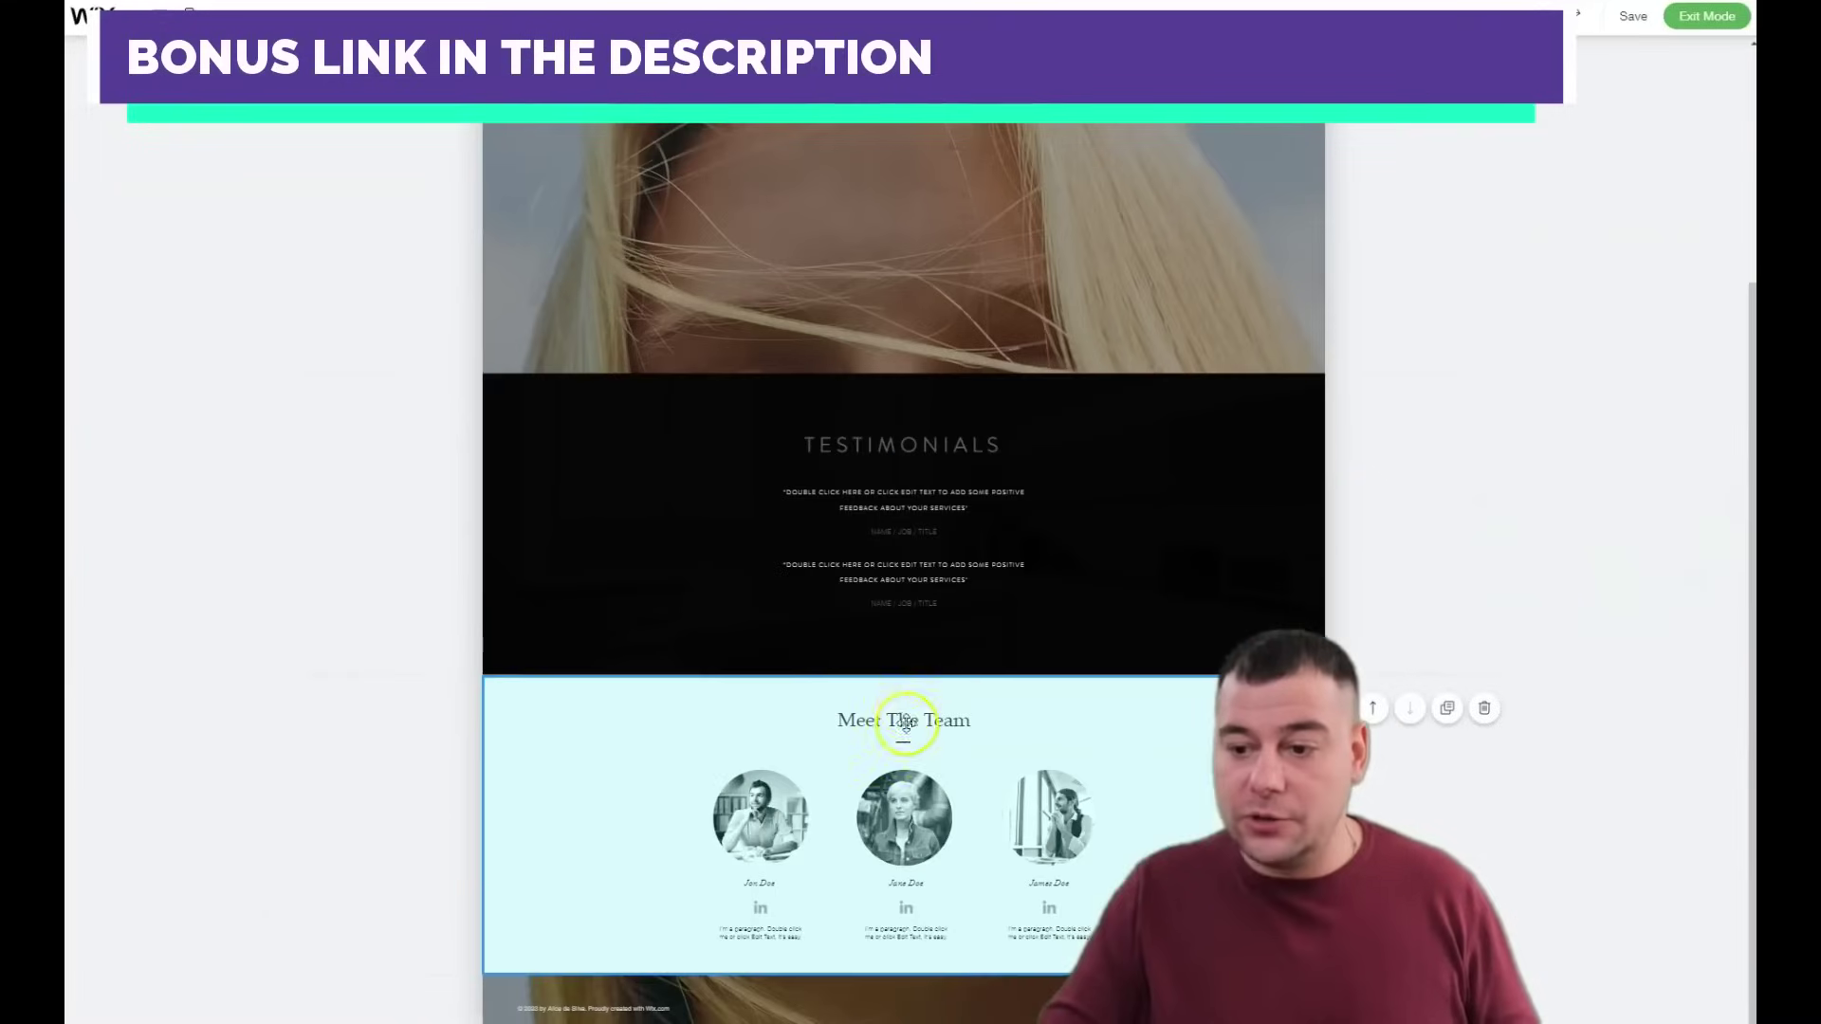
scroll(906, 313, "up", 3)
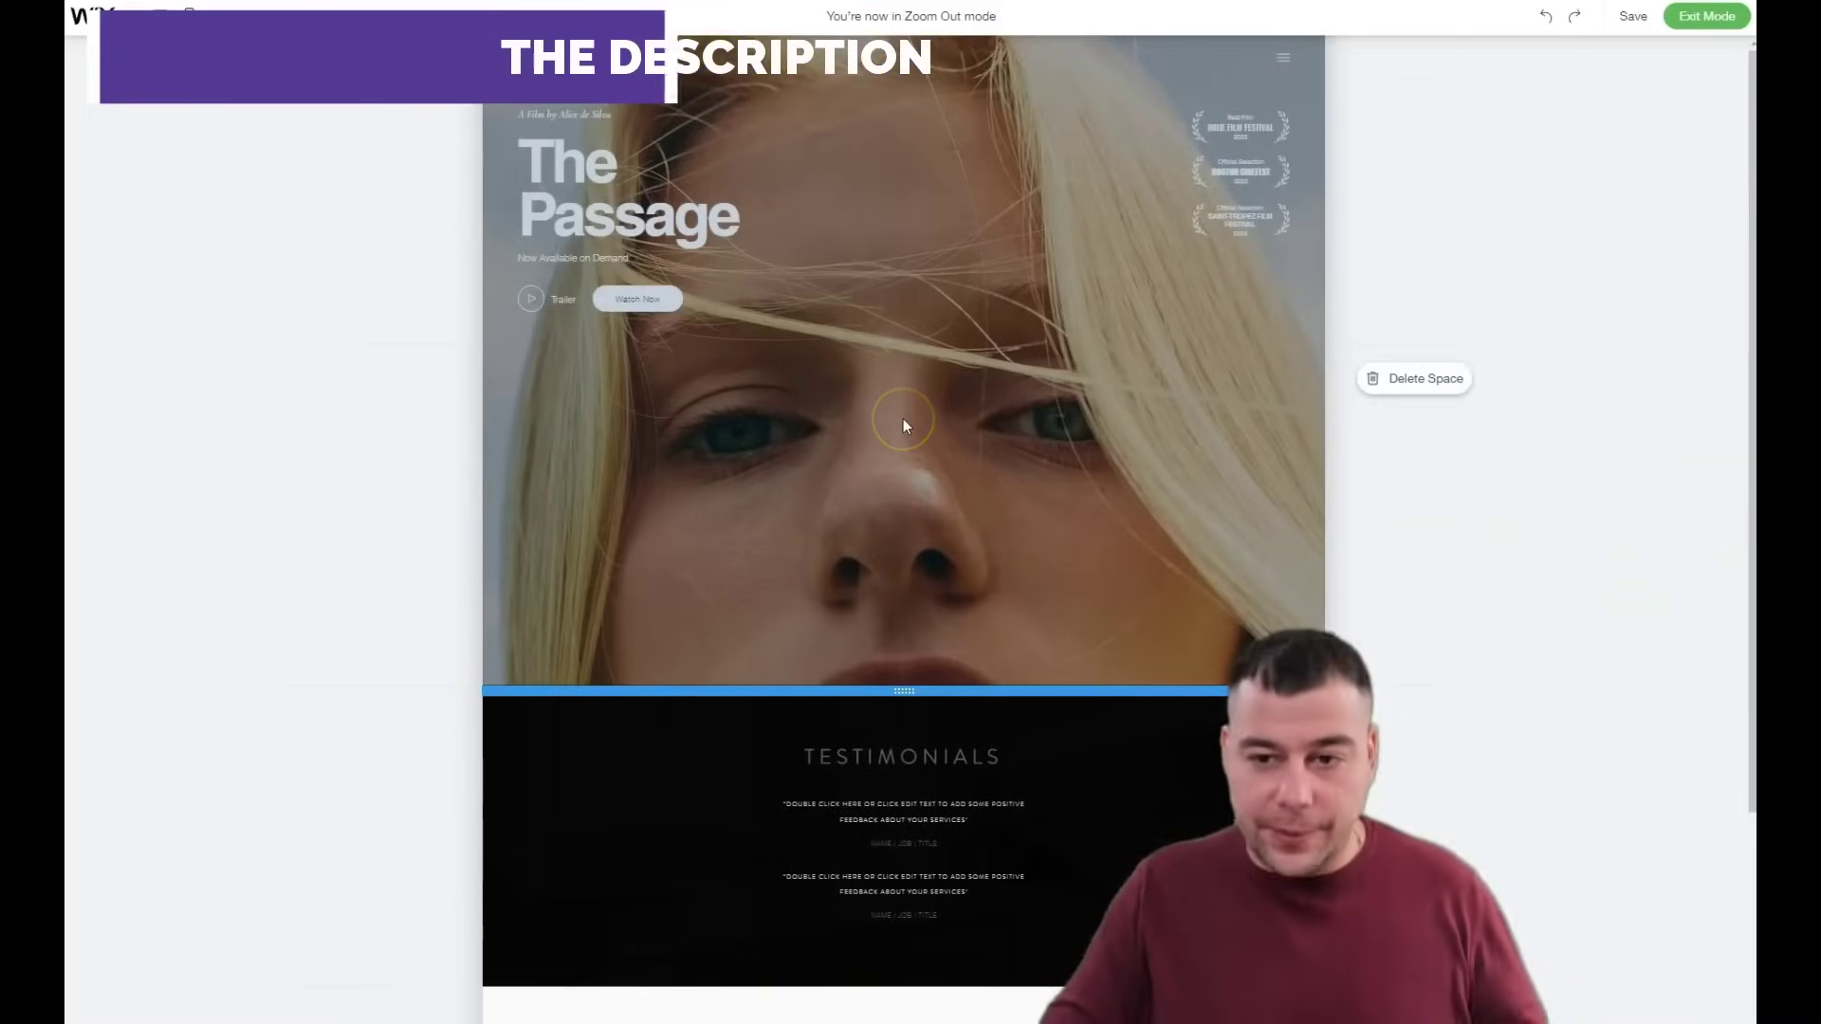
left_click_drag(899, 724, 926, 522)
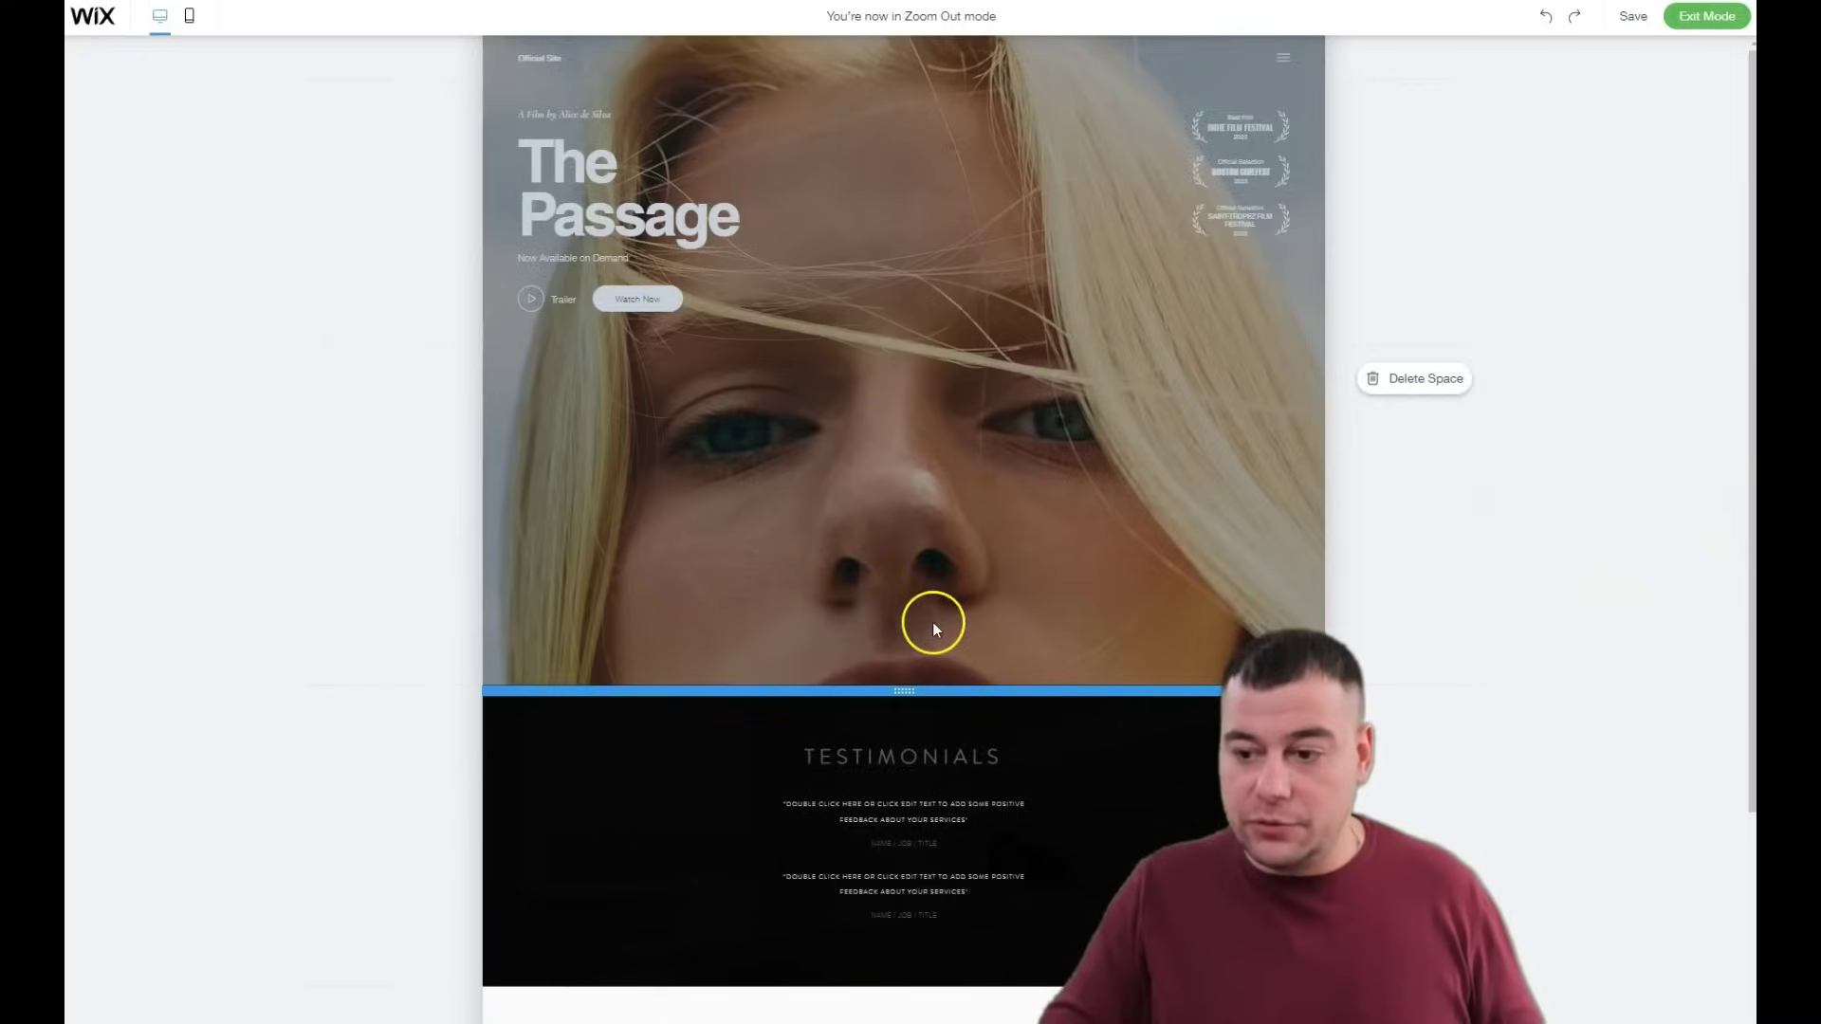
scroll(1043, 759, "down", 3)
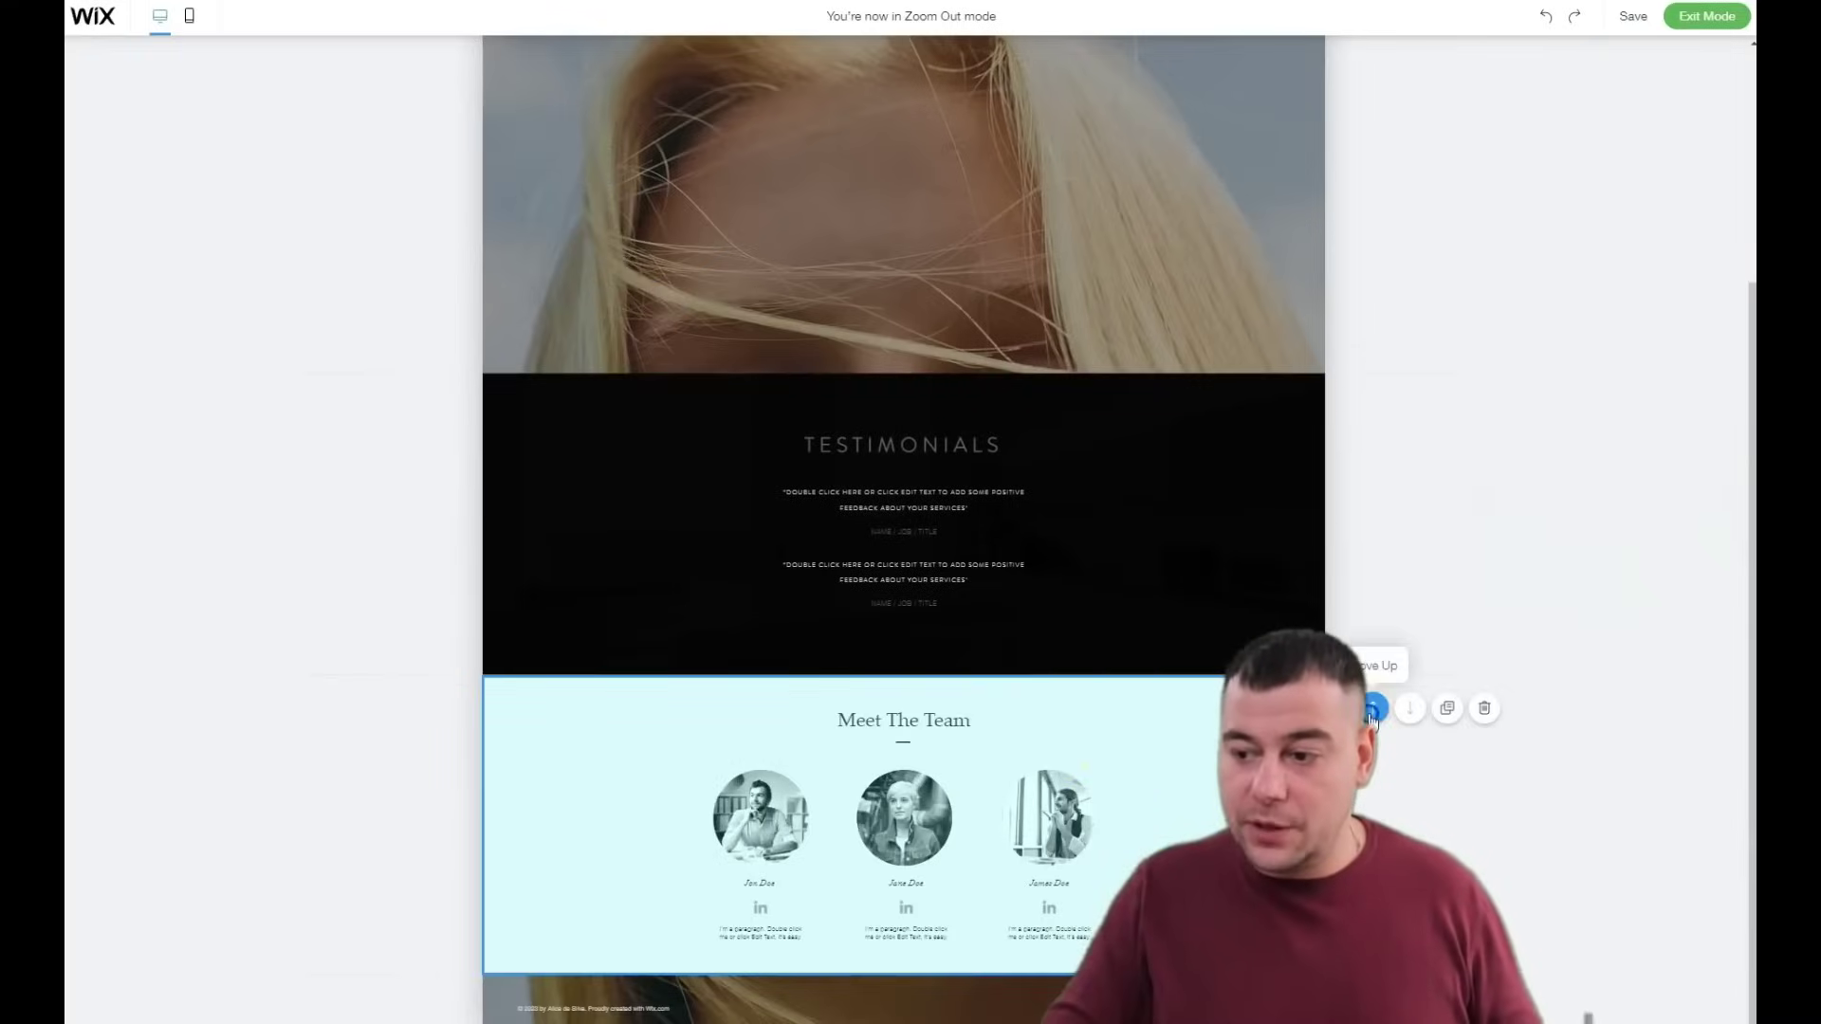
left_click(1372, 719)
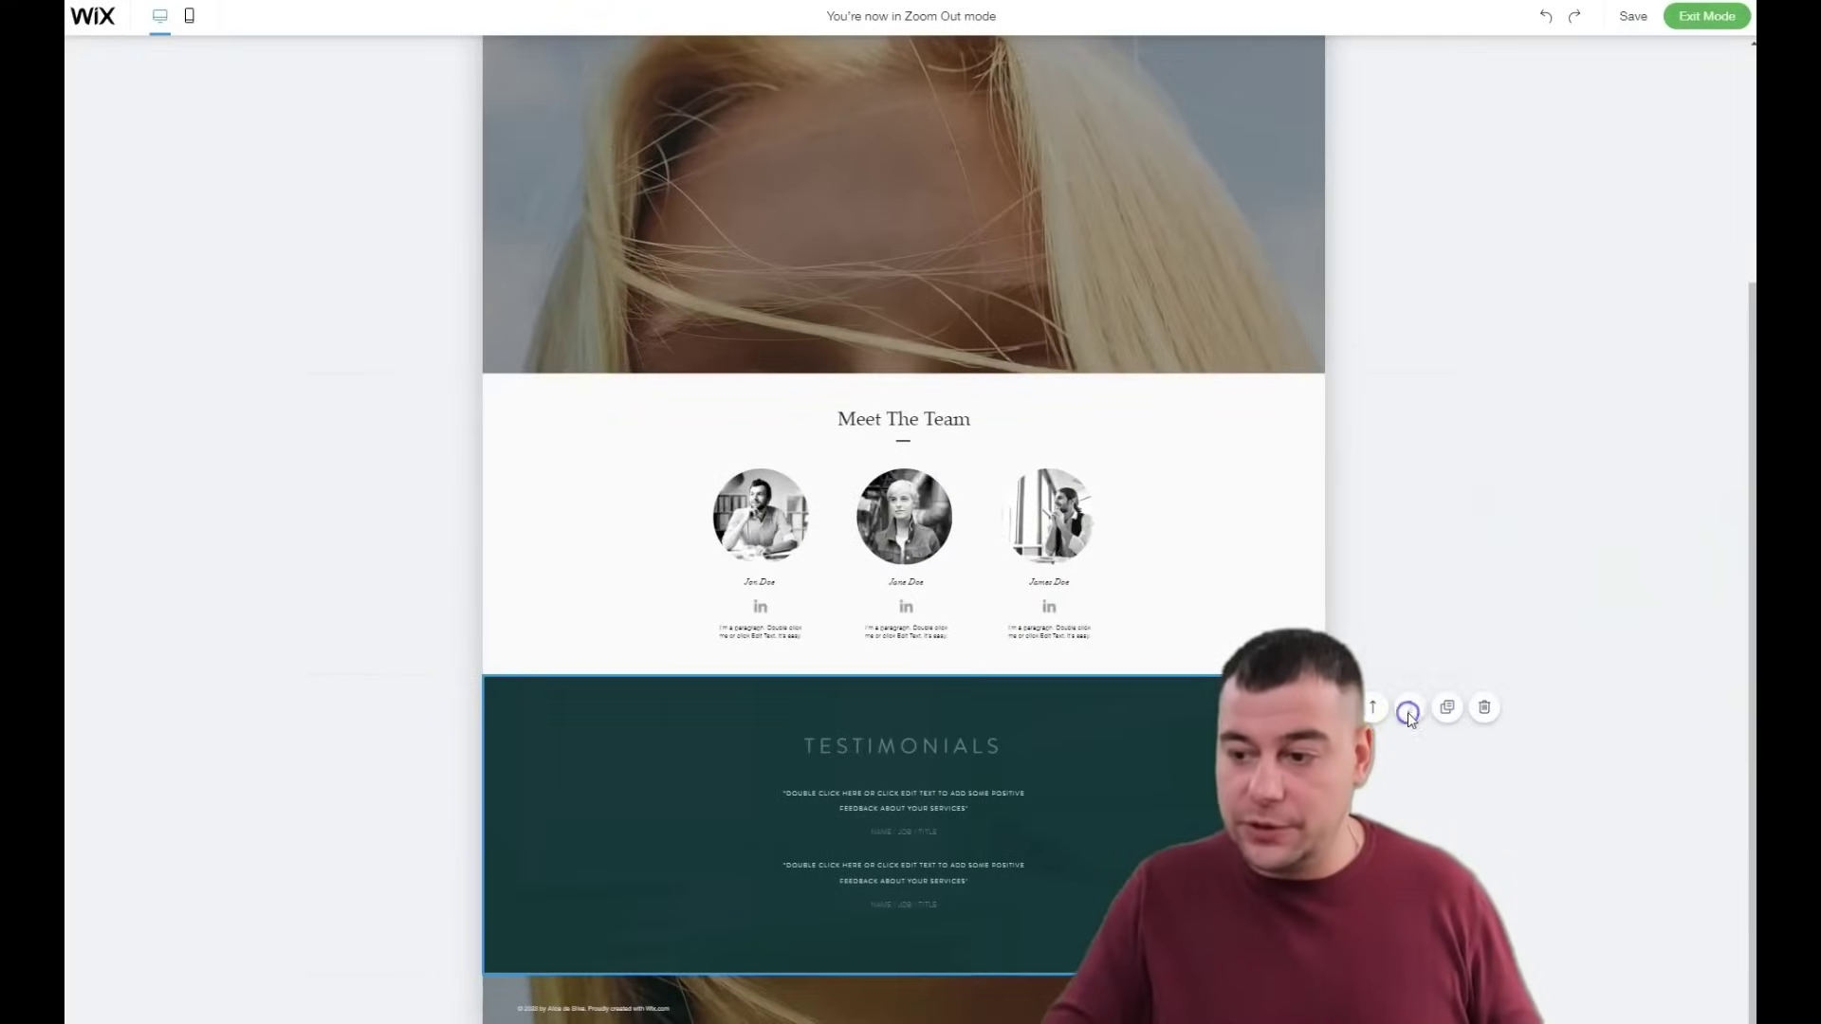
left_click(1373, 710)
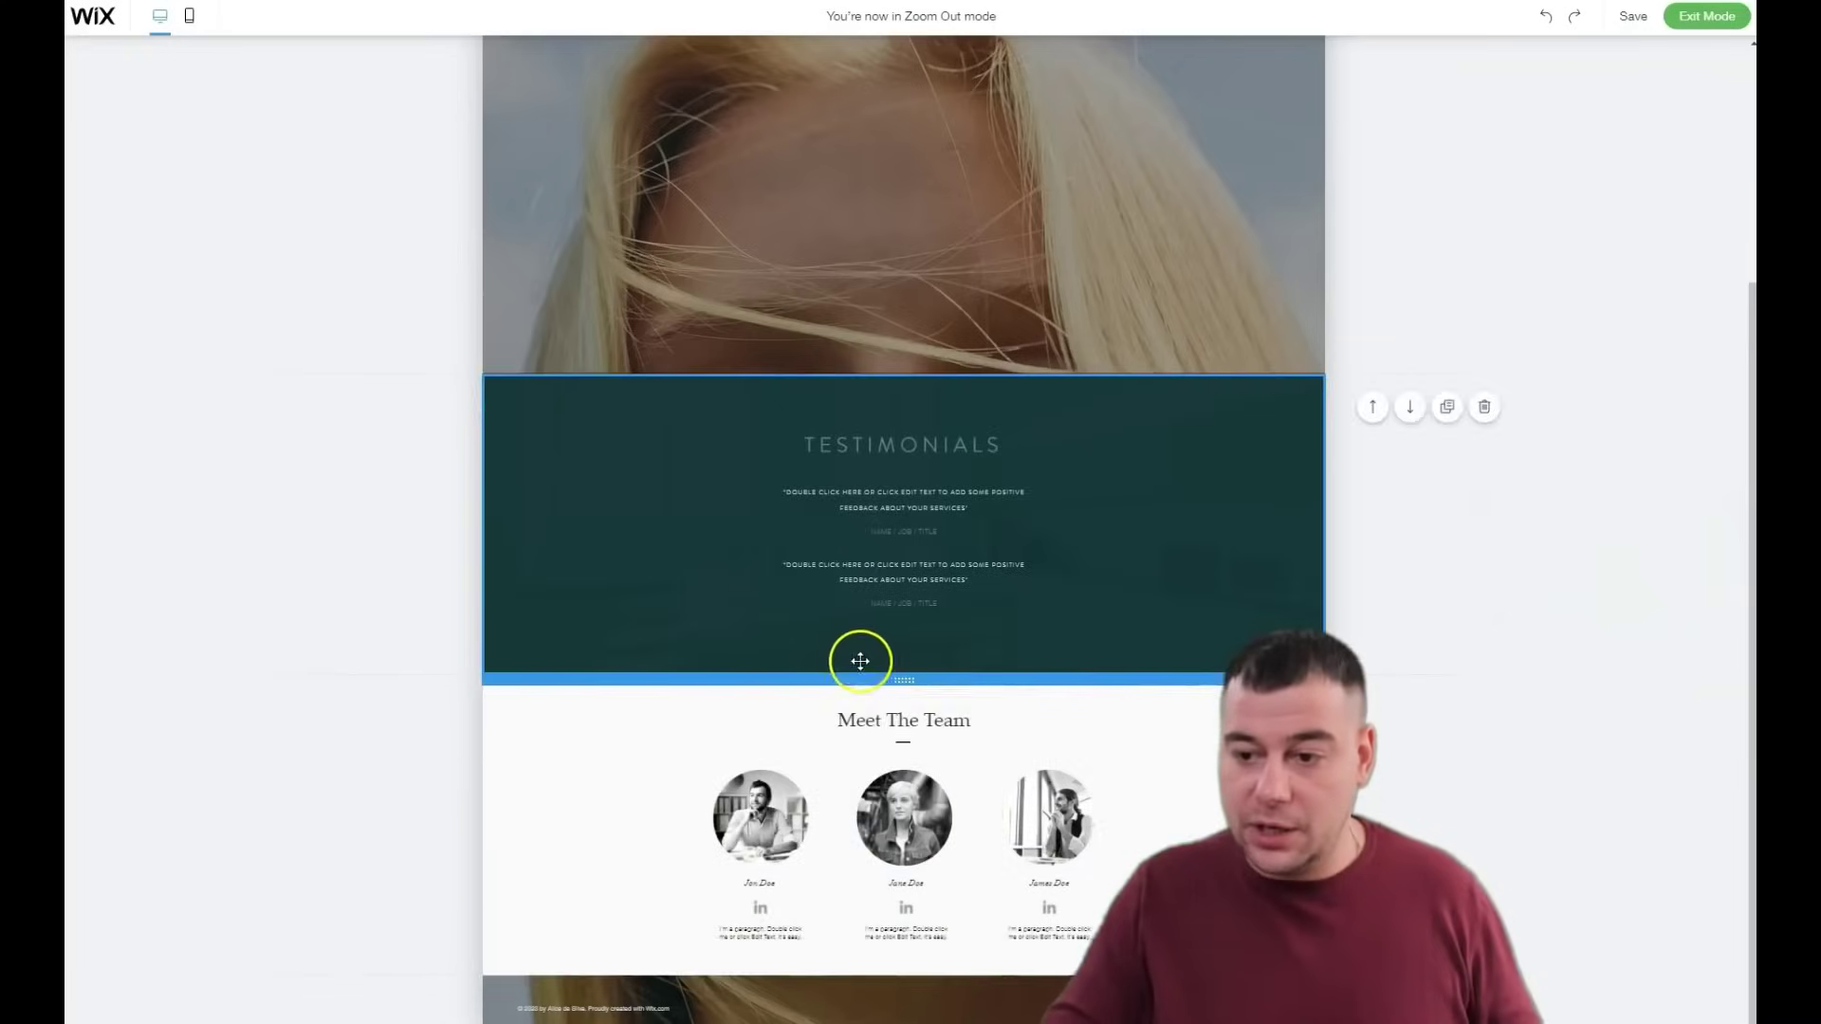
scroll(862, 662, "up", 3)
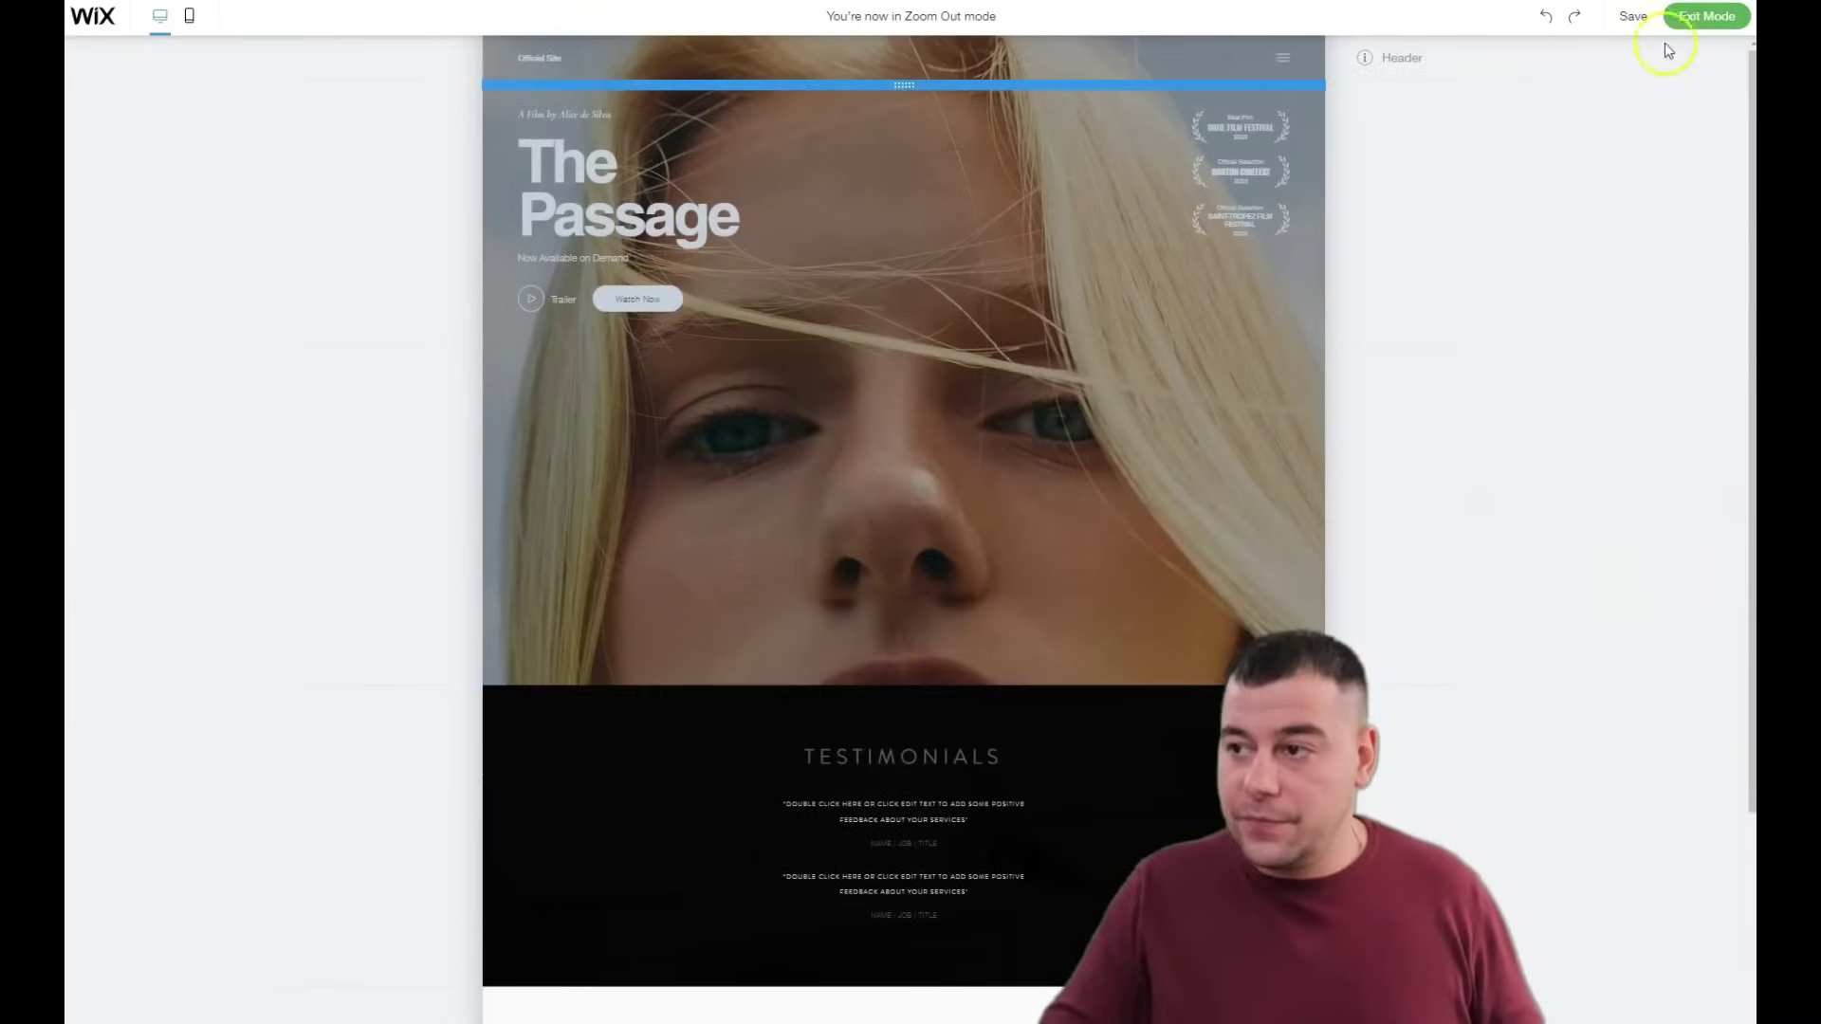
left_click(1707, 16)
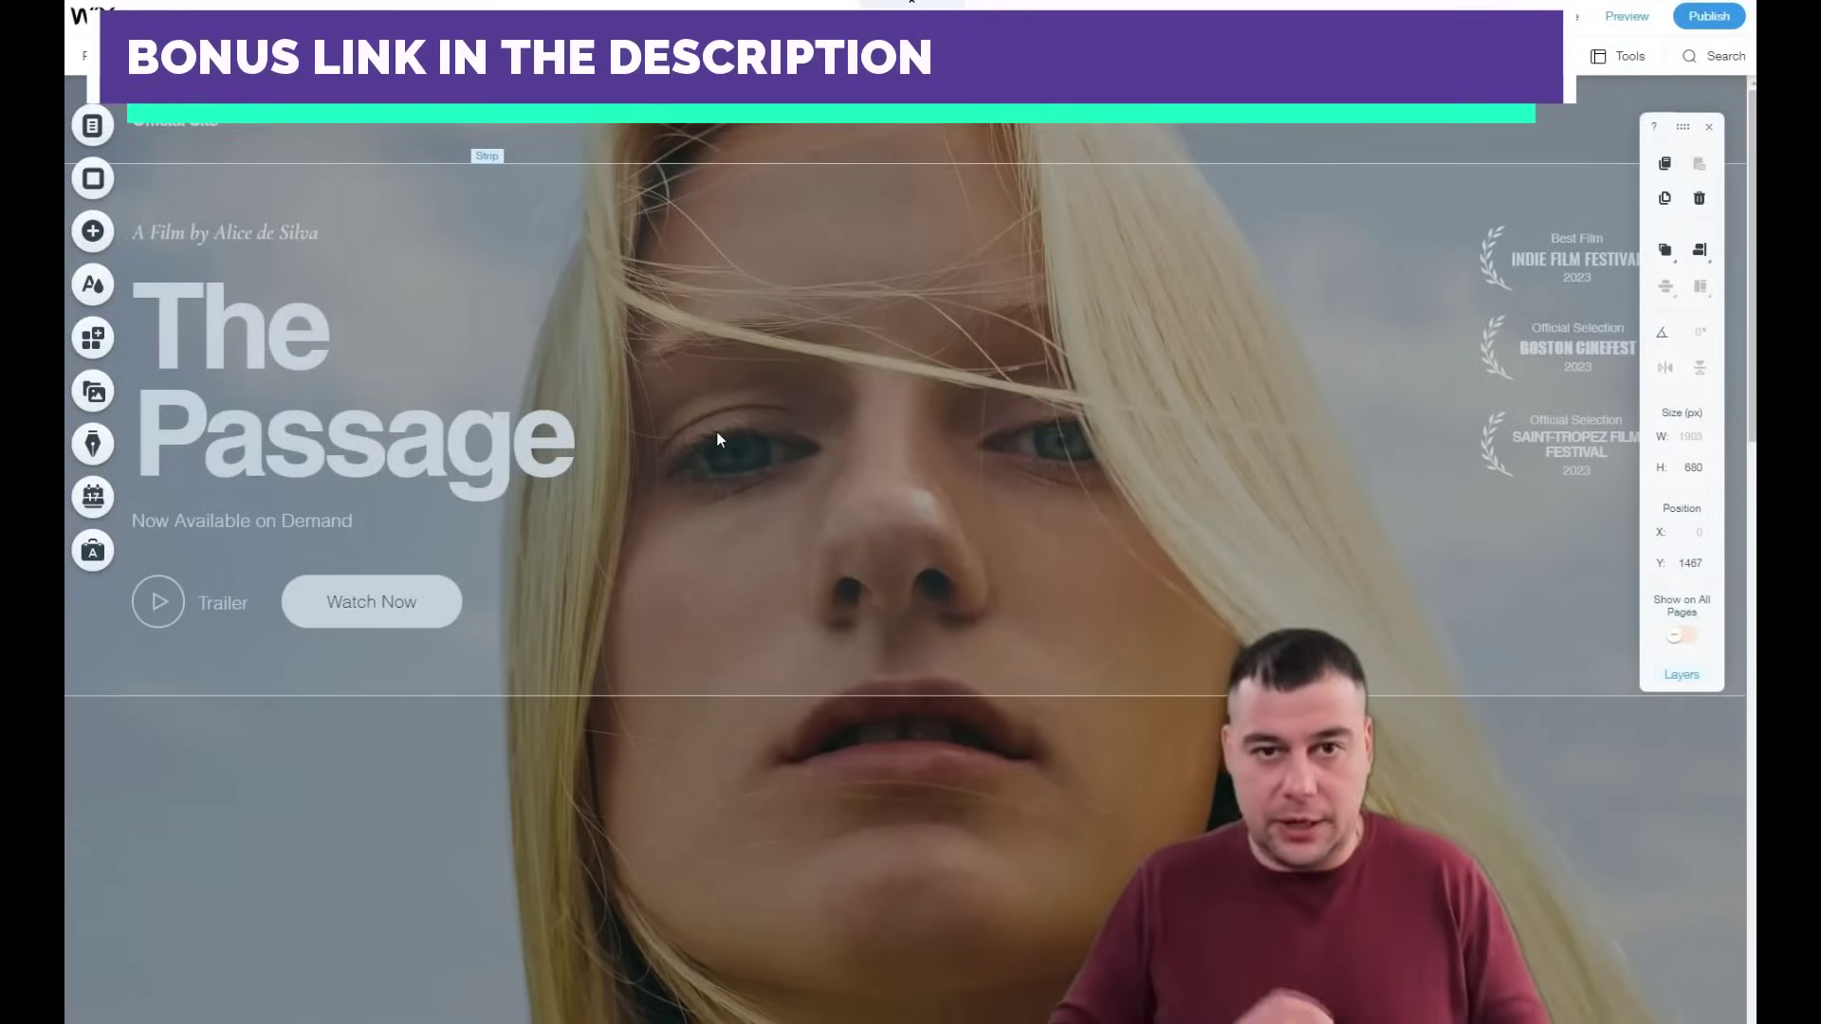
Step: Look over the Home page from the header through the Testimonials and Meet The Team strips to the footer
left_click(569, 309)
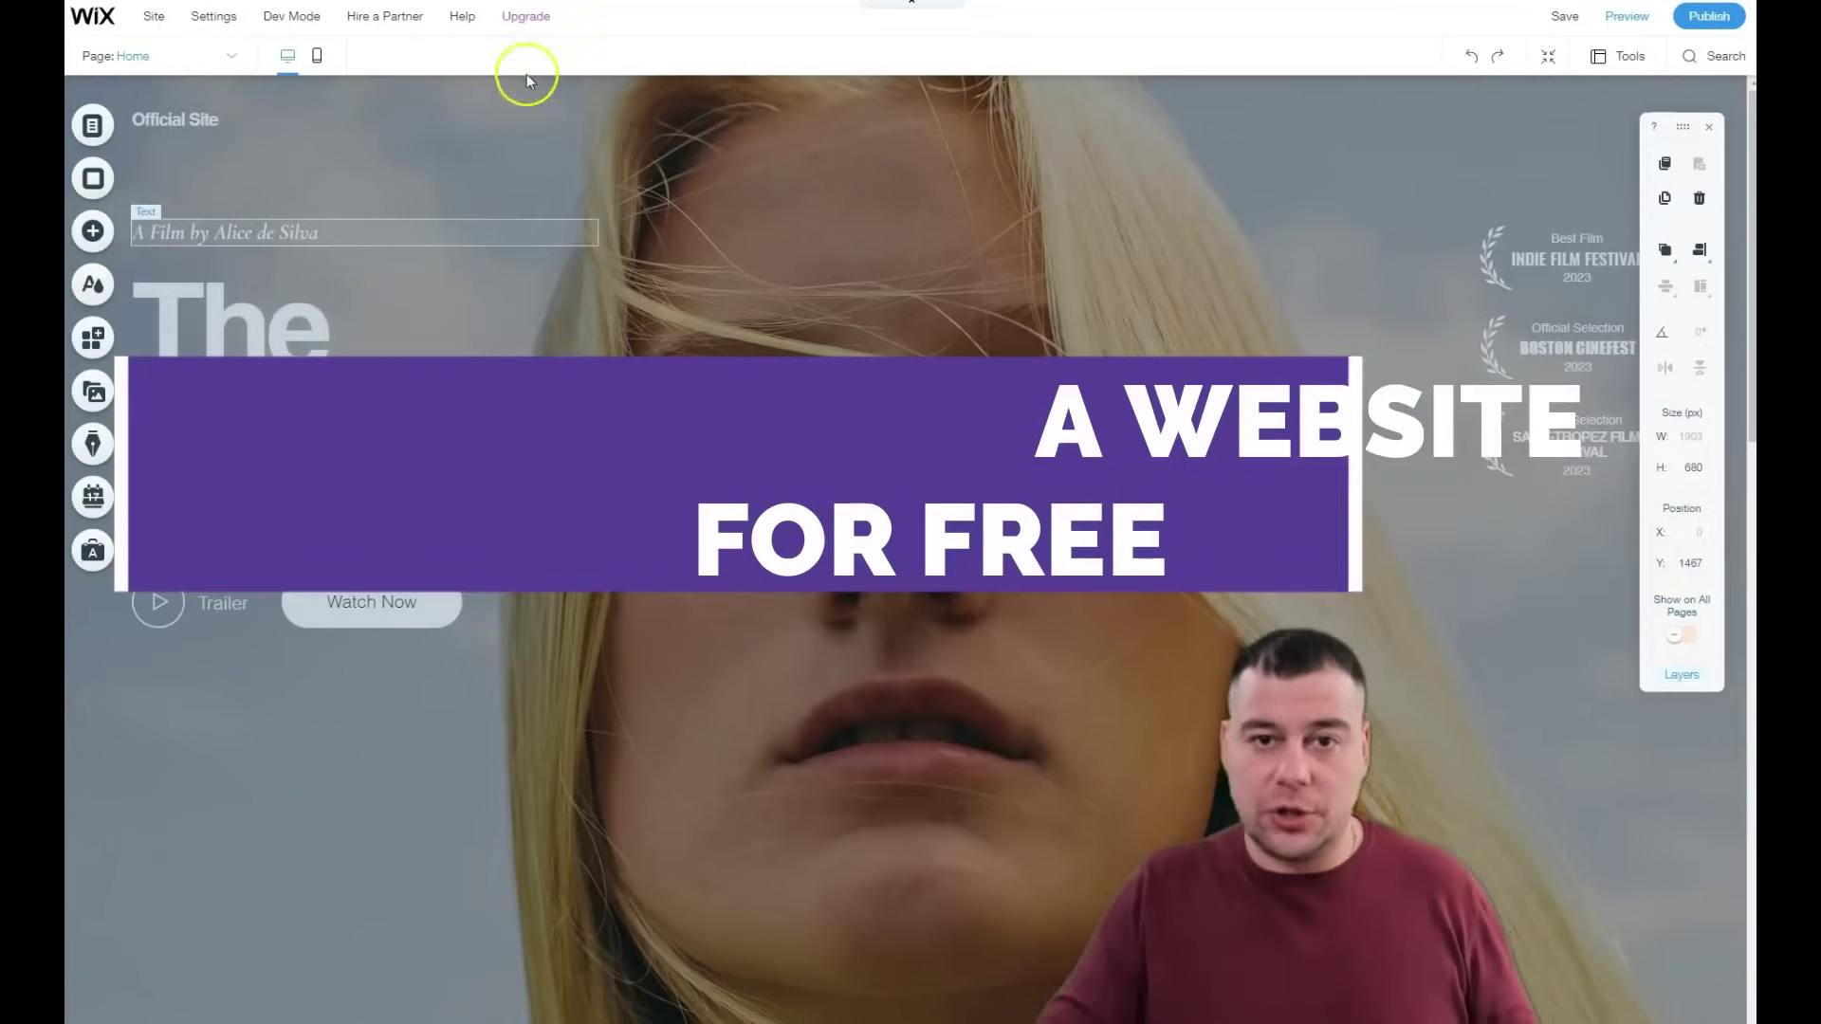
scroll(751, 222, "down", 3)
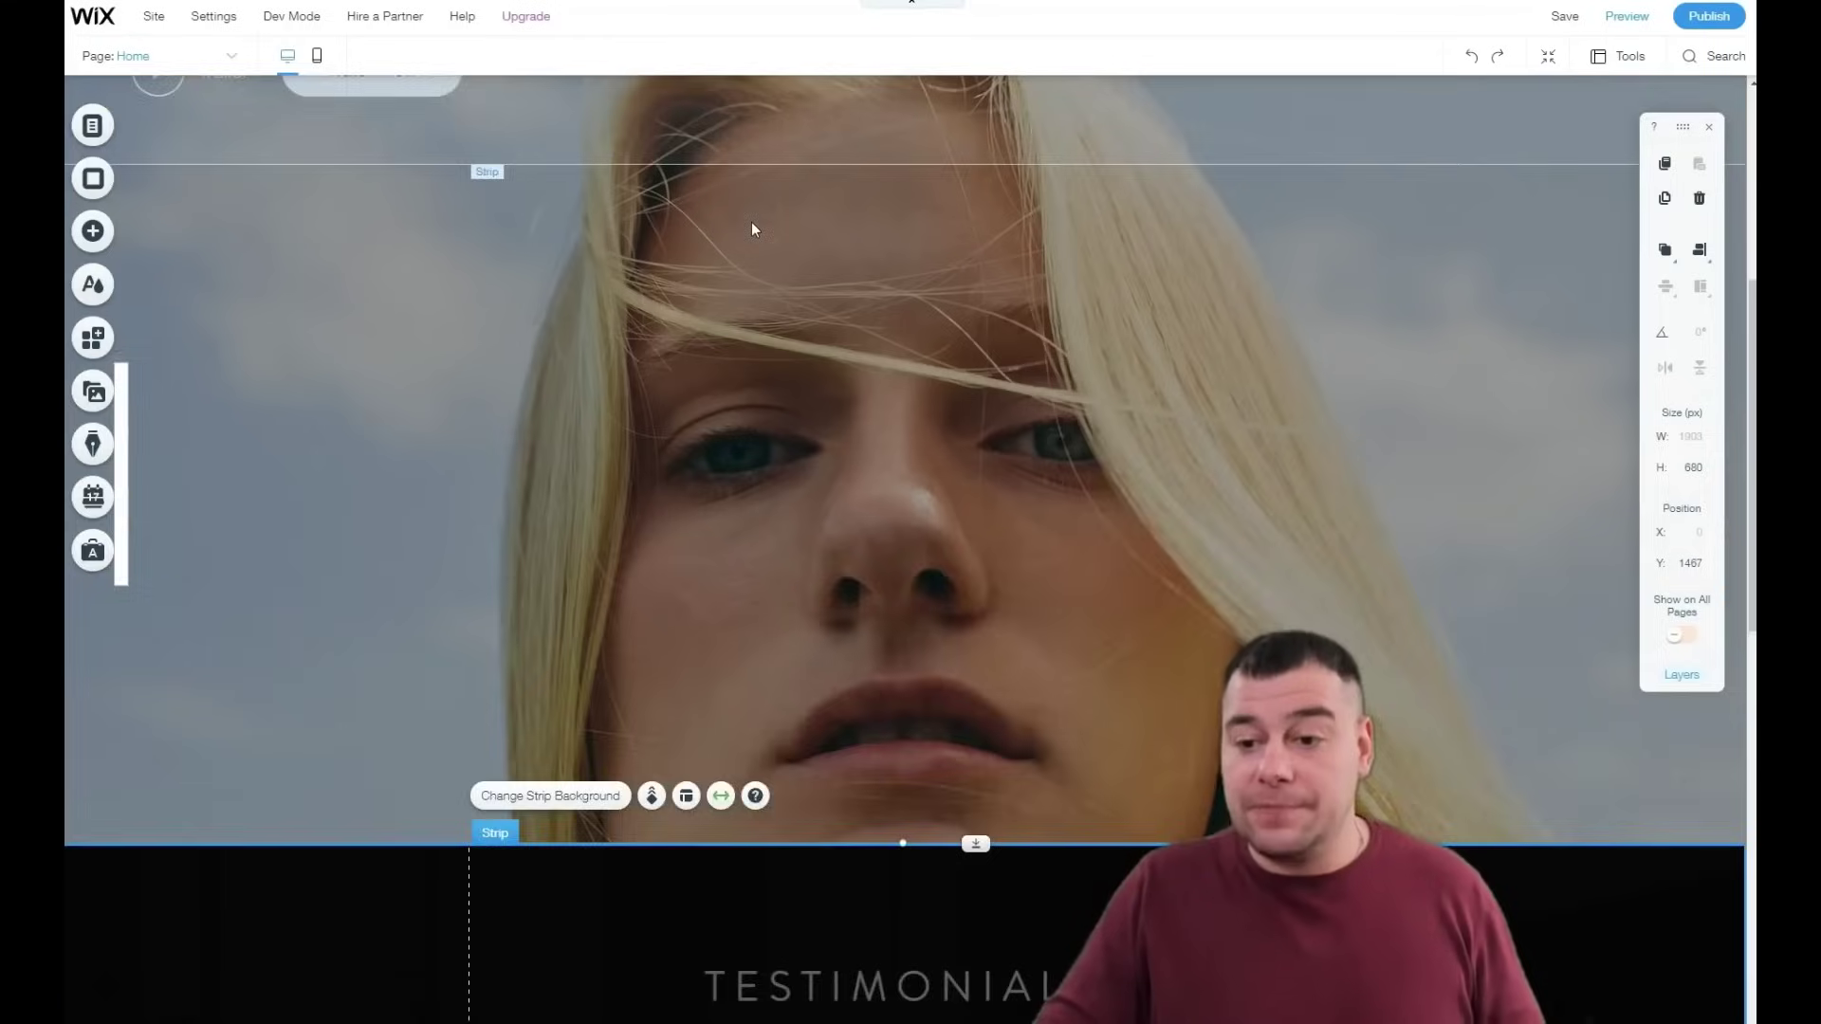
scroll(751, 226, "up", 5)
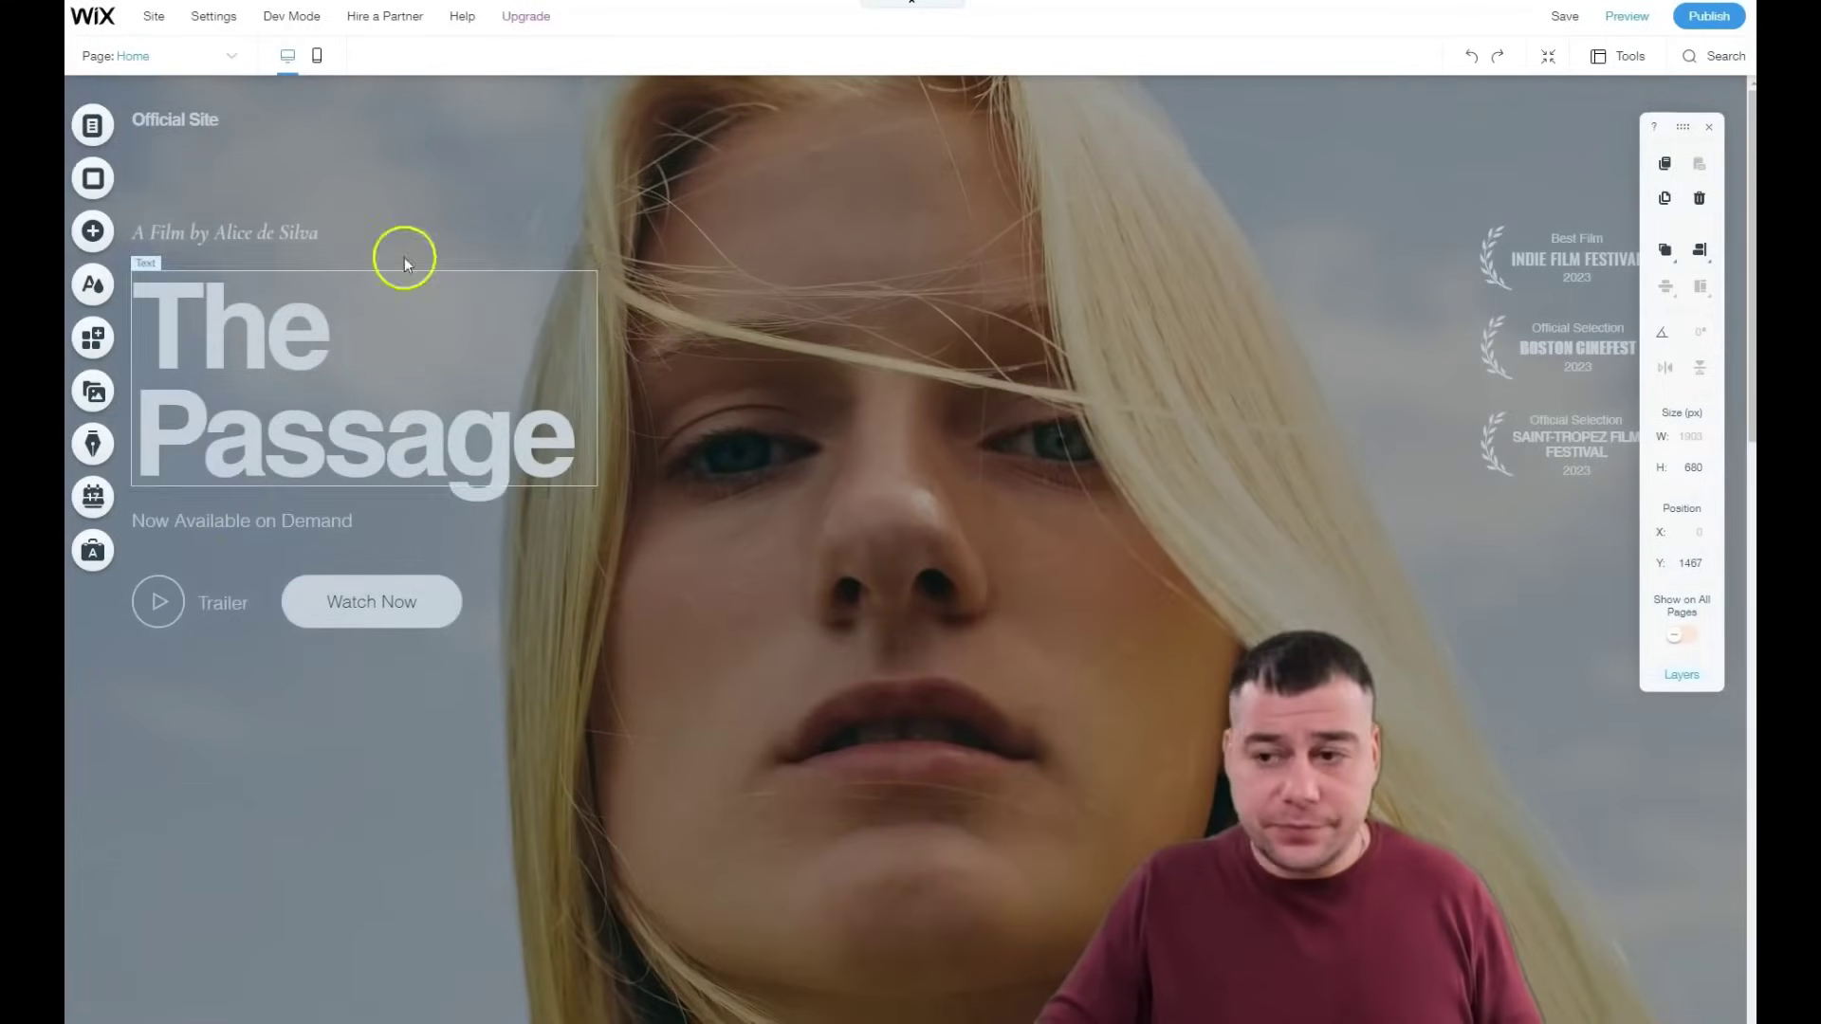
scroll(942, 516, "down", 9)
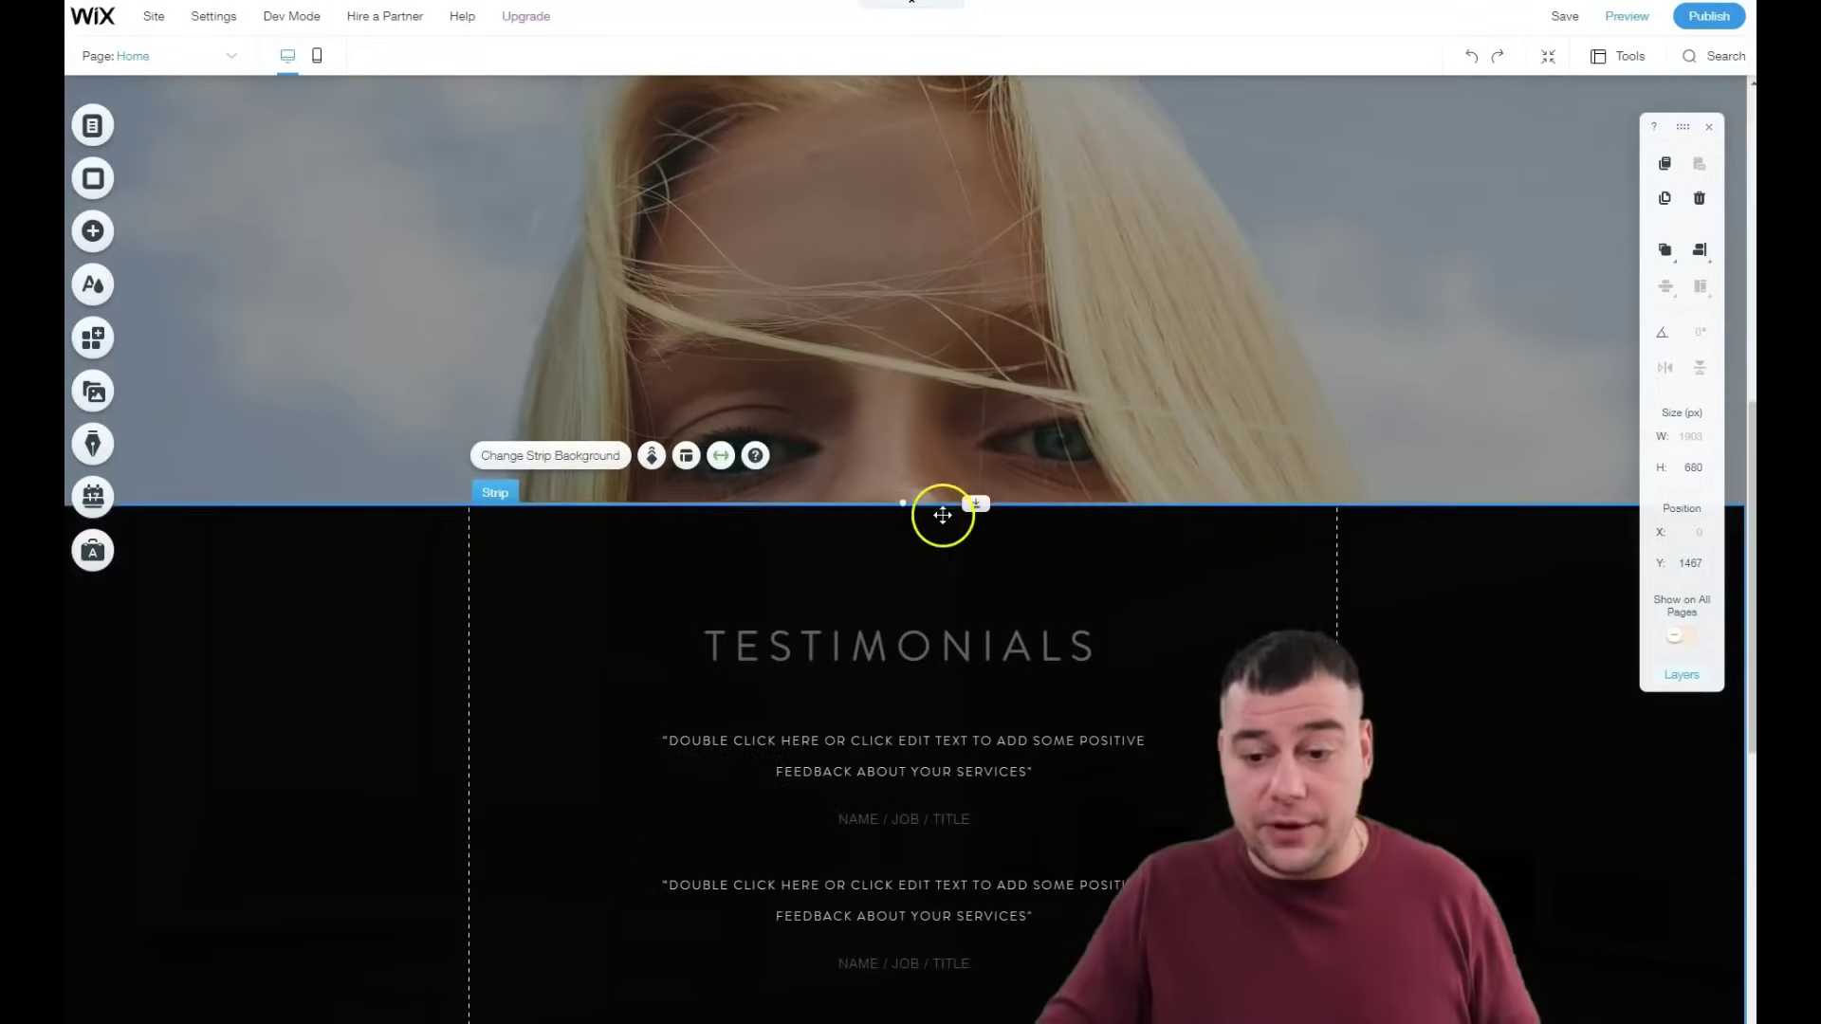
scroll(759, 440, "down", 2)
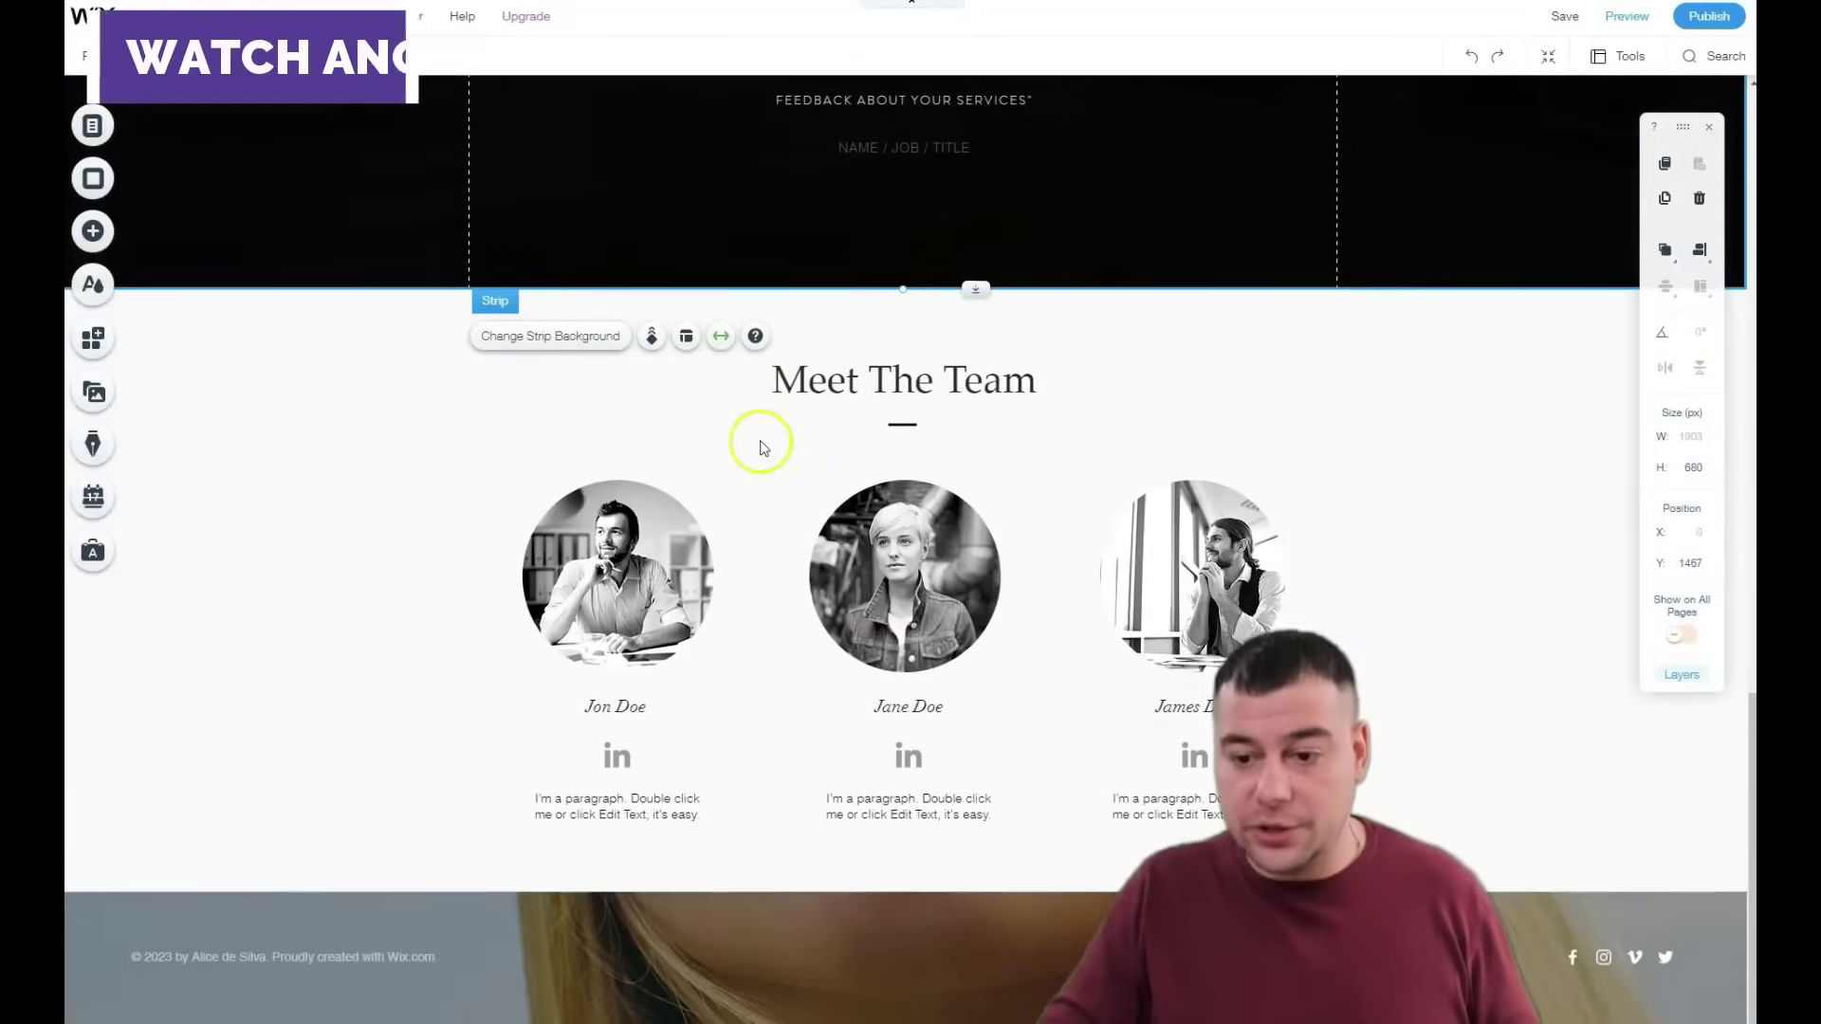
scroll(569, 433, "up", 10)
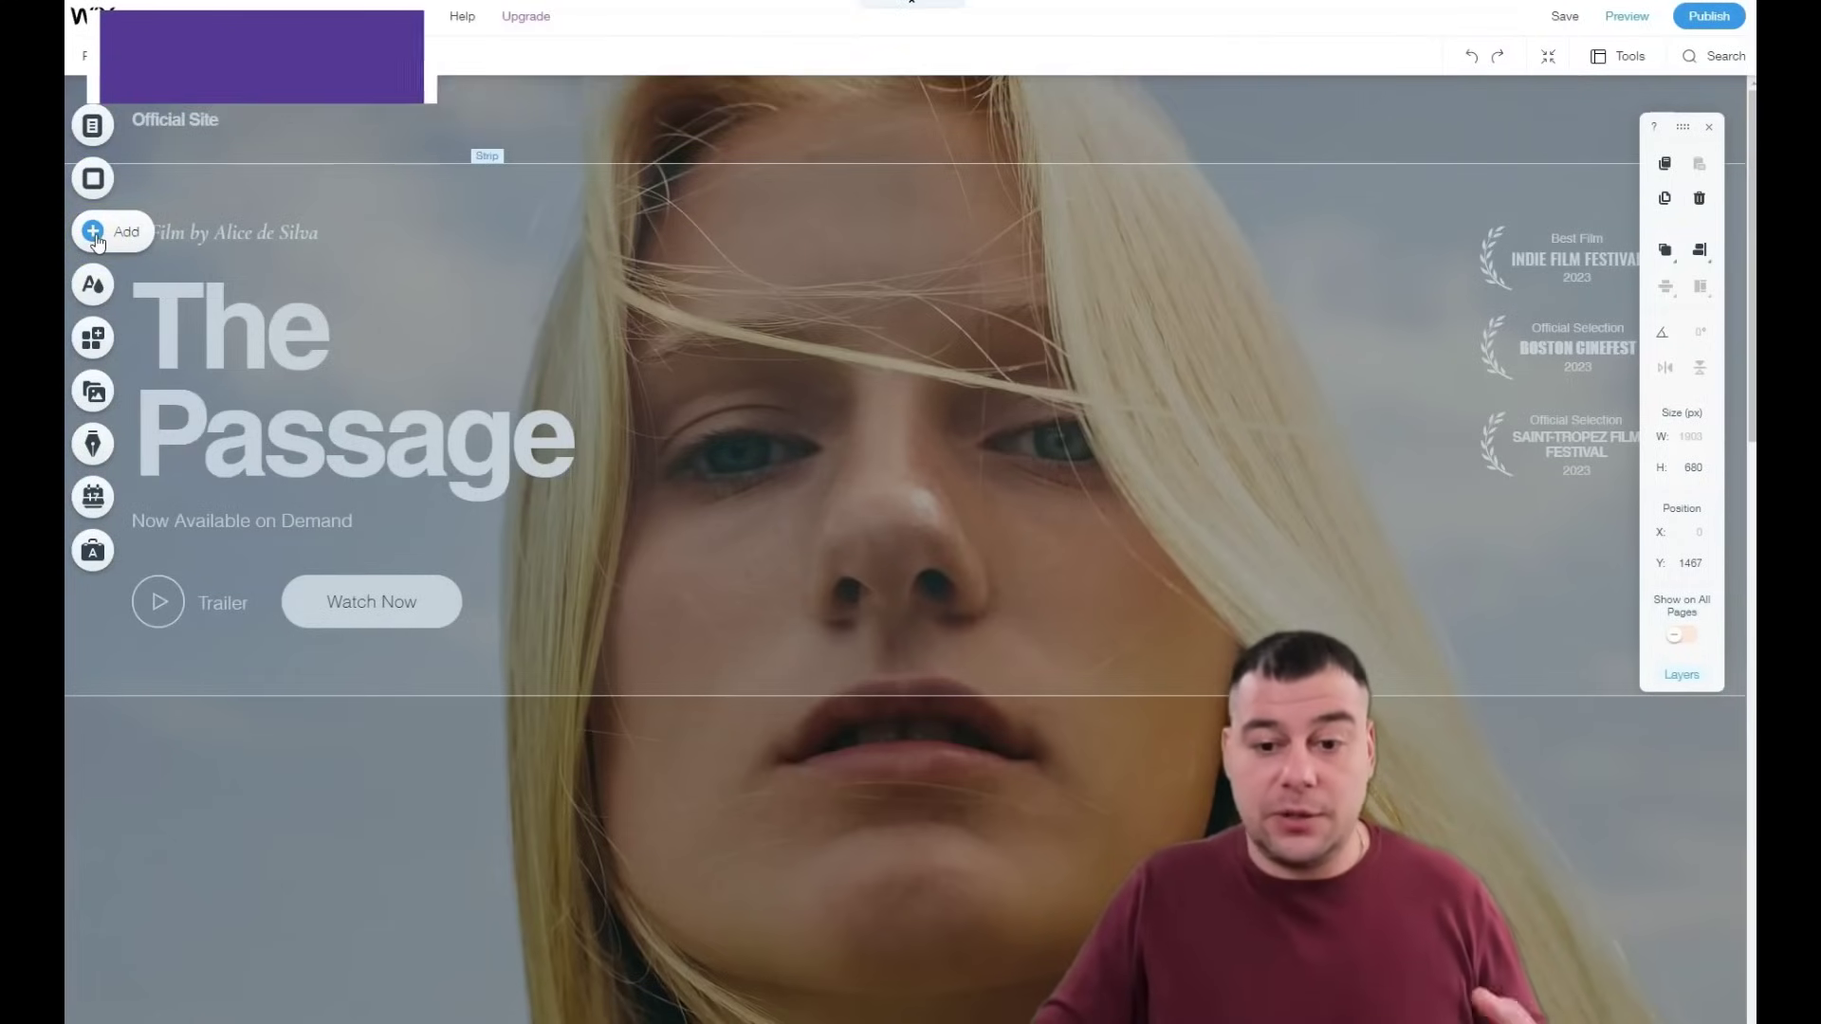
Step: Add the light grey themed button to the top strip's first column at about X 450, Y 374
left_click(93, 232)
left_click(150, 245)
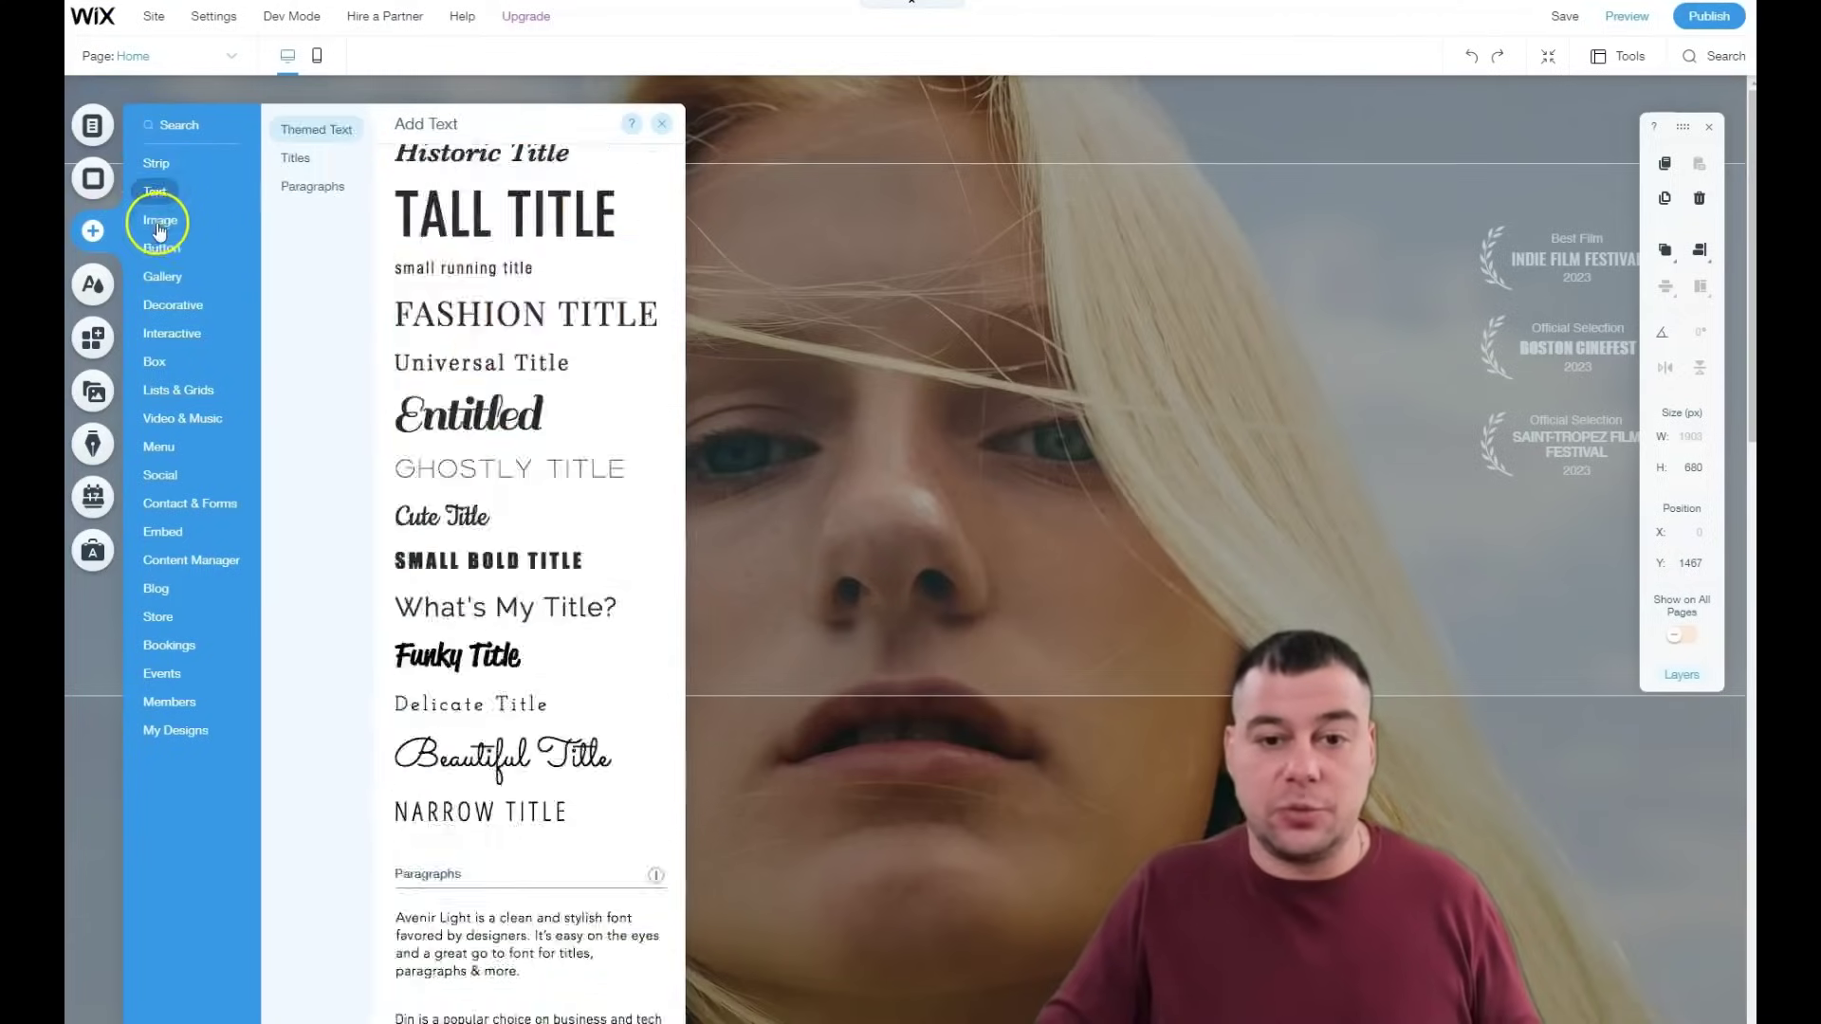
left_click(157, 256)
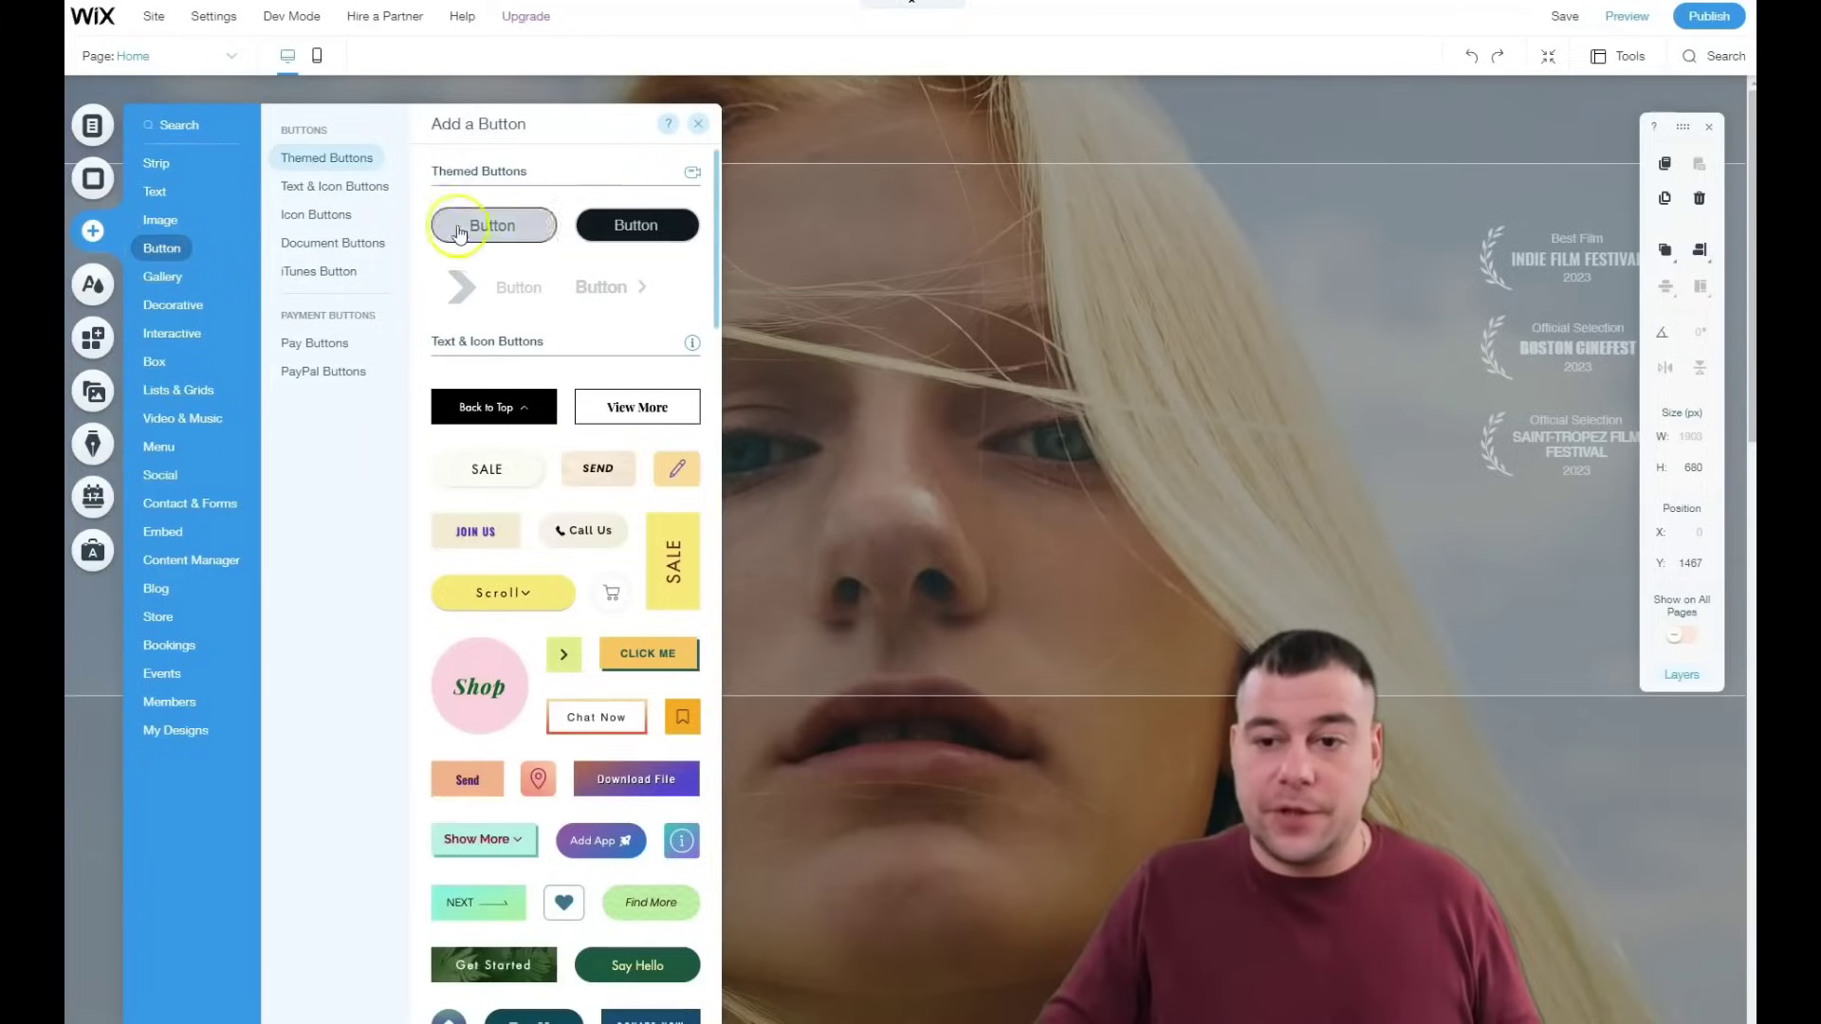
left_click_drag(475, 224, 920, 424)
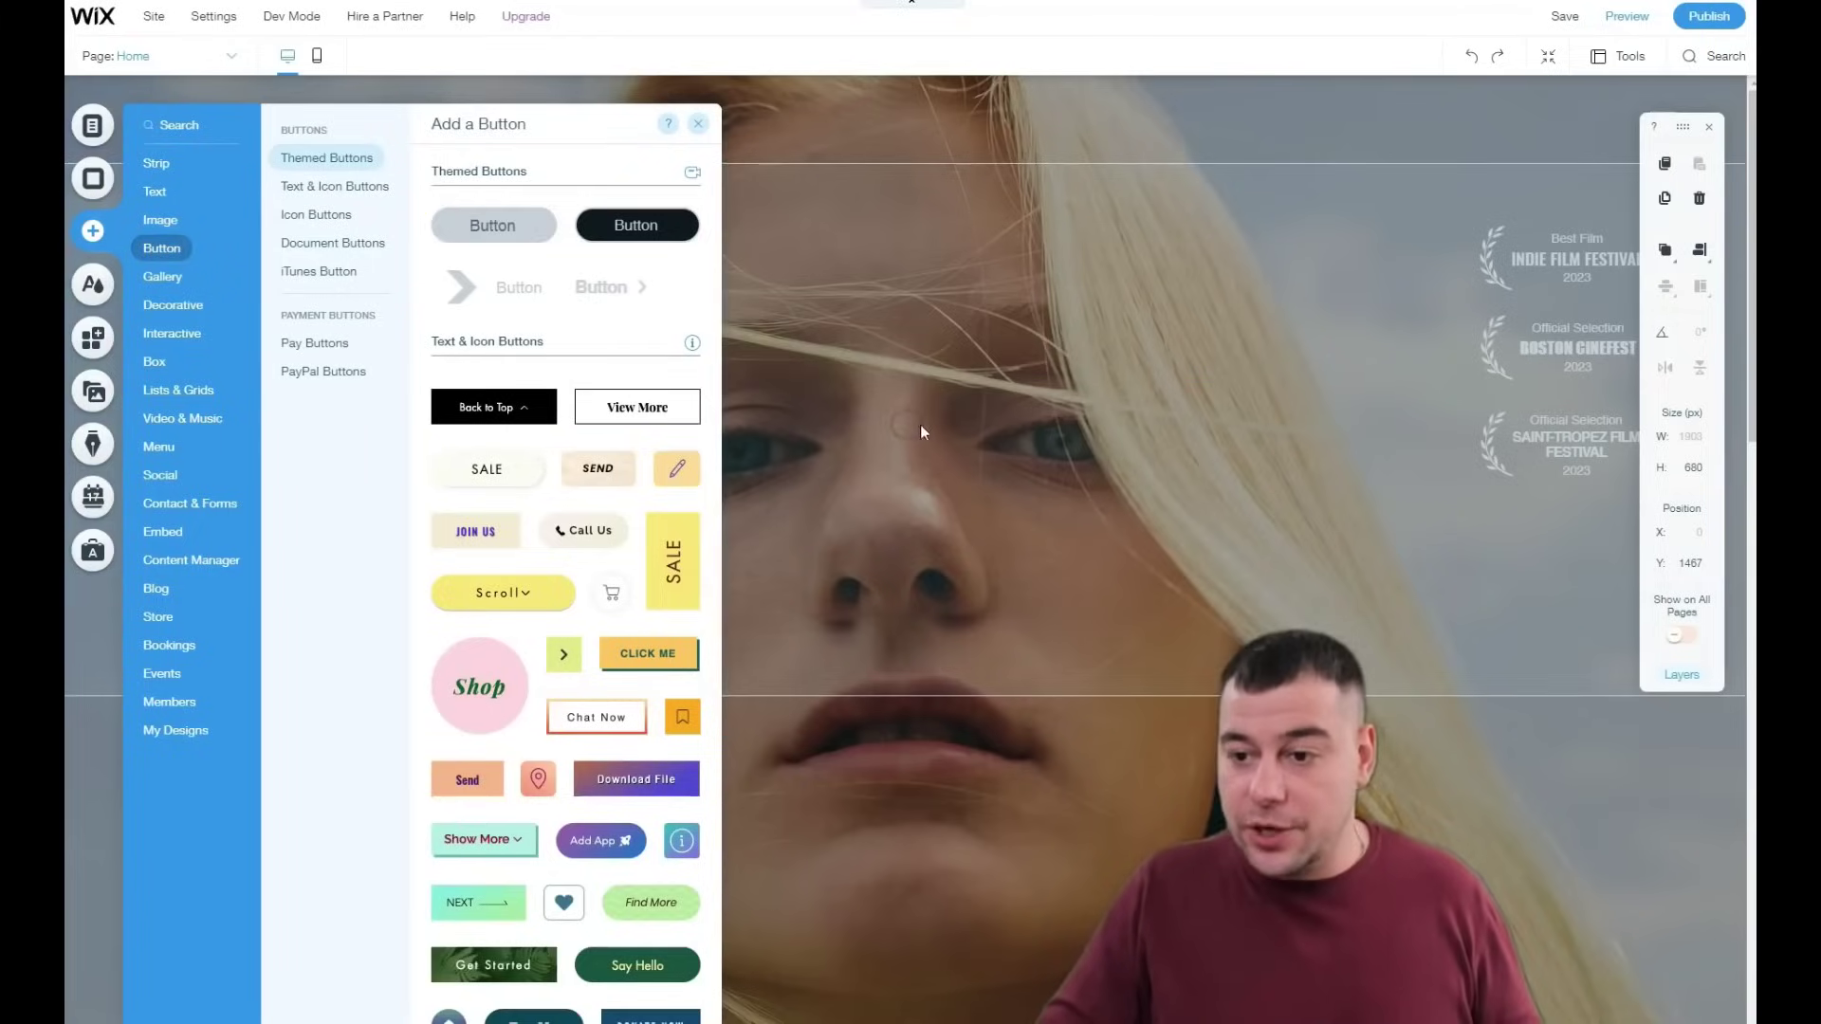
left_click(958, 422)
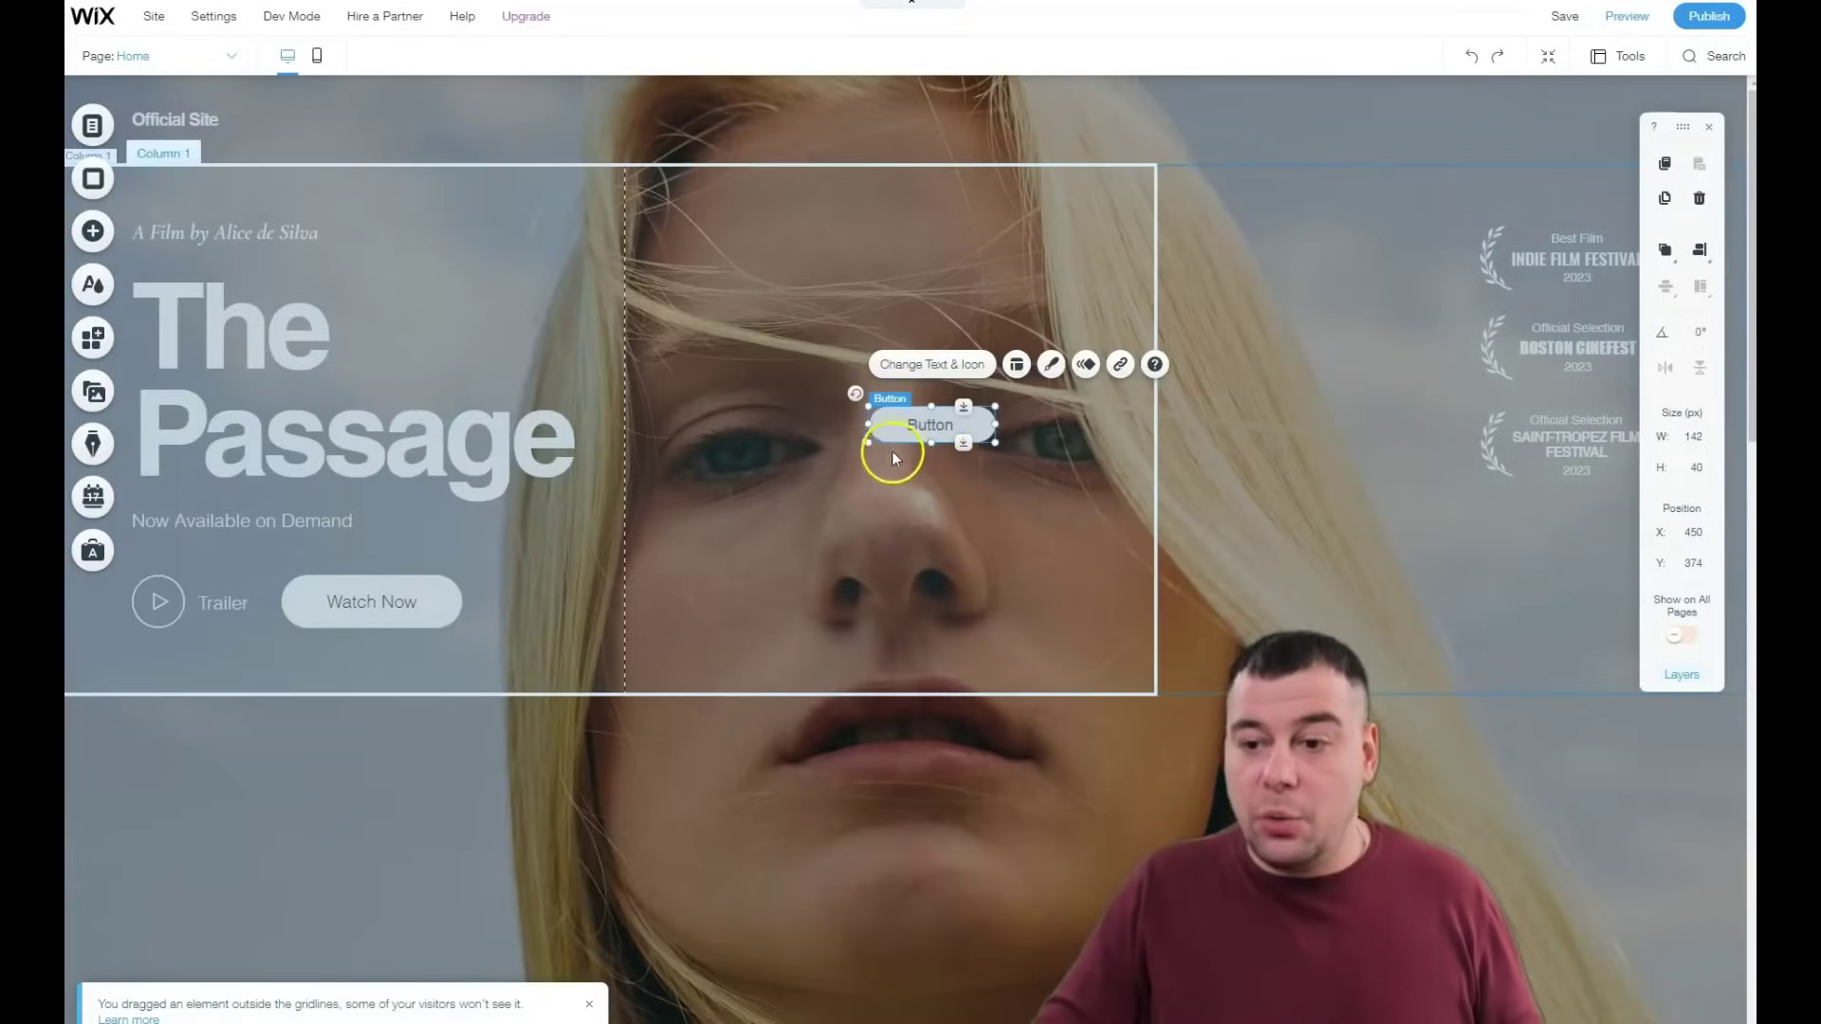
Step: Enlarge the new button to about 204 by 60 px and move it down to about X 388, Y 572
left_click_drag(867, 443, 814, 456)
left_click(877, 438)
left_click_drag(849, 543, 881, 614)
left_click(883, 615)
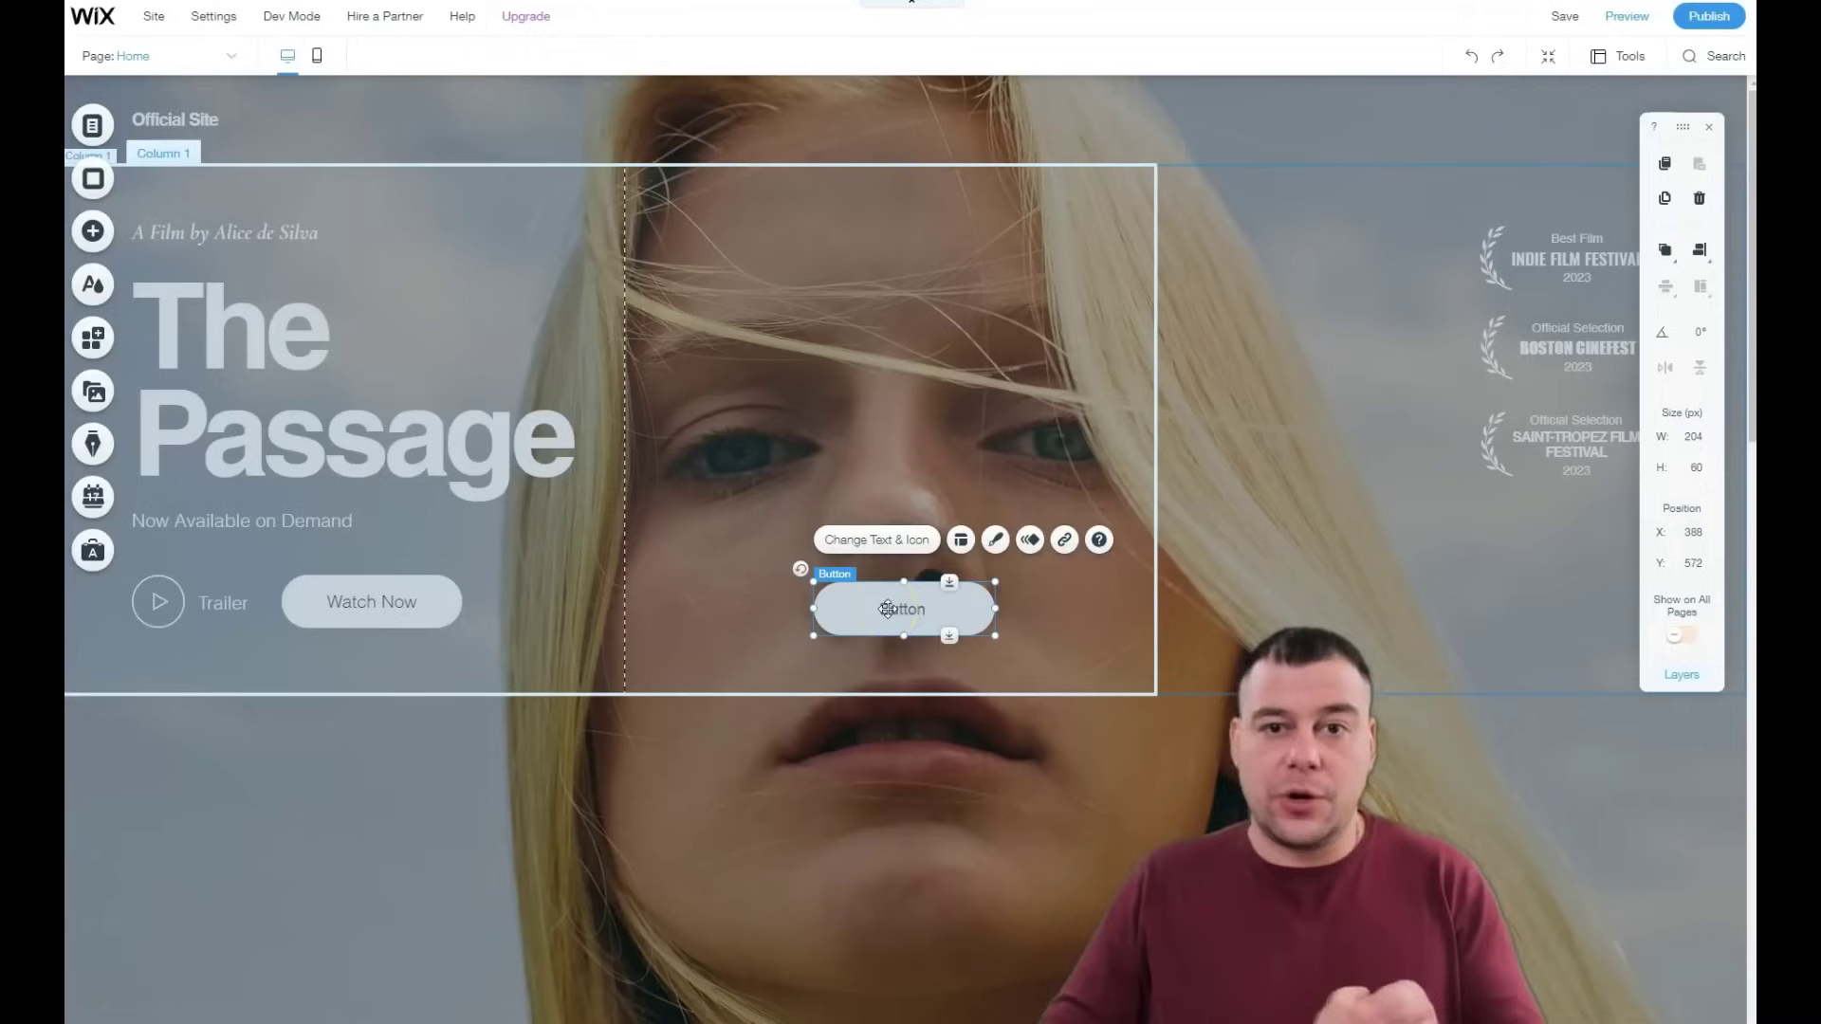
Step: Delete the newly added button from the top strip's first column
left_click(423, 681)
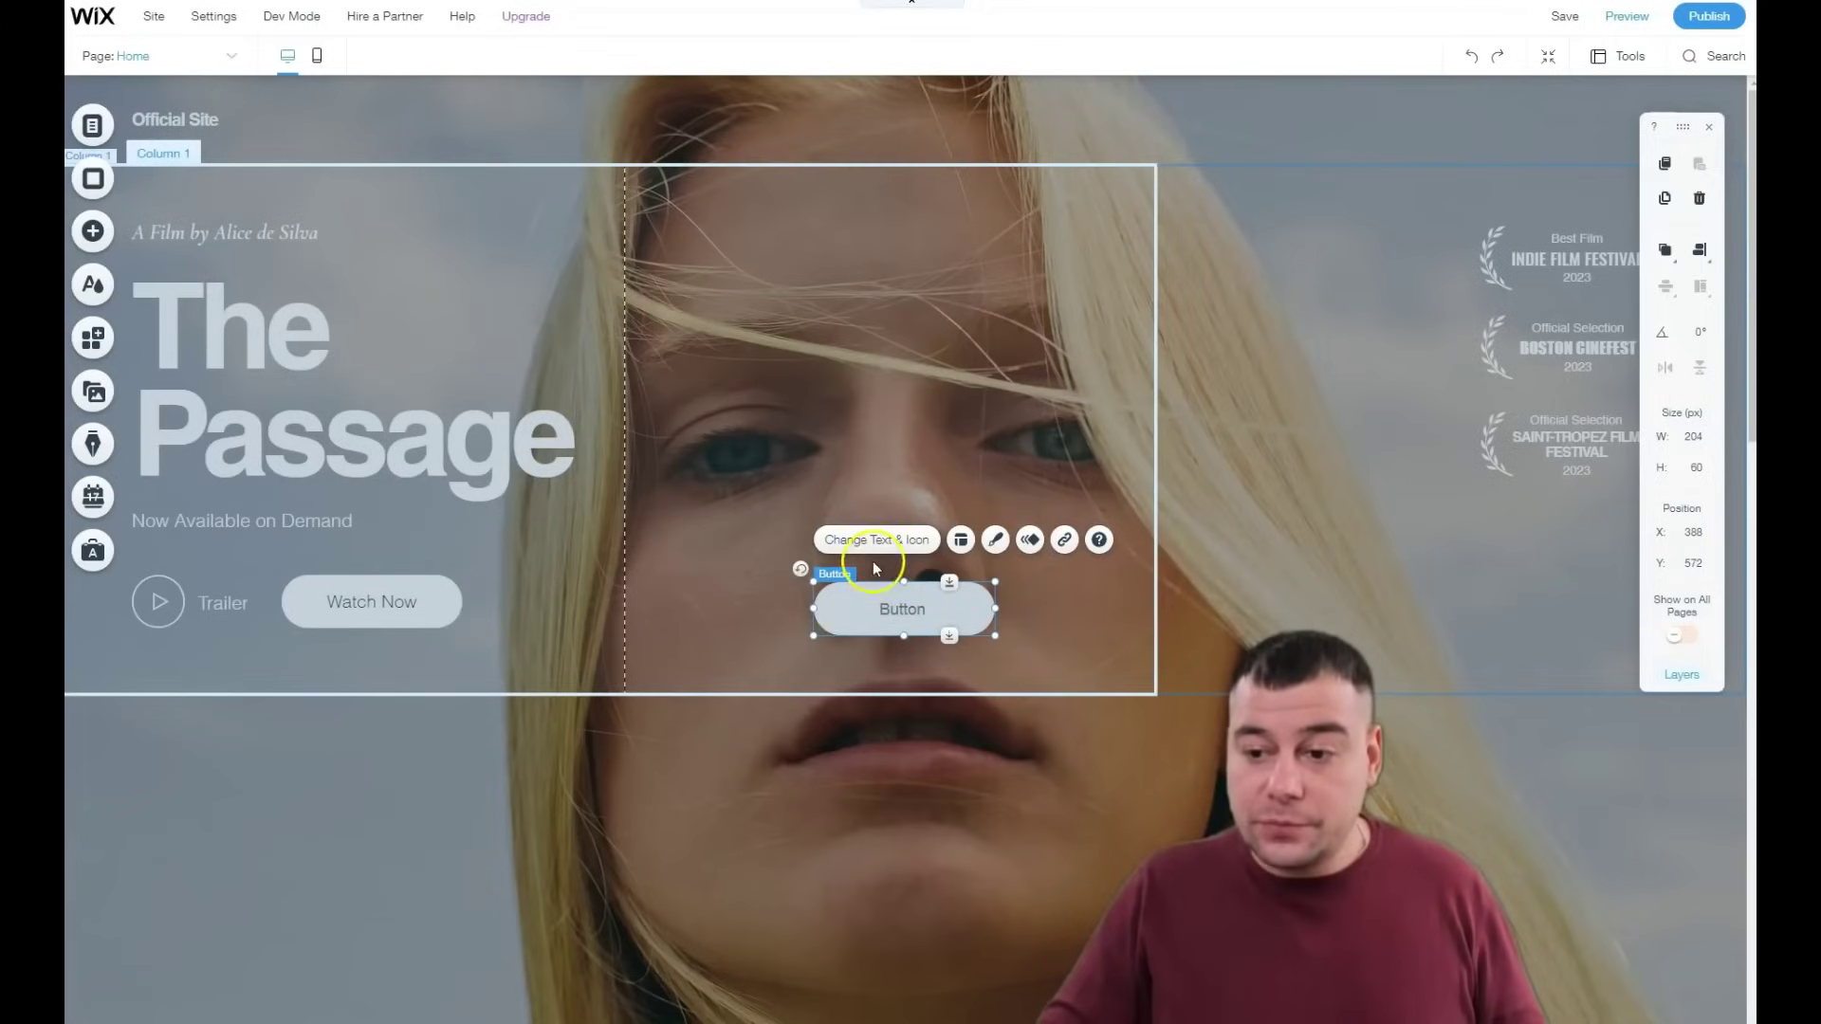
right_click(881, 622)
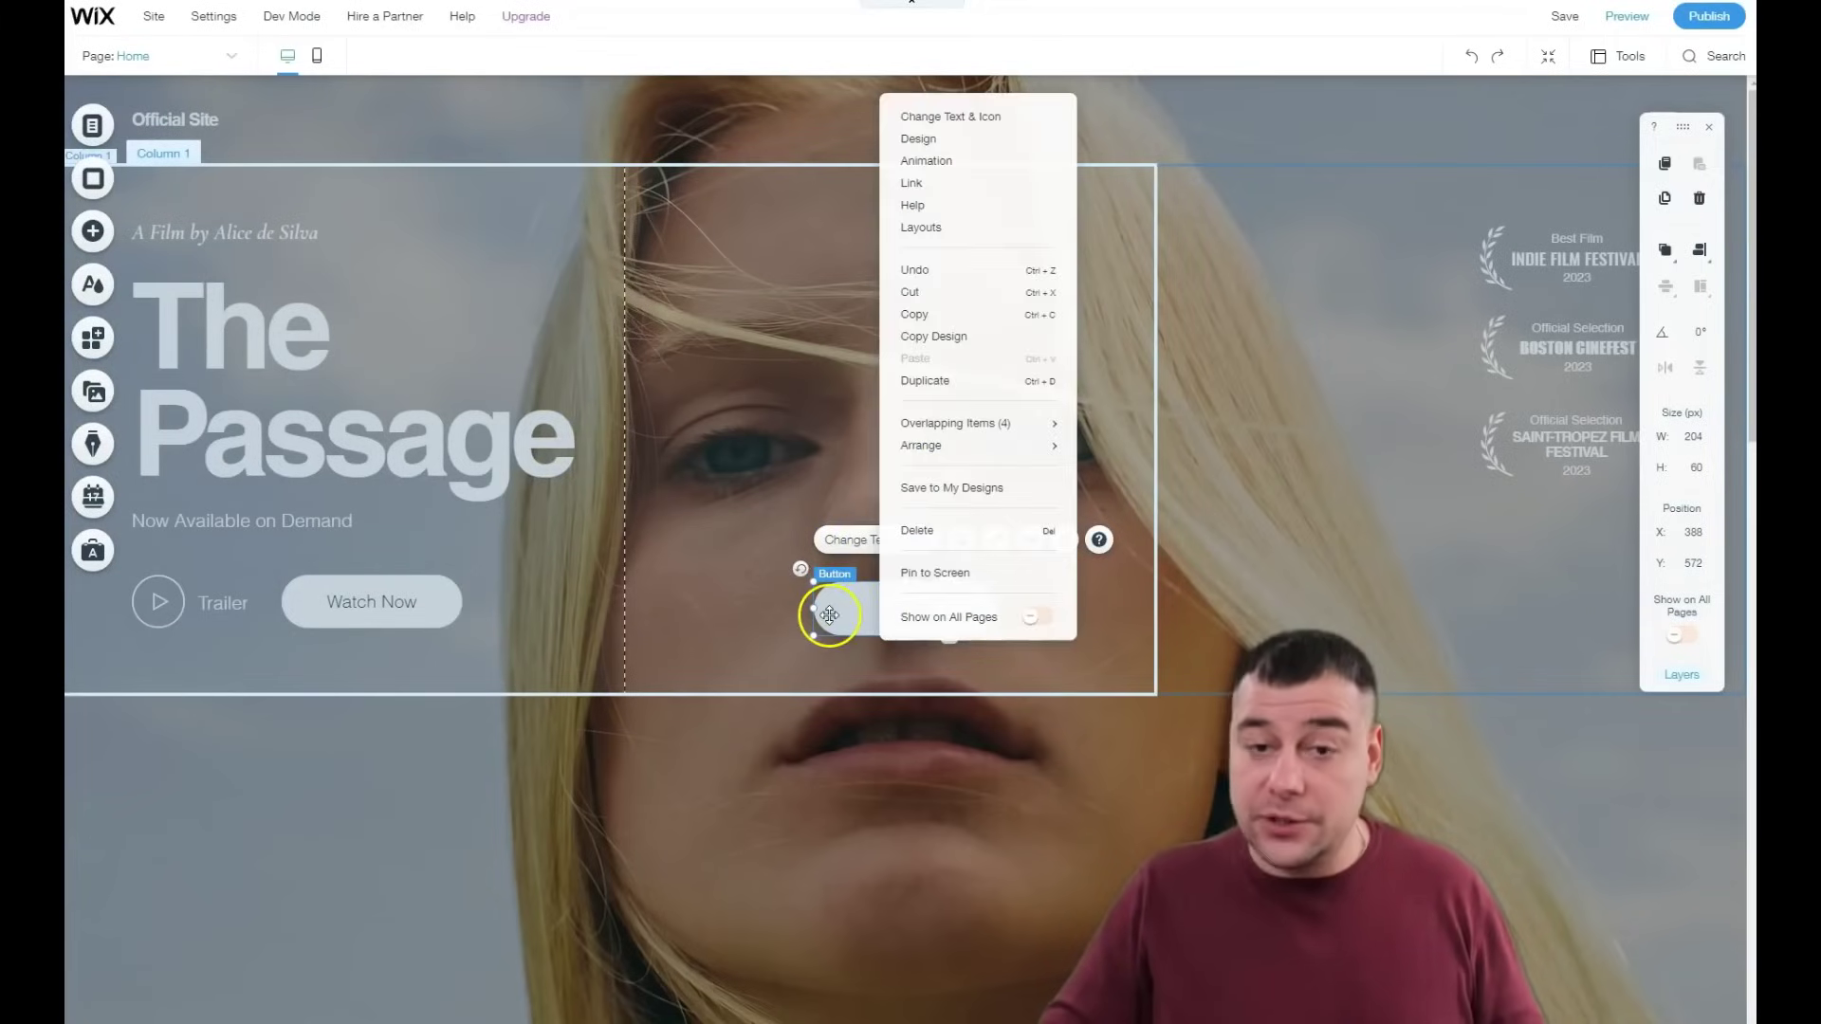
left_click(927, 530)
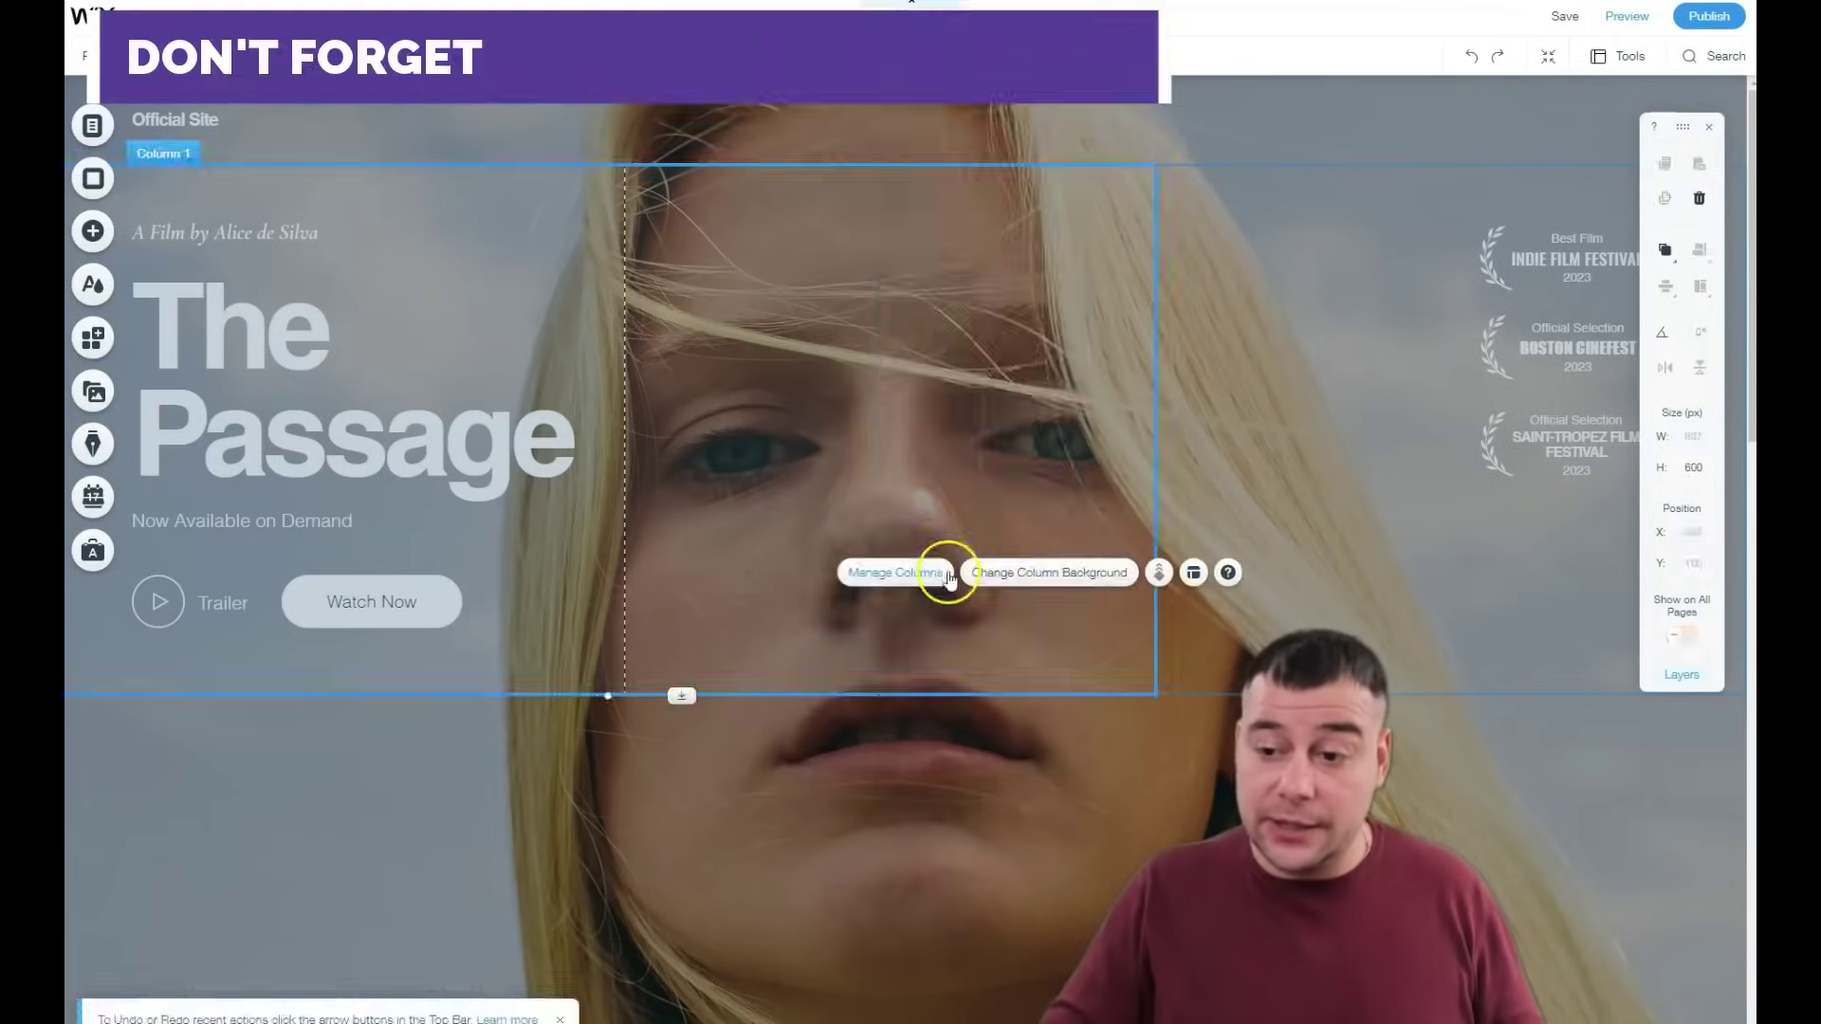
Step: Select the Watch Now button in the top strip and look over its layout, design and link options
left_click(327, 604)
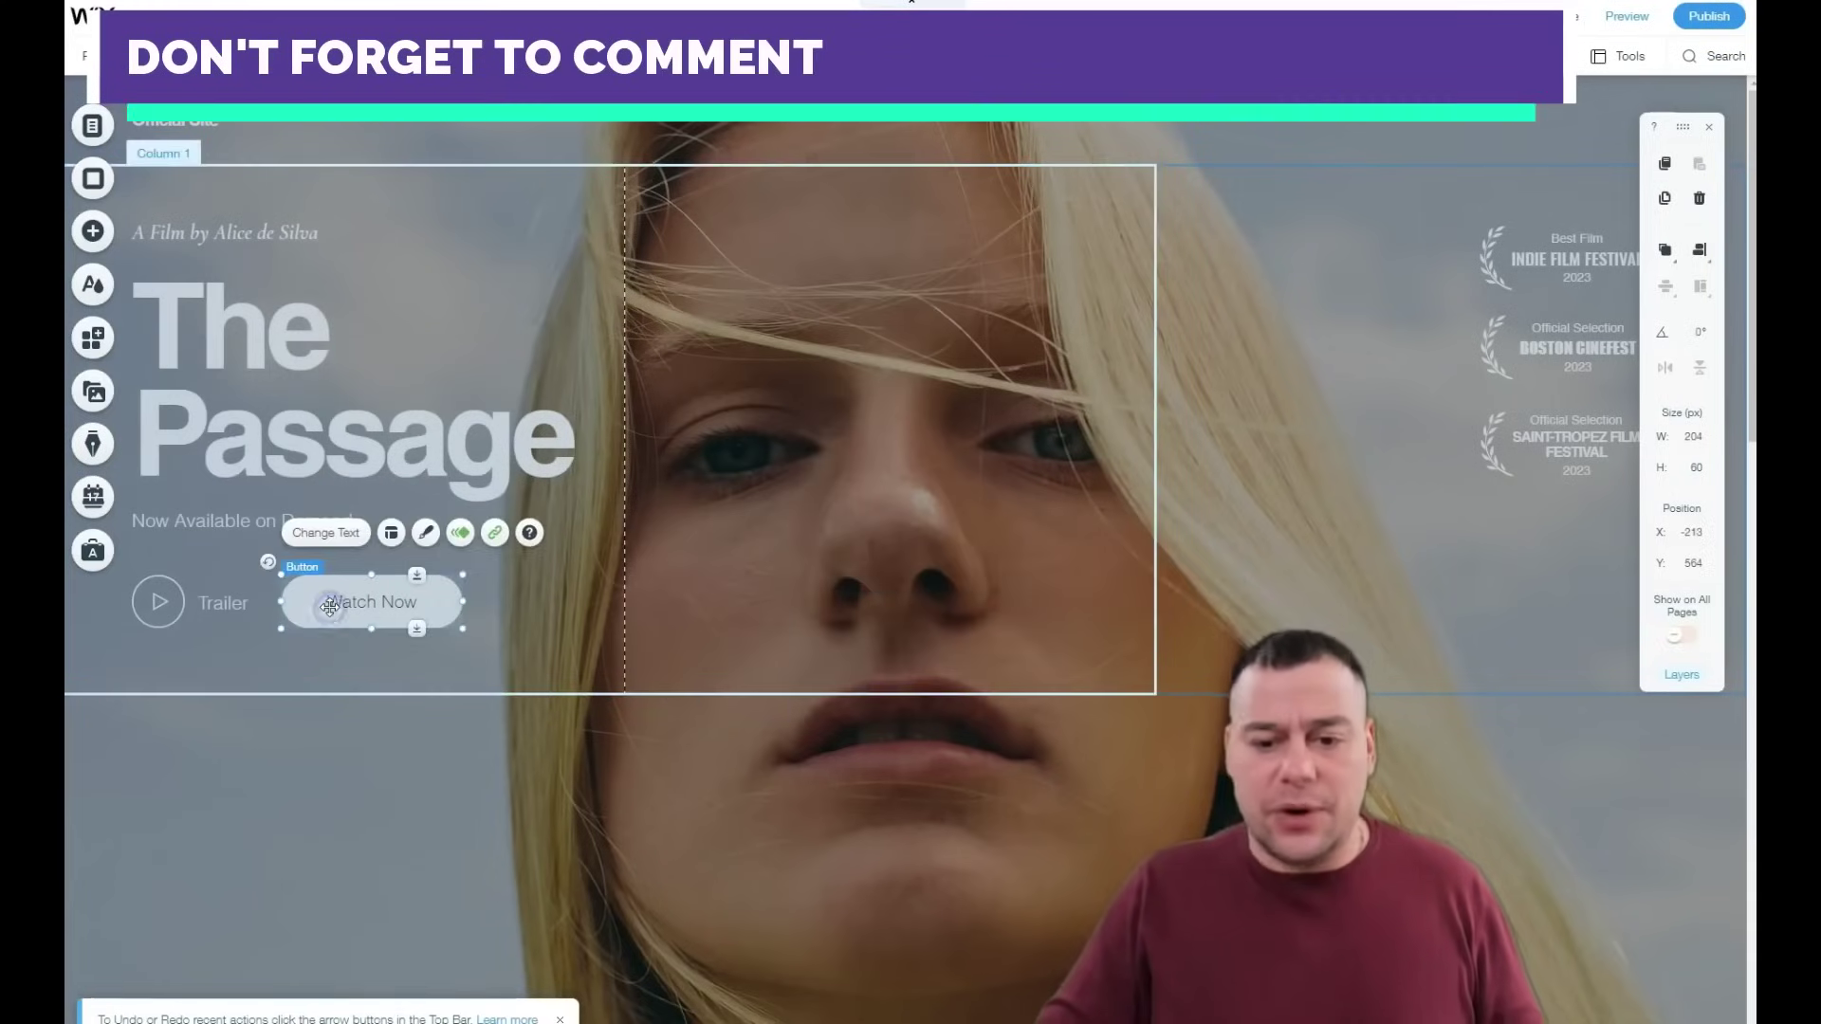
left_click(441, 587)
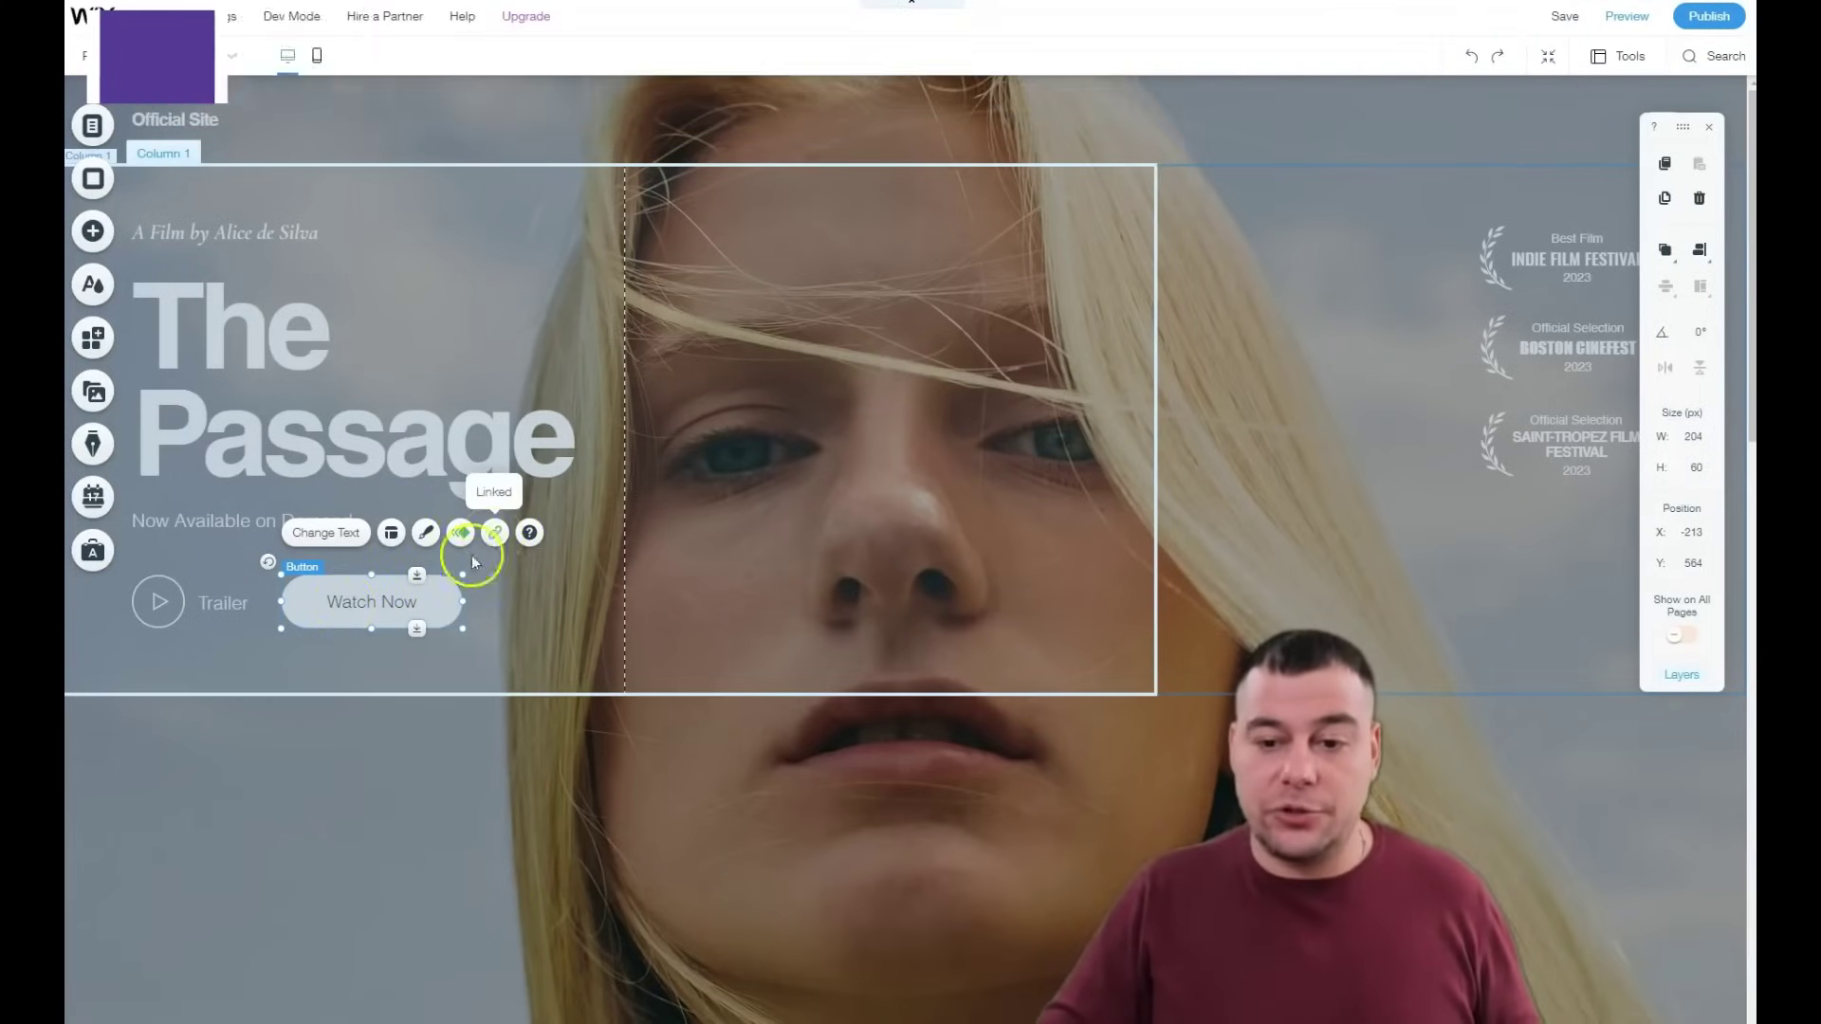
left_click(496, 536)
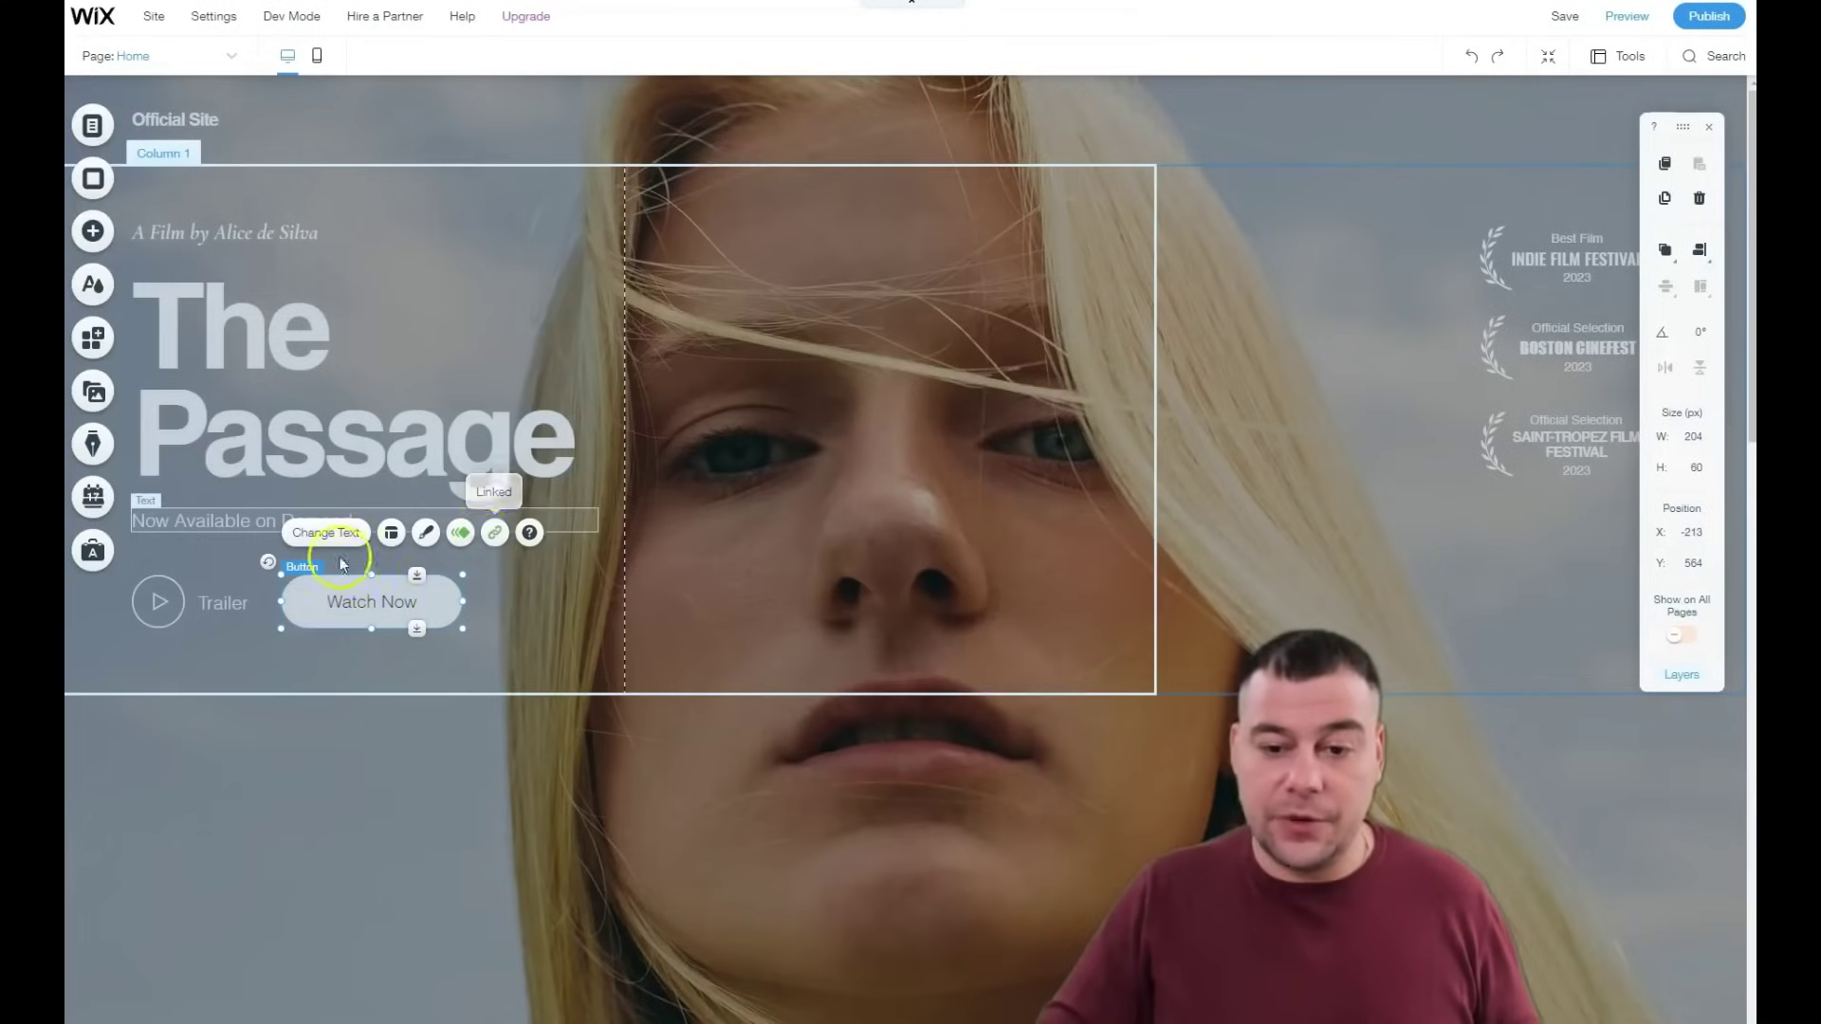
left_click(395, 535)
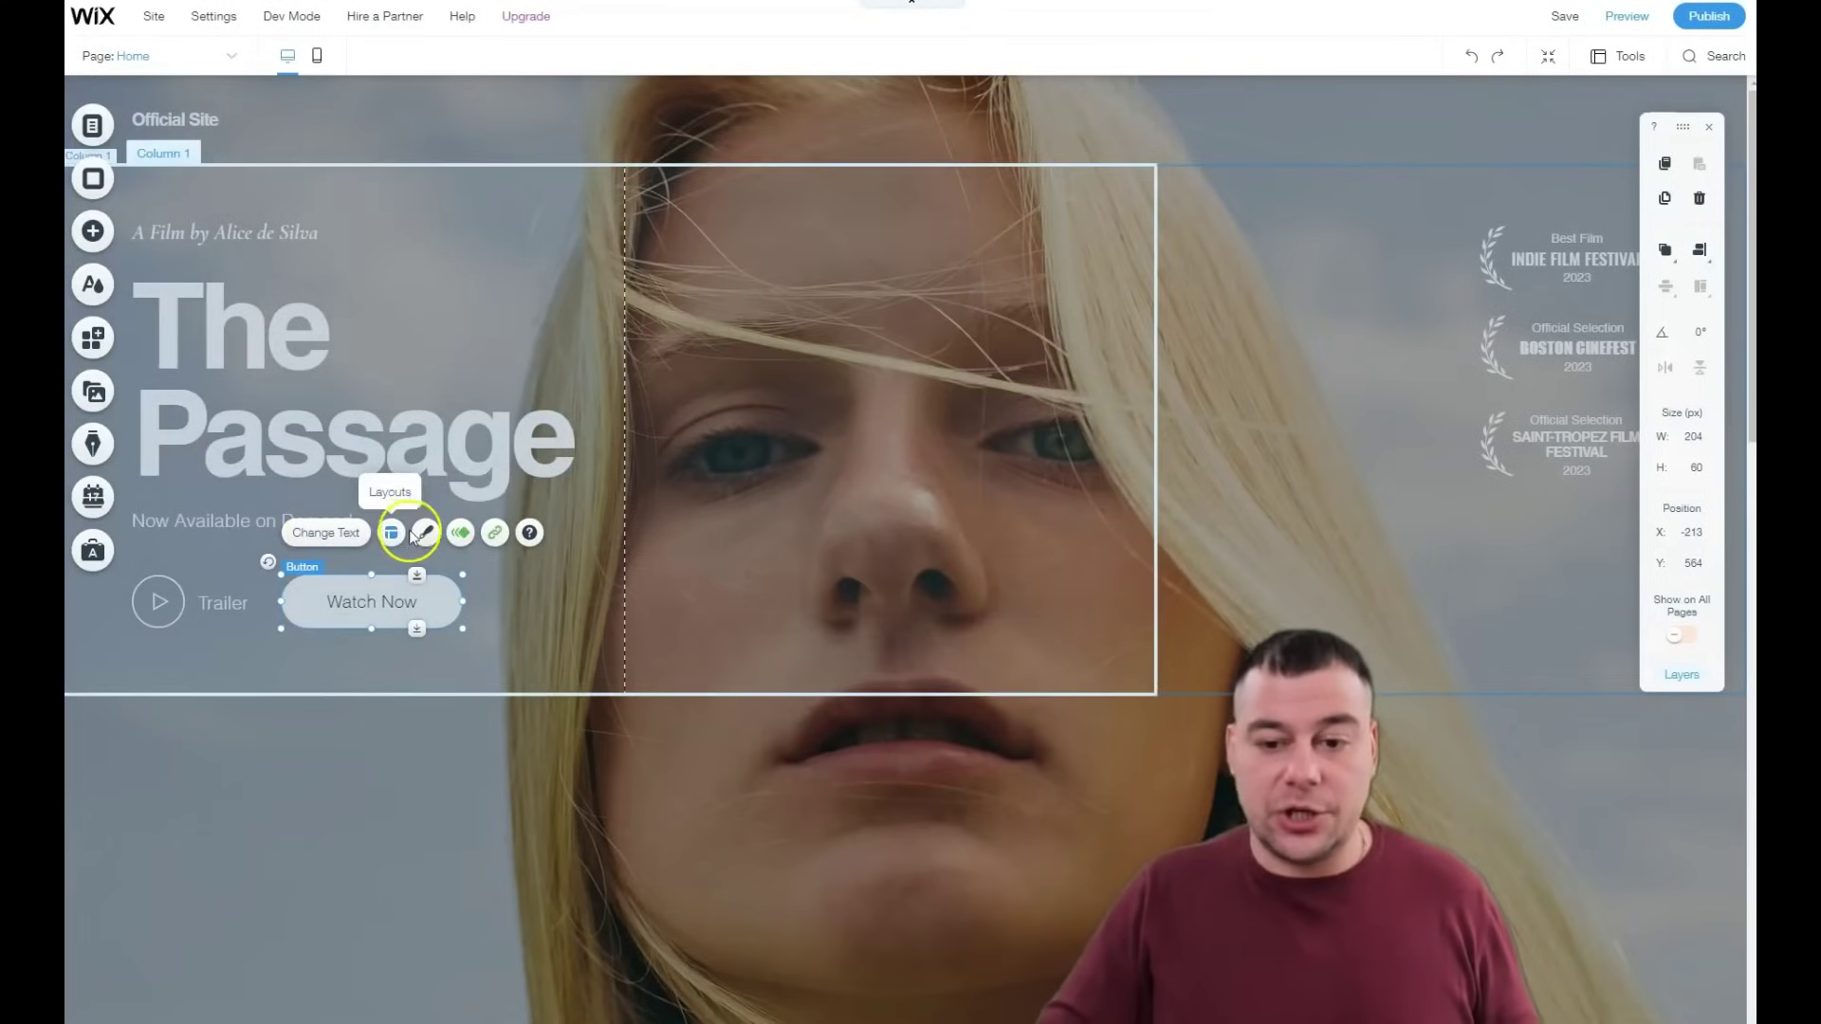
left_click(482, 535)
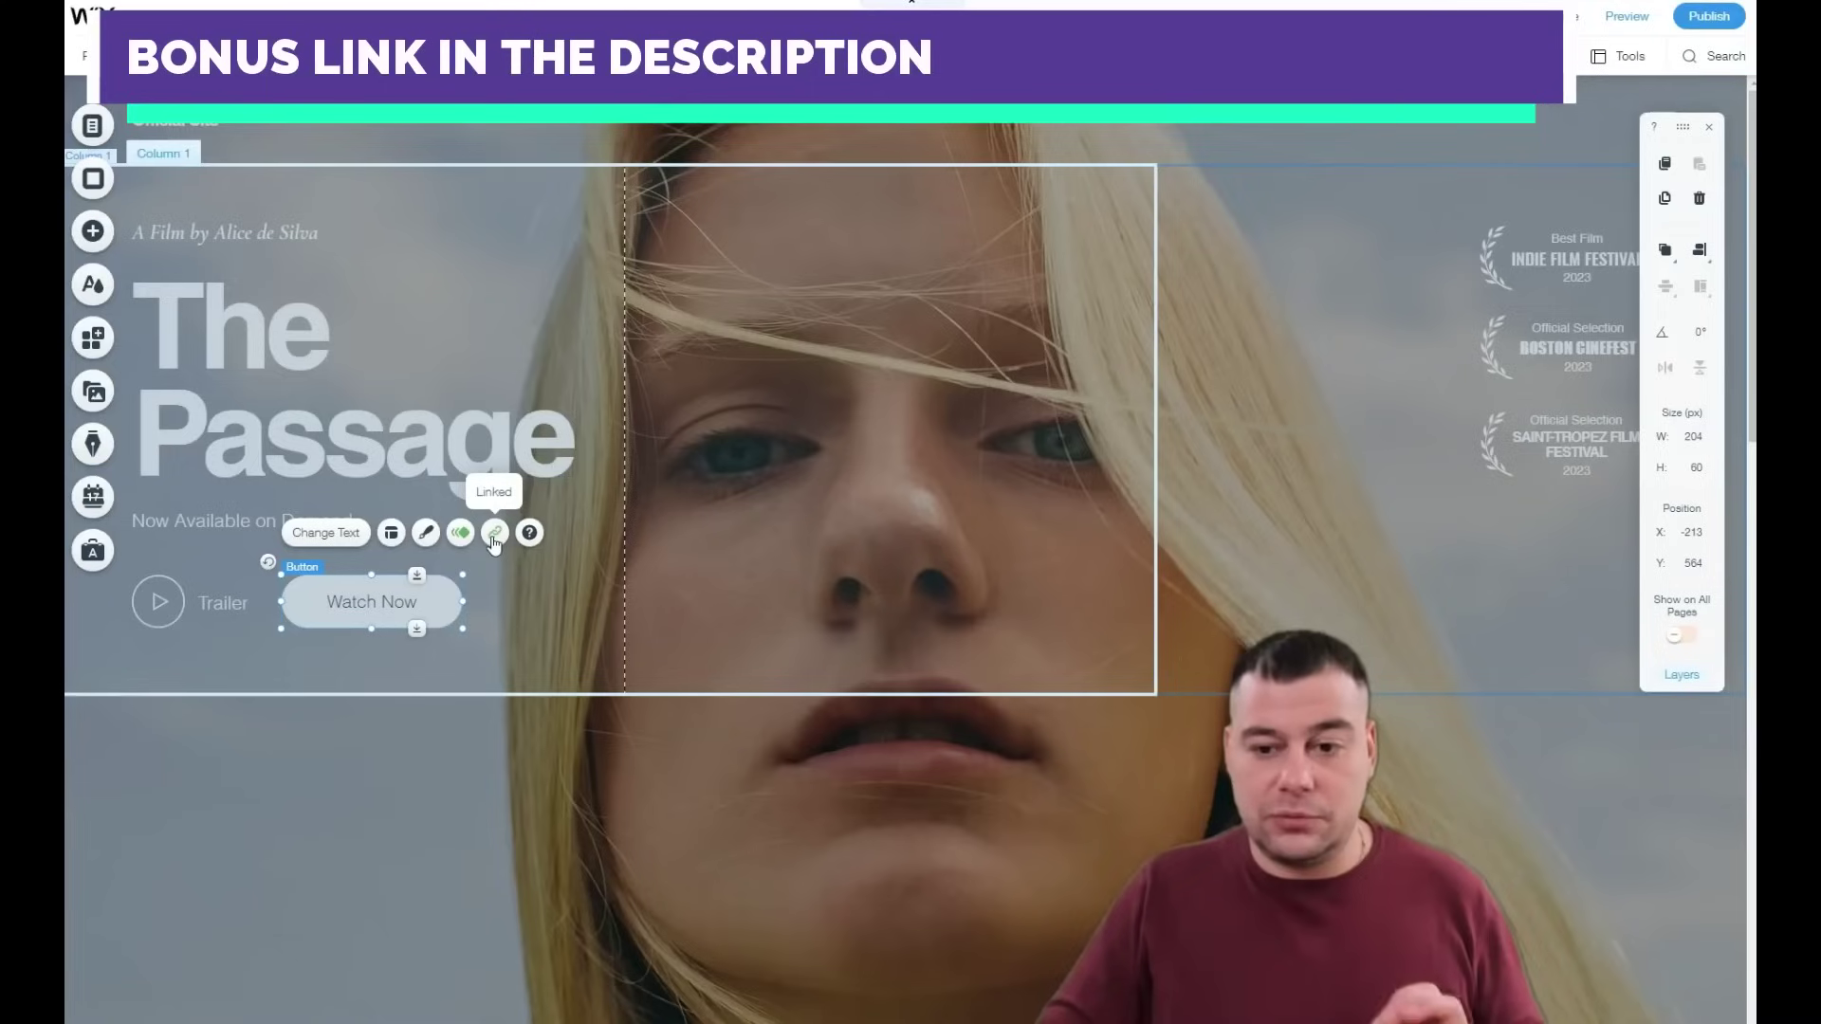
Step: Examine the Watch Now button's link types, including Page and Email, and close the link settings without saving
left_click(494, 534)
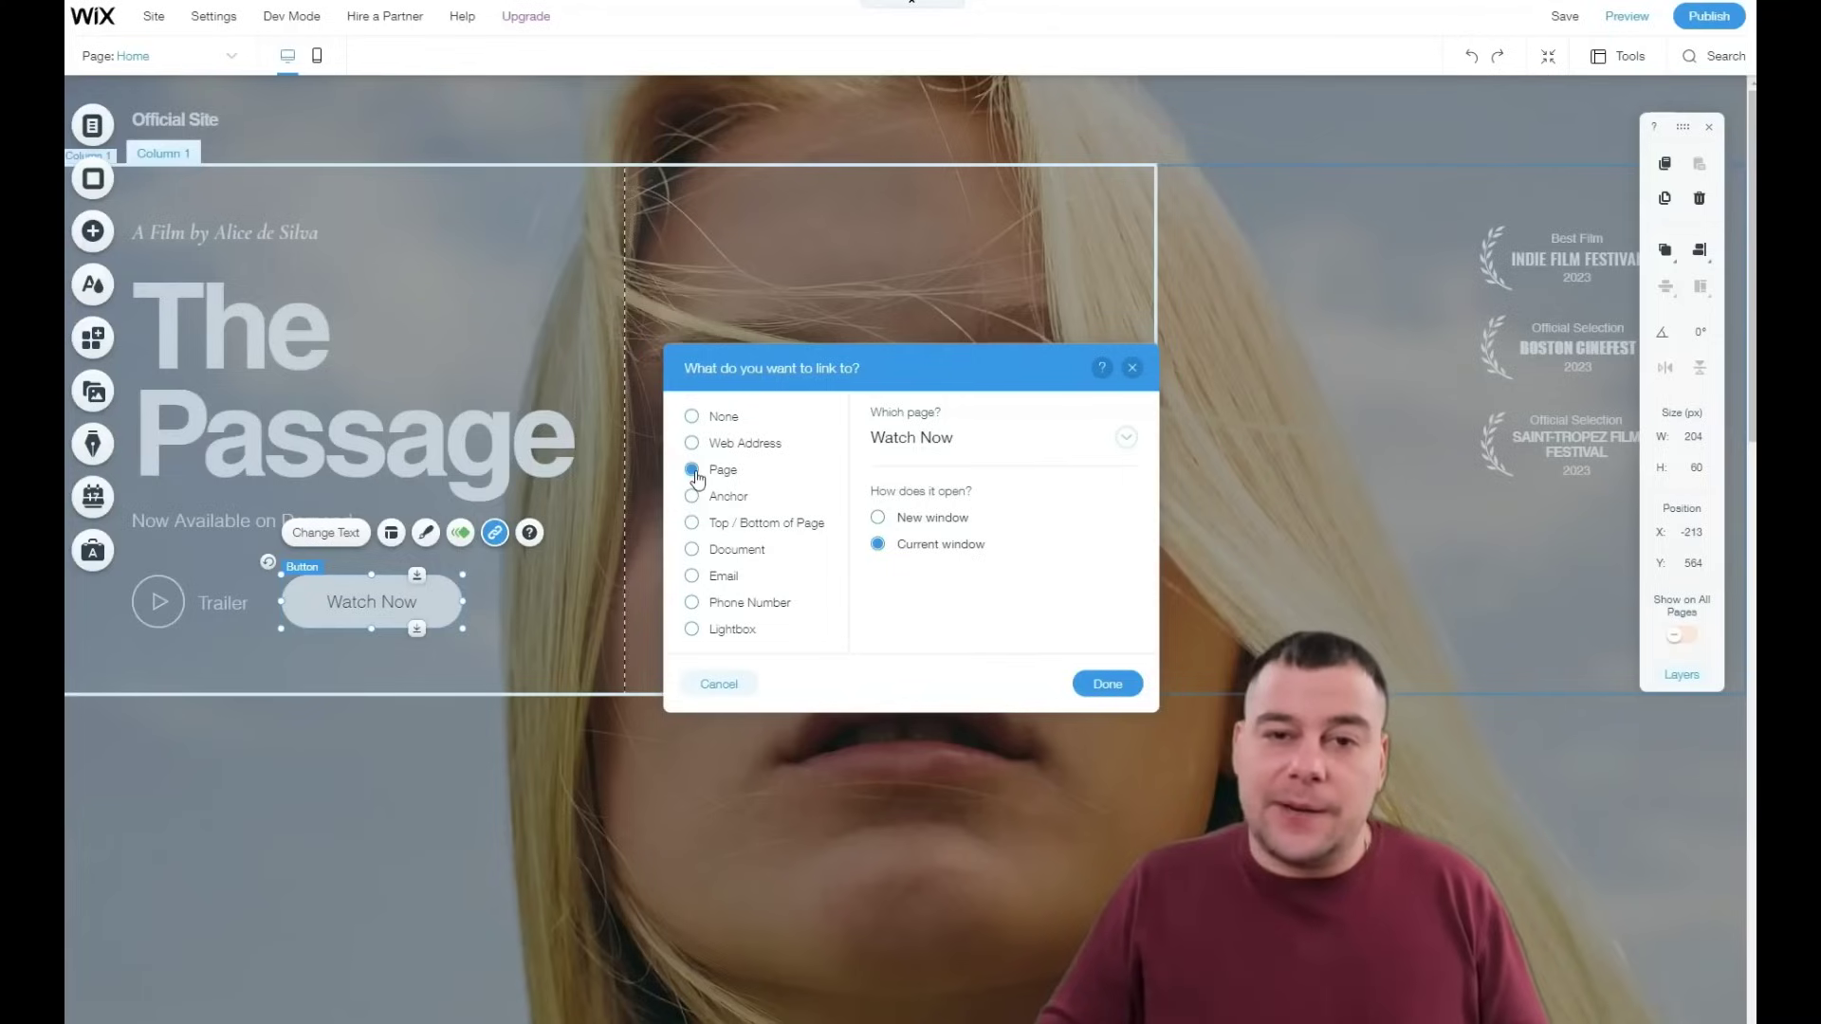
left_click(703, 598)
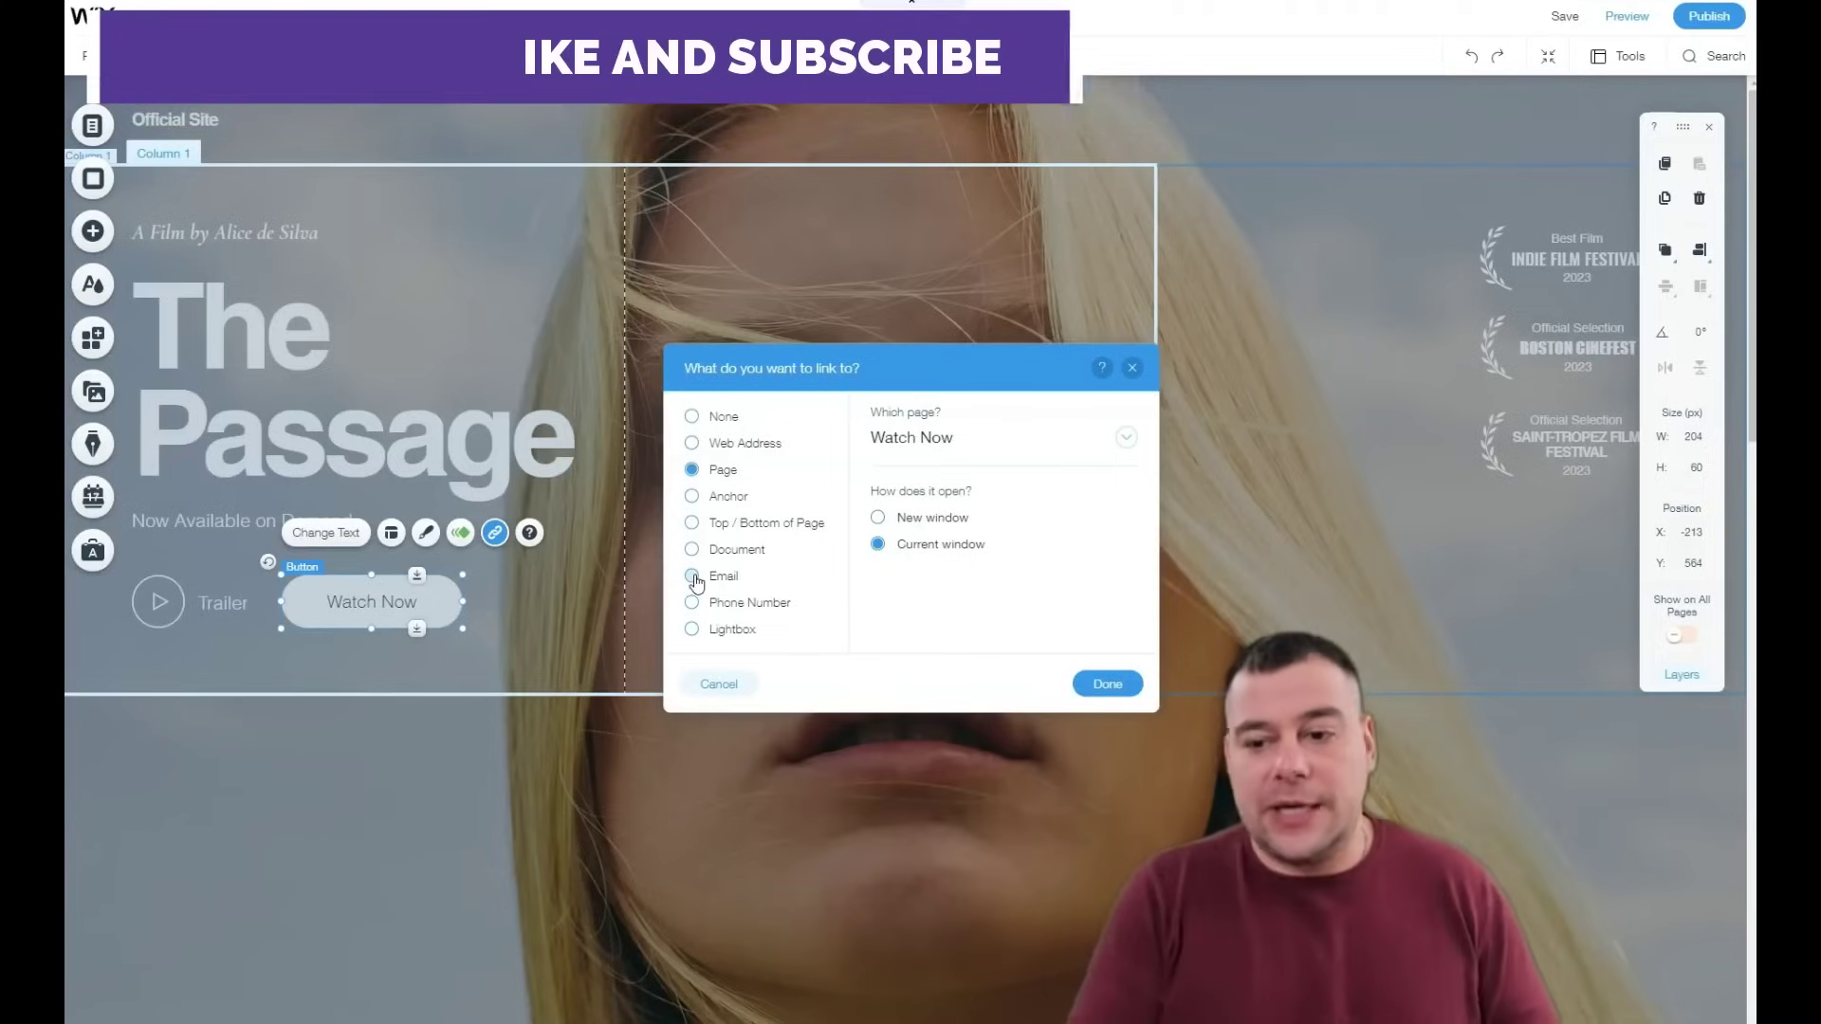
left_click(692, 576)
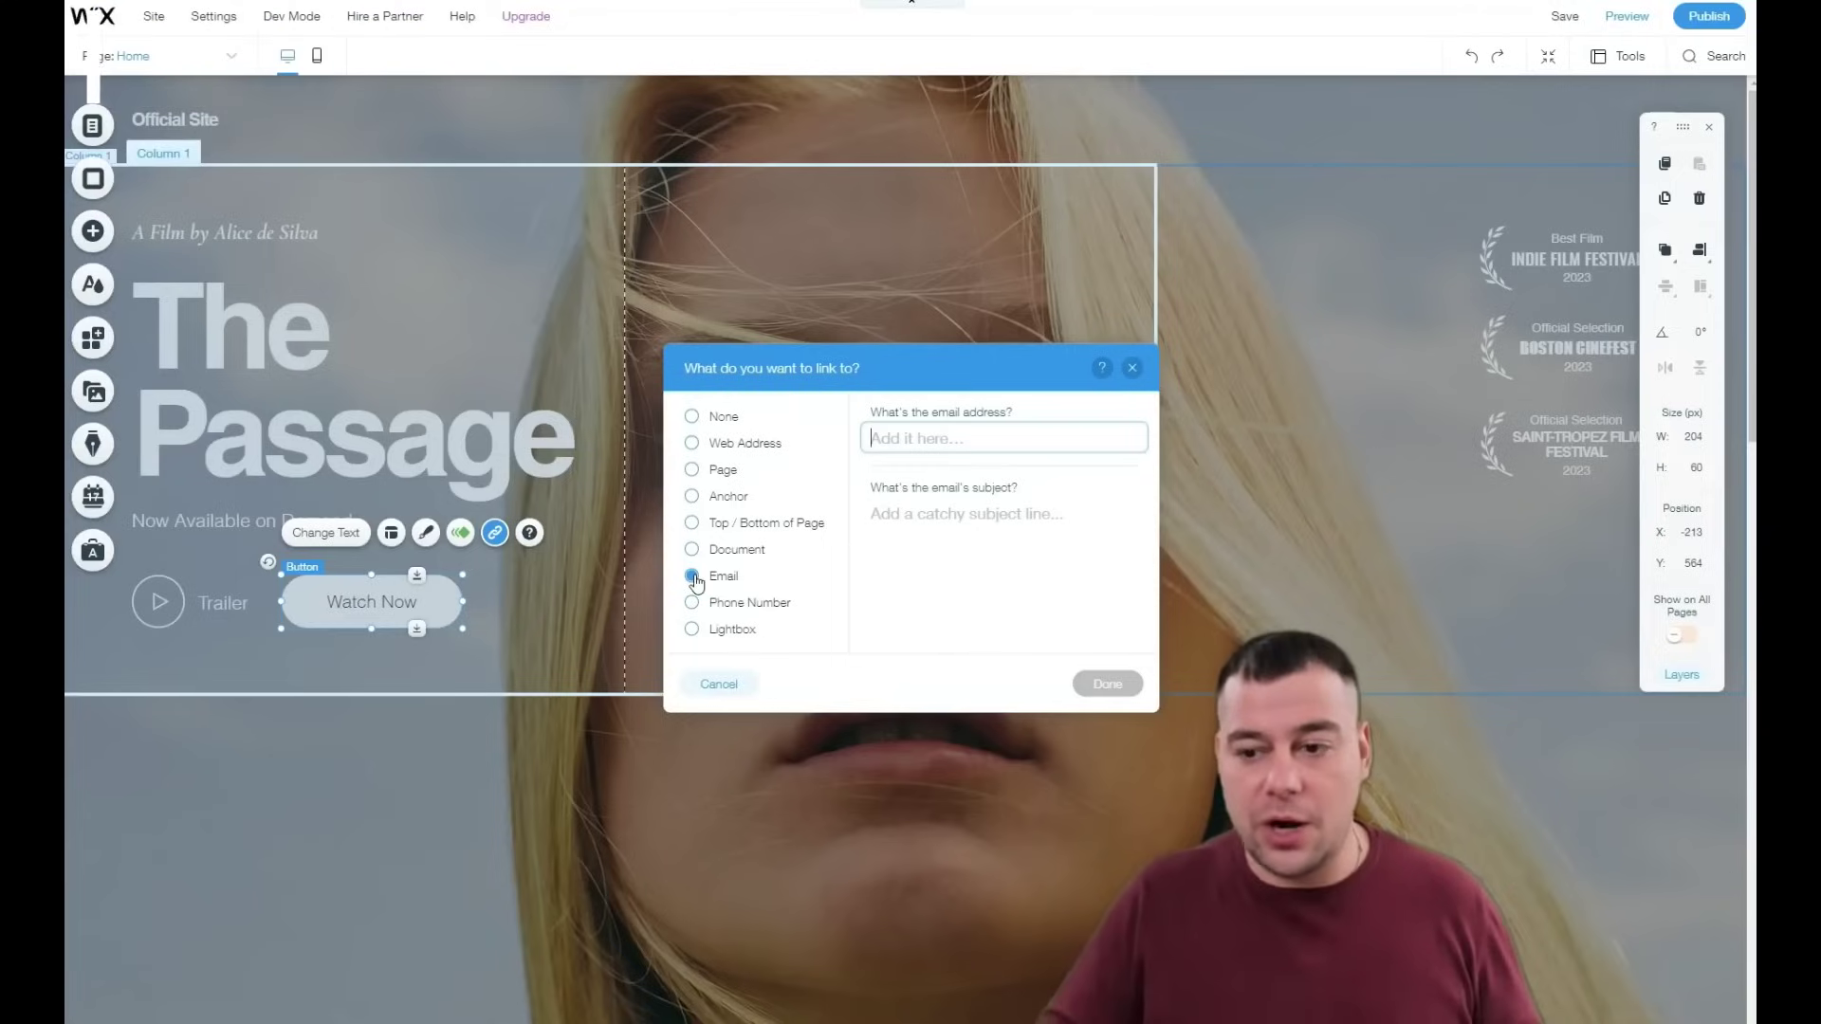
left_click(697, 586)
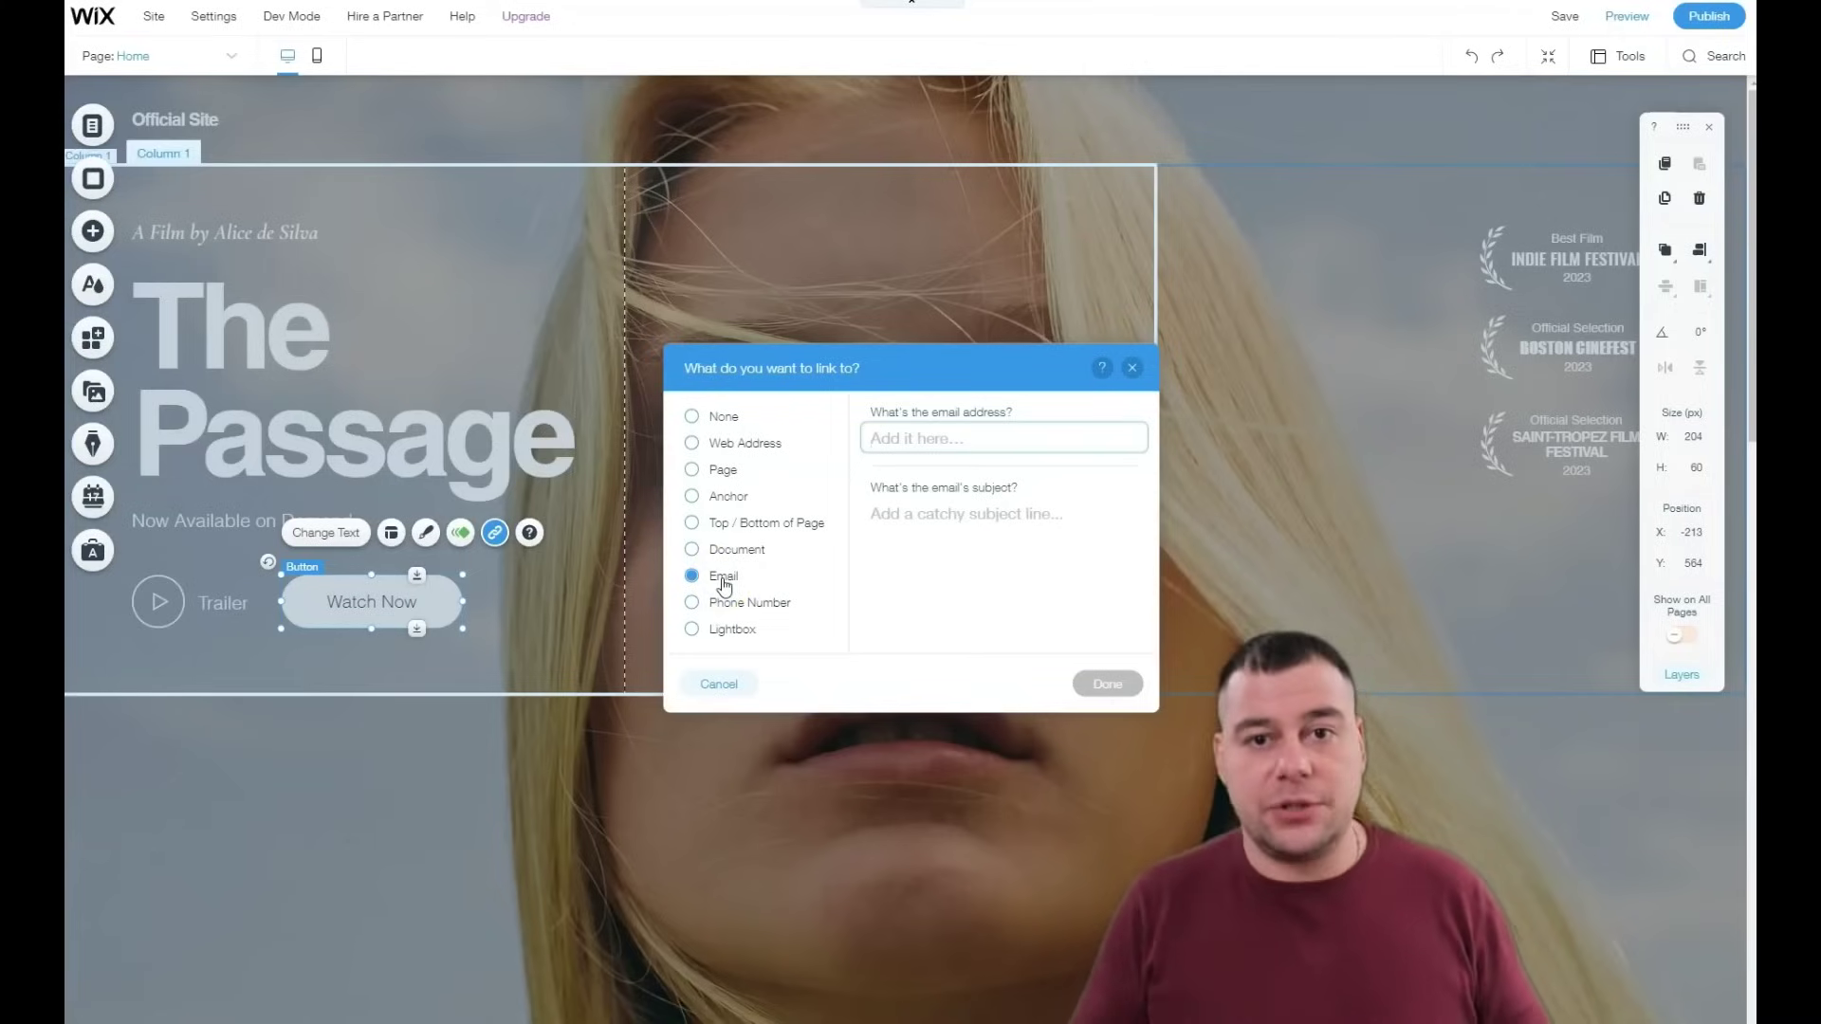
left_click(1096, 334)
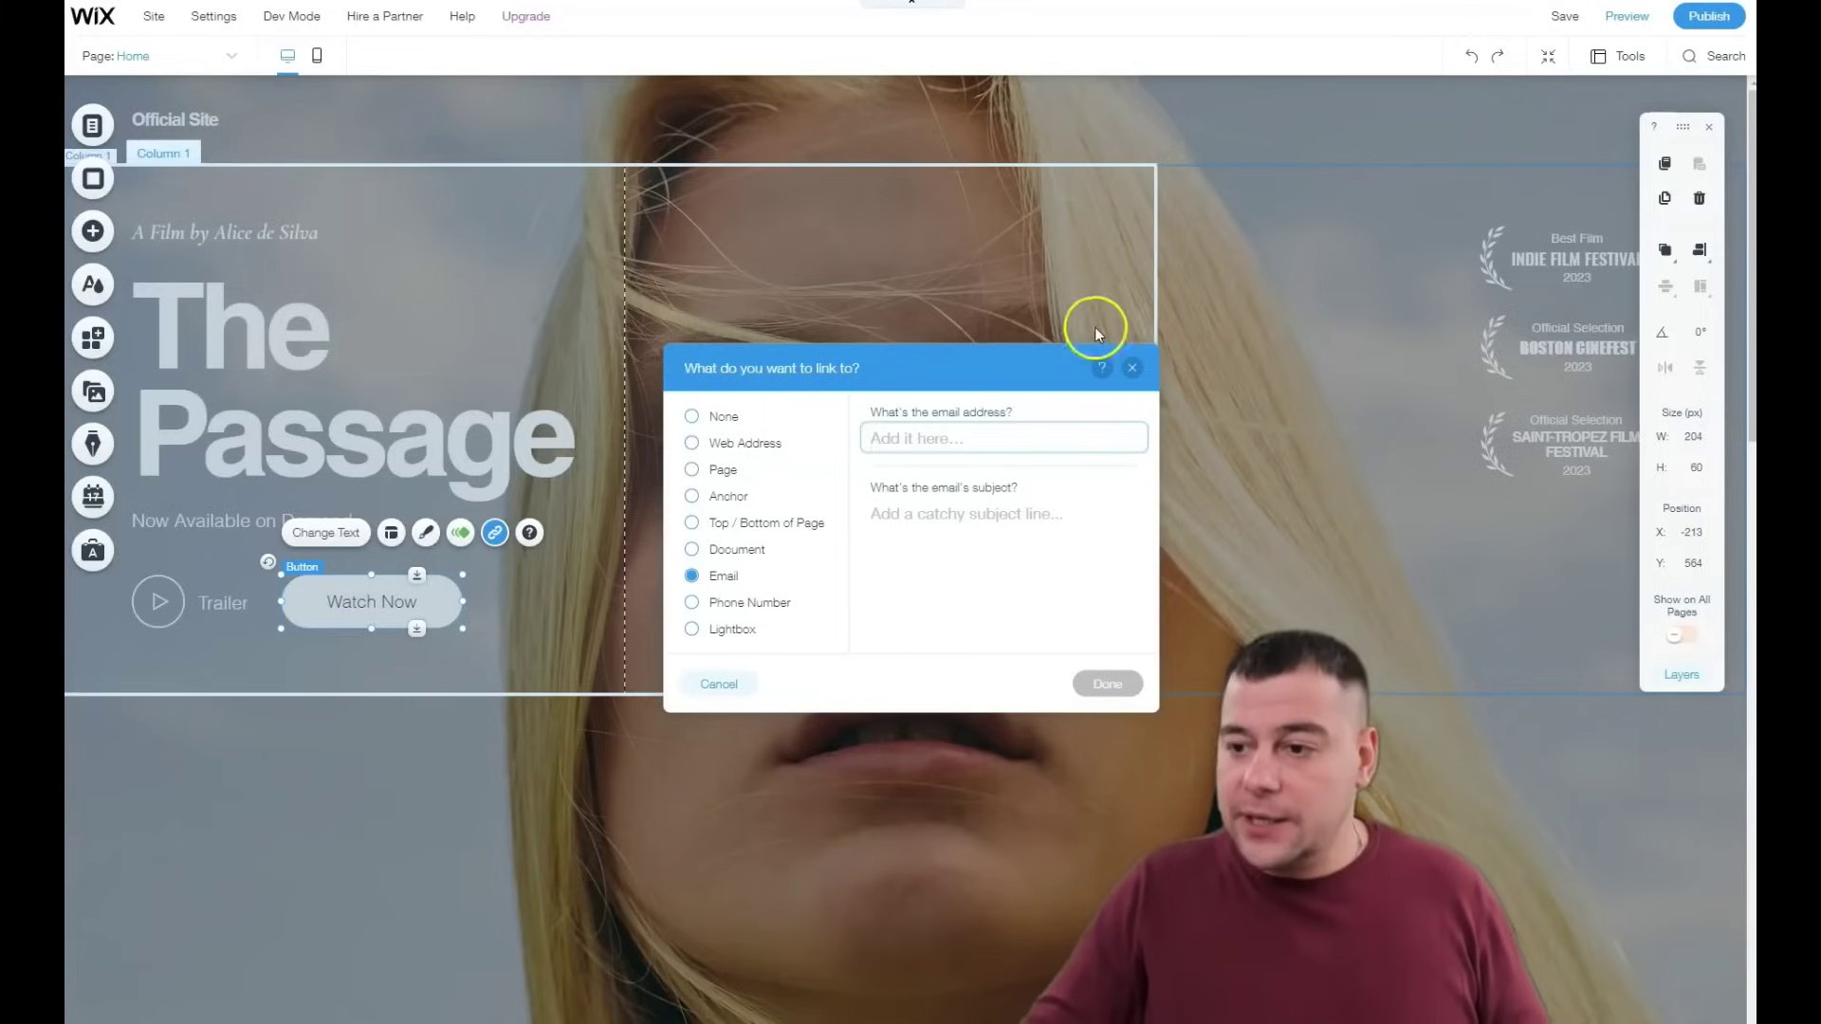
left_click(1131, 369)
Step: Browse the addable elements from Button and Gallery through Box and Lists & Grids to Video & Music
scroll(662, 655, "down", 4)
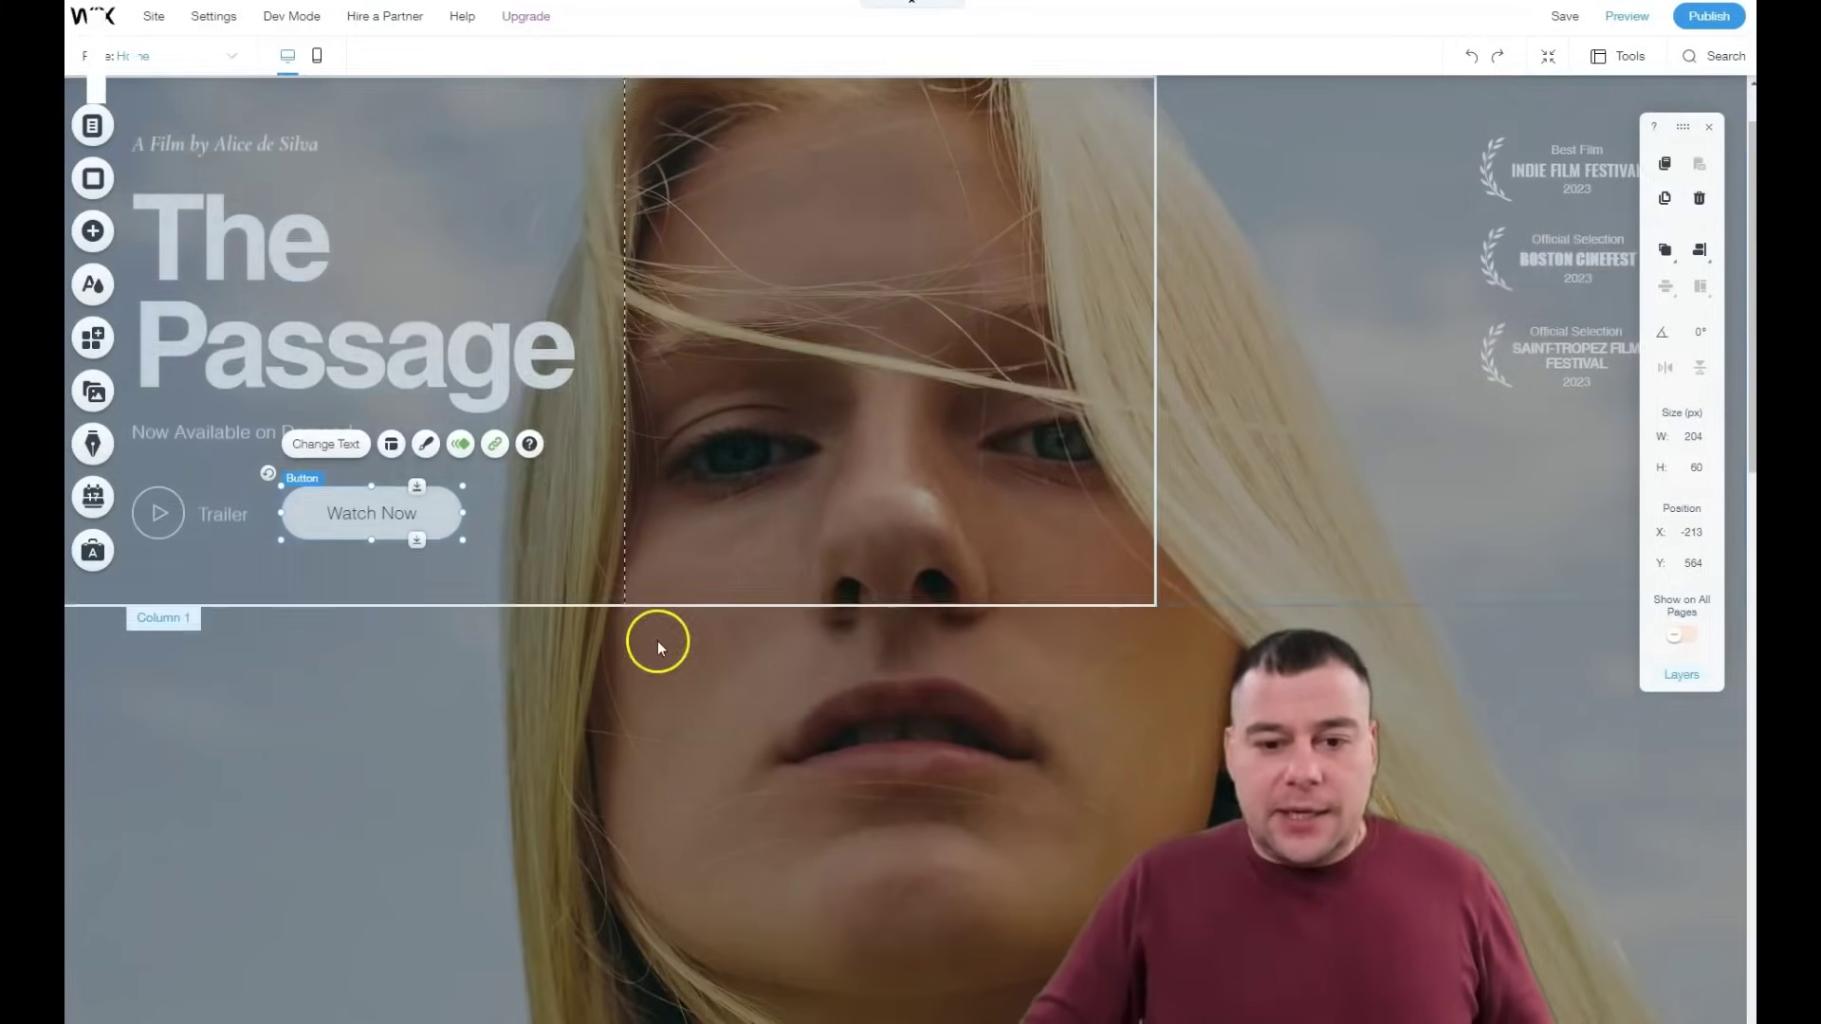
left_click(510, 595)
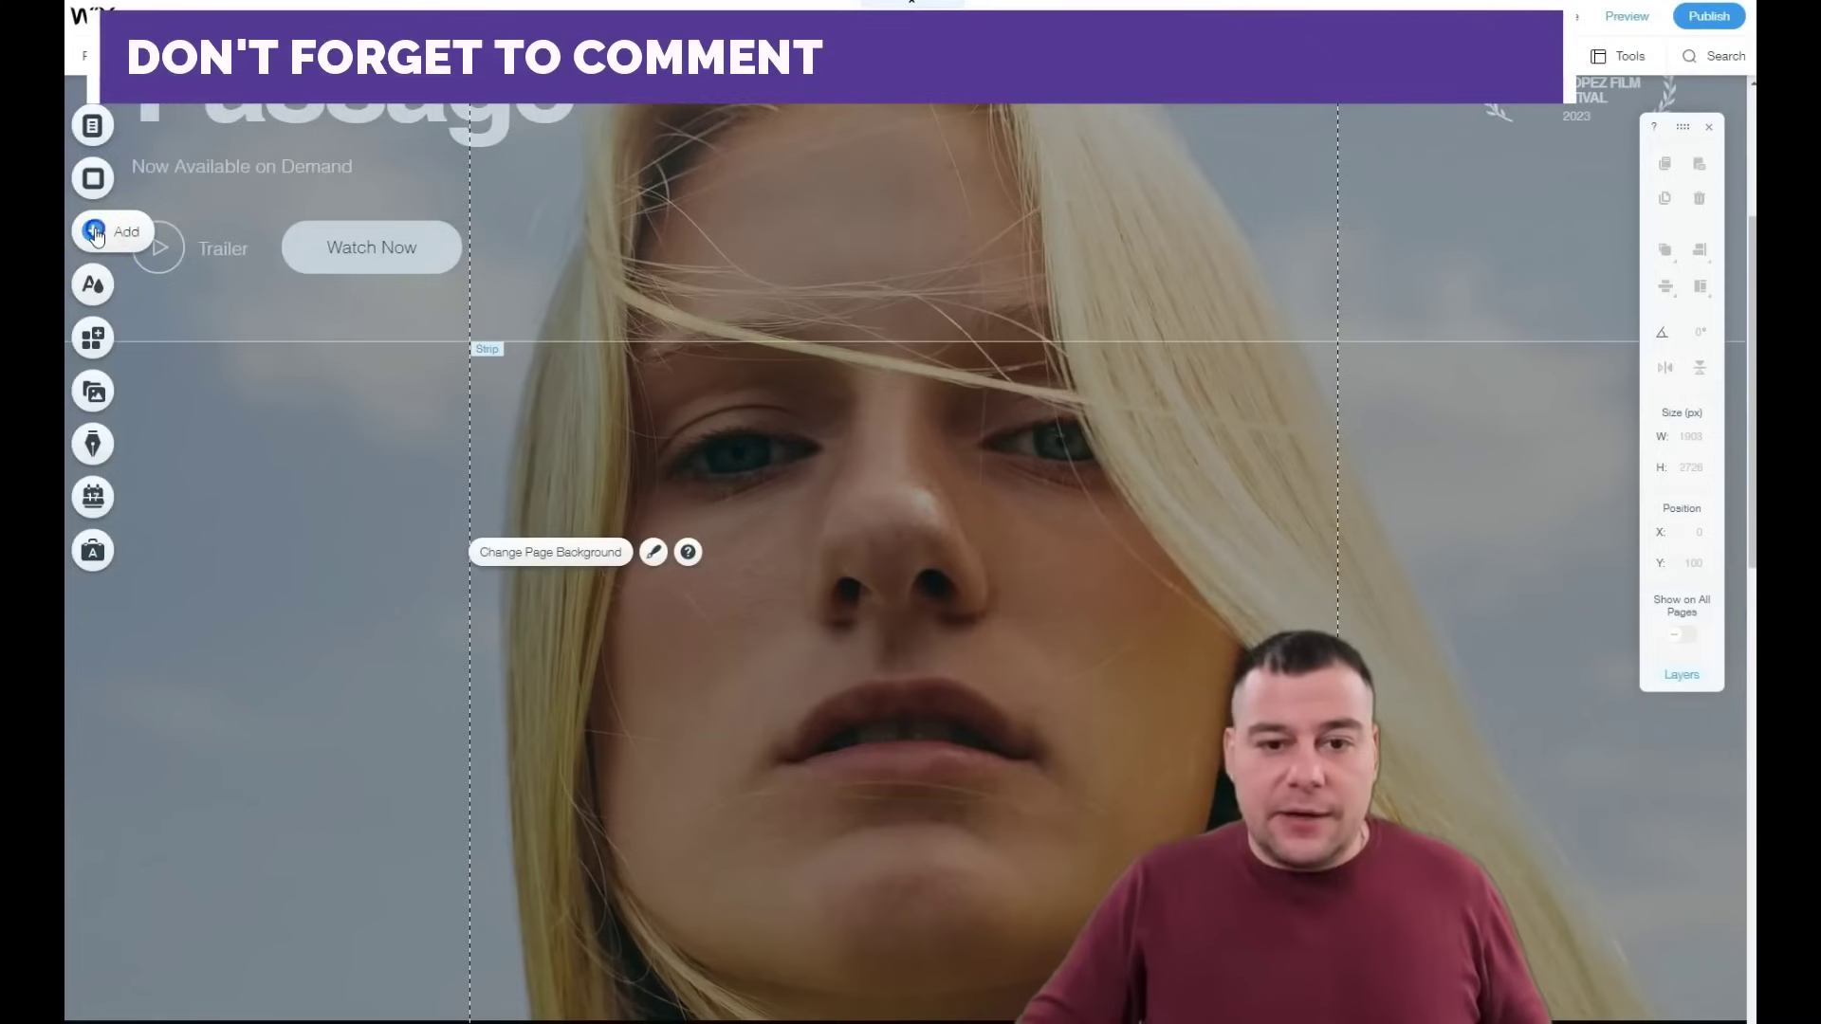
left_click(93, 231)
left_click(158, 254)
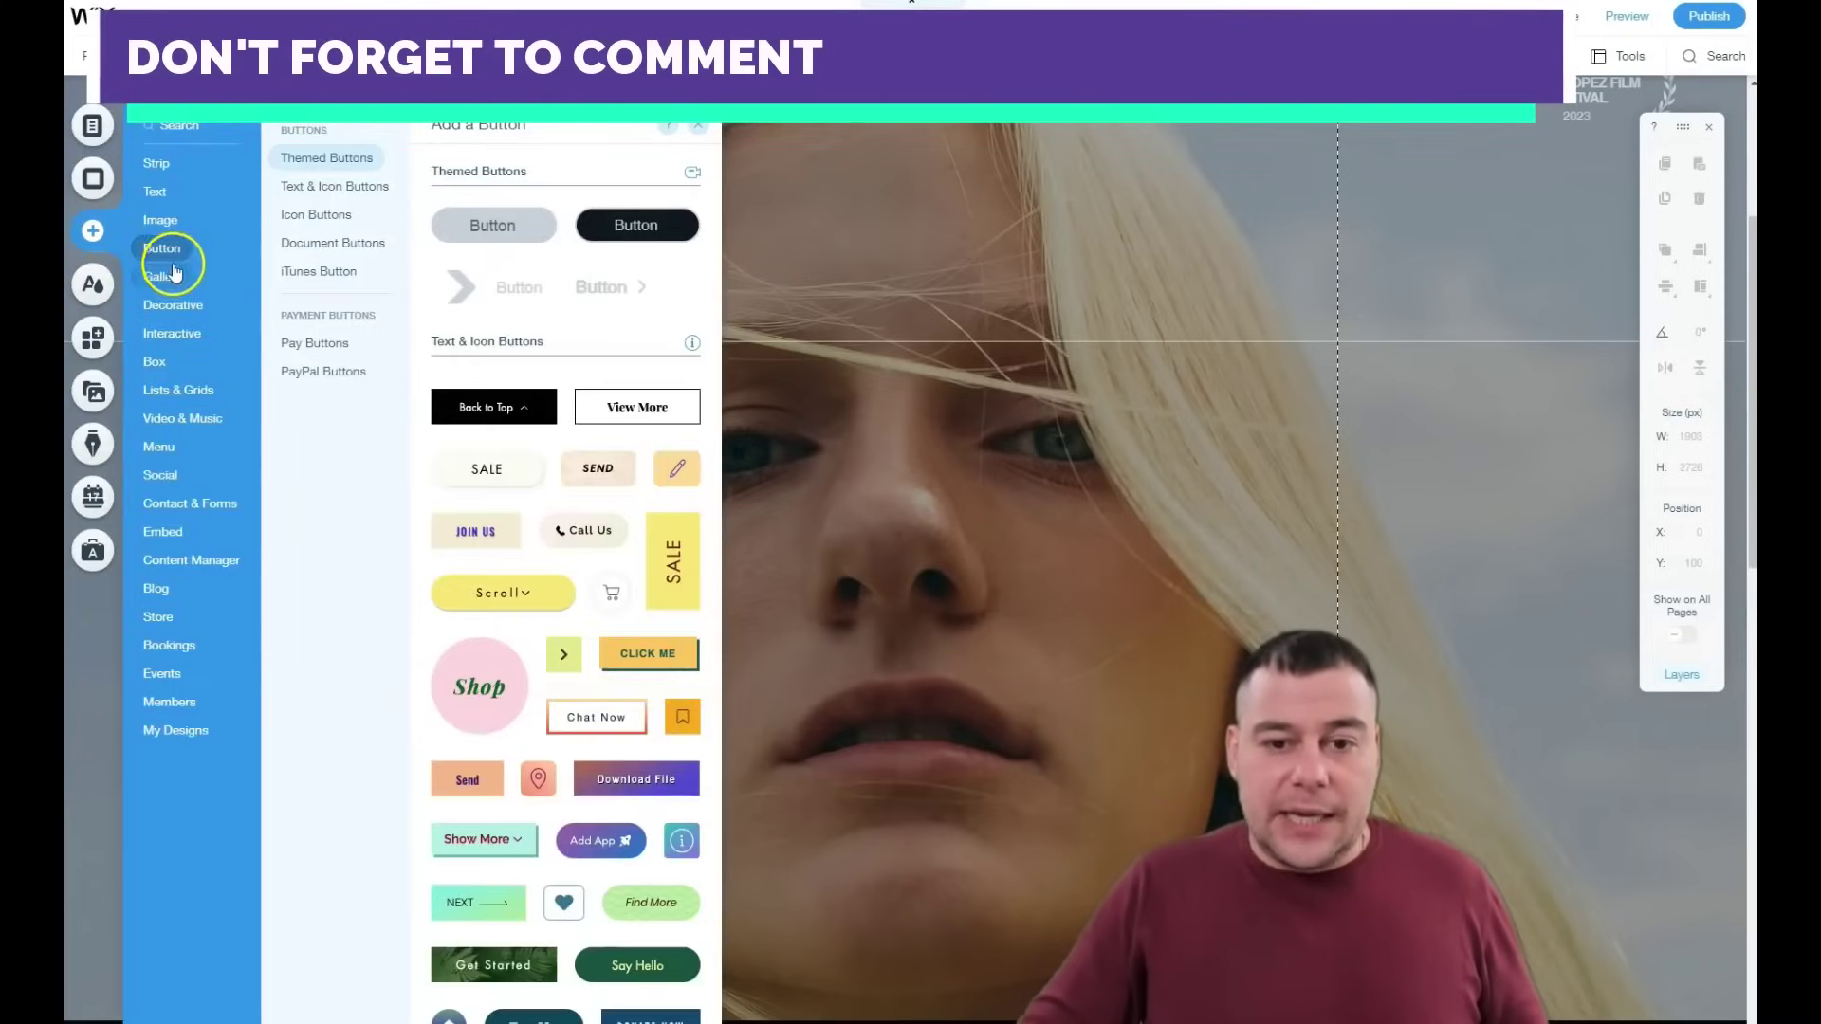
left_click(169, 276)
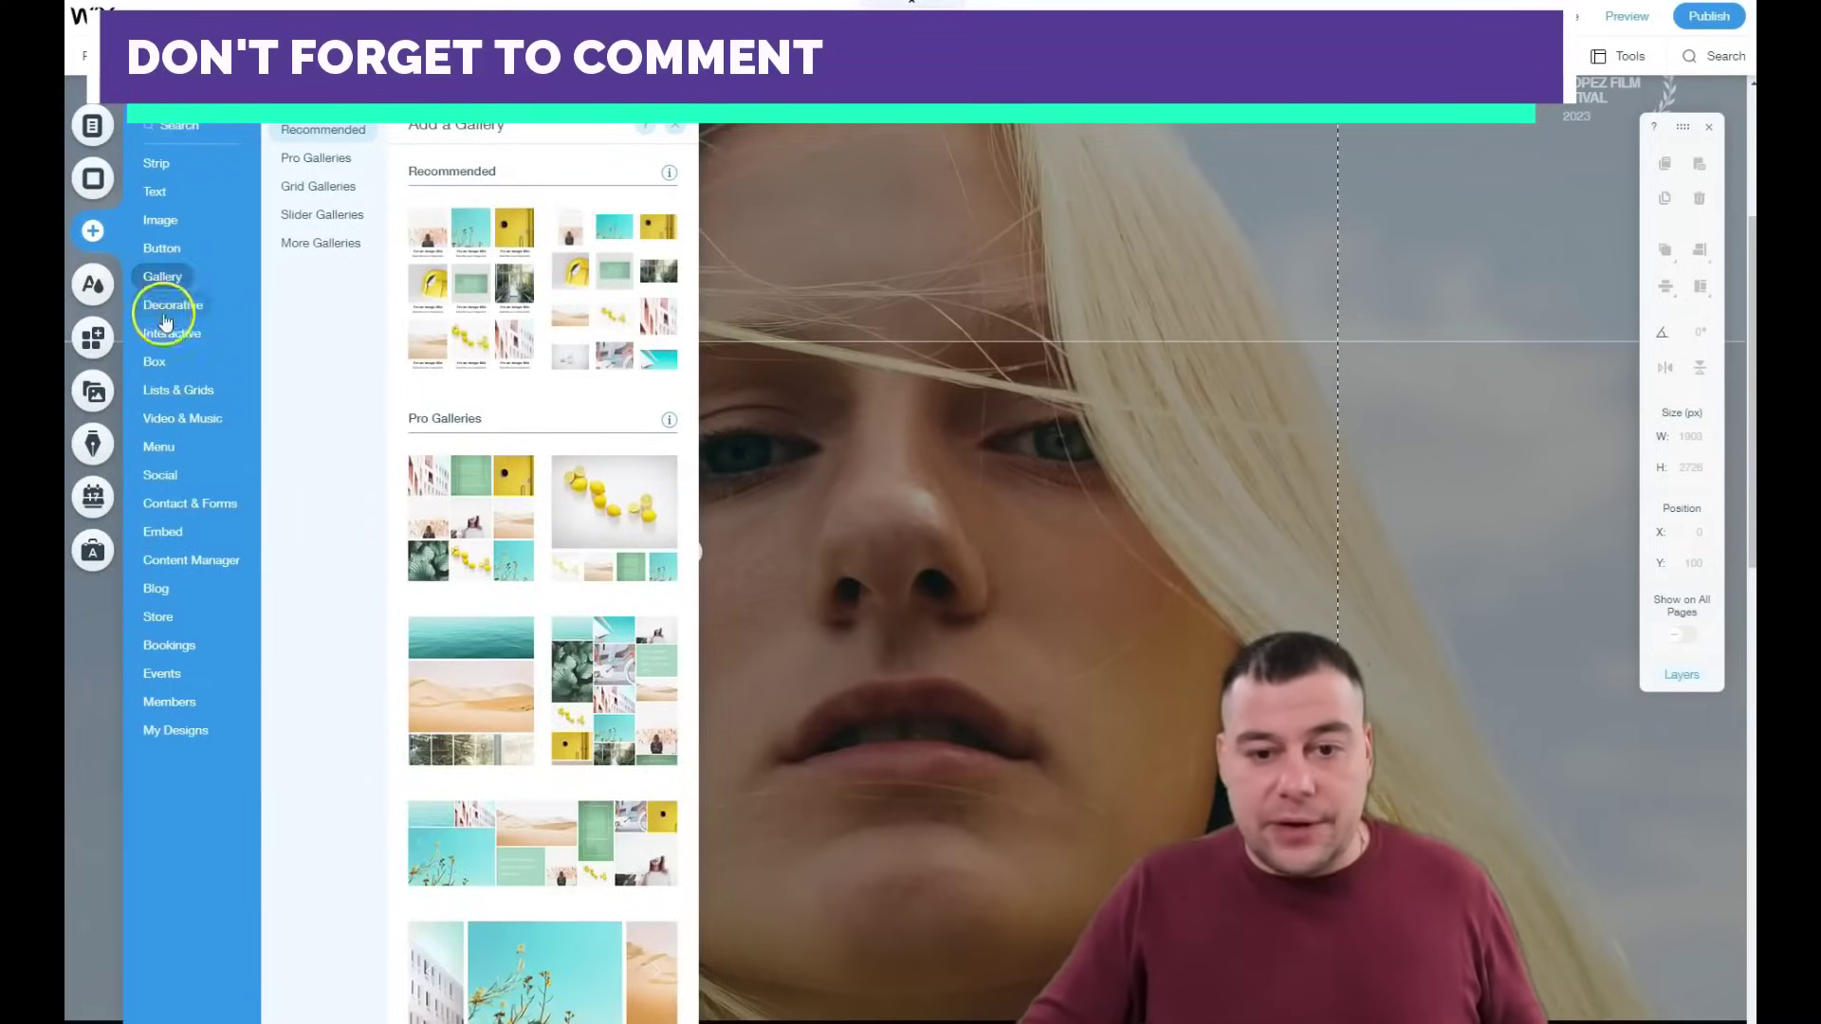
left_click(157, 362)
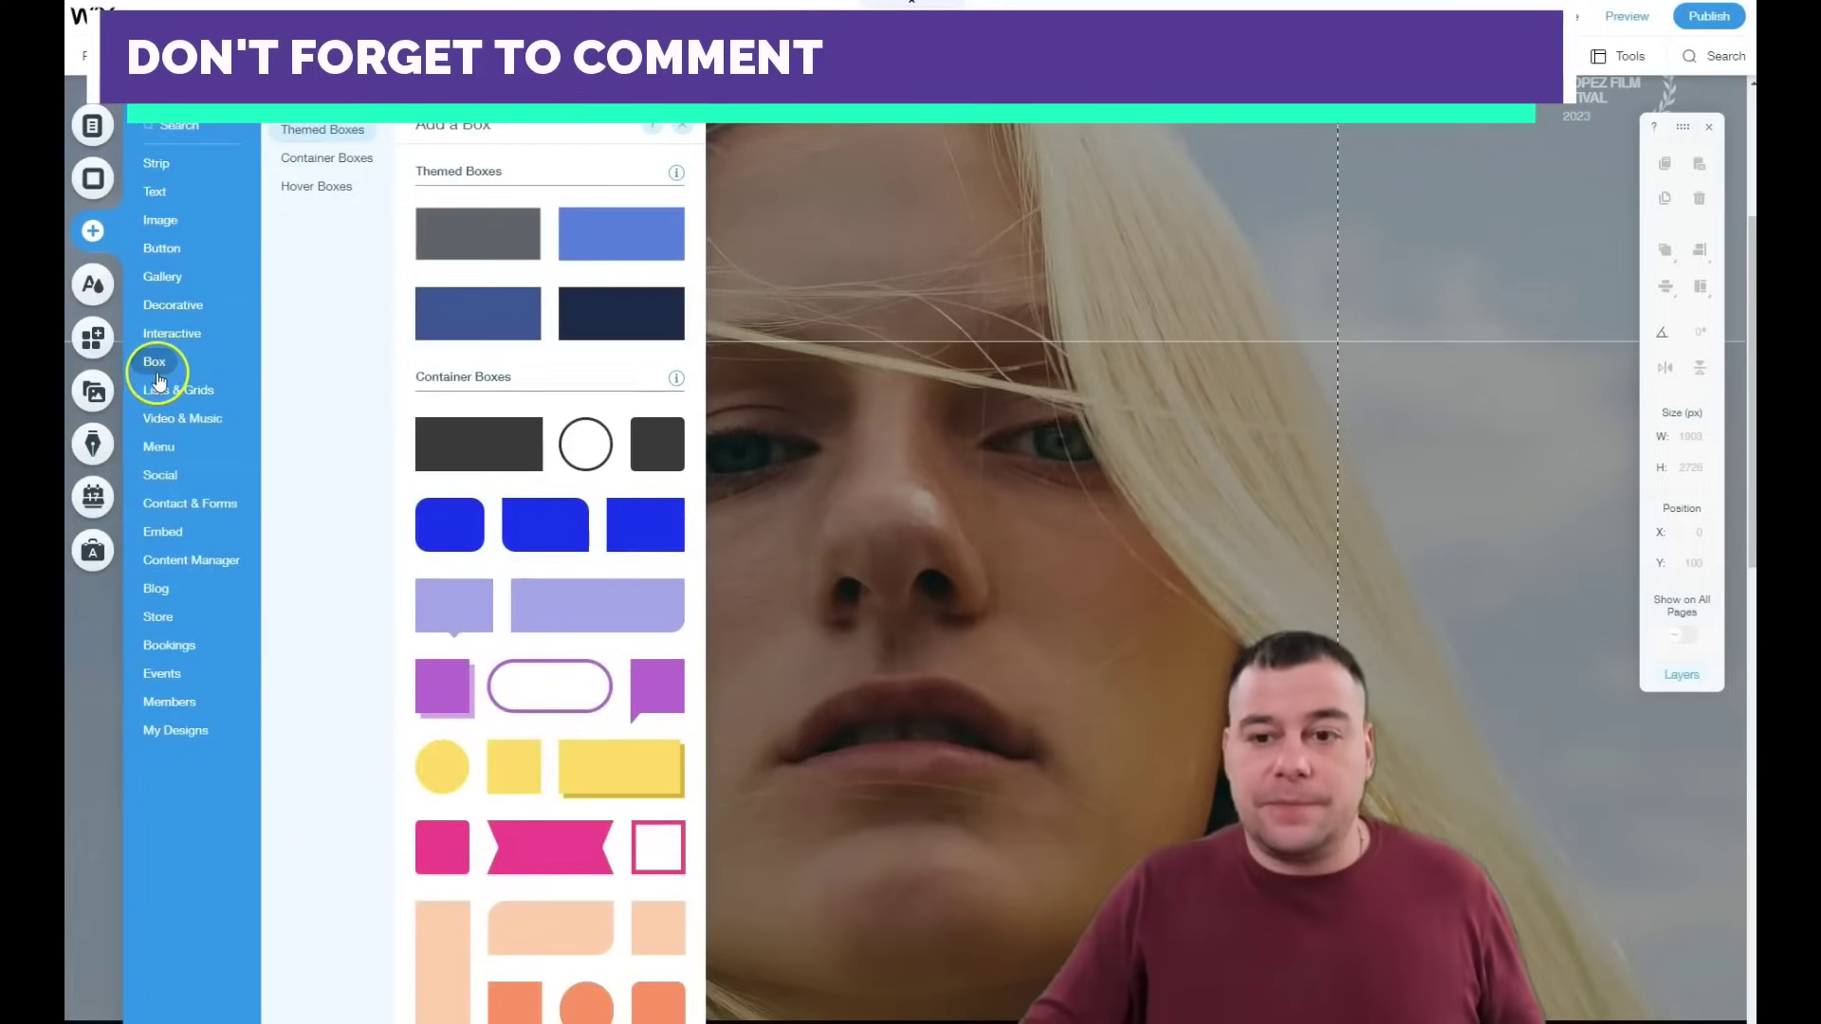
left_click(161, 389)
left_click(157, 364)
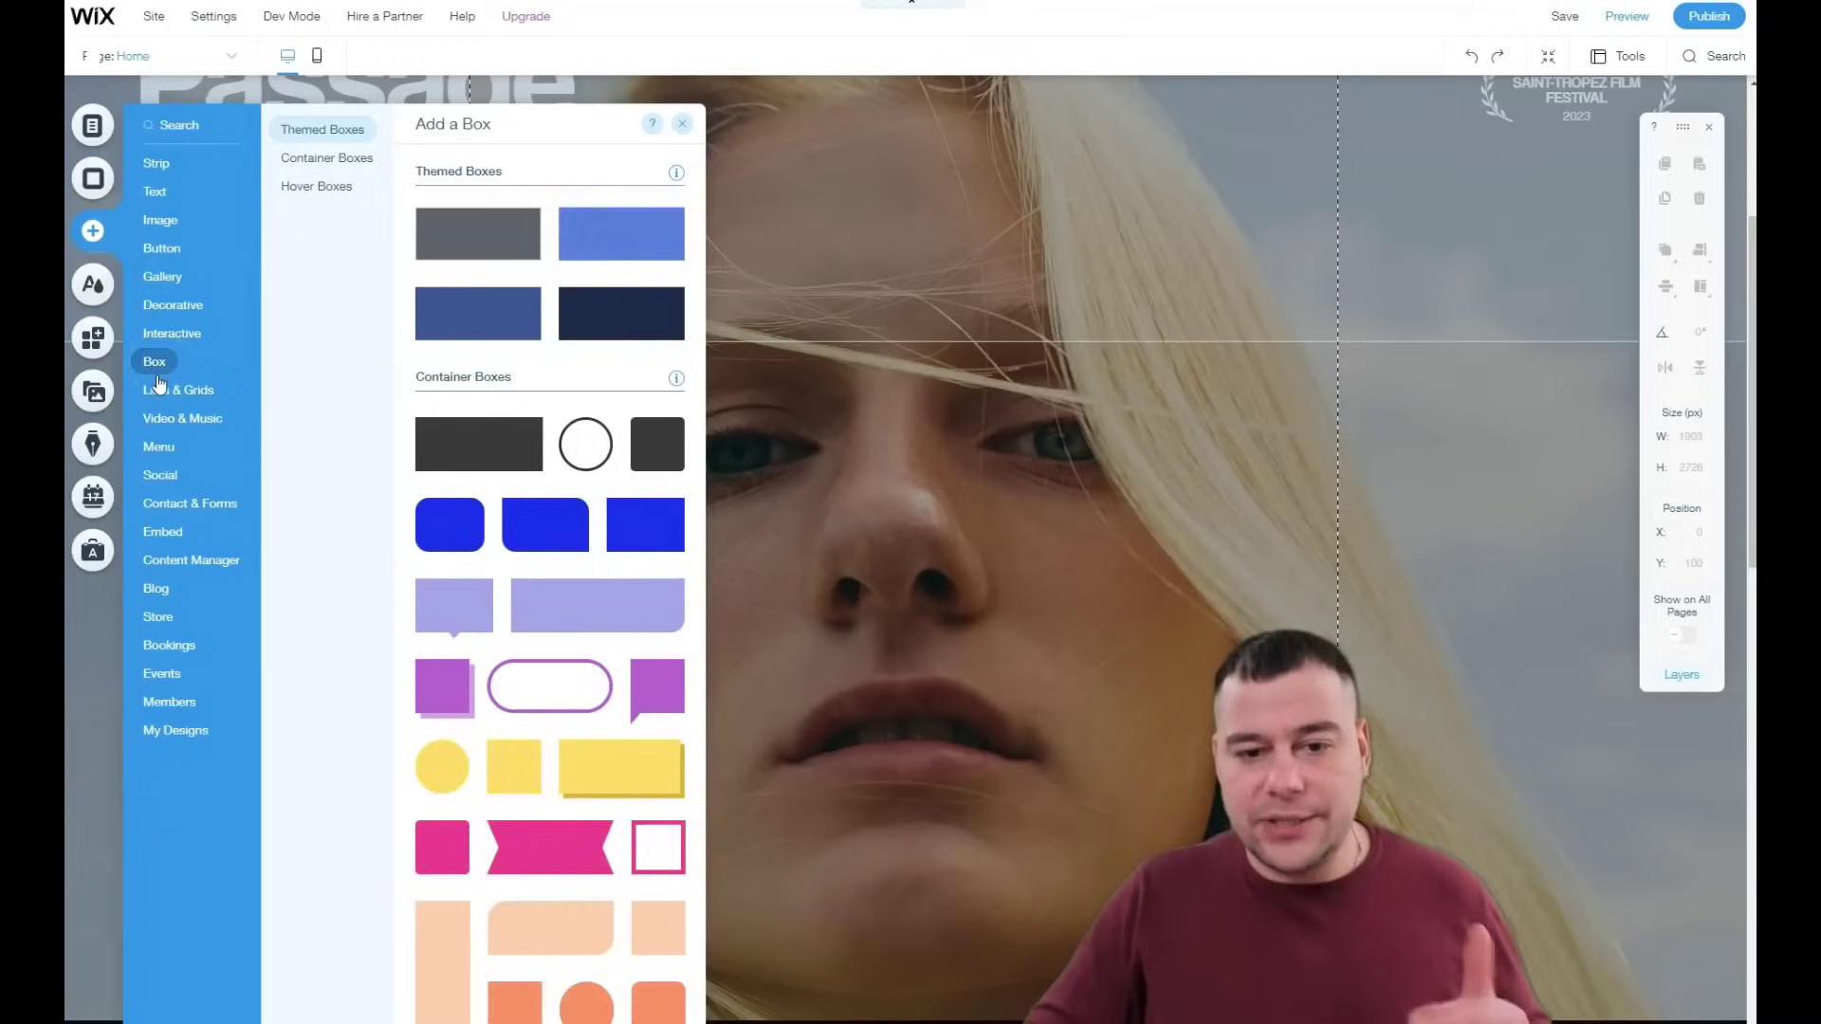
left_click(162, 390)
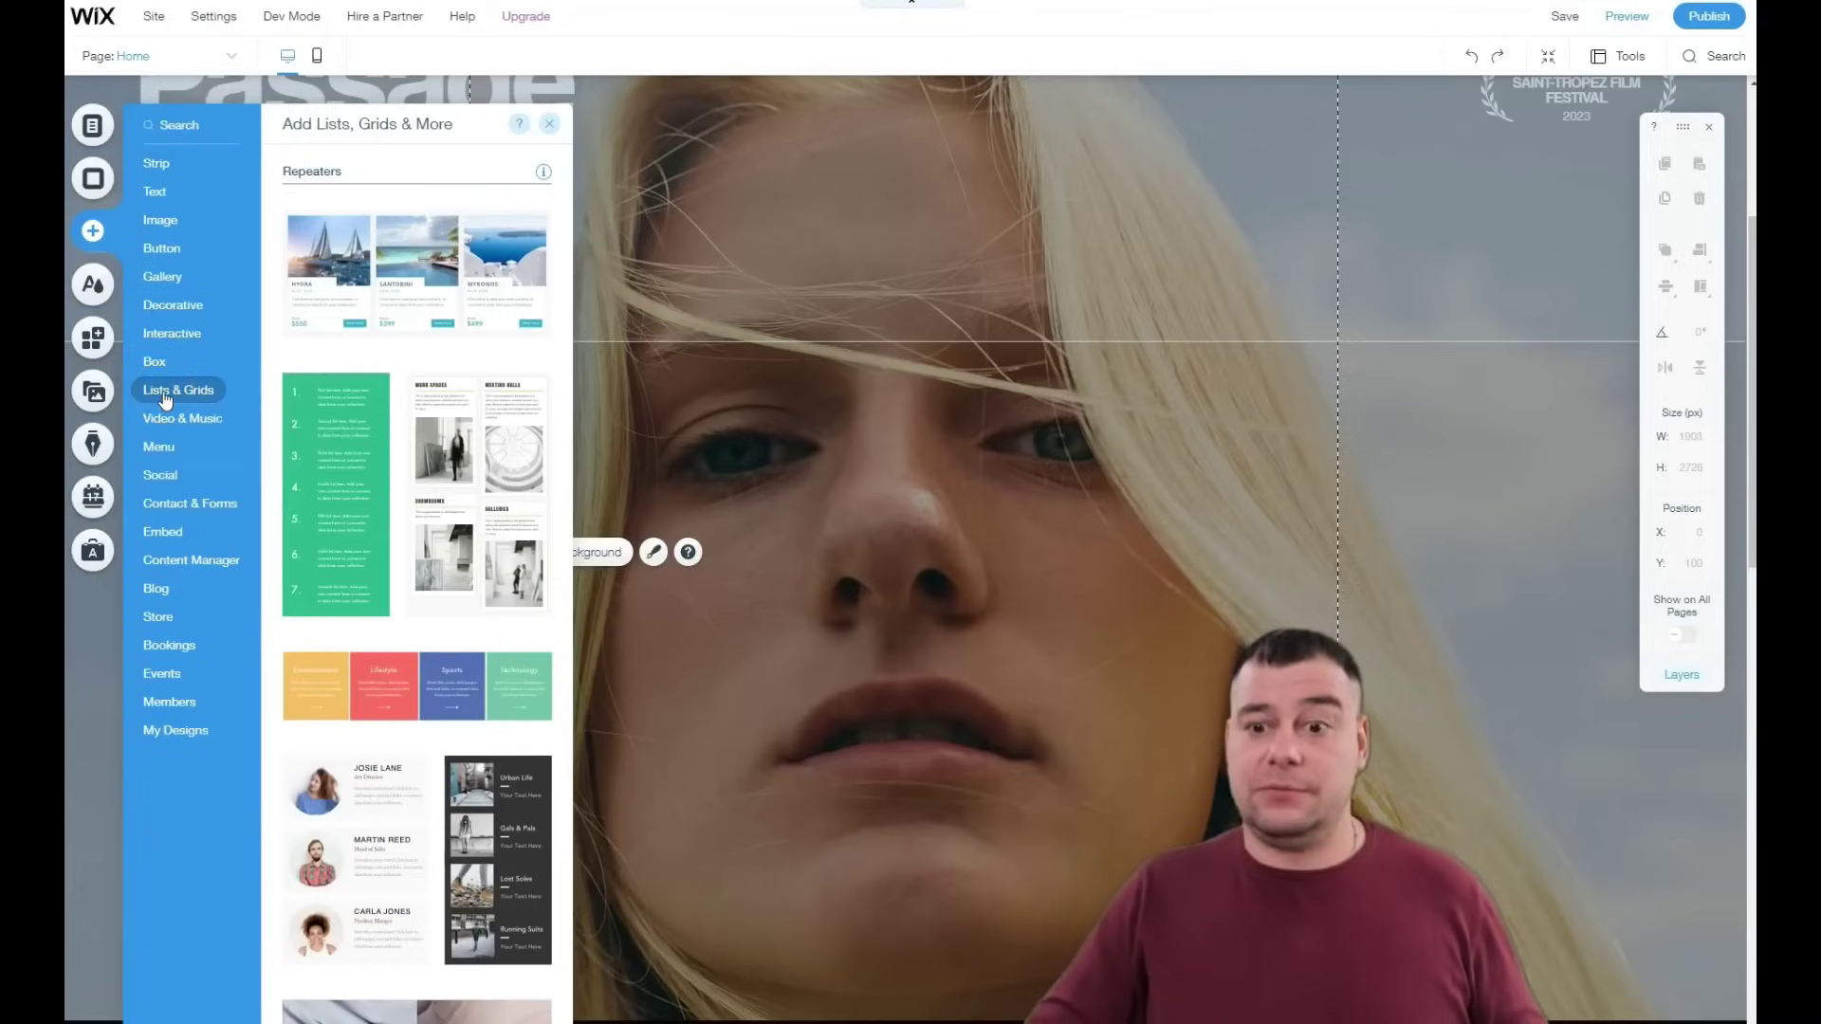
left_click(165, 449)
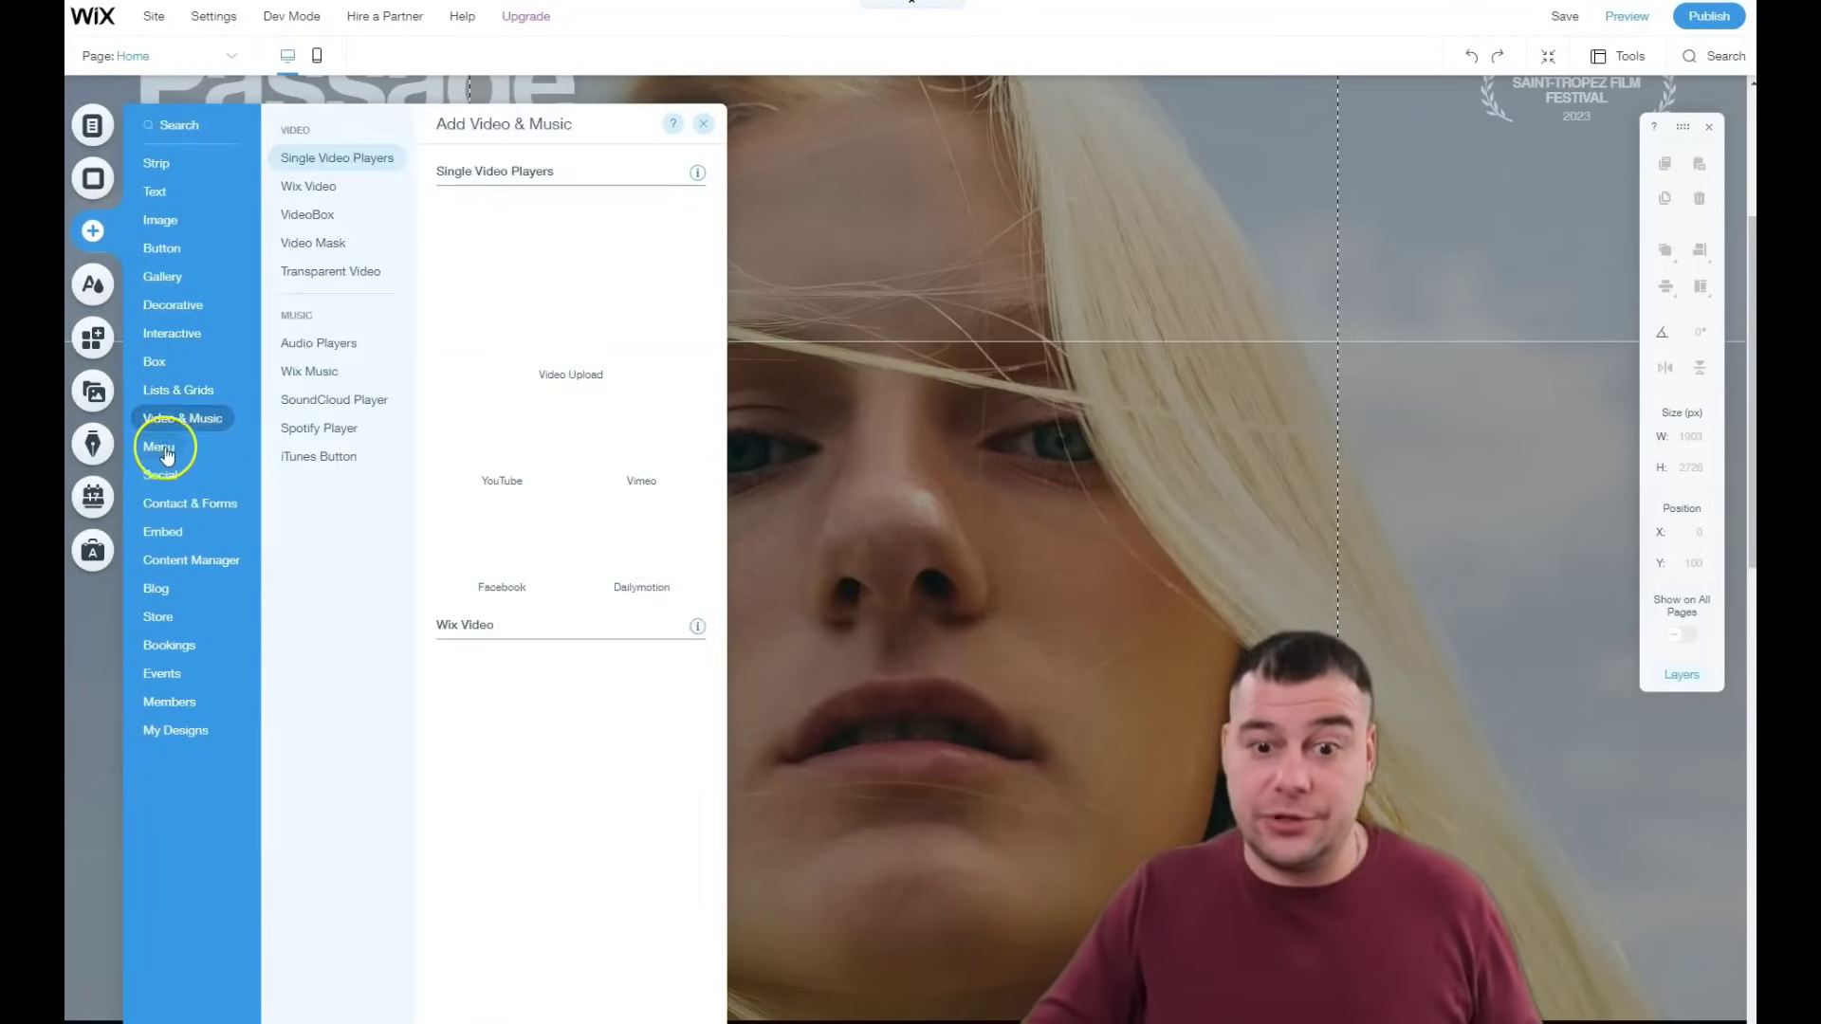
Step: Add a YouTube single video player to the Home page below the Watch Now button's strip
left_click(167, 427)
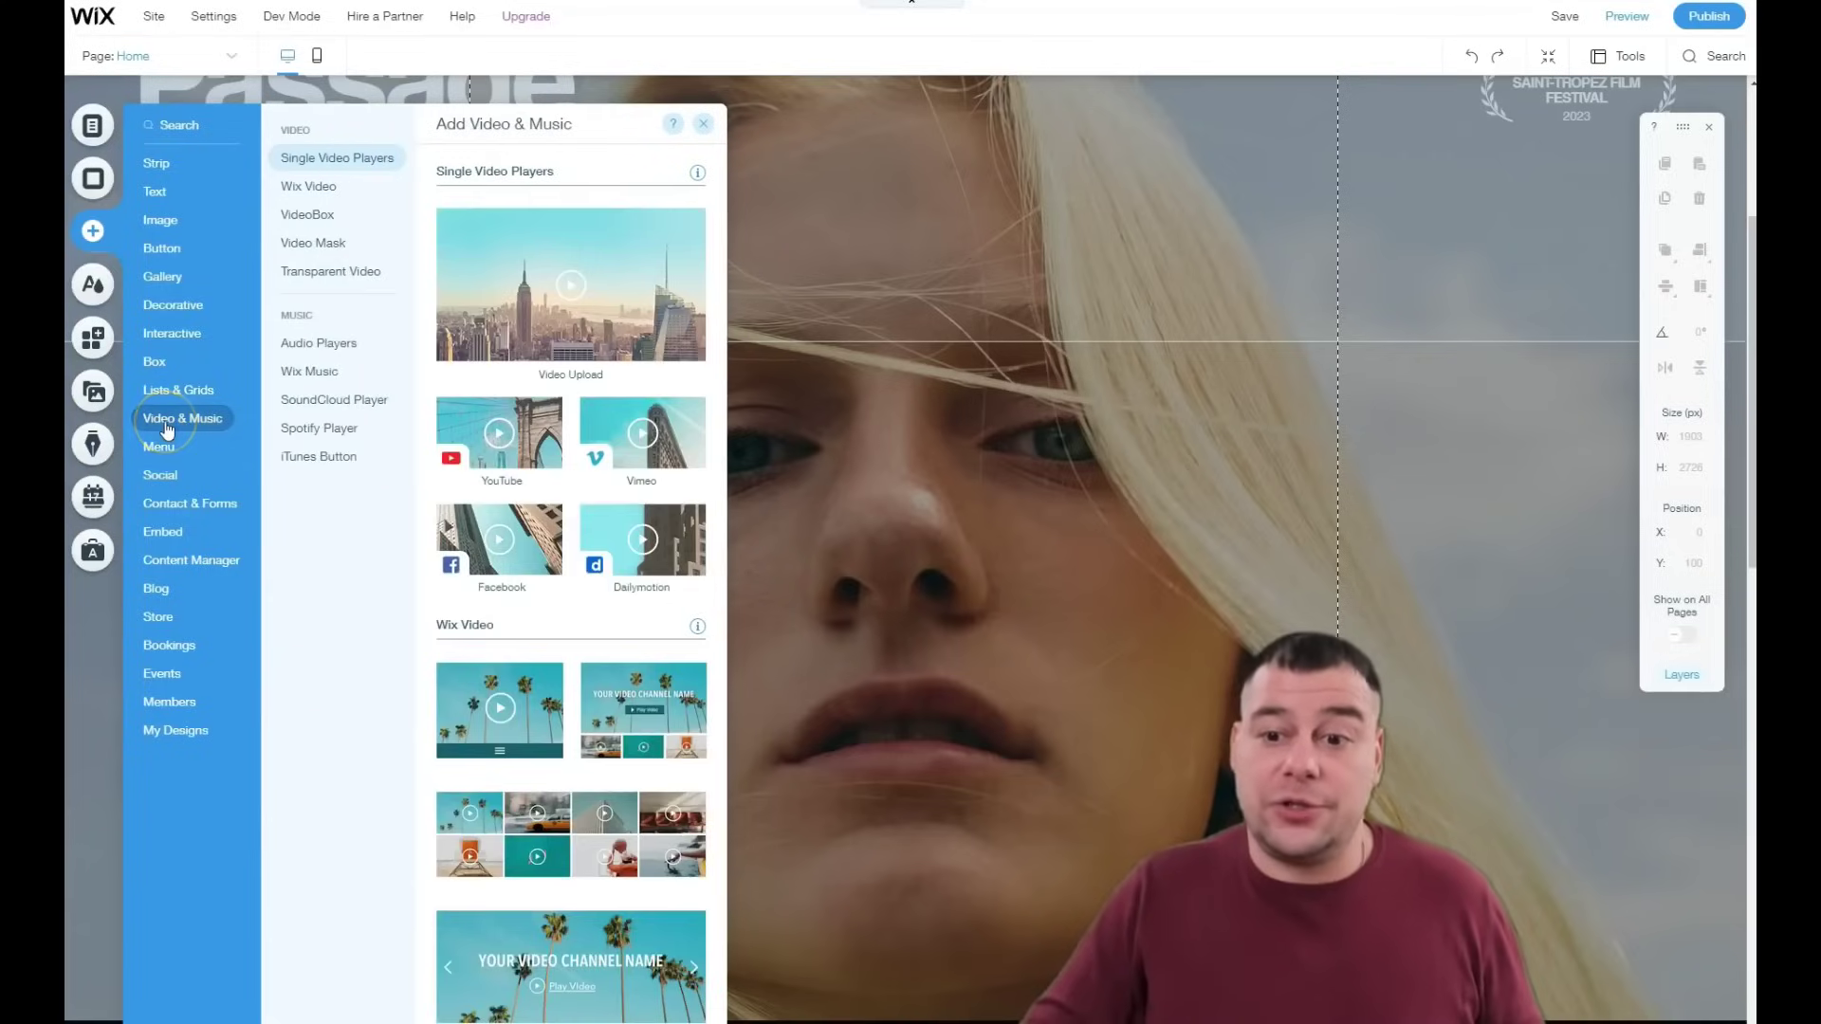
left_click_drag(498, 431, 1103, 623)
left_click(1050, 573)
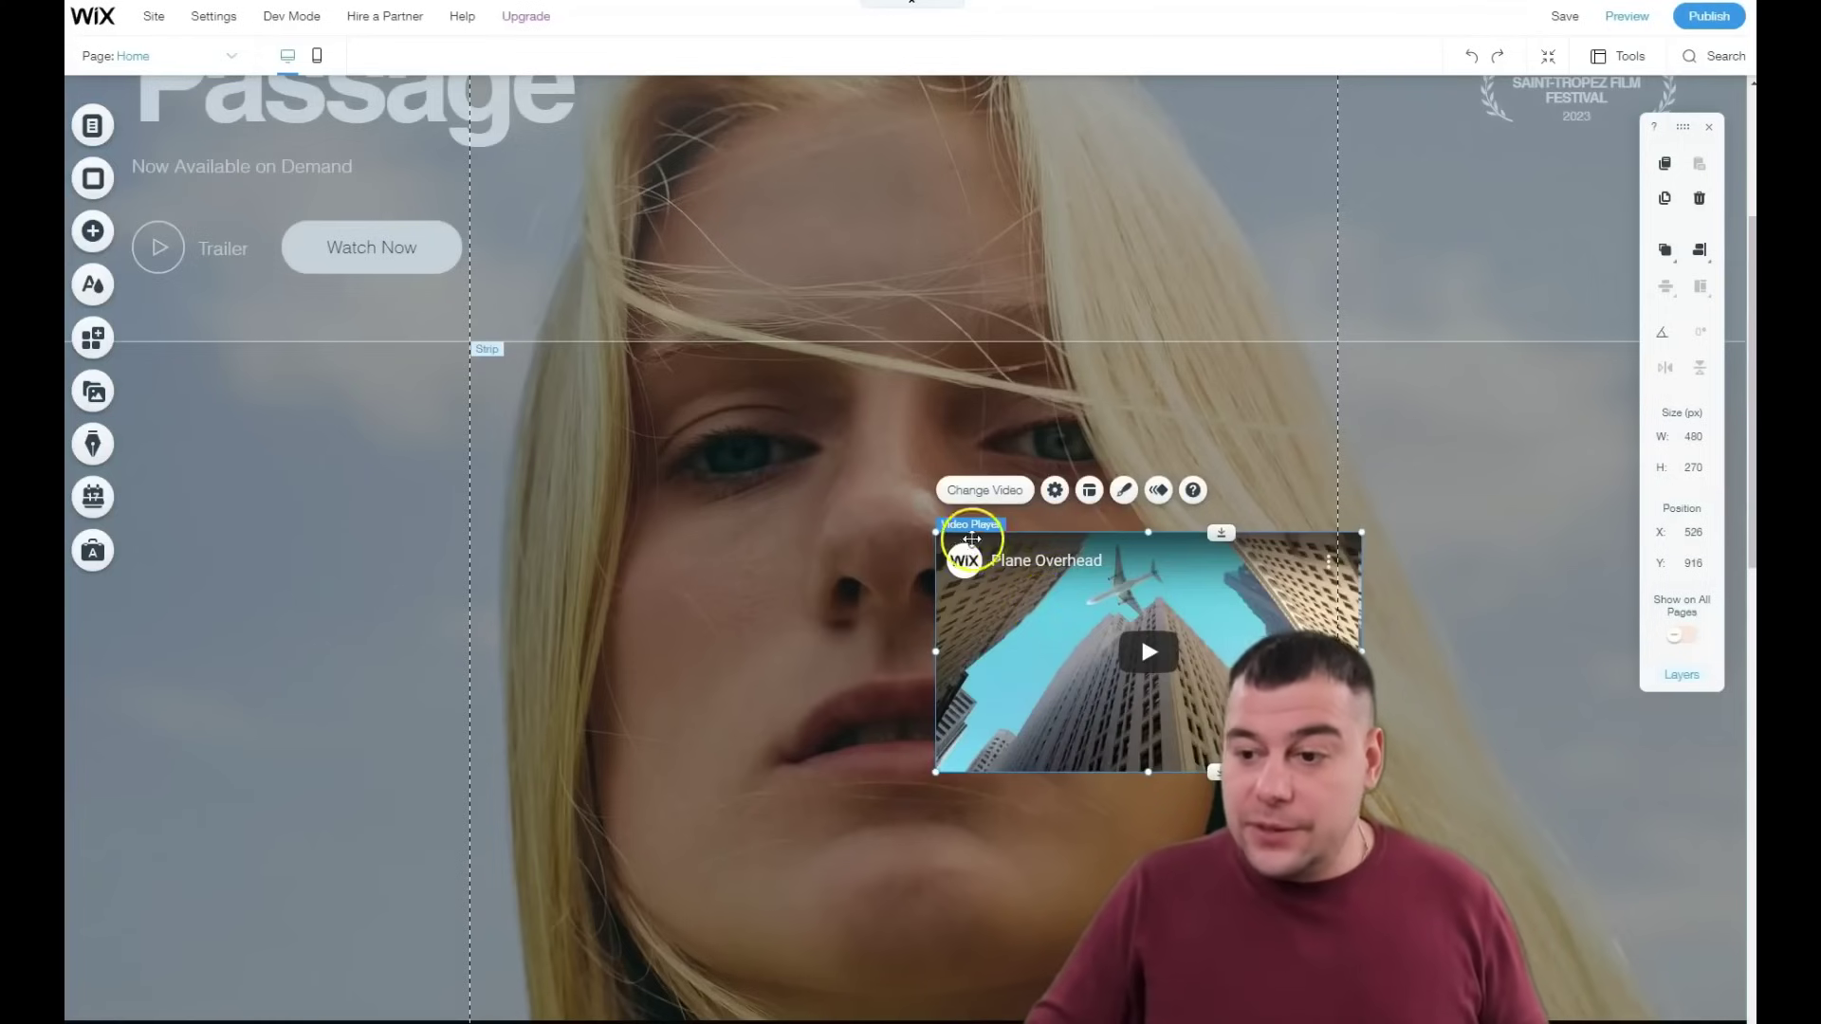
Step: Shrink the video player to about 320 by 180 px and move it to about X 175, Y 964
left_click_drag(936, 533, 1086, 662)
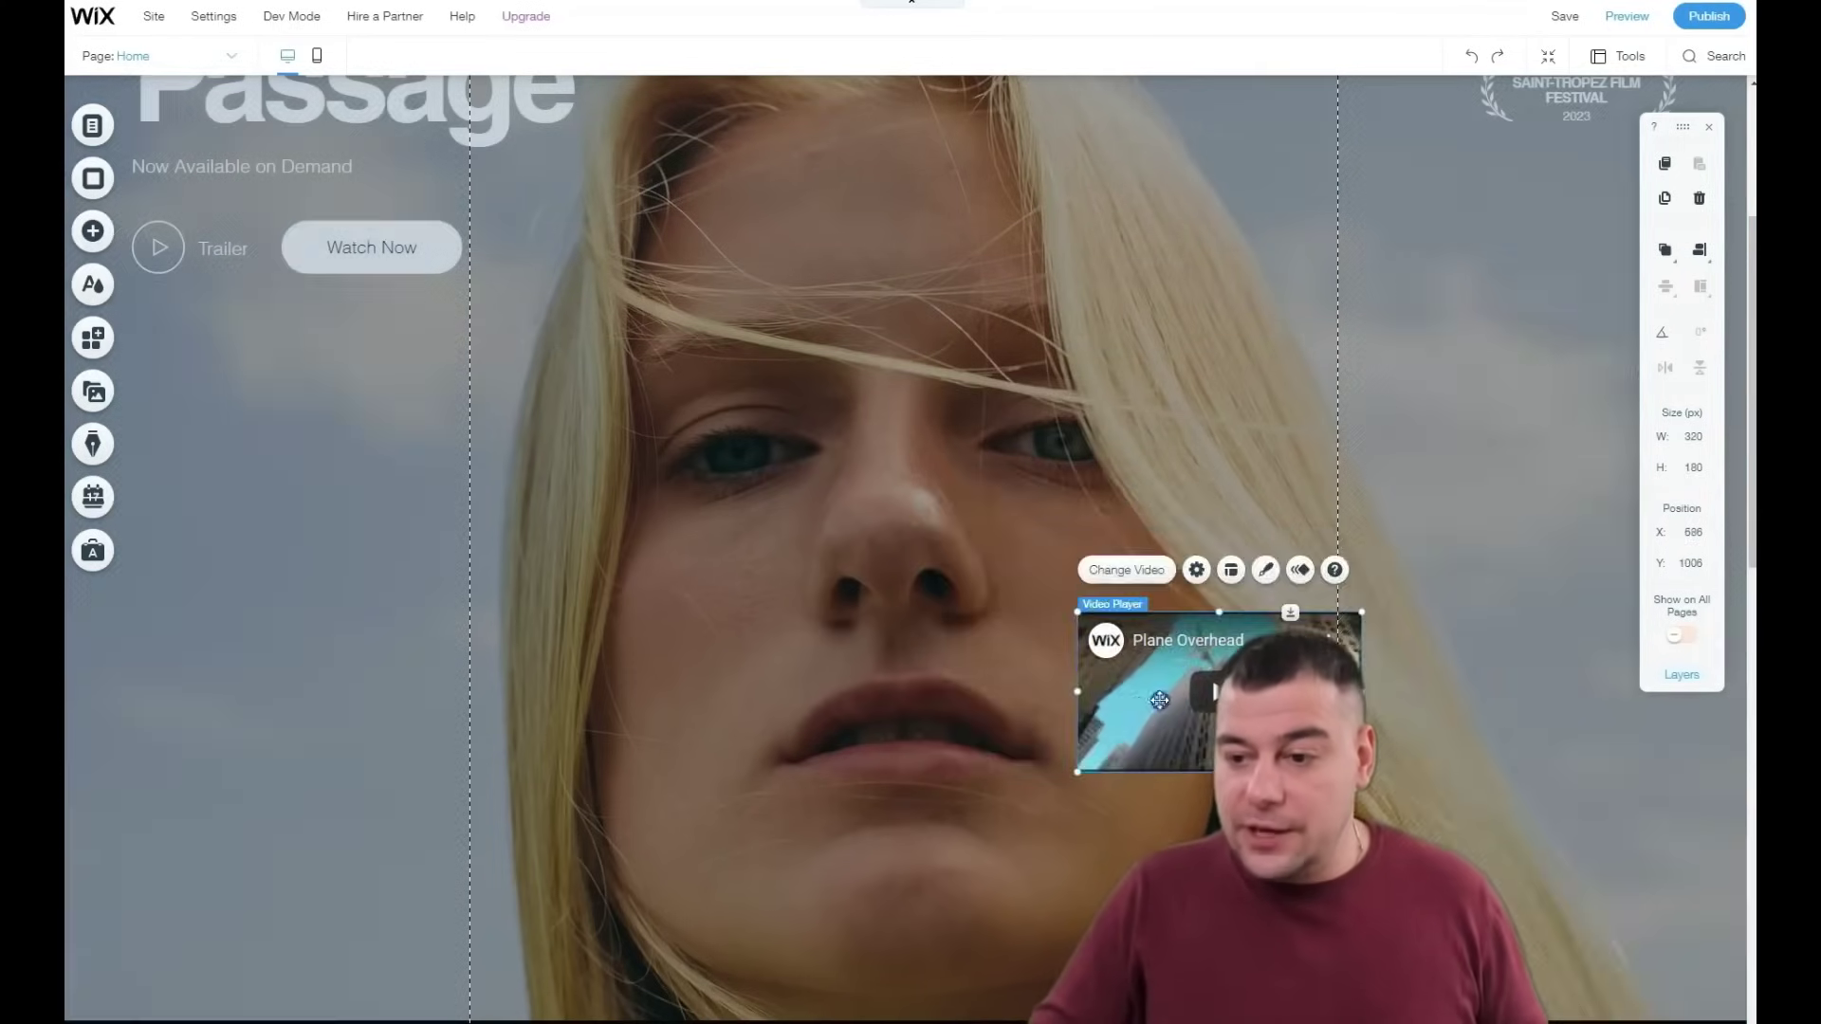
left_click_drag(1202, 692, 802, 292)
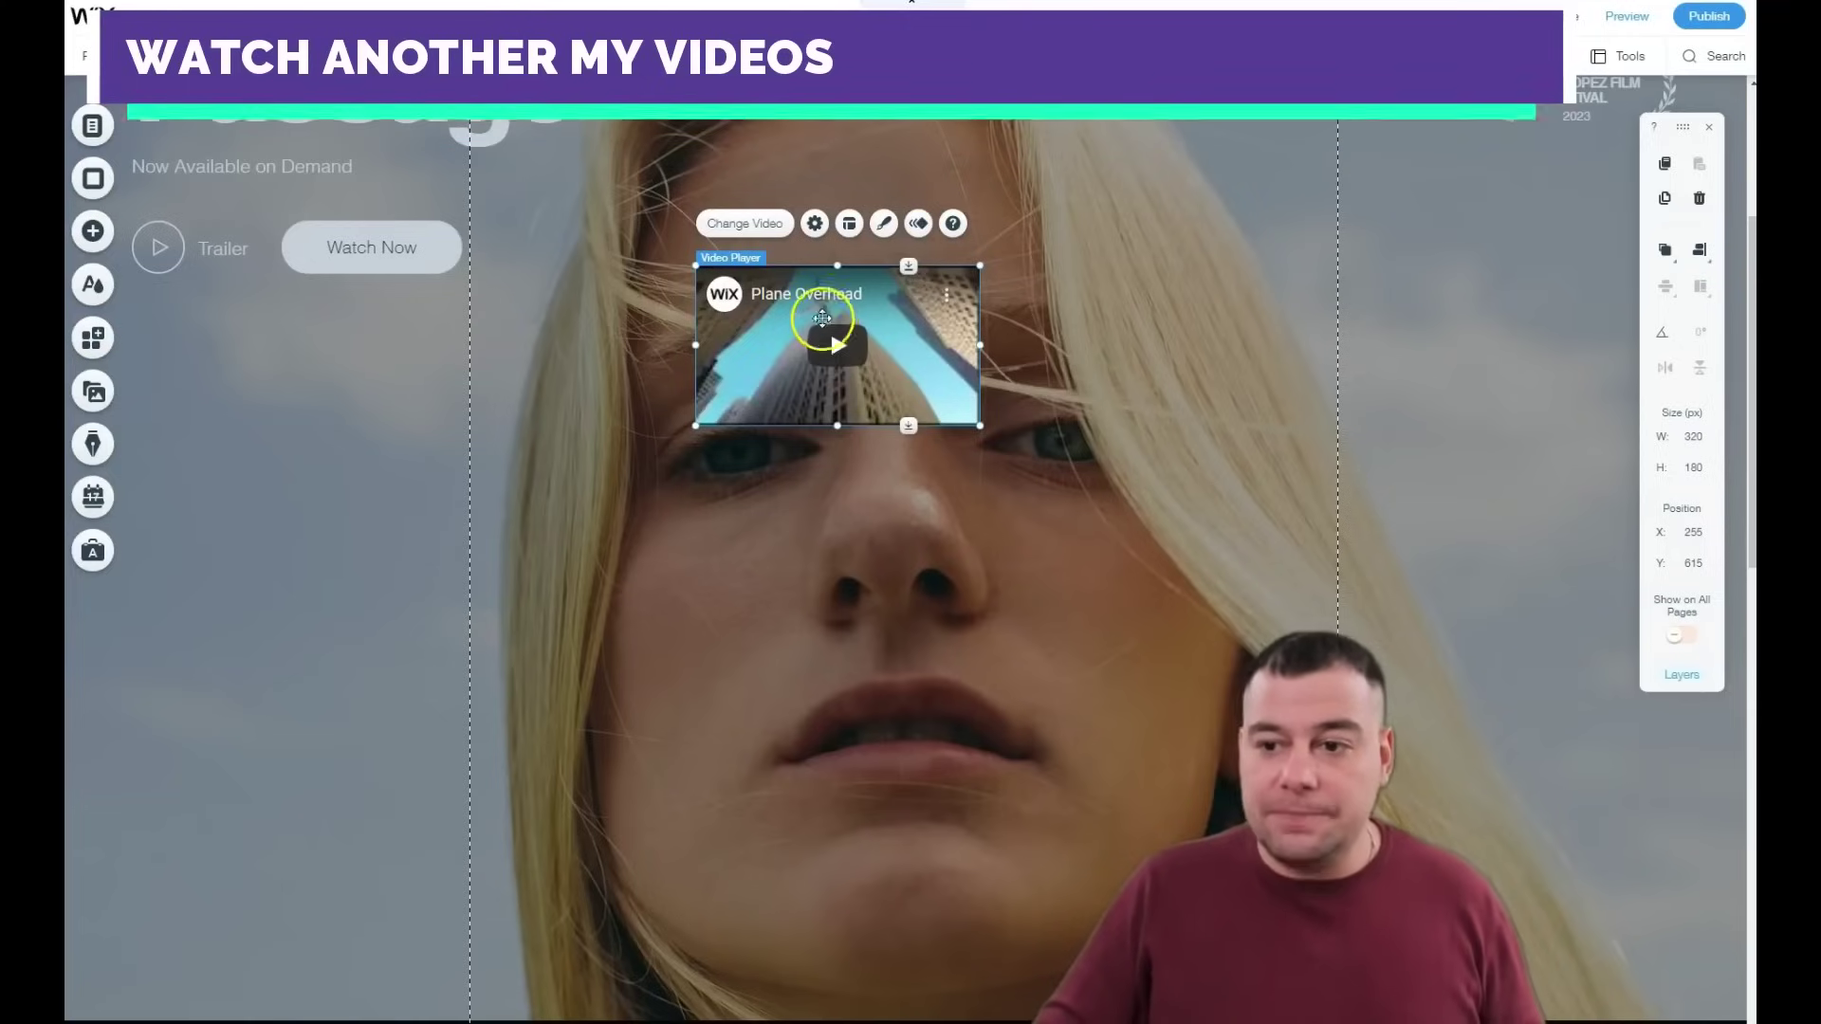
left_click_drag(770, 336, 700, 643)
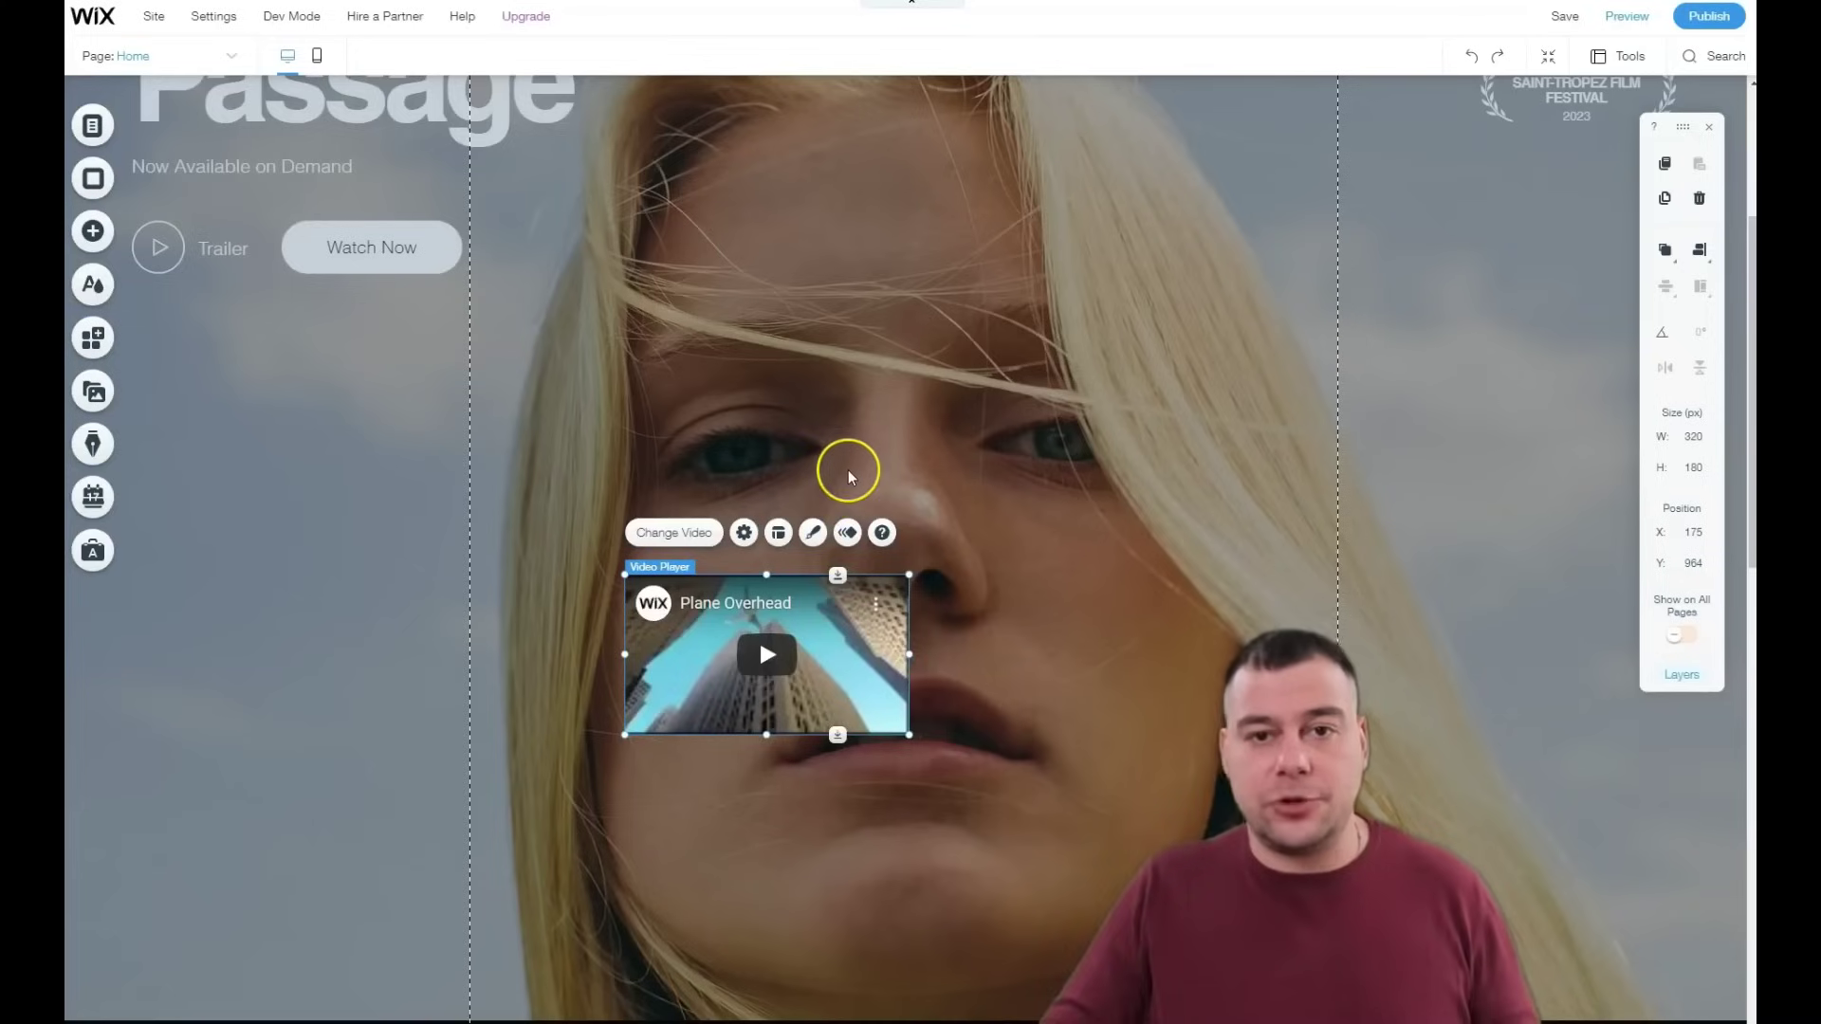
Step: Delete the newly added video player from the Home page
scroll(835, 436, "up", 1)
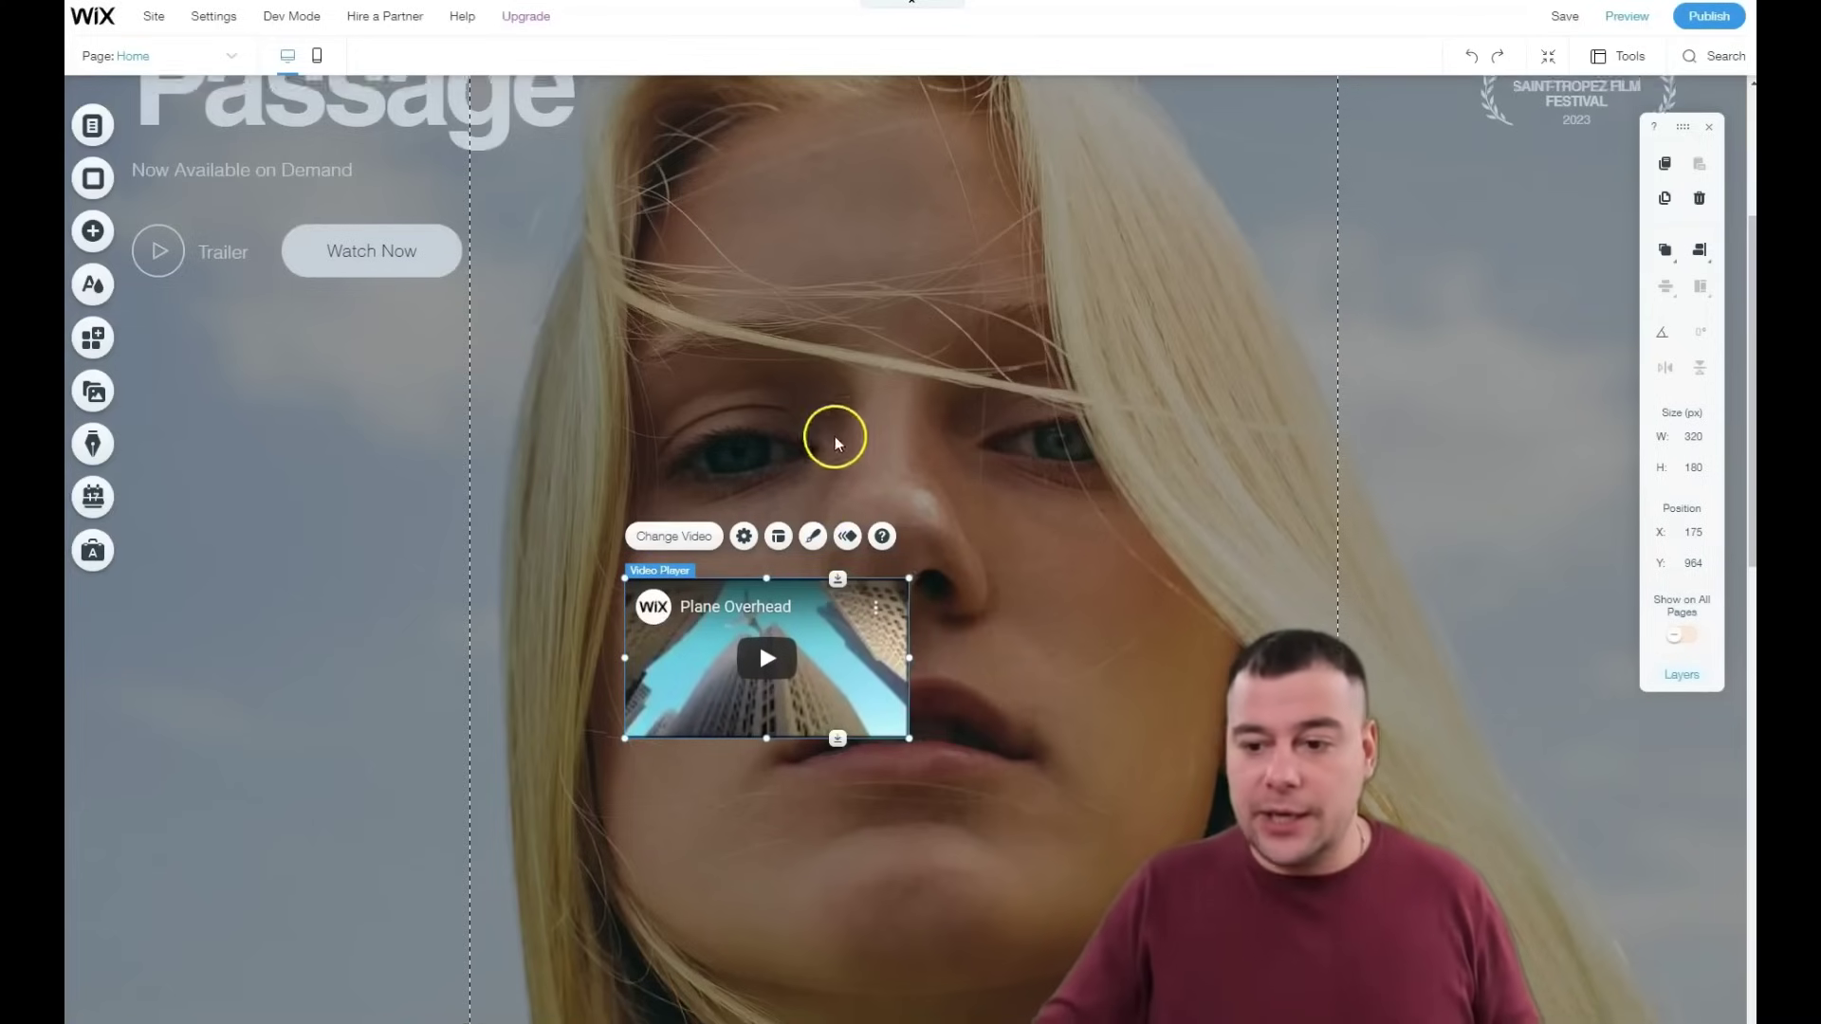
scroll(834, 436, "up", 2)
right_click(685, 785)
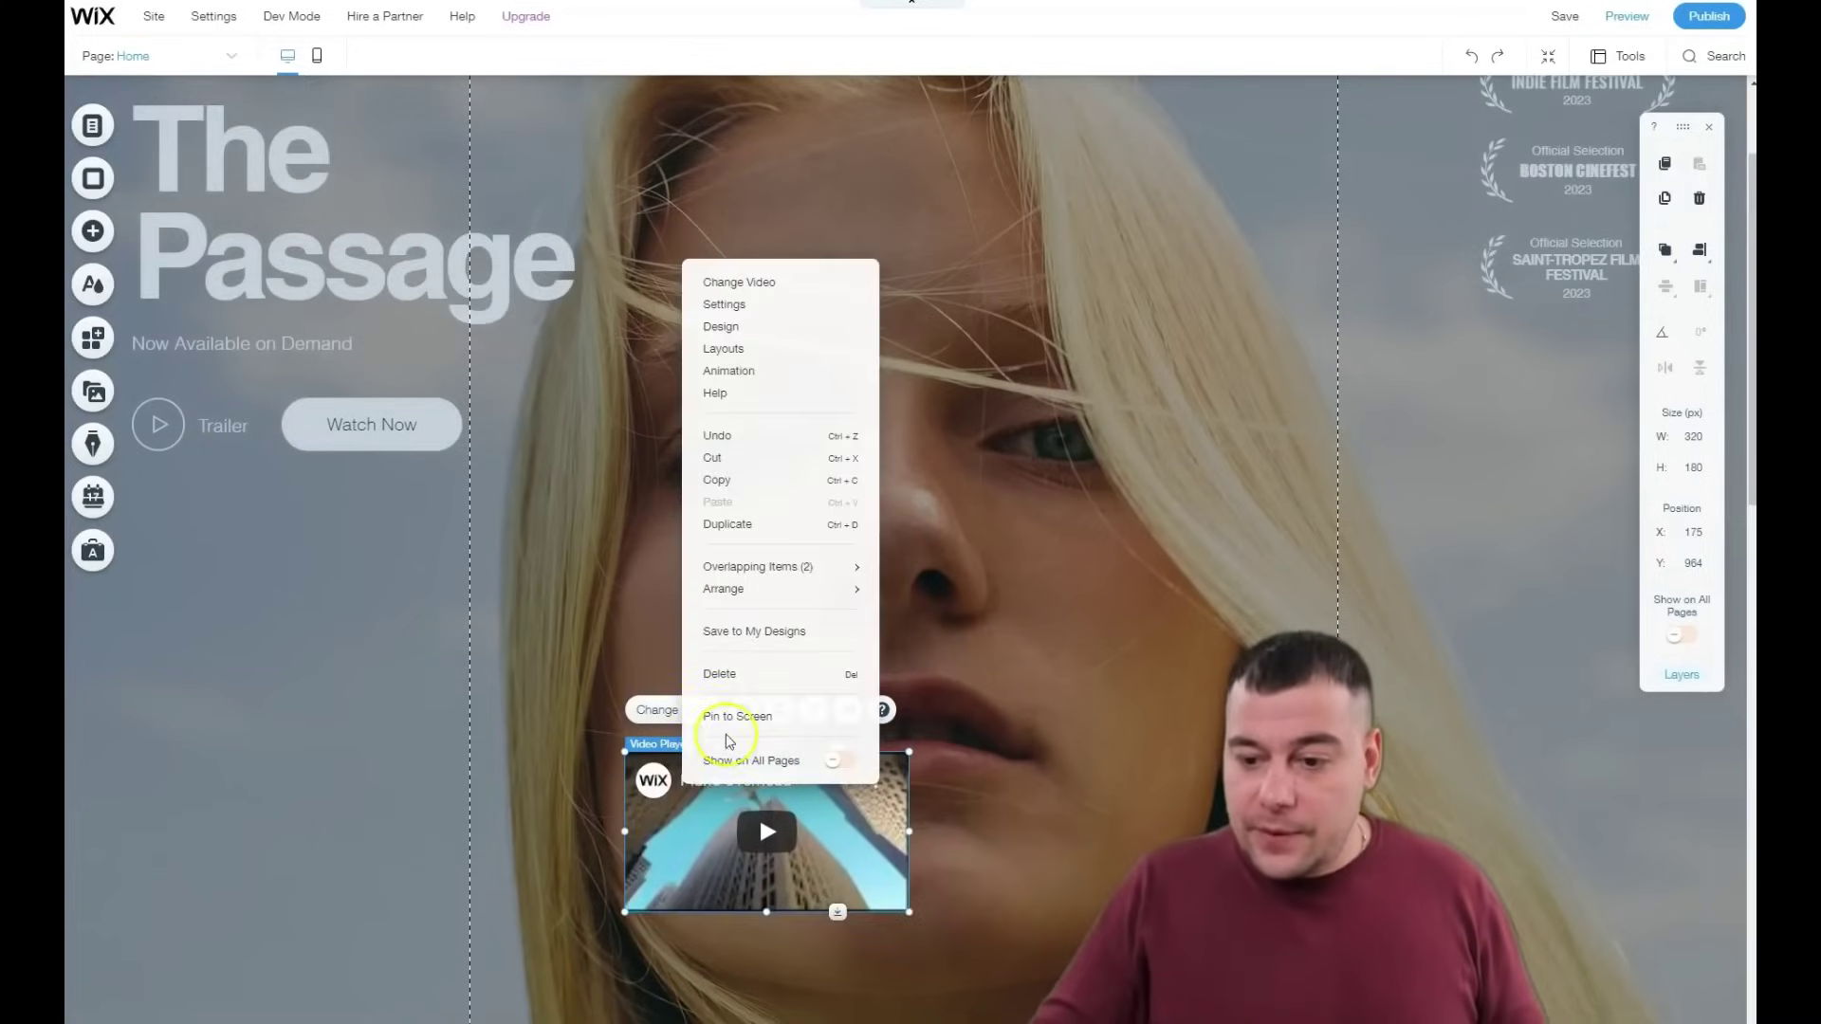
left_click(714, 675)
Step: Open the text settings of the title "The Passage" and apply the Heading 4 theme to it
scroll(531, 408, "up", 2)
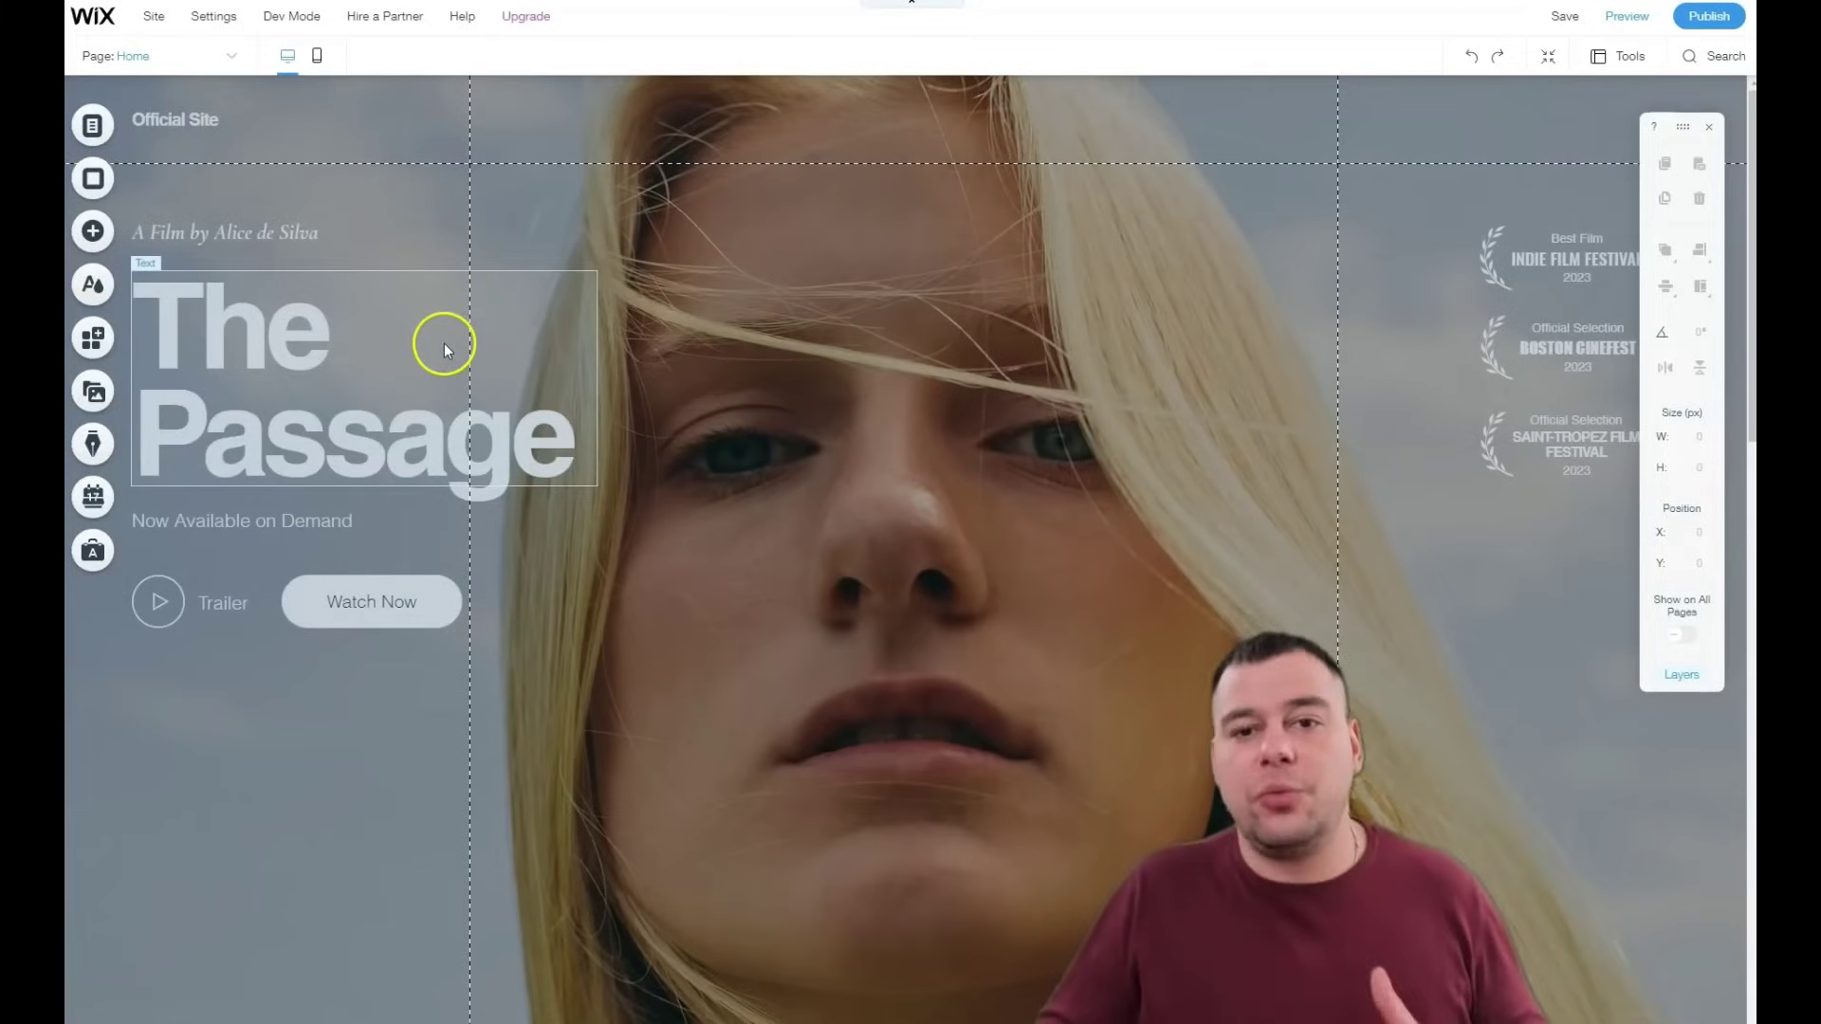
left_click(225, 383)
double_click(225, 383)
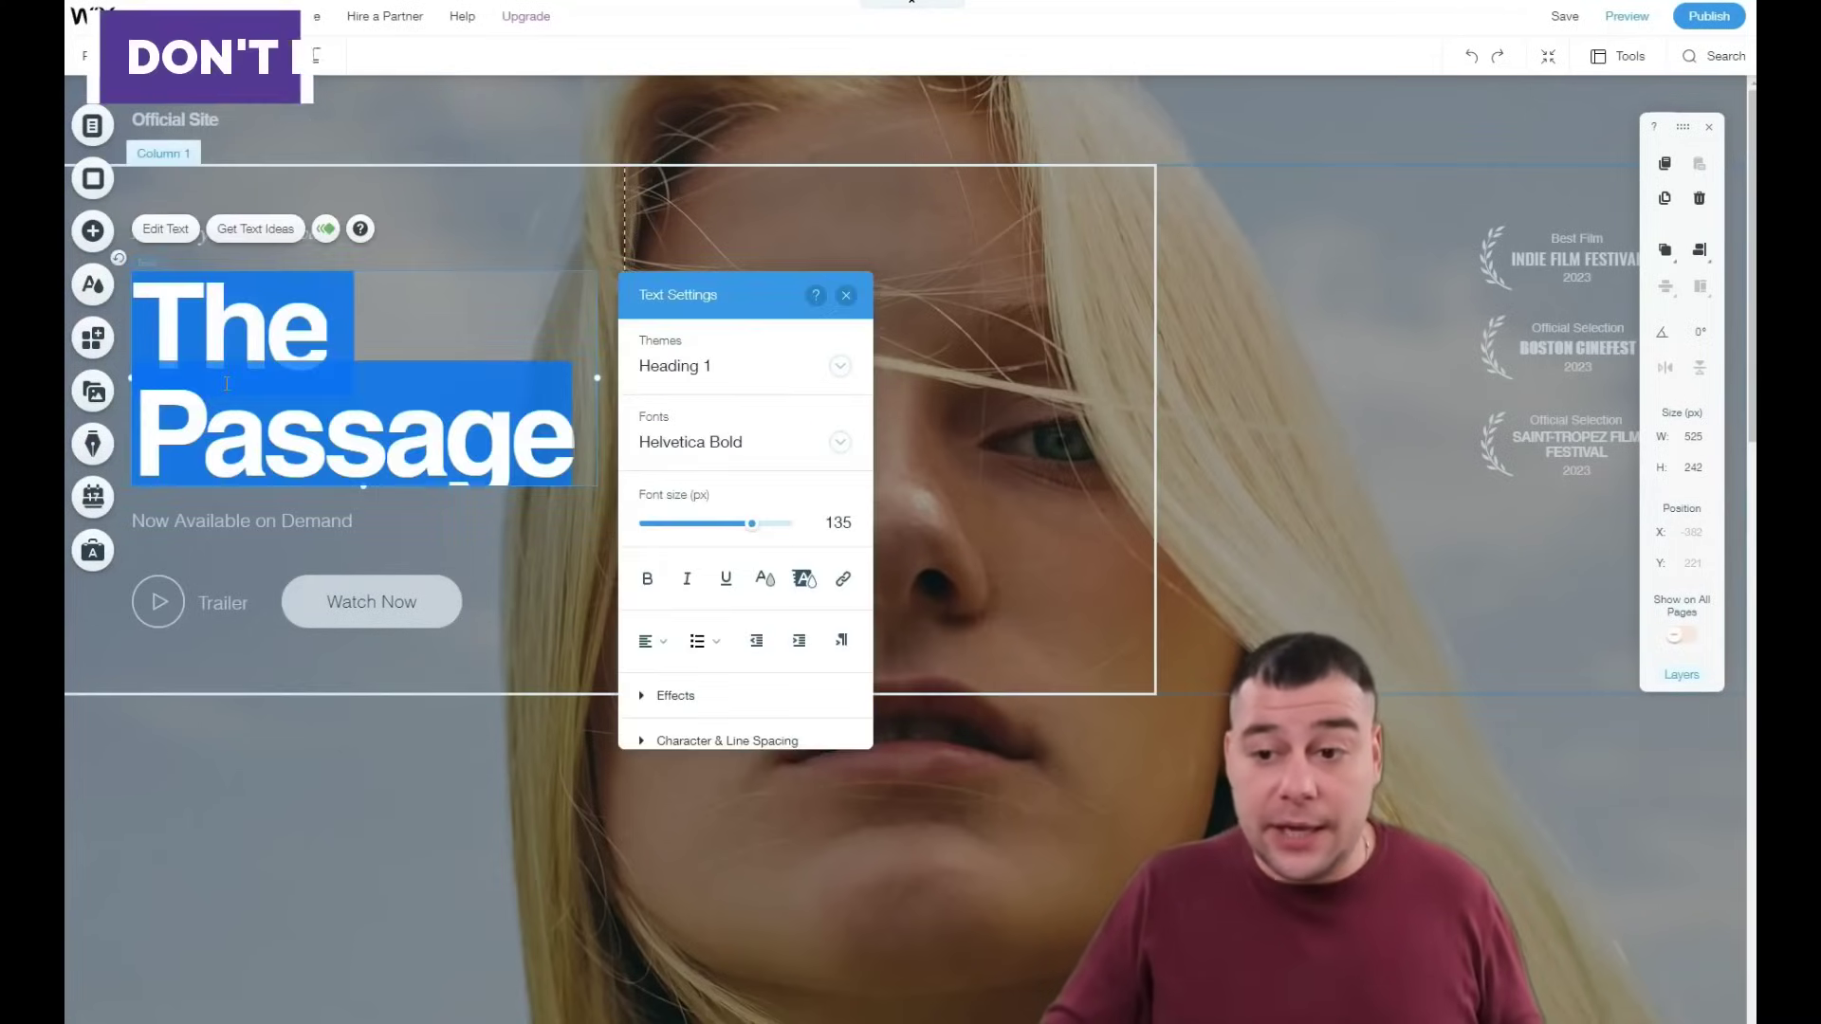
left_click(836, 367)
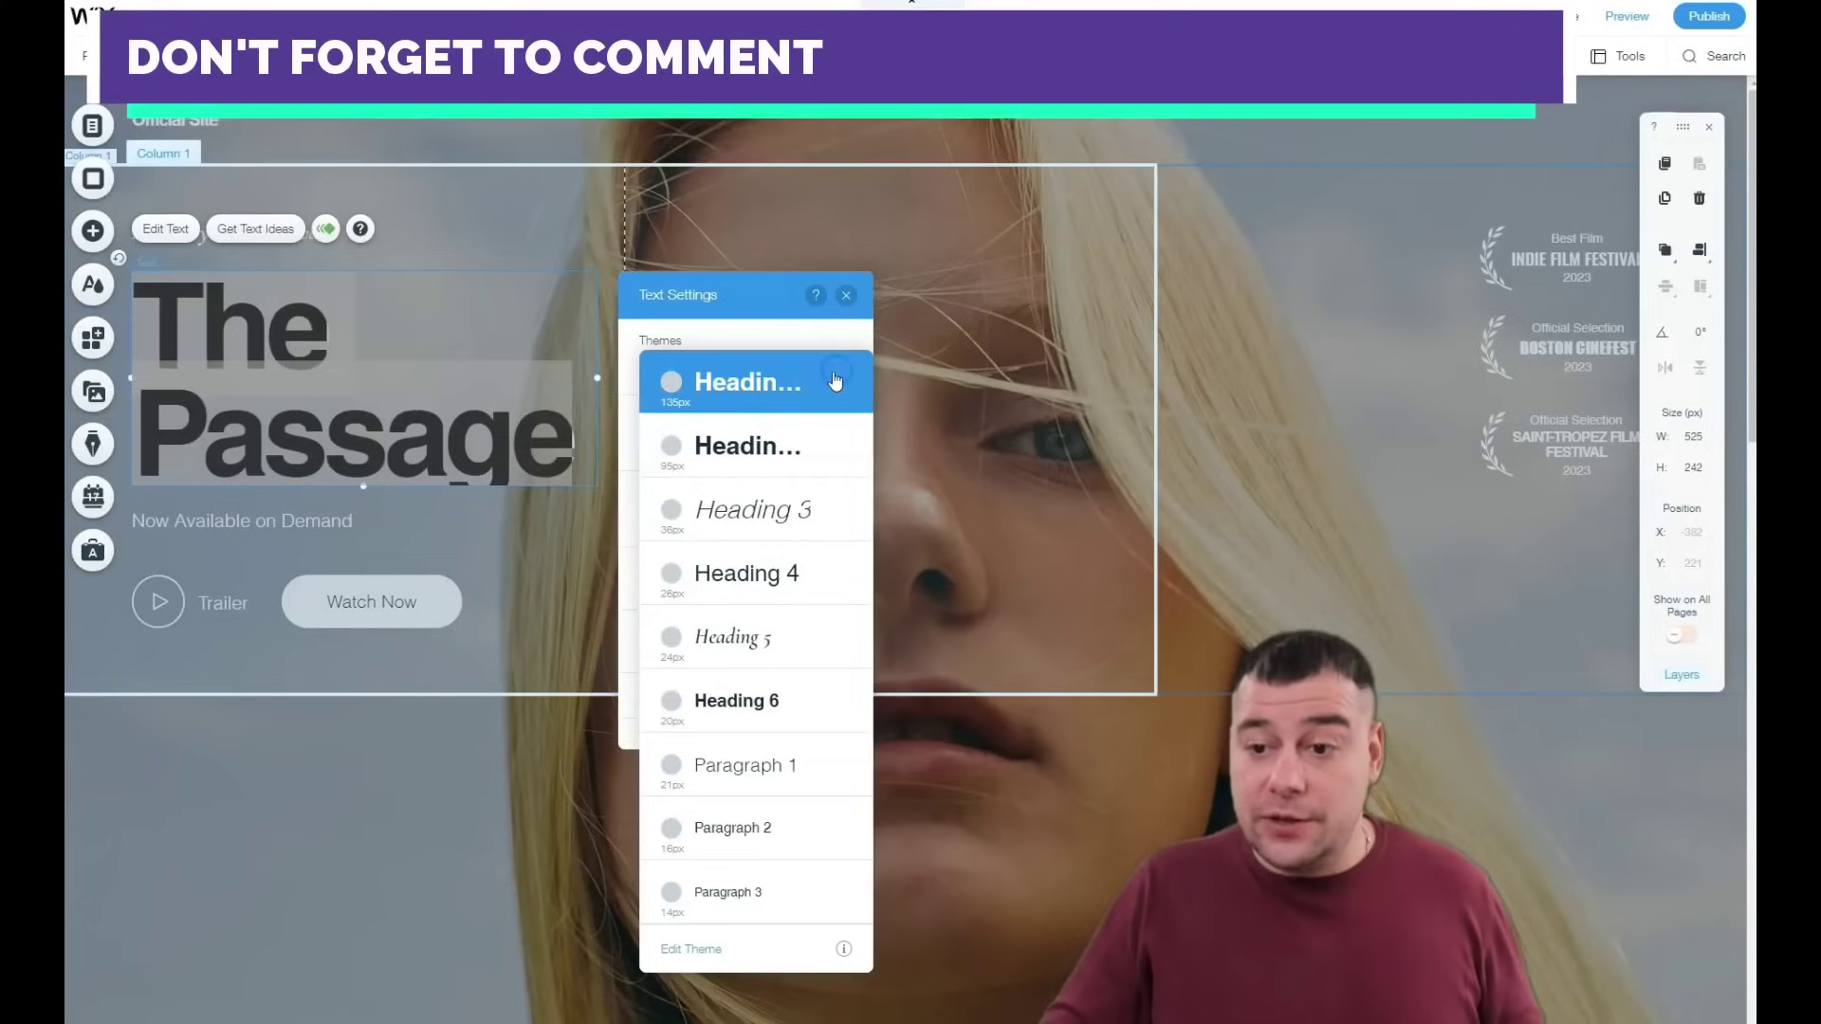
left_click(758, 446)
left_click(733, 572)
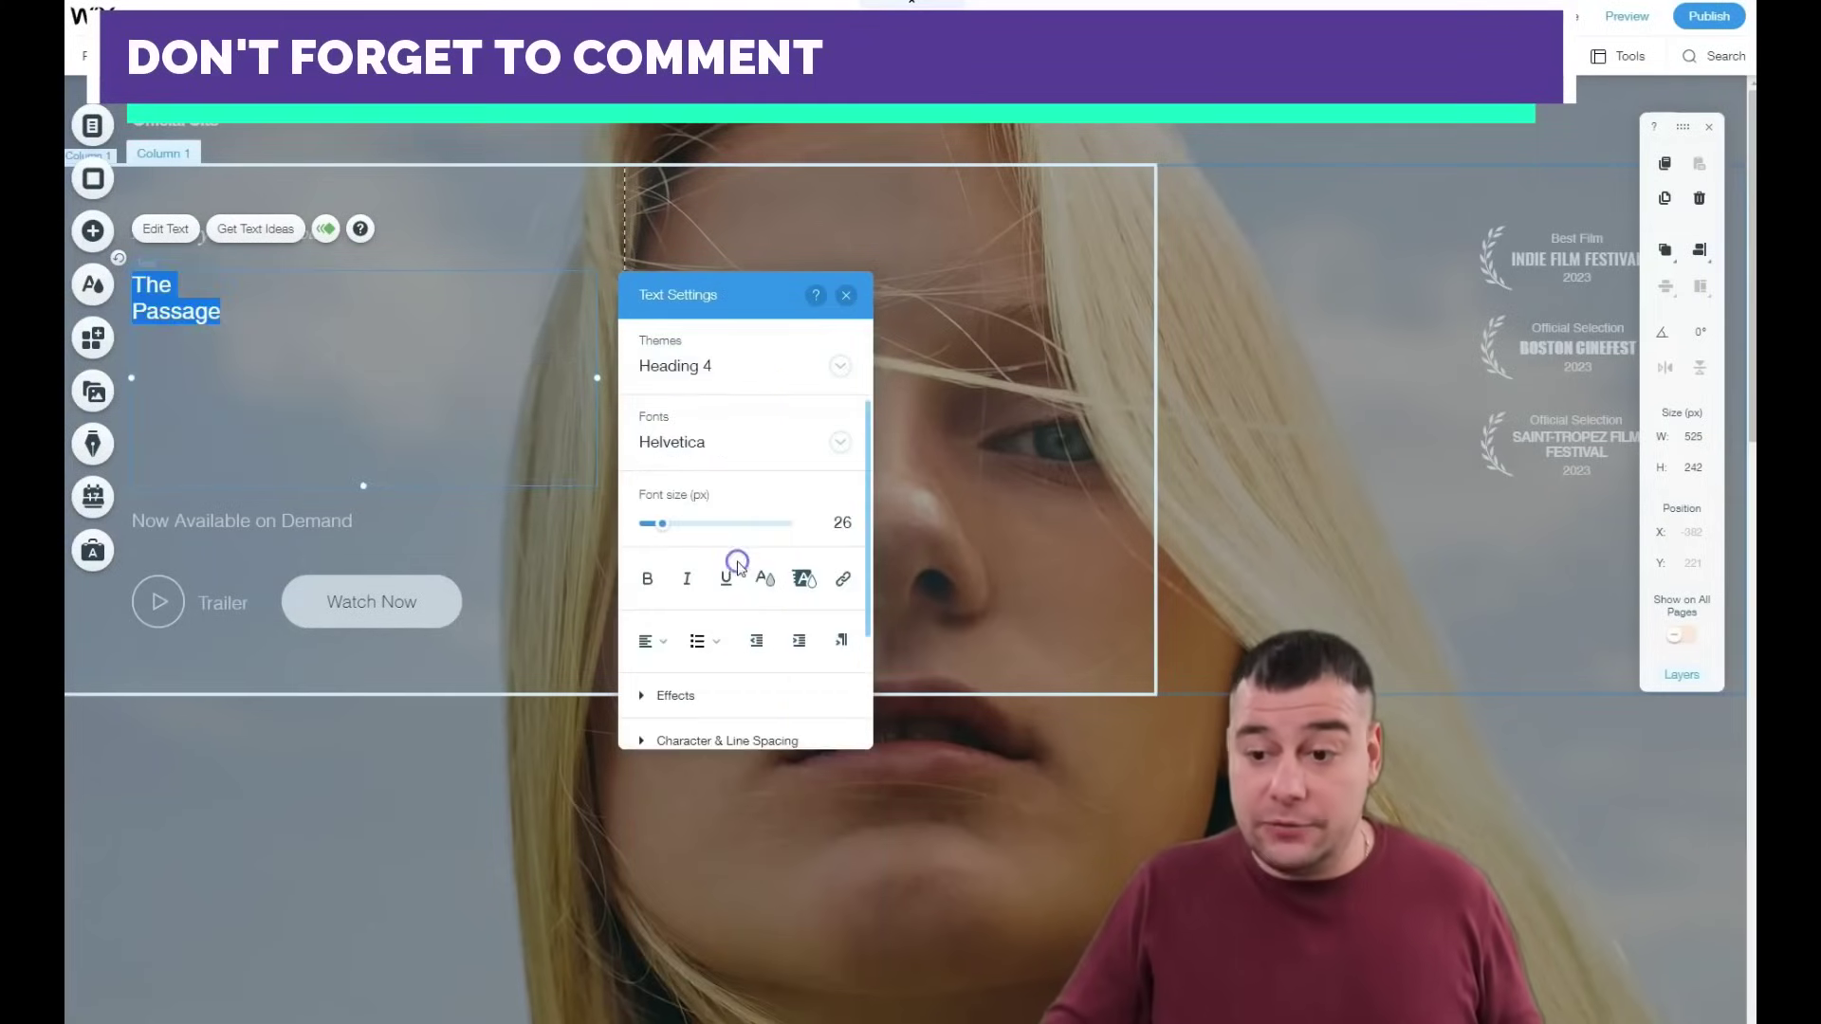
Step: Apply the Heading 1 theme to the title "The Passage" and set its font size to 88 px
left_click(841, 368)
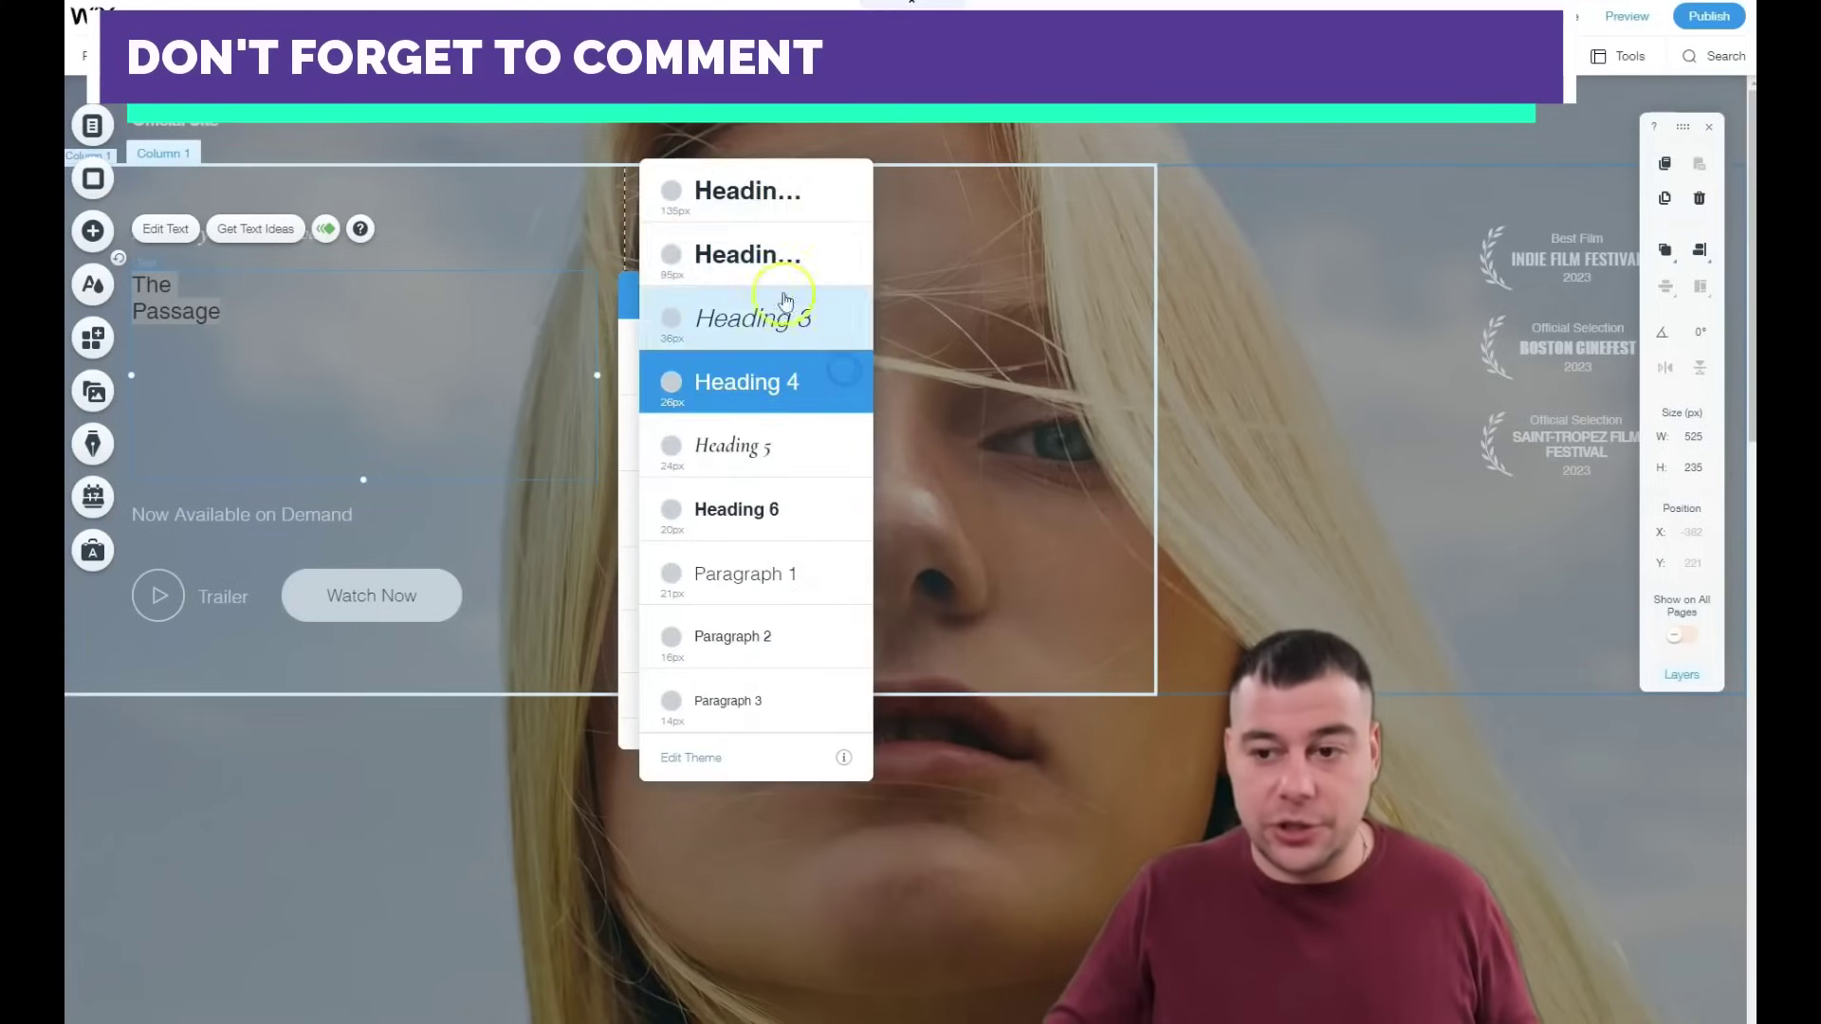
left_click(738, 192)
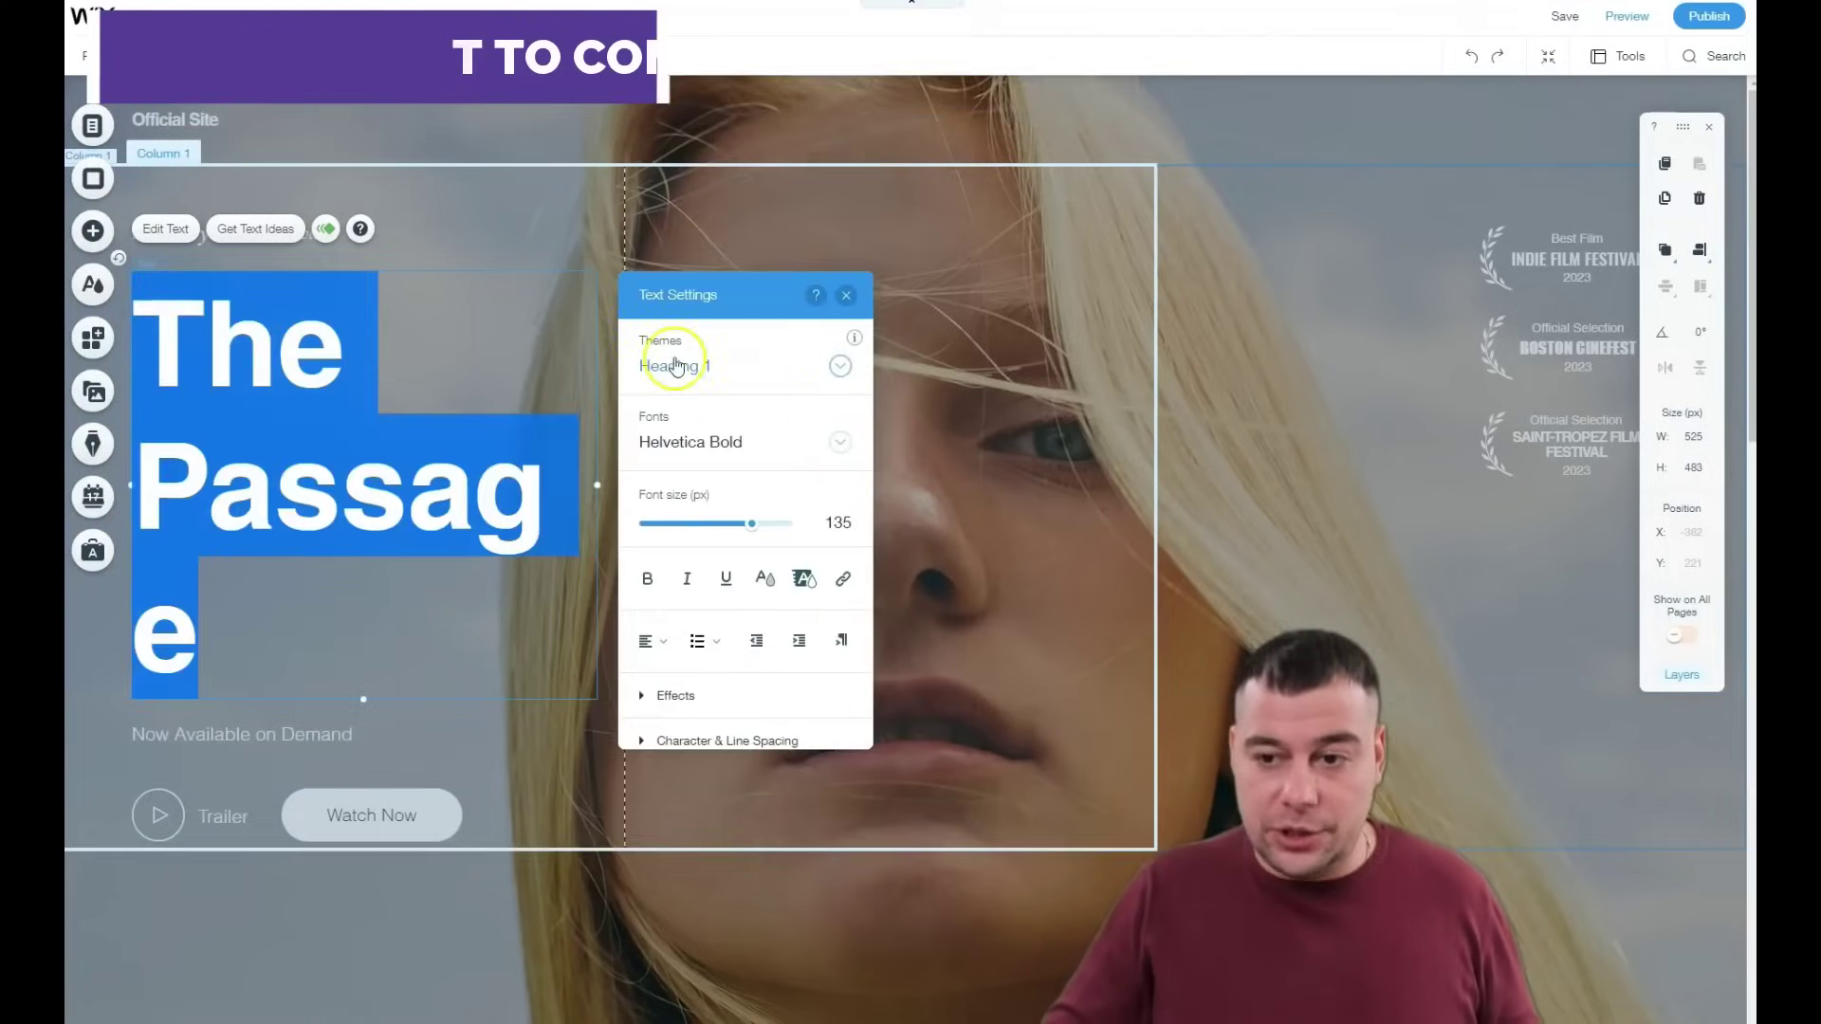
left_click_drag(749, 533, 713, 522)
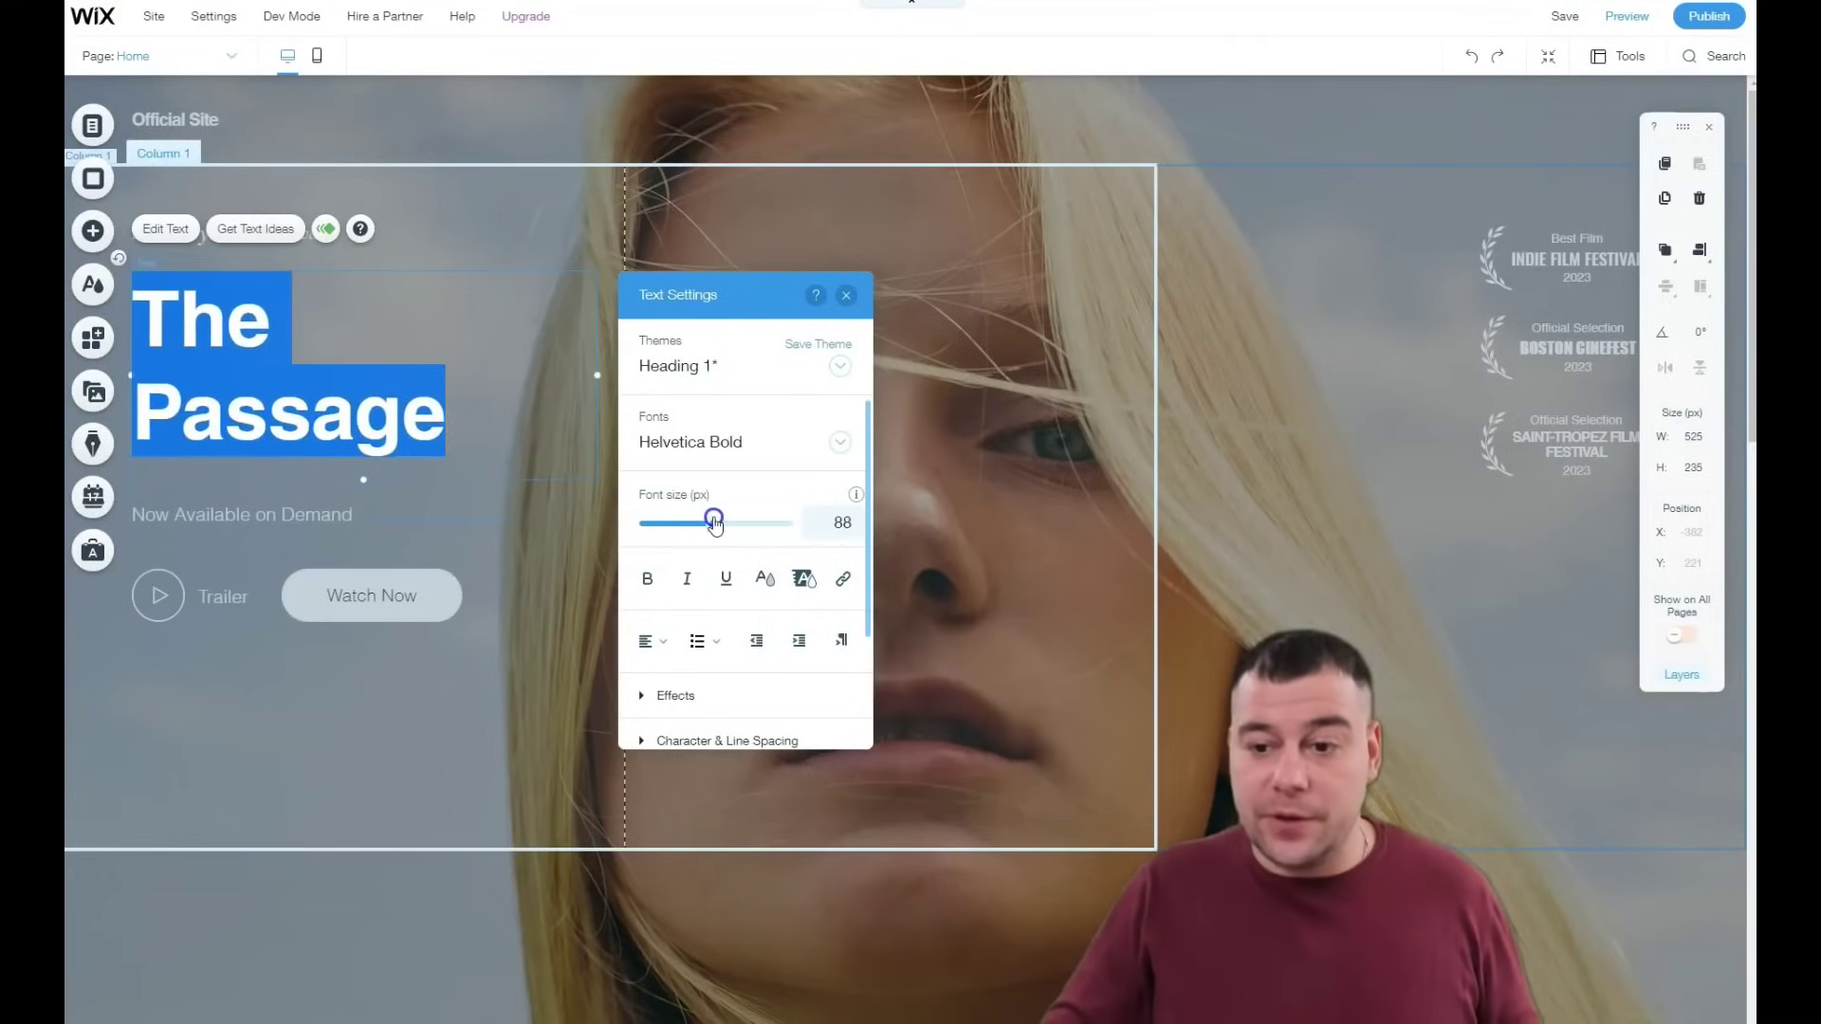
Step: Try the fonts Jura, Montserrat and Verdana on the title "The Passage"
left_click(838, 444)
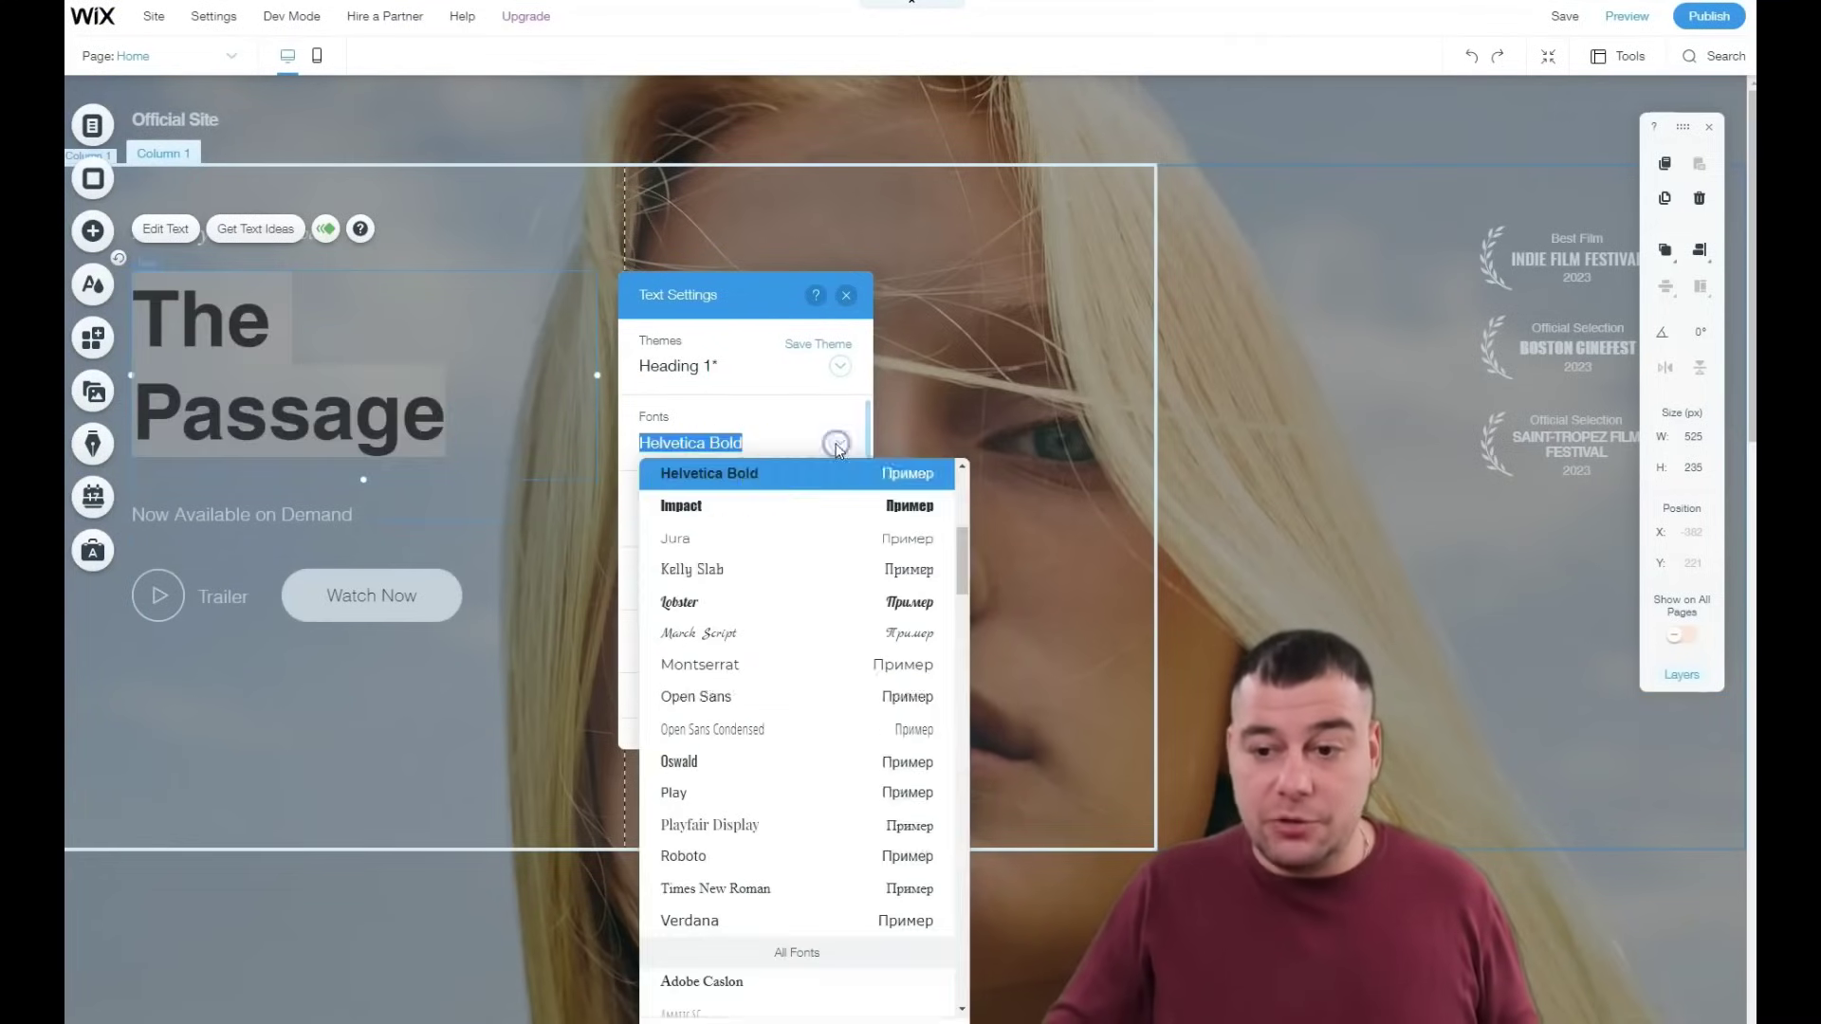
left_click(719, 538)
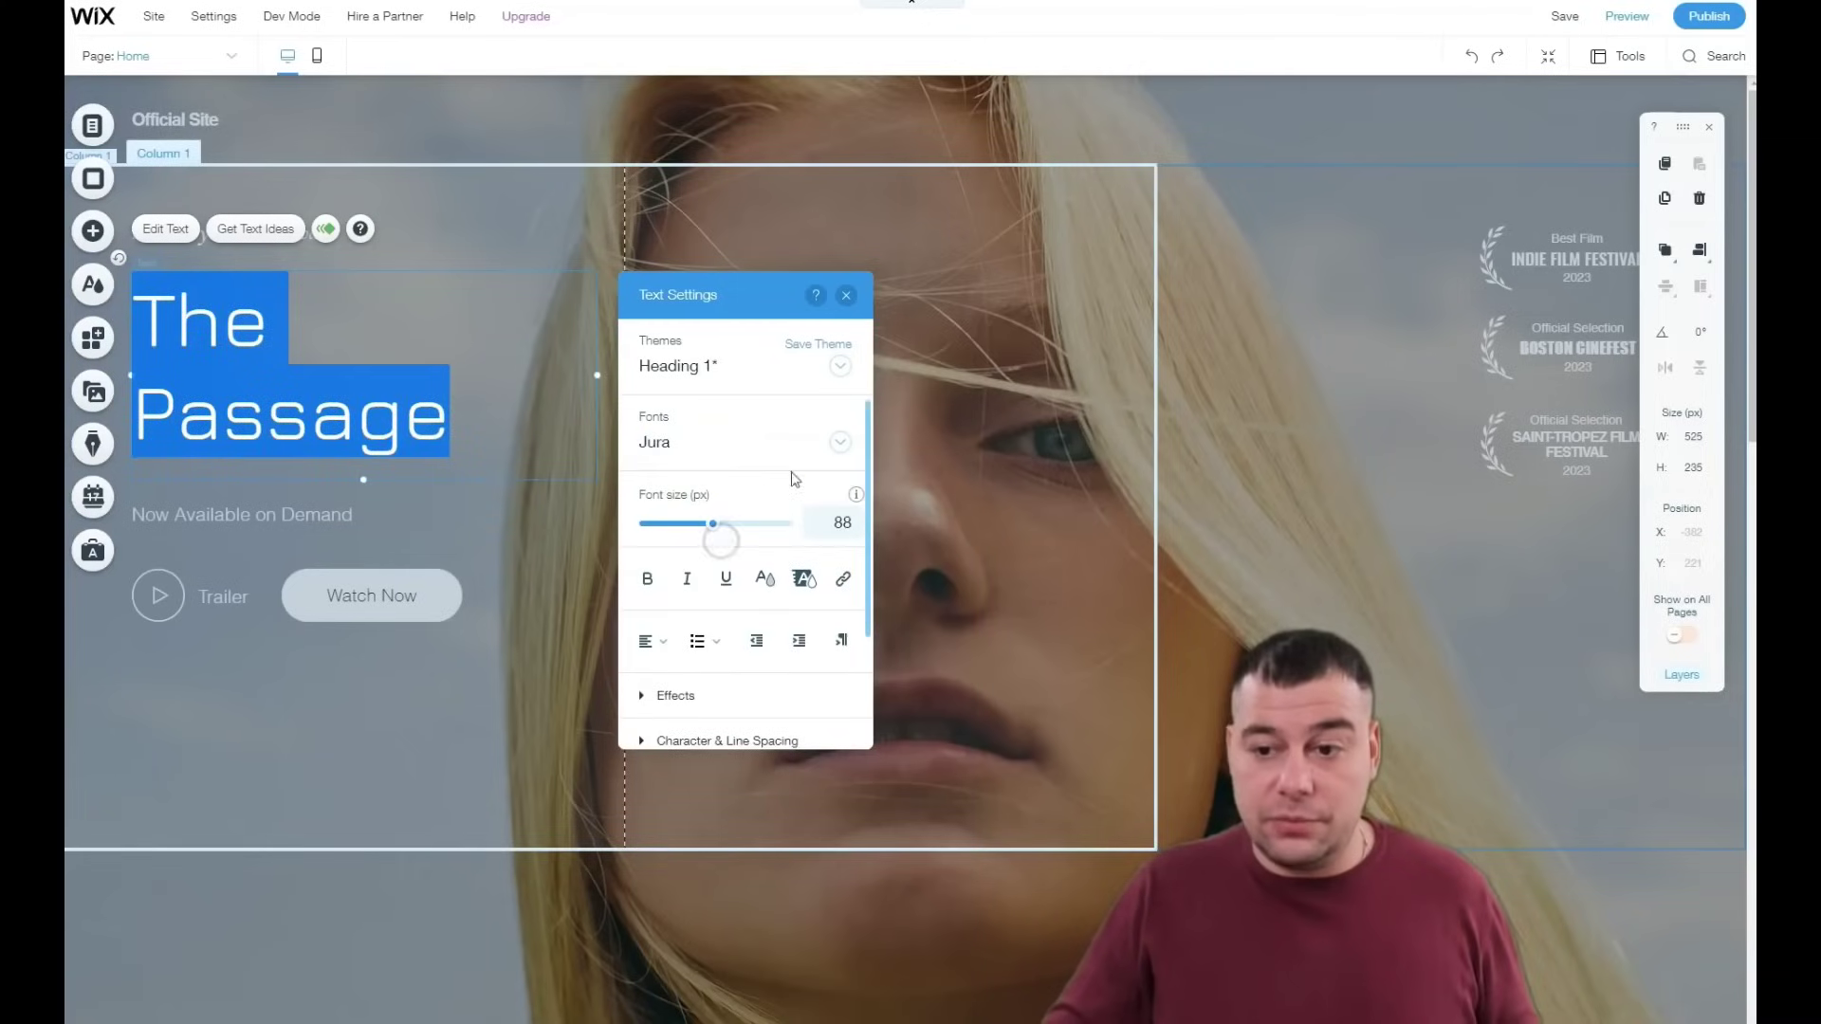
left_click(841, 444)
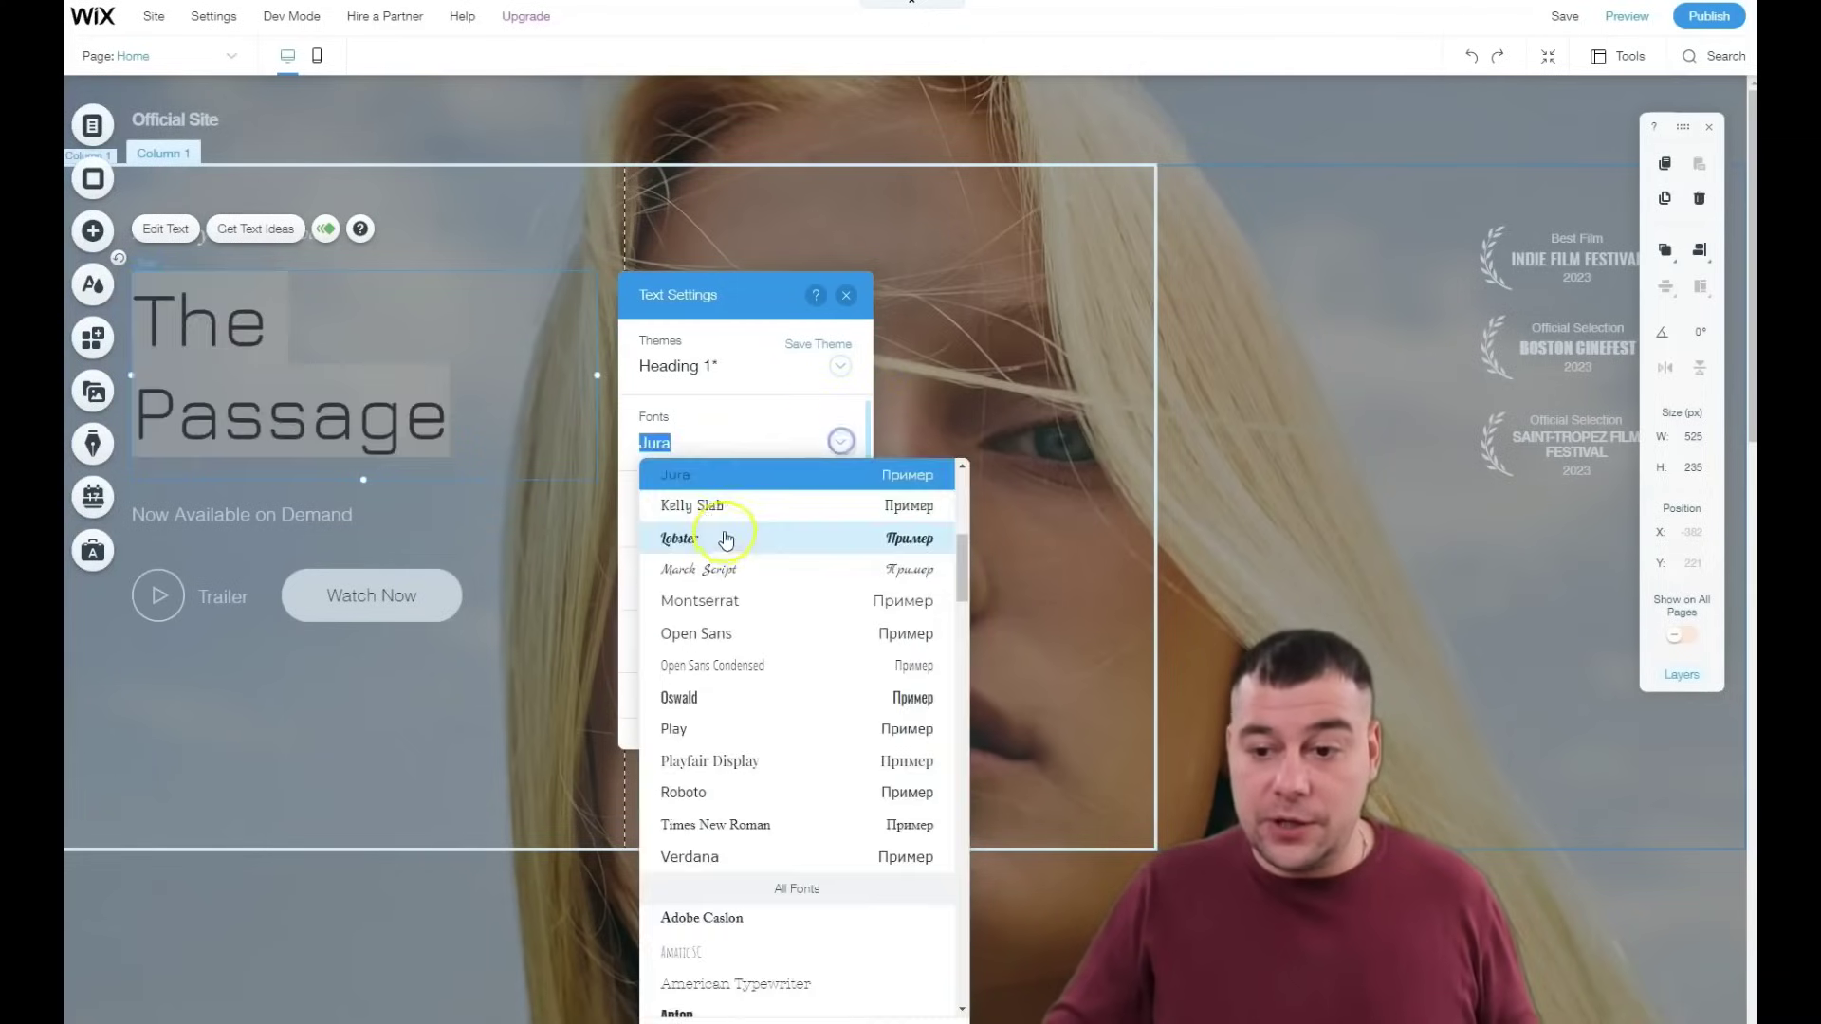
left_click(703, 604)
left_click(840, 443)
scroll(697, 683, "down", 2)
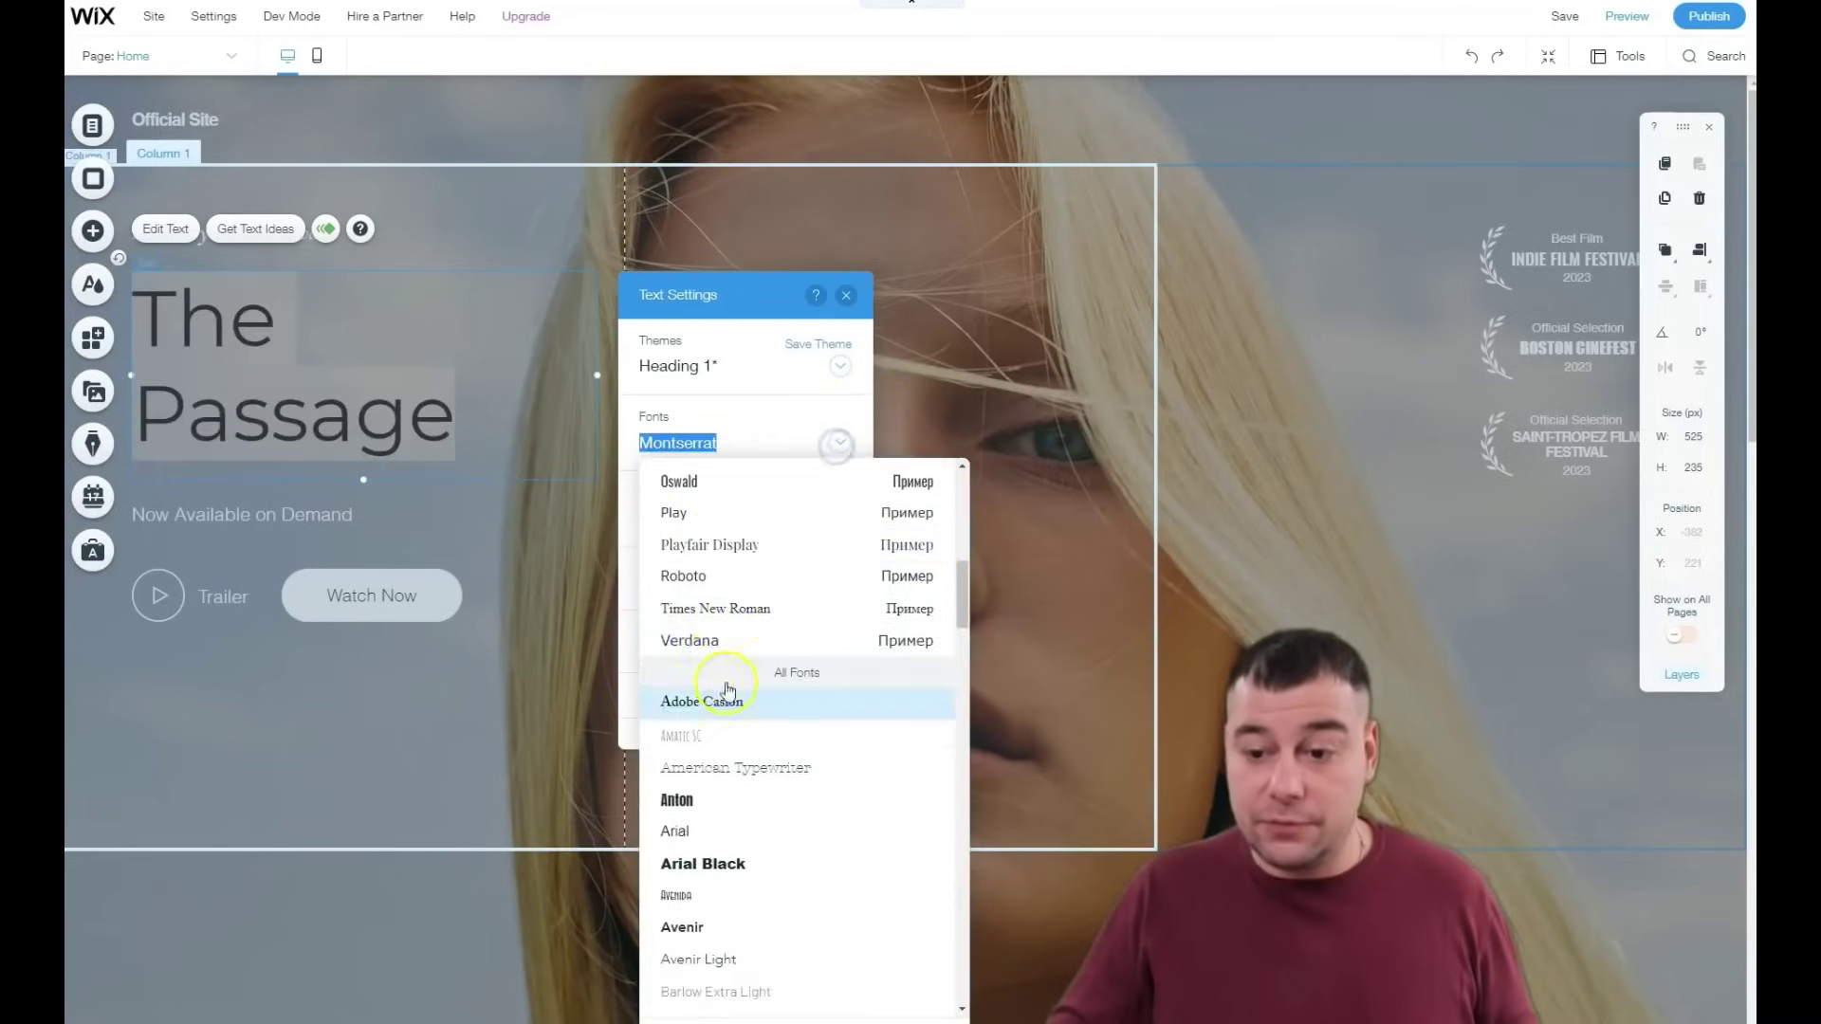
left_click(711, 643)
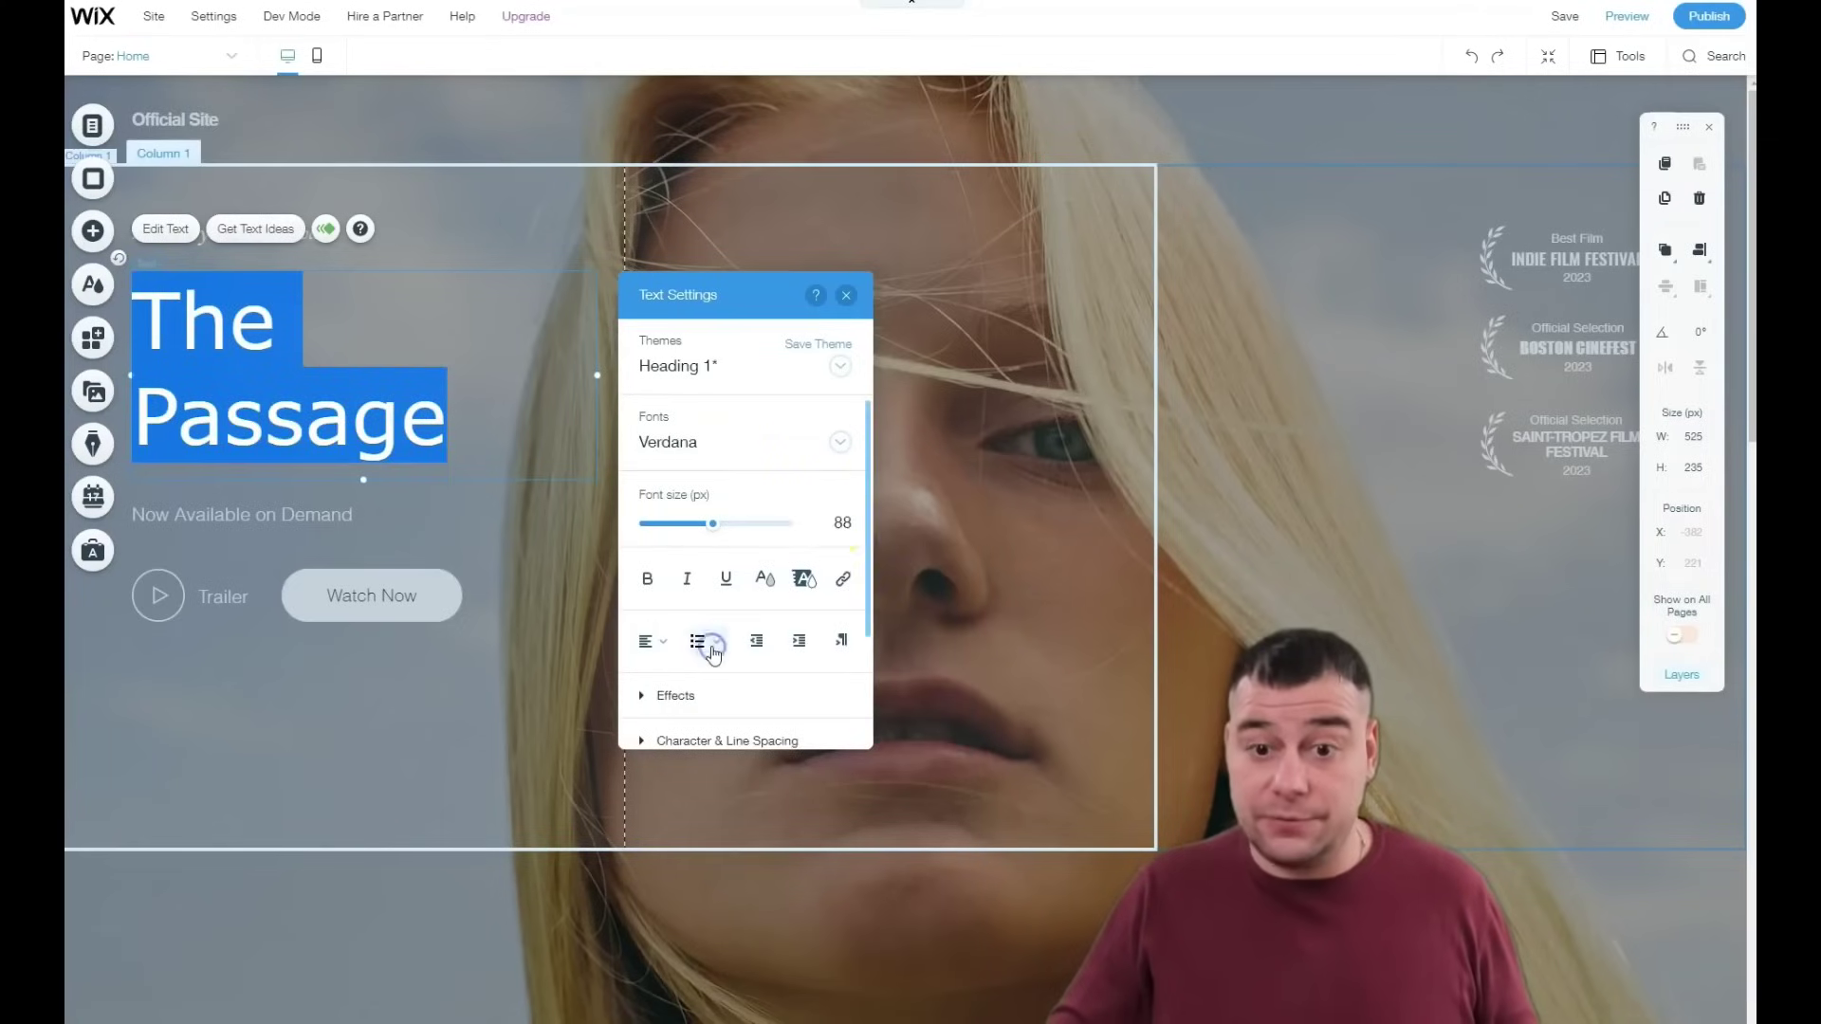
Step: Try the Comic Sans MS and Caudex fonts on the title "The Passage"
left_click(841, 442)
scroll(733, 773, "down", 2)
scroll(733, 773, "down", 5)
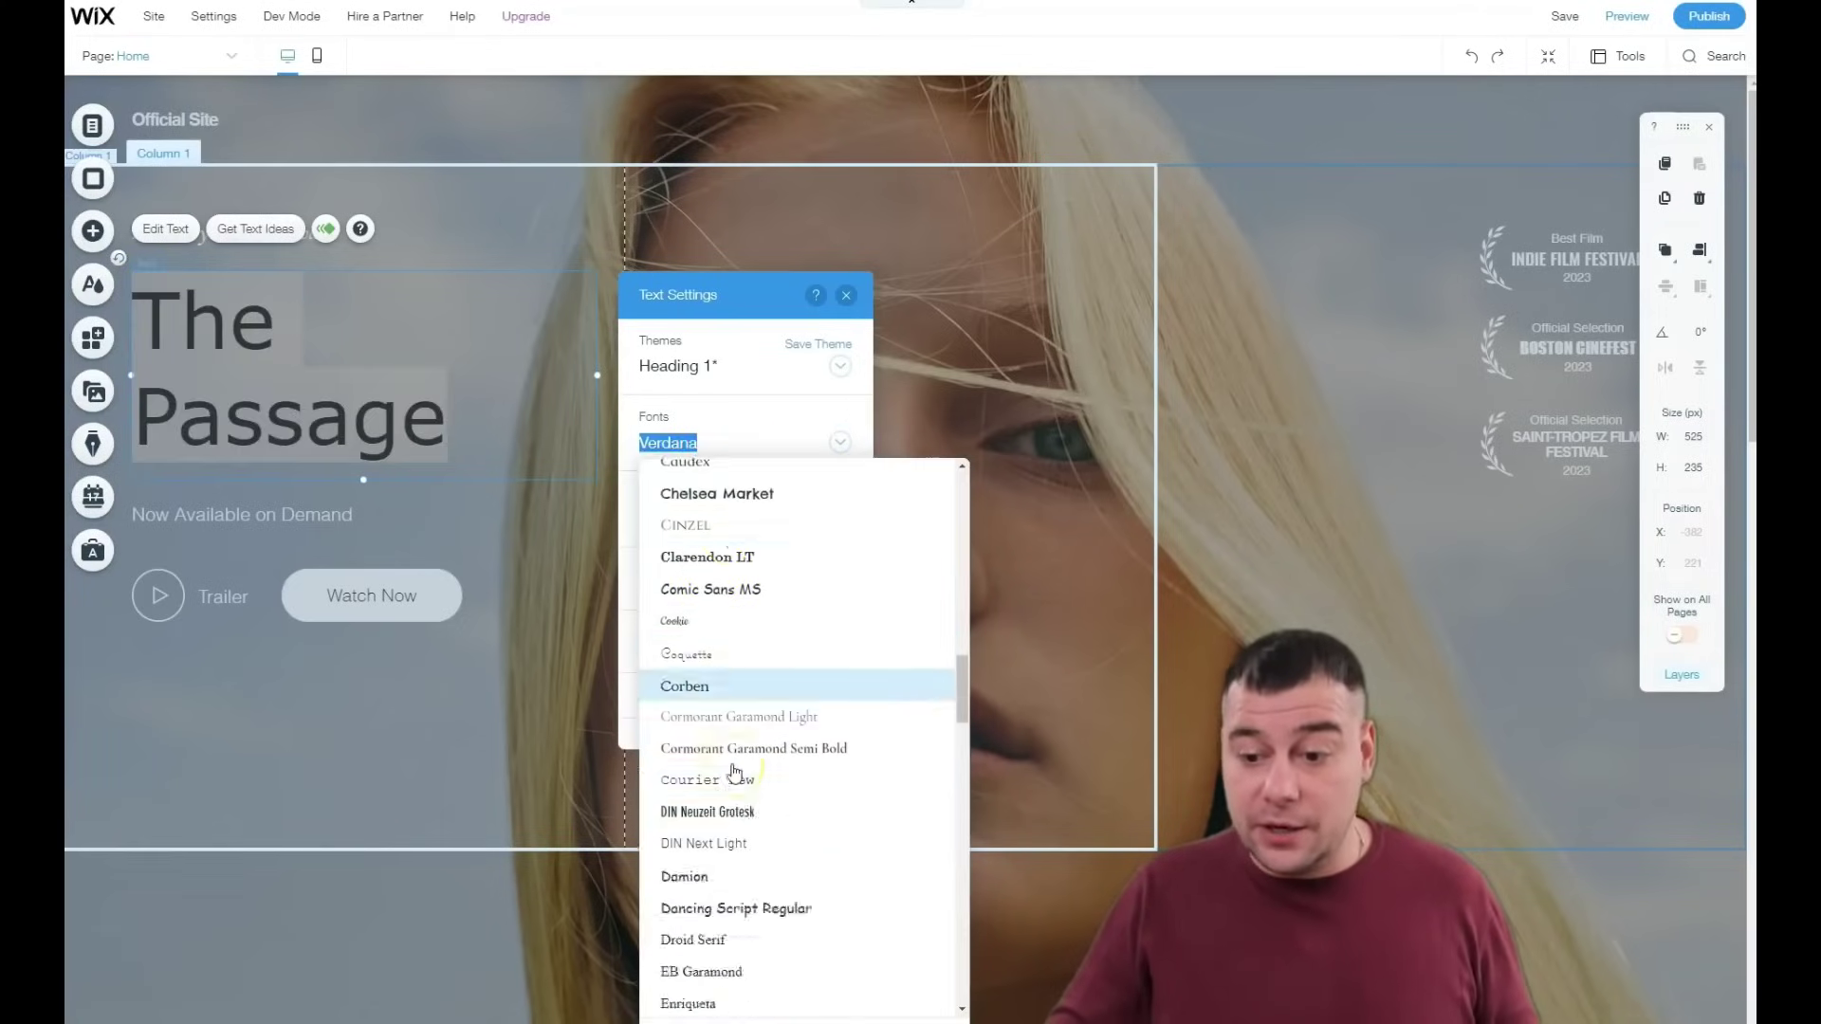
left_click(714, 588)
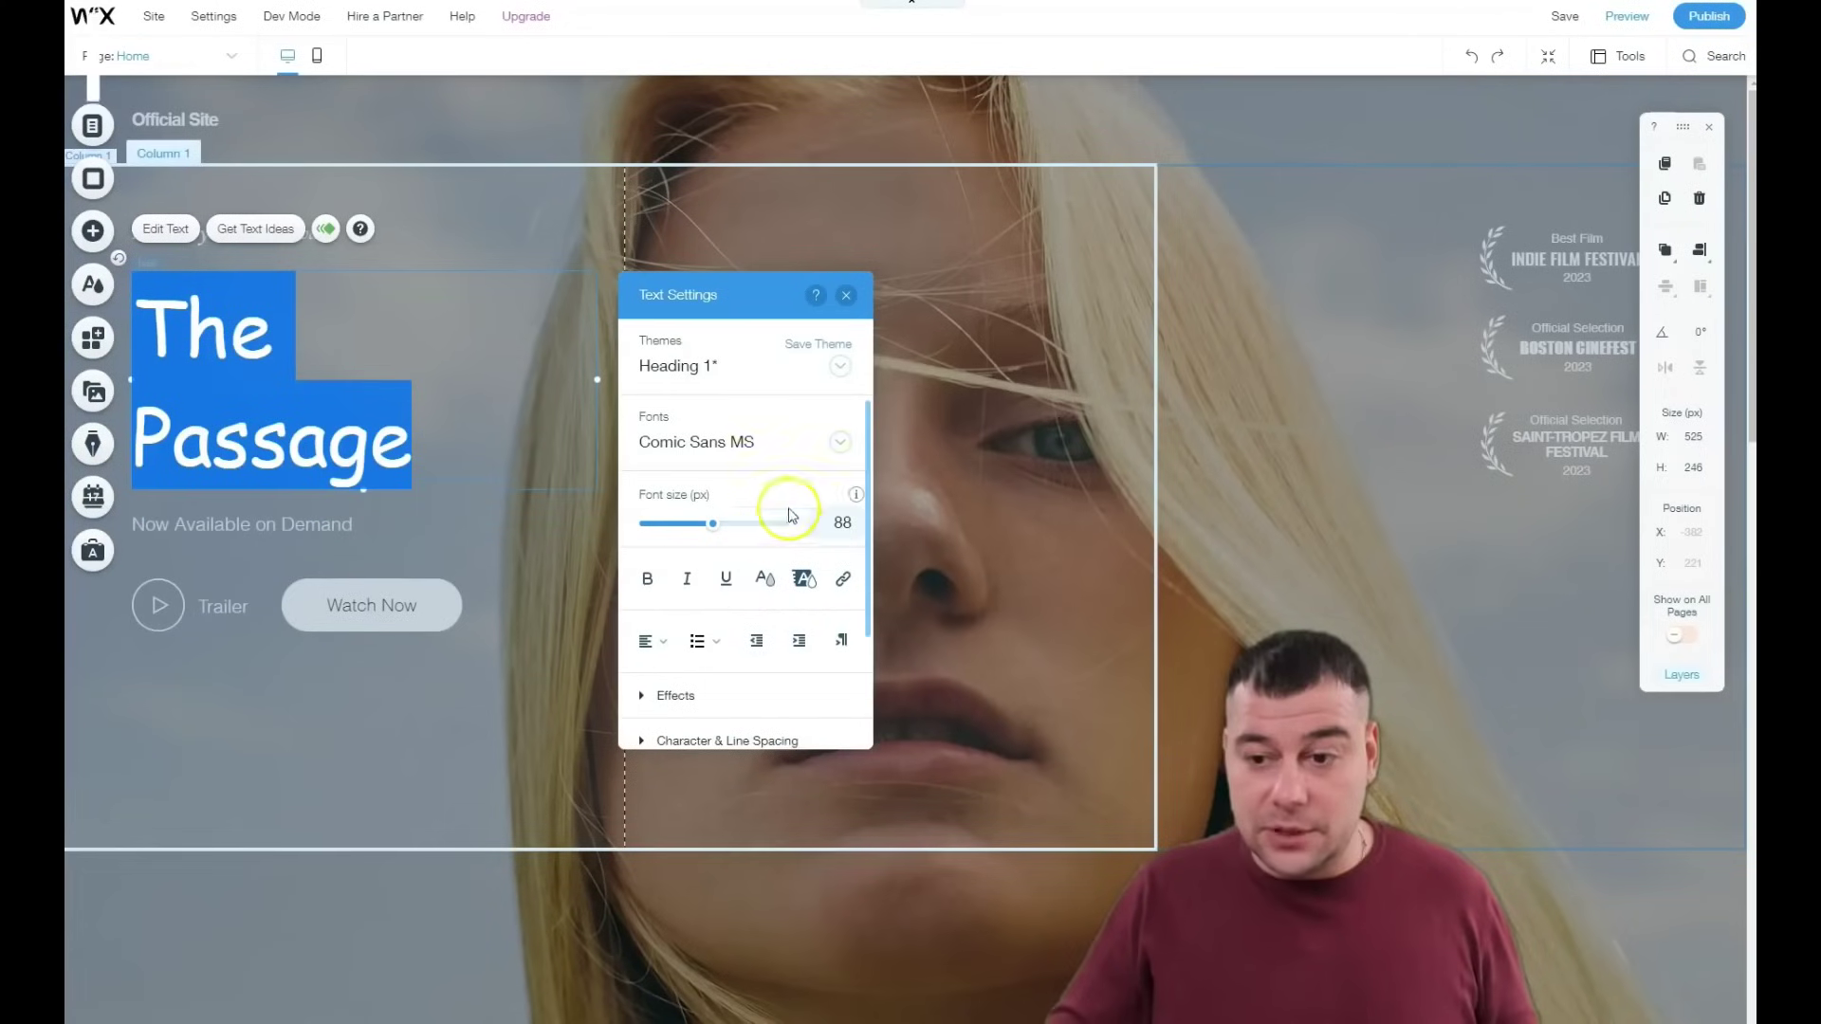
left_click(840, 442)
left_click(723, 767)
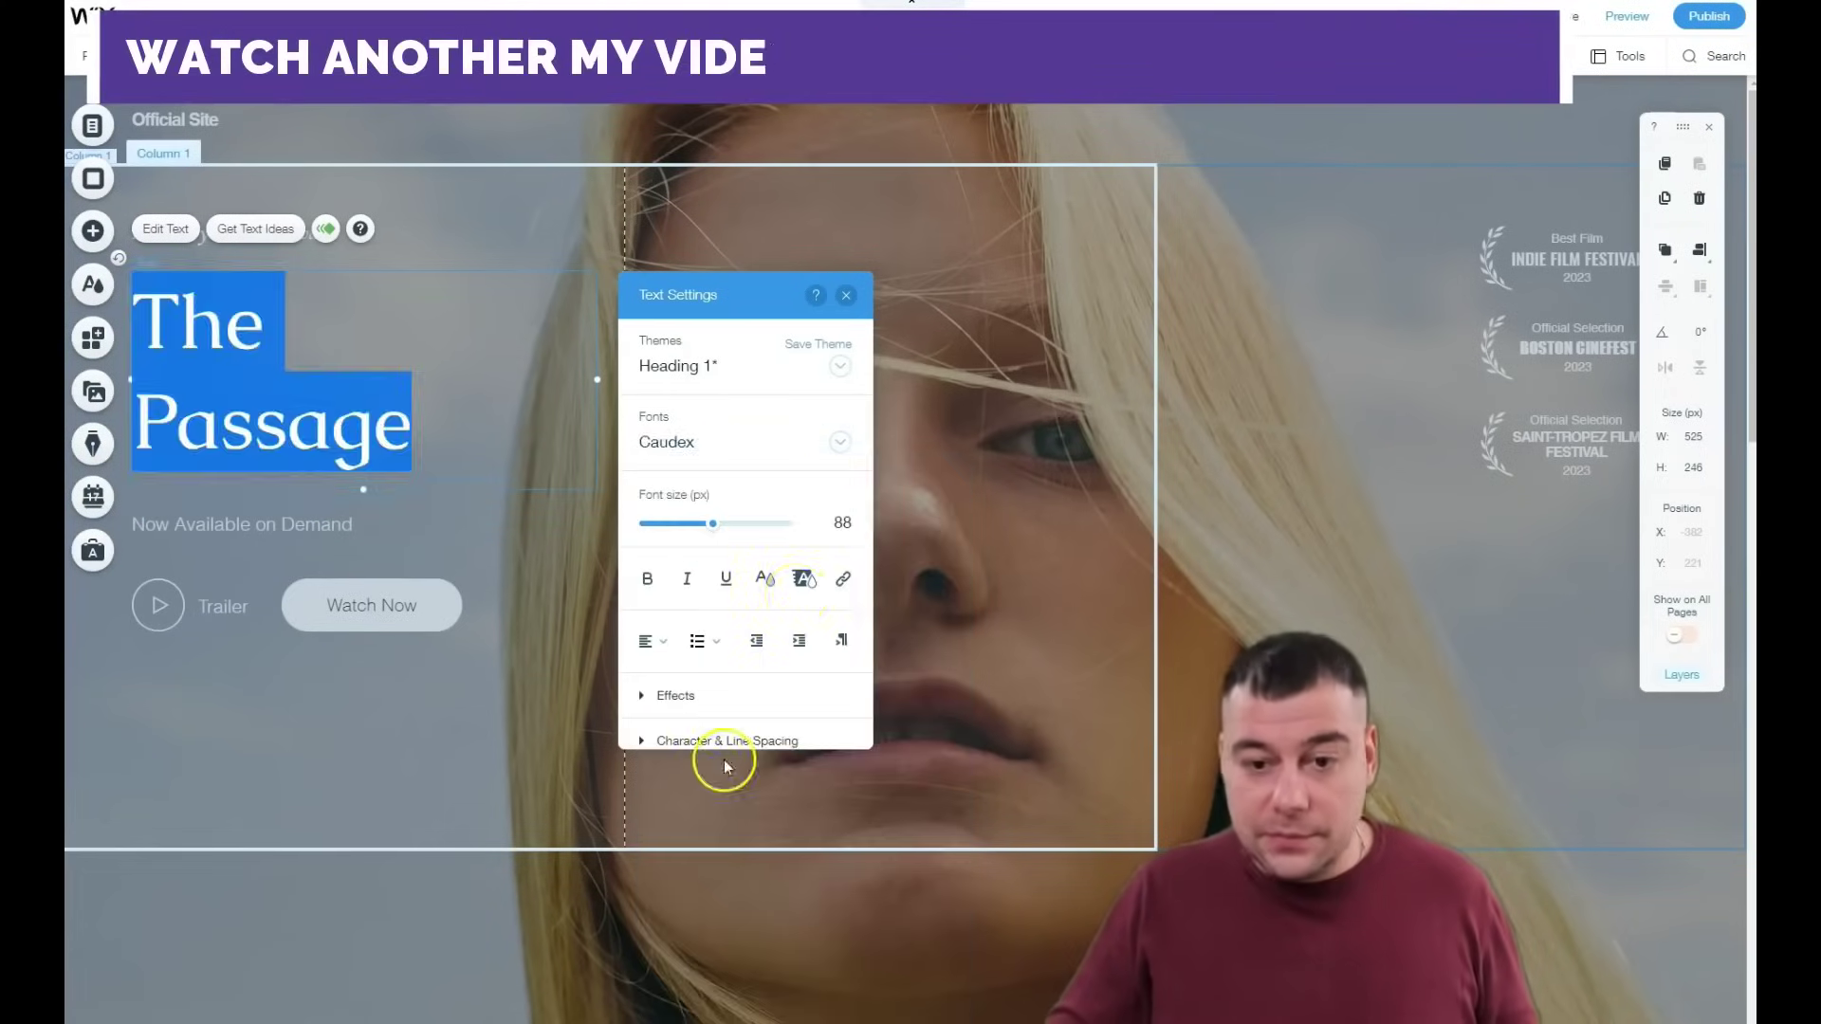
Step: Set the font of the title "The Passage" to Lulo Clean
left_click(841, 442)
scroll(743, 759, "down", 3)
left_click(736, 771)
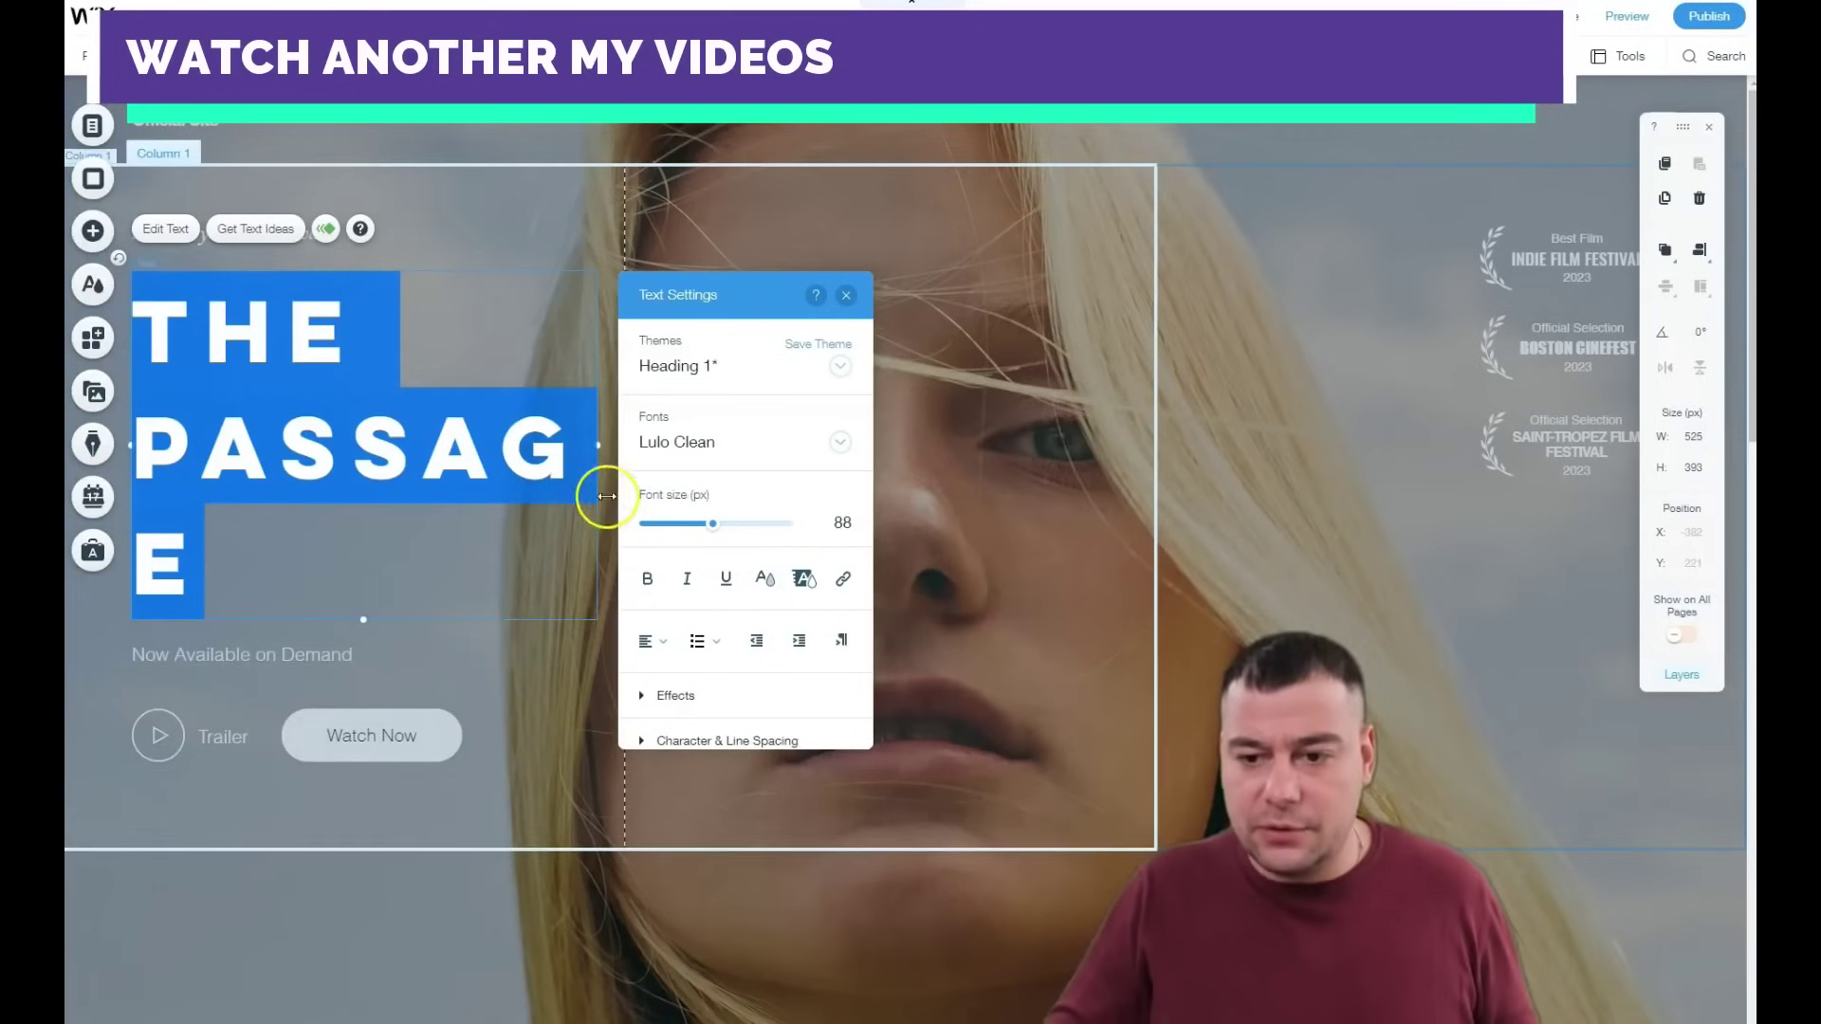
Step: Widen the title's text box to about 724 px and move it down to about Y 284
mouse_move(598, 444)
left_mouse_down()
mouse_move(742, 446)
mouse_move(774, 386)
left_mouse_up()
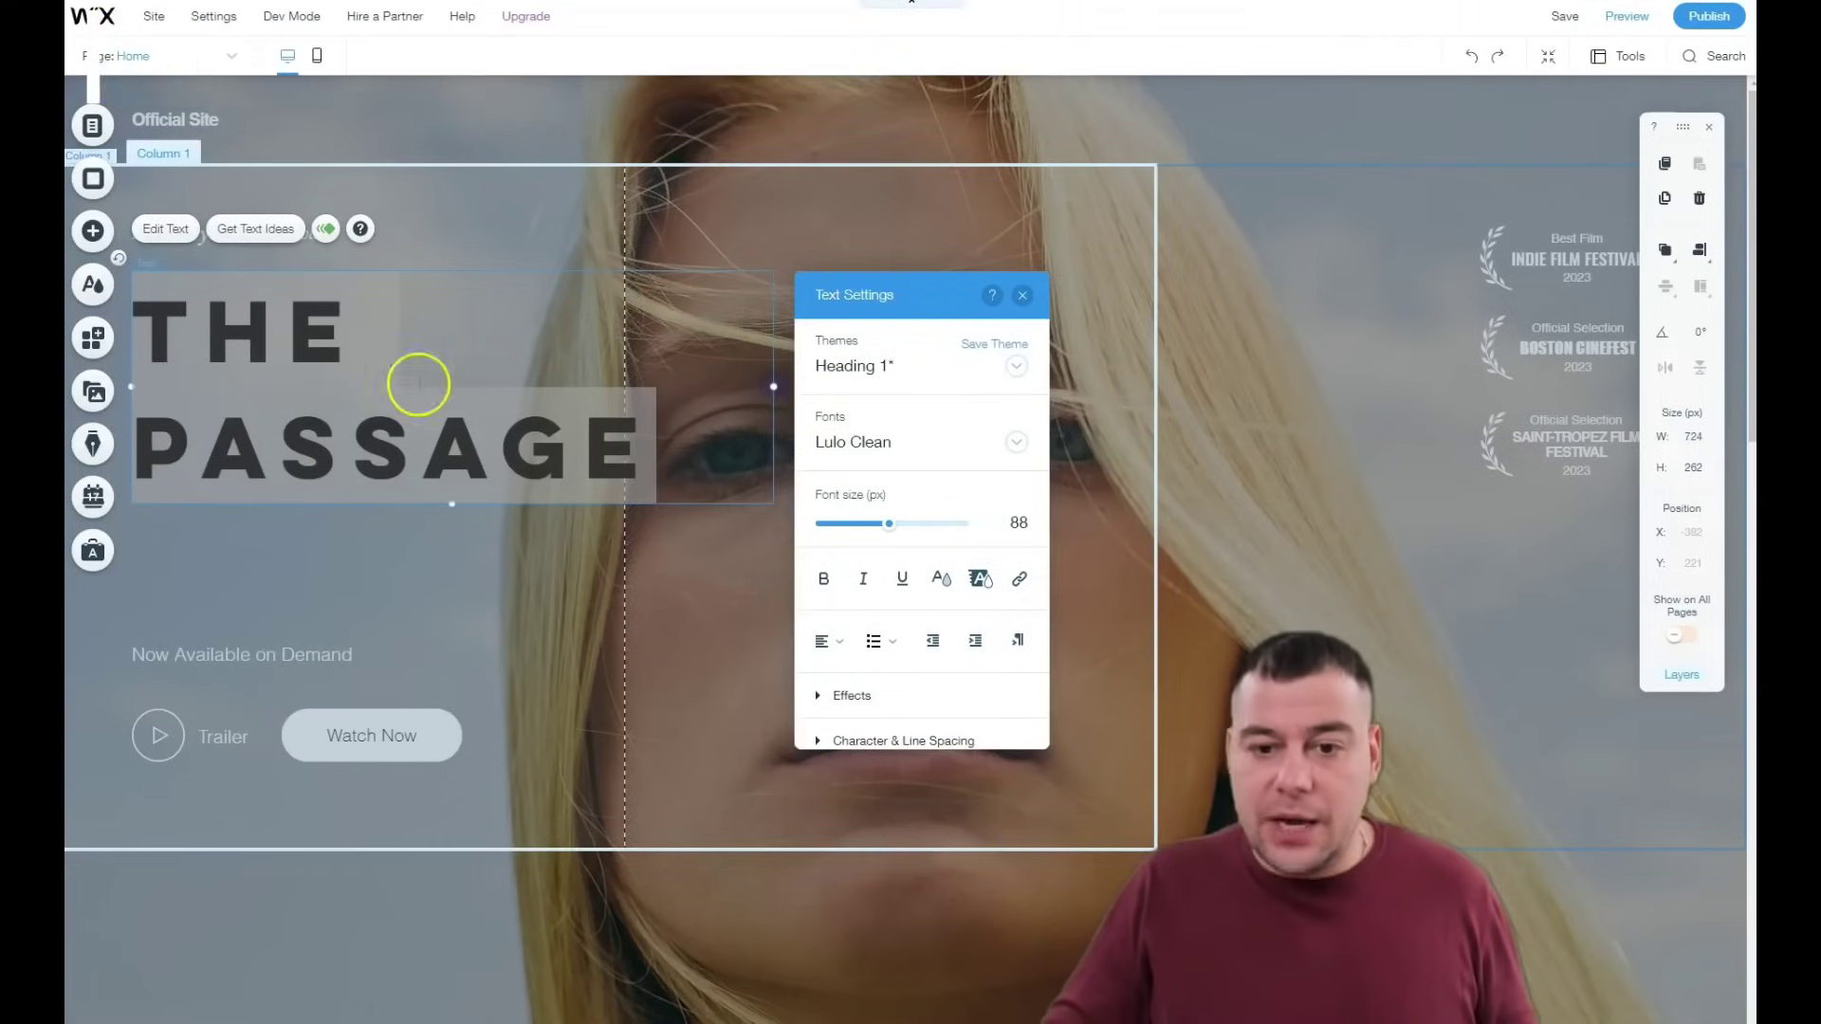
left_click(282, 361)
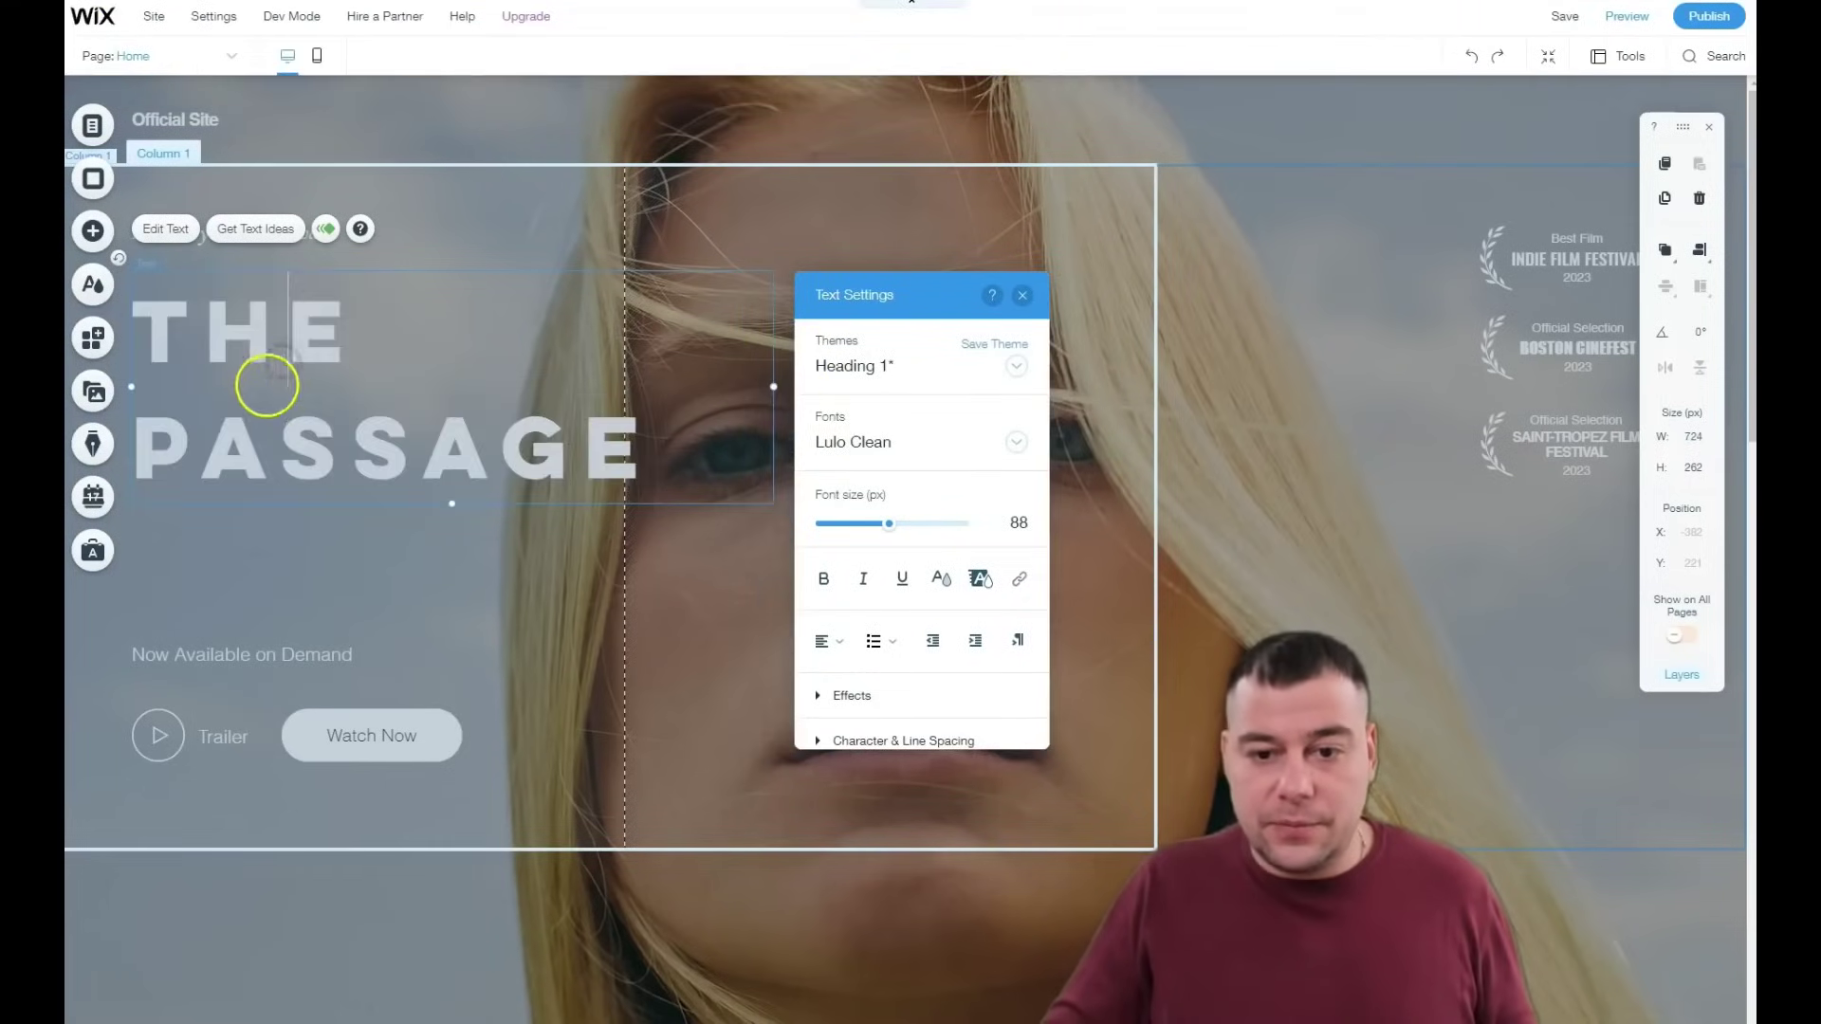
left_click(271, 455)
left_click_drag(253, 406, 258, 454)
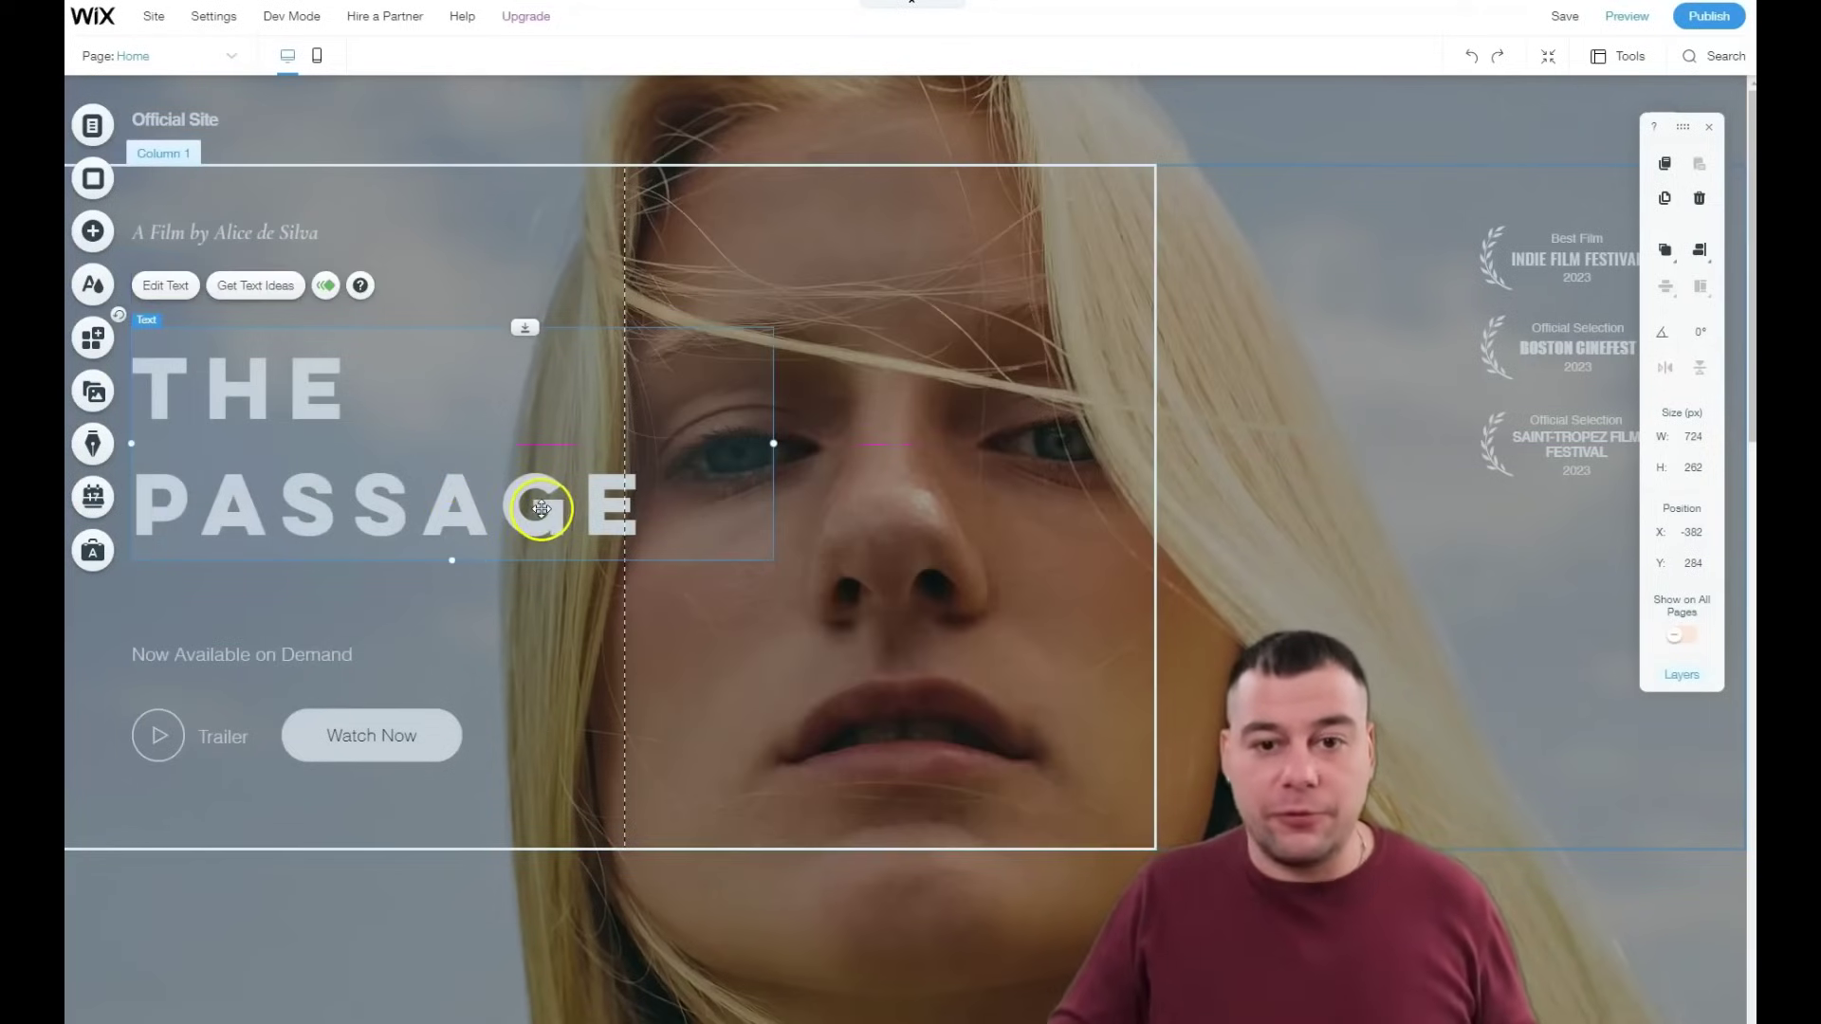
Step: Move the "Meet The Team" strip down to about Y 2711 to leave a gap below the Testimonials strip
scroll(758, 624, "down", 15)
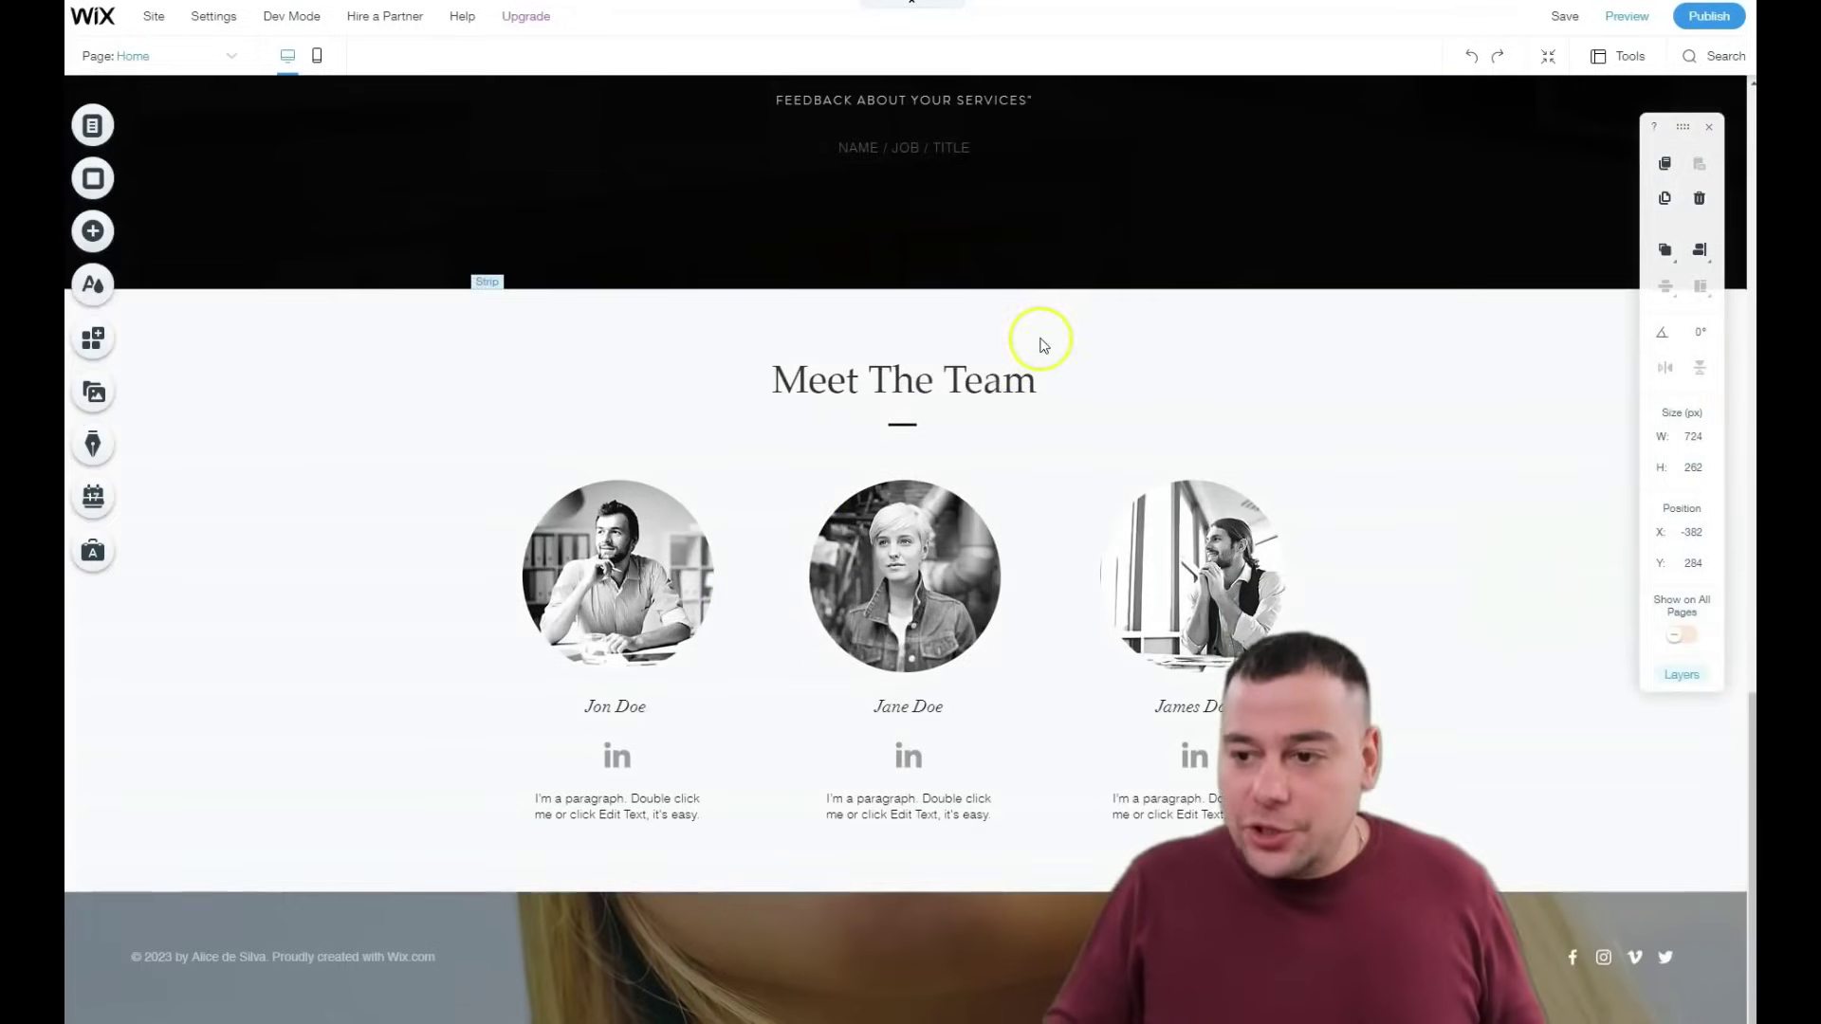
left_click(1067, 322)
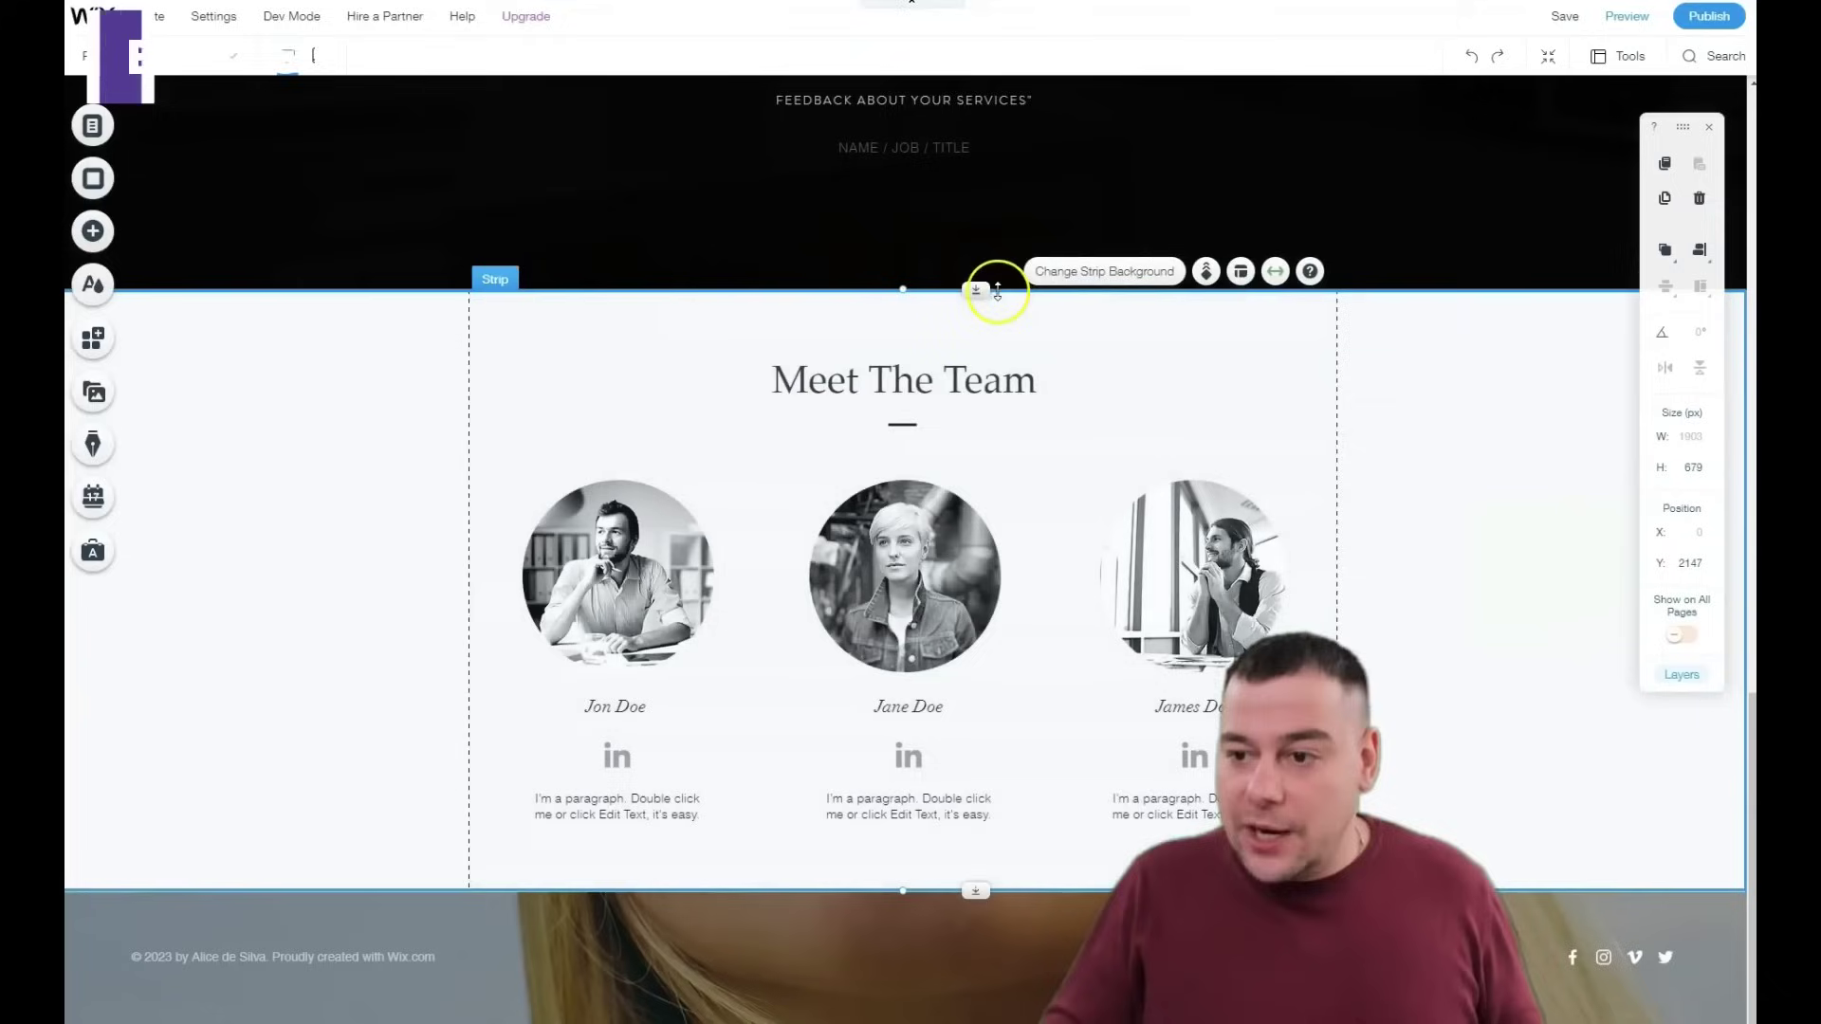
left_click_drag(991, 341, 982, 830)
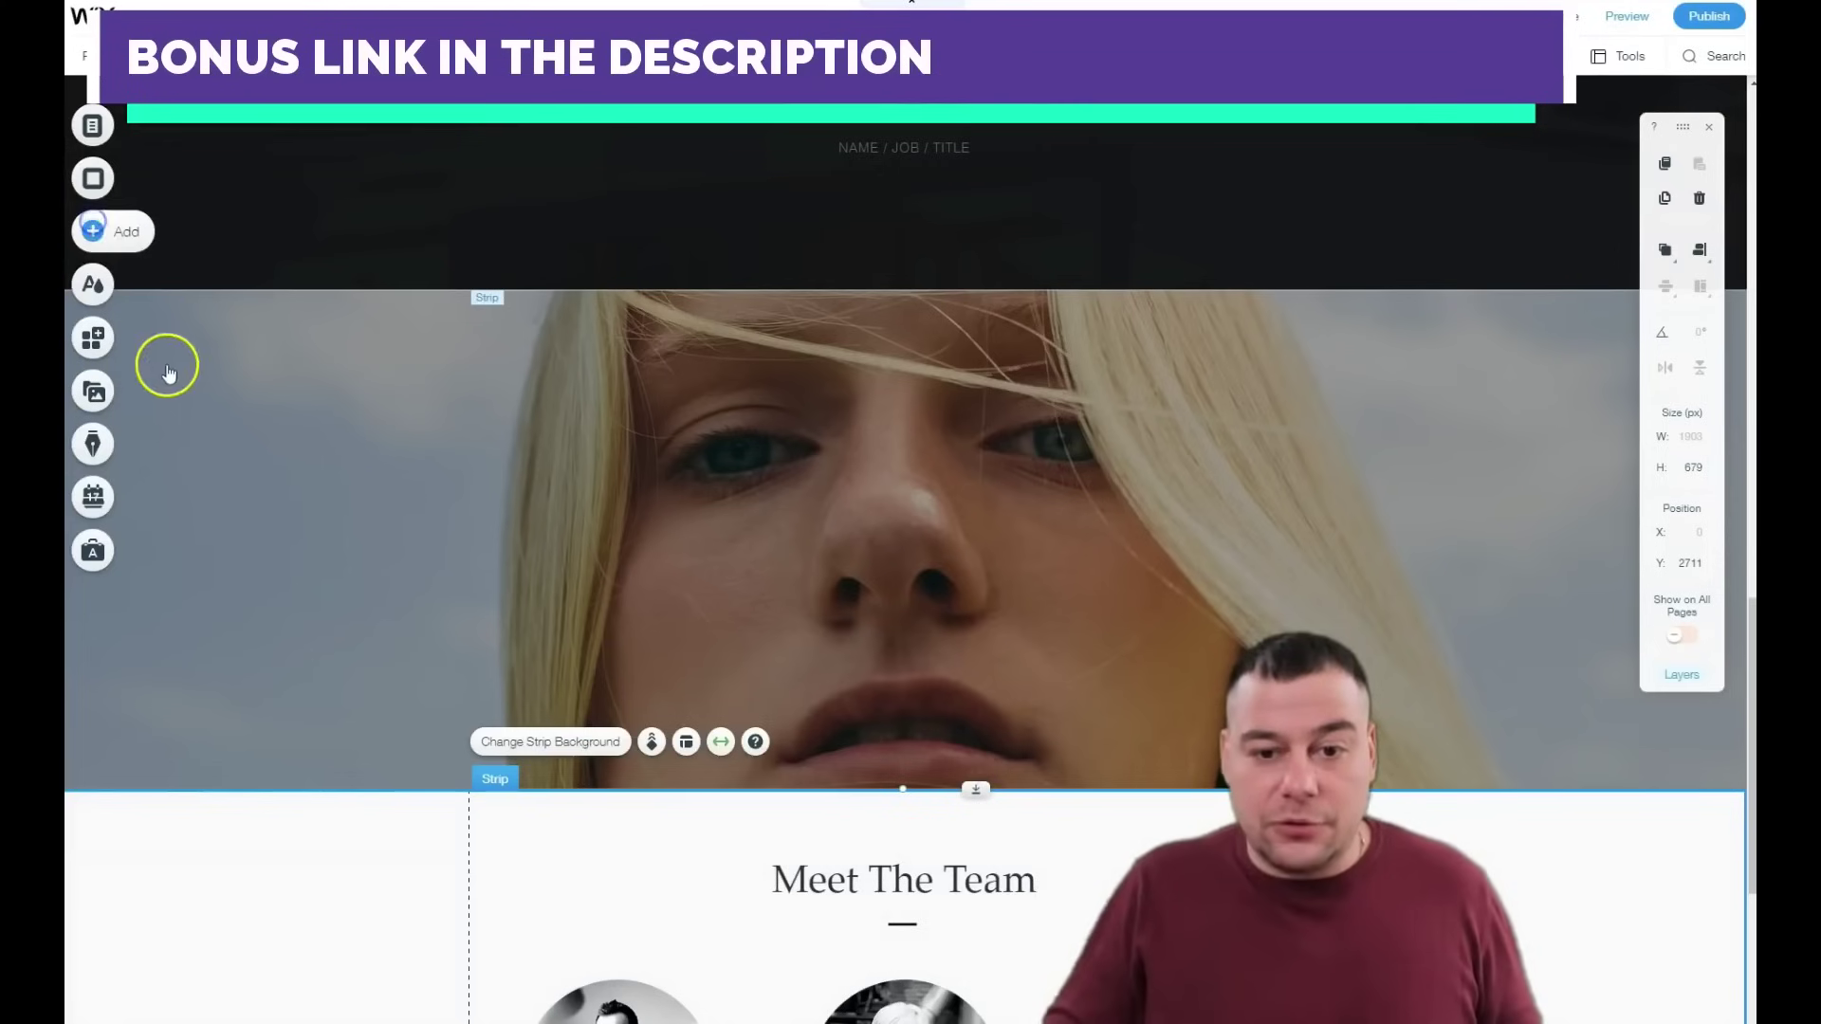
Step: Add a video player in the gap above the "Meet The Team" strip, at about X 255, Y 2300
left_click_drag(475, 436, 839, 522)
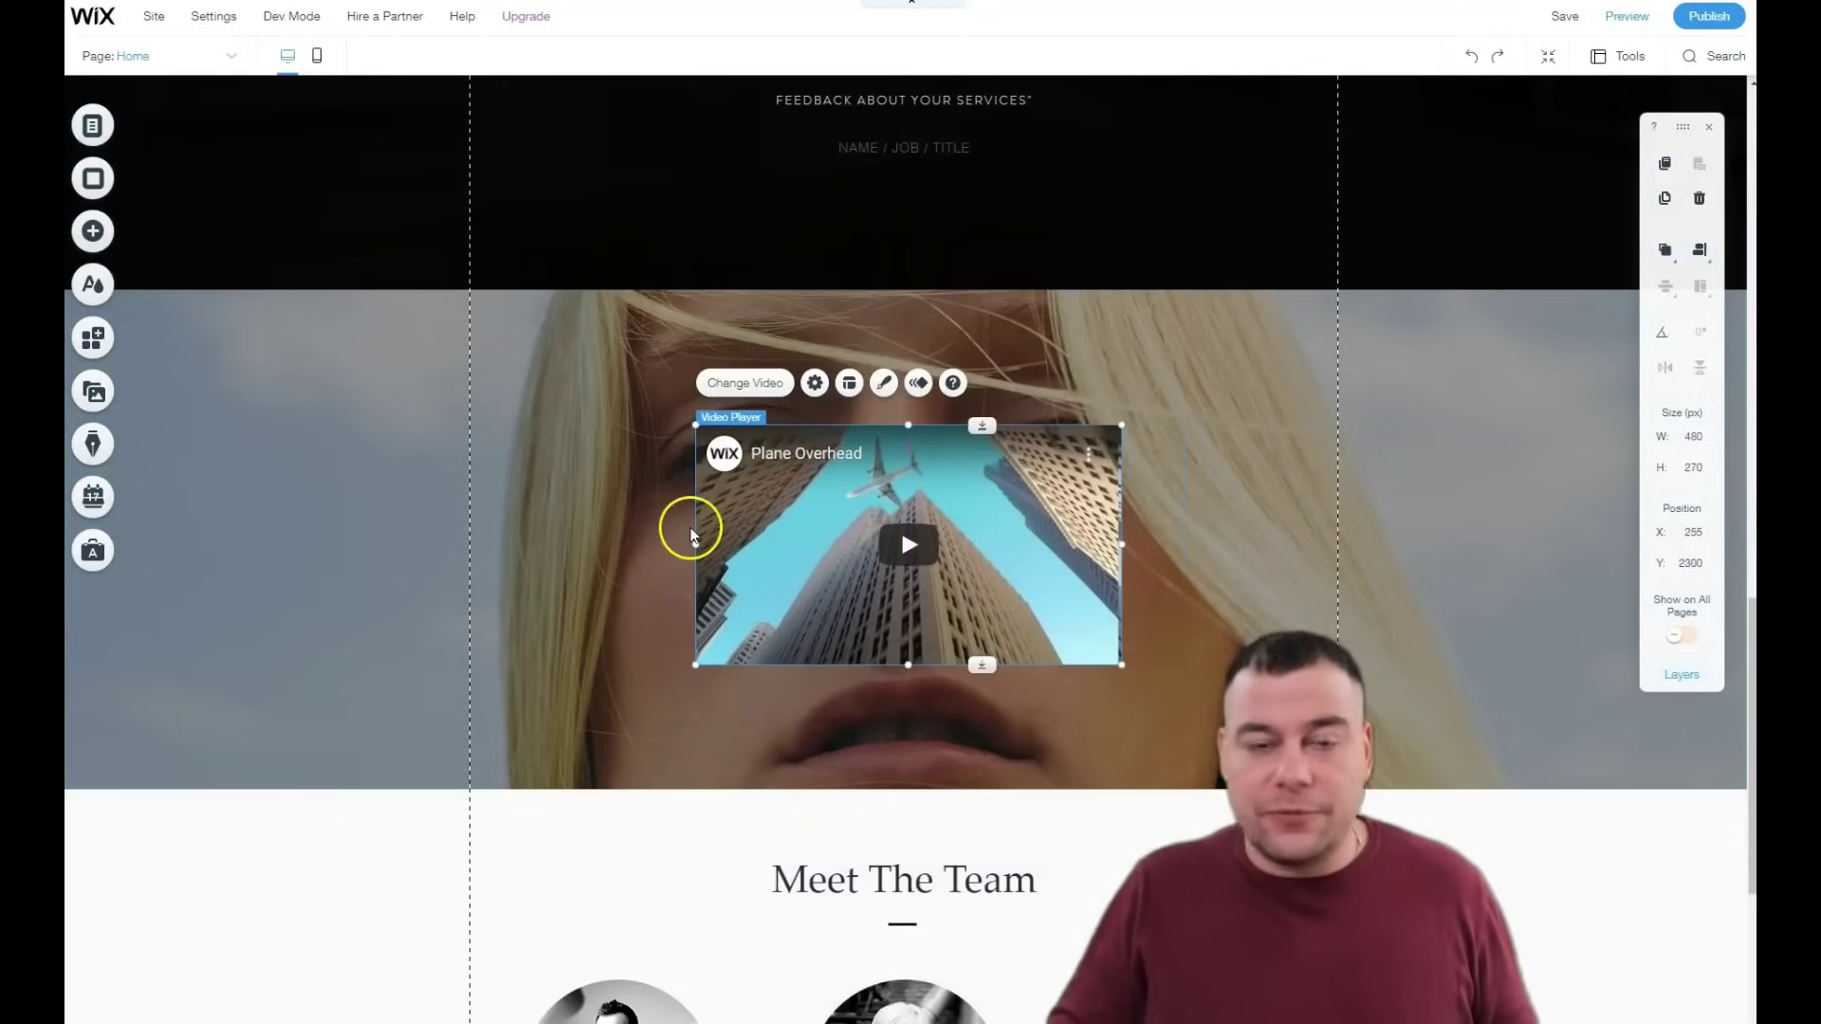
left_click(764, 495)
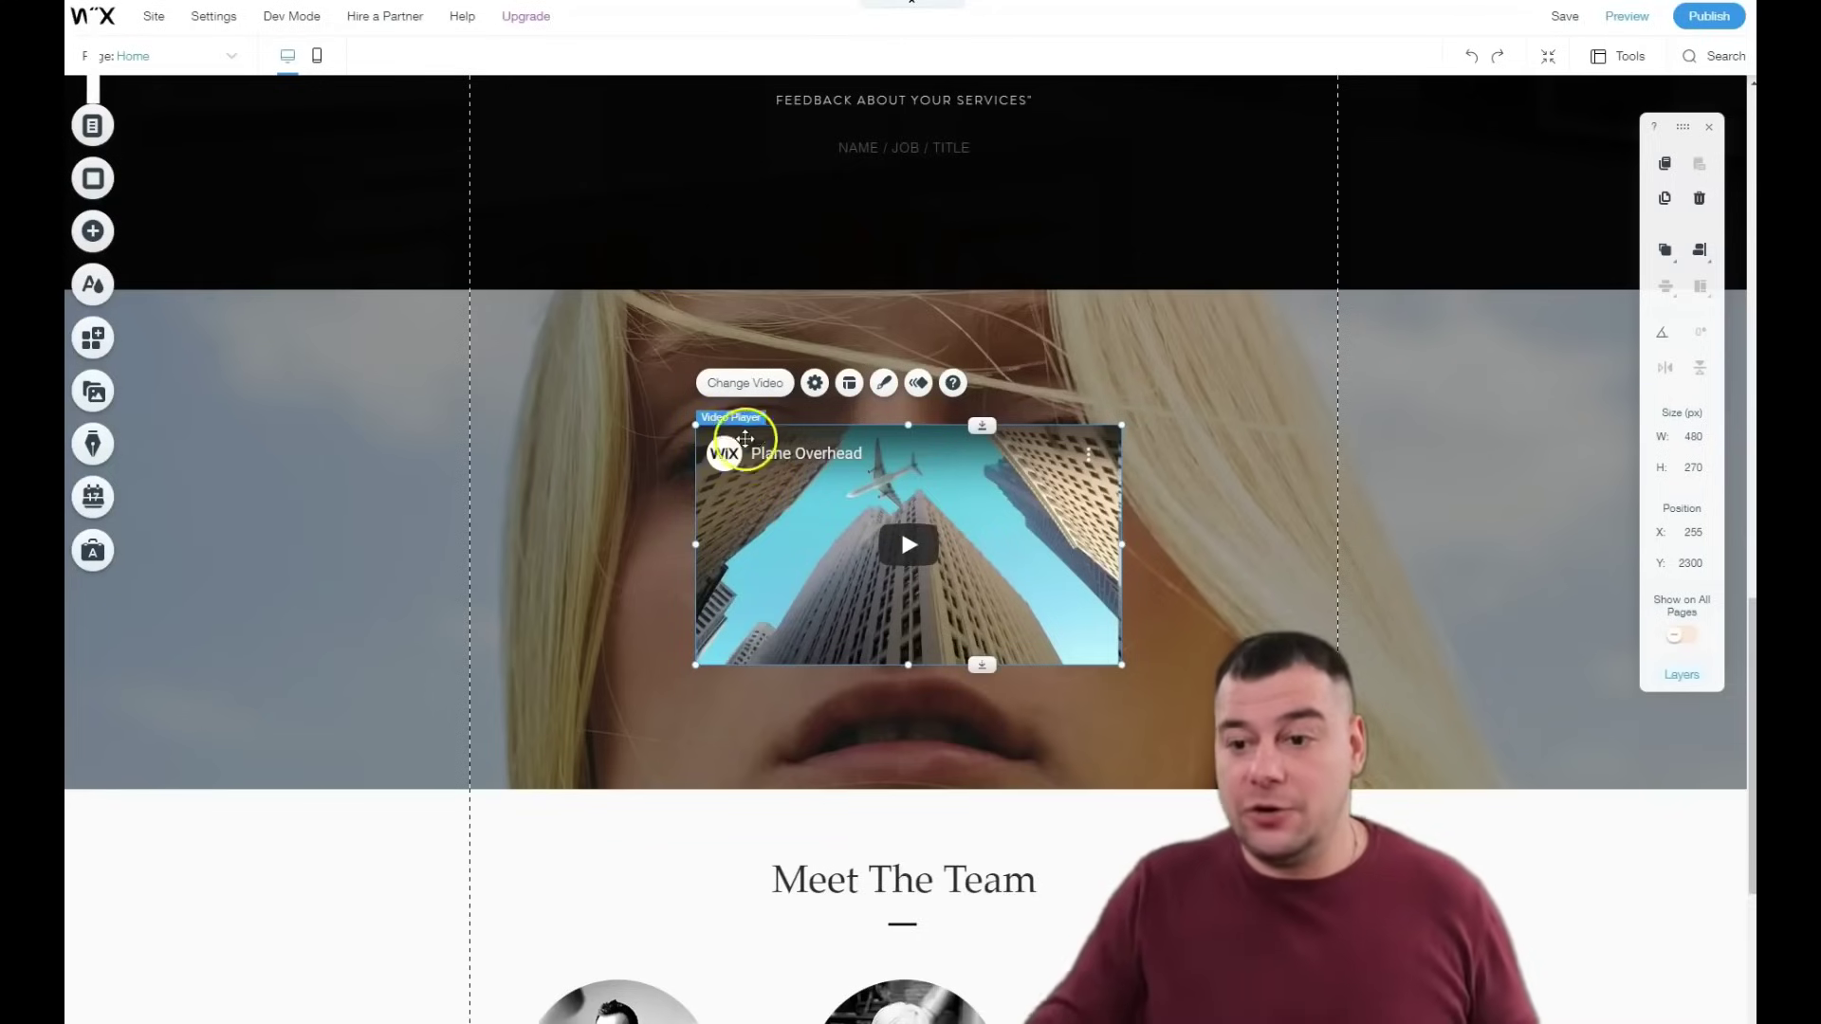
Step: Add a themed paragraph text to Column 1 of the opening section, at about X 392, Y 654
scroll(619, 450, "up", 4)
scroll(623, 463, "down", 9)
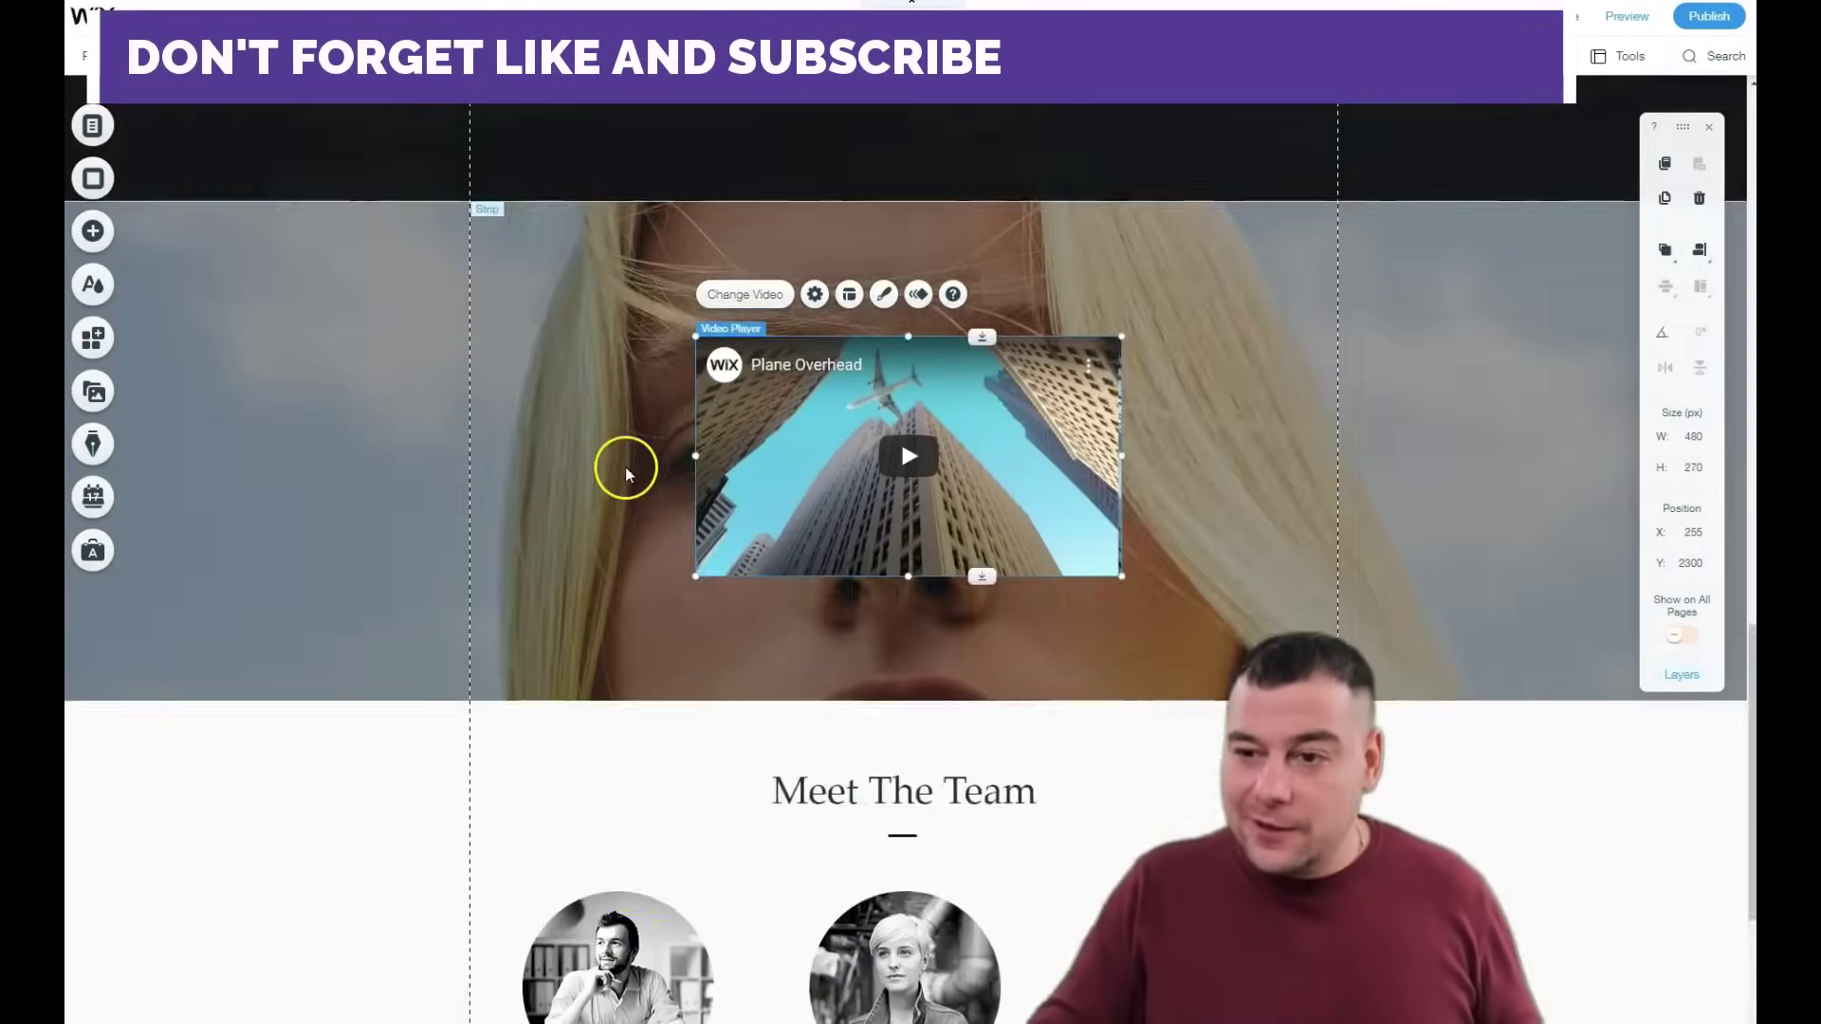
scroll(683, 417, "up", 10)
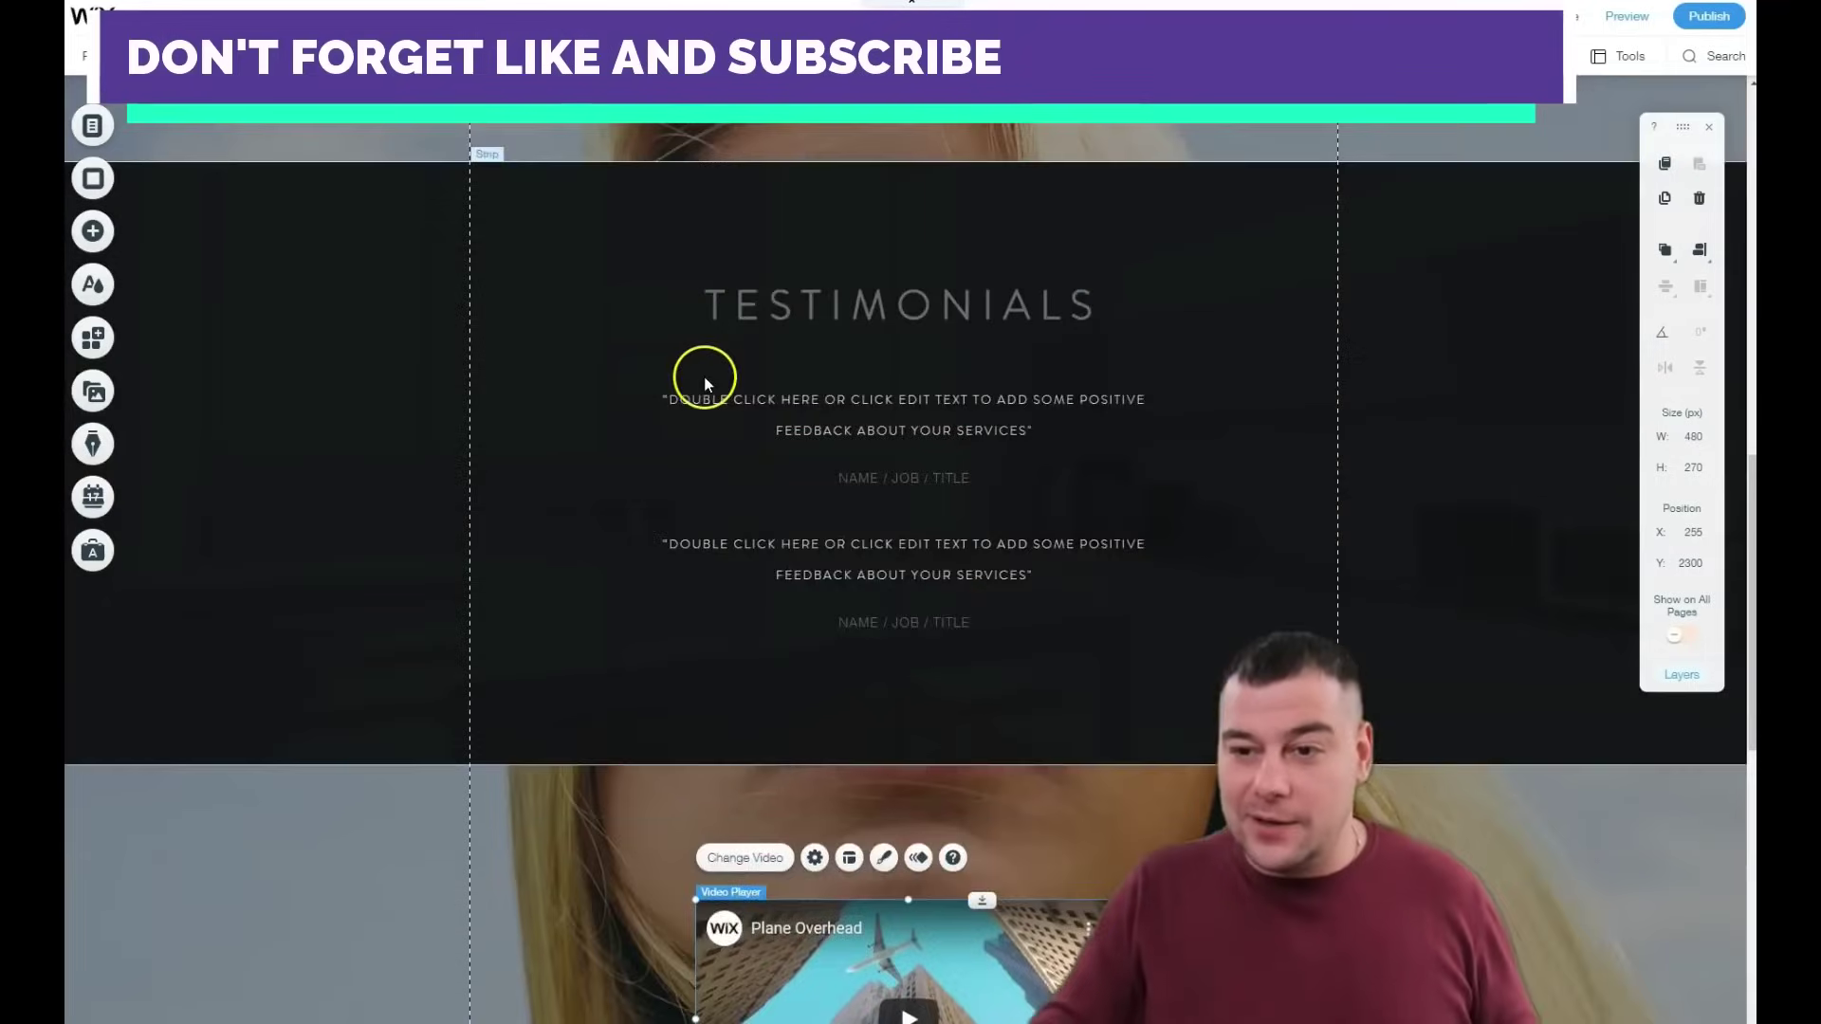
scroll(777, 446, "up", 3)
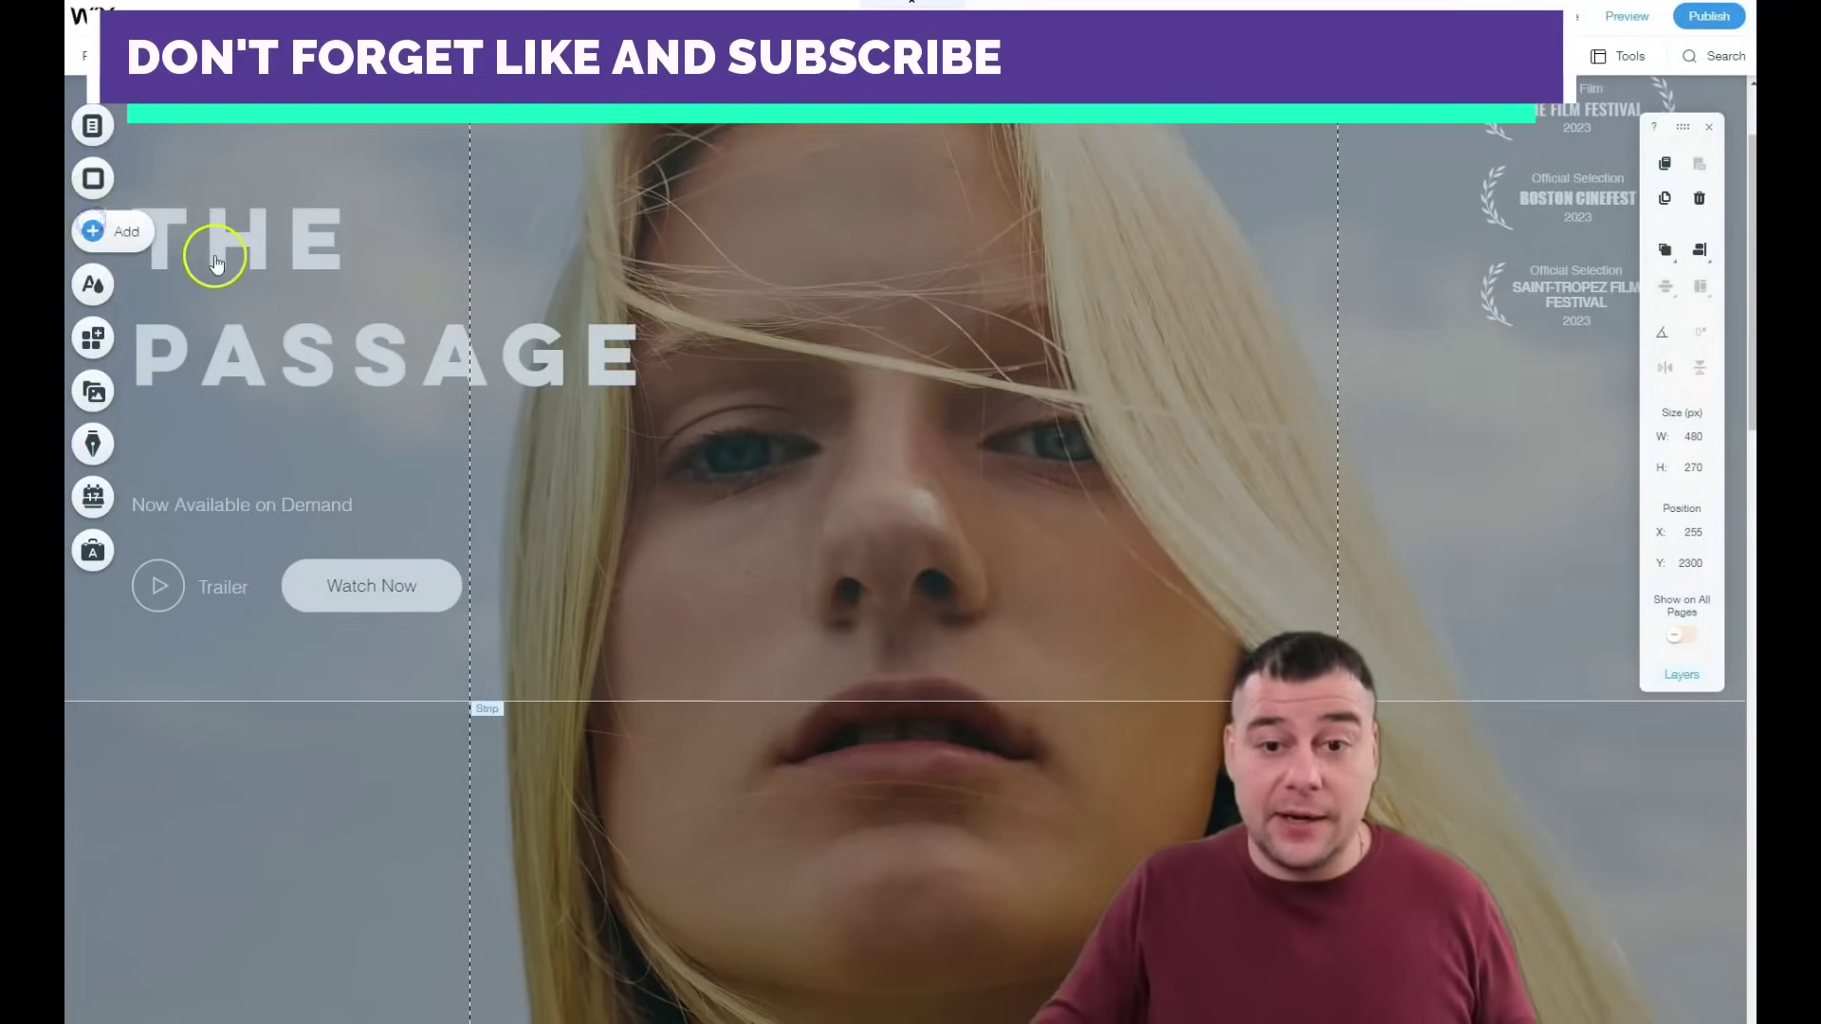
left_click(121, 232)
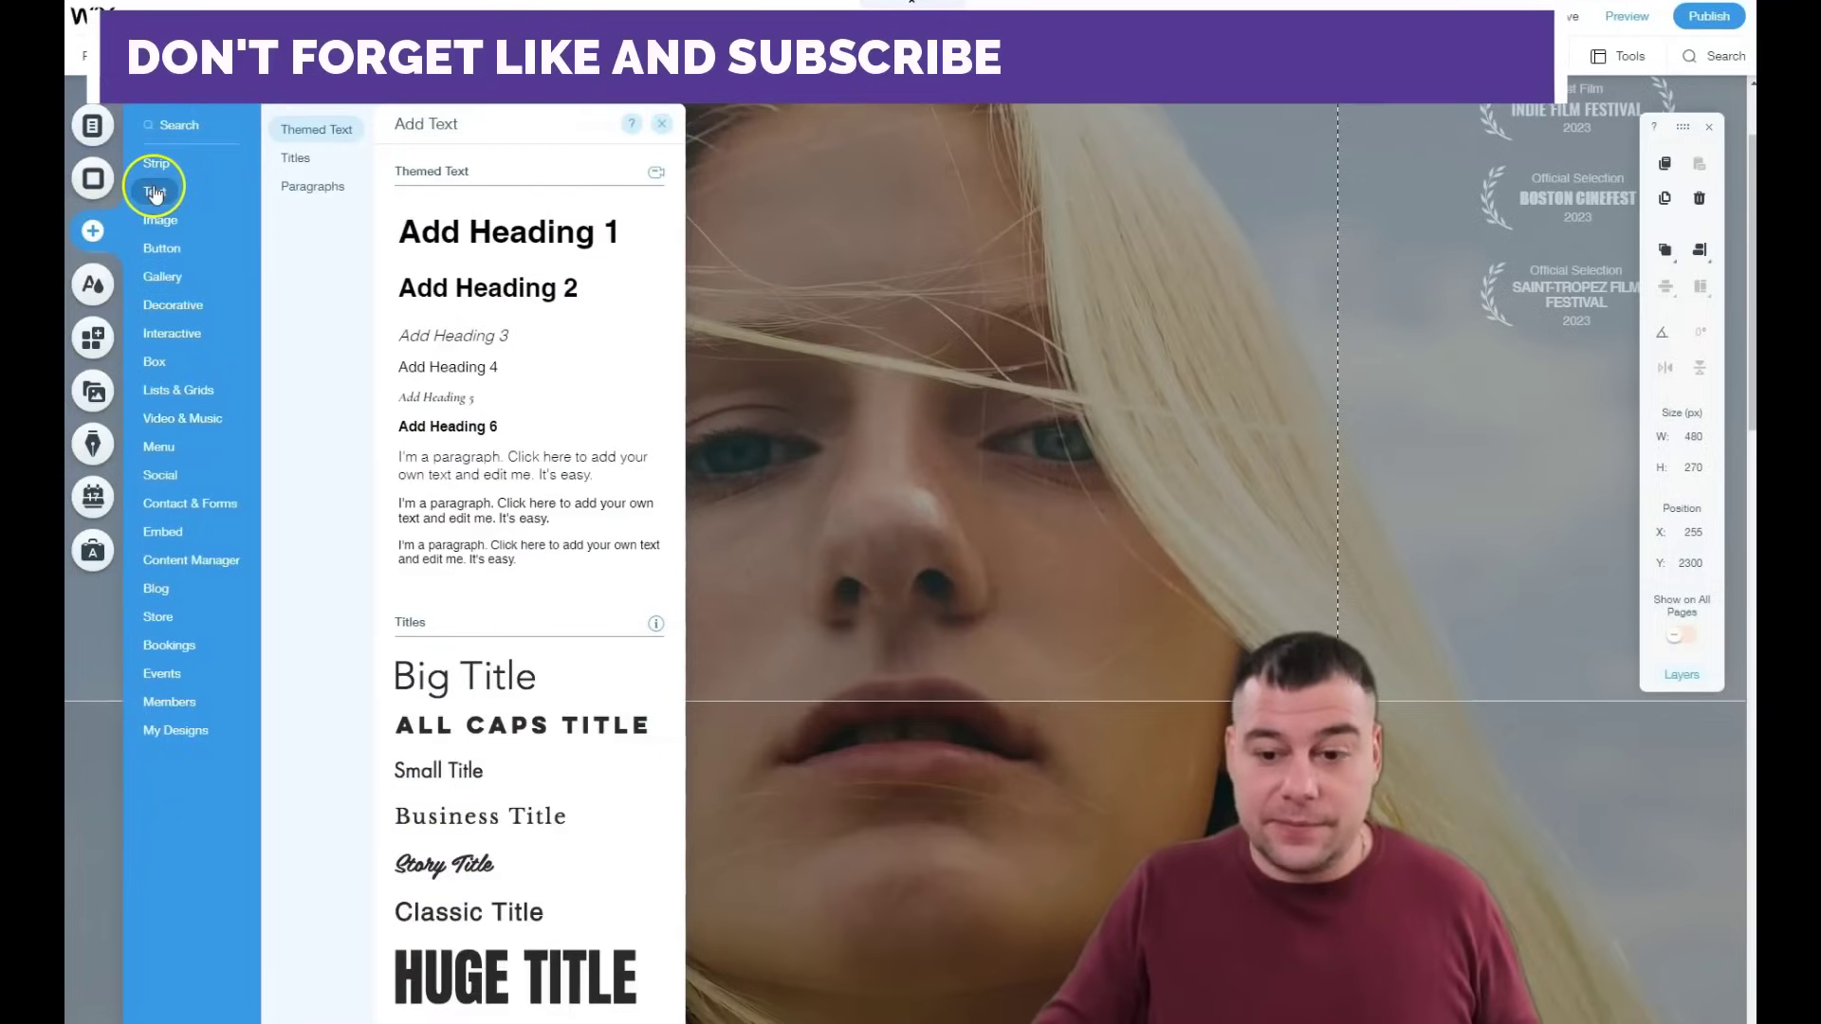
scroll(528, 583, "down", 7)
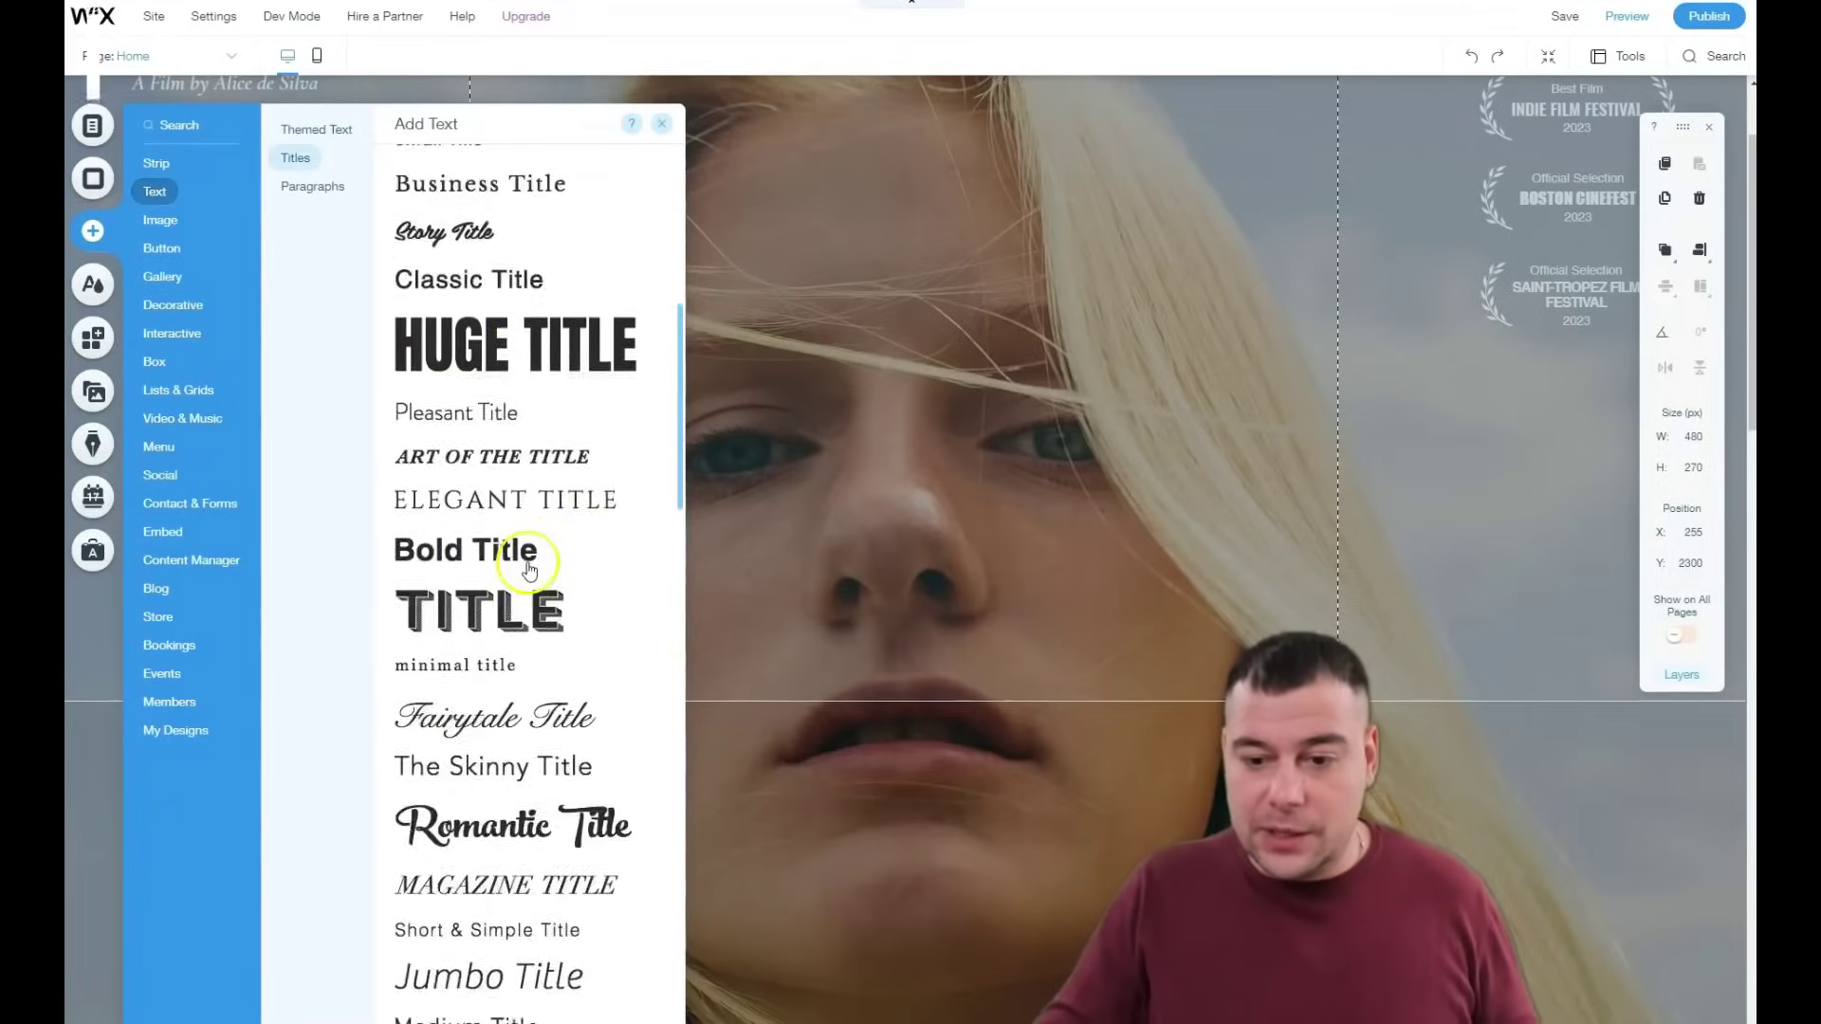
scroll(528, 569, "up", 7)
left_click_drag(436, 471, 868, 531)
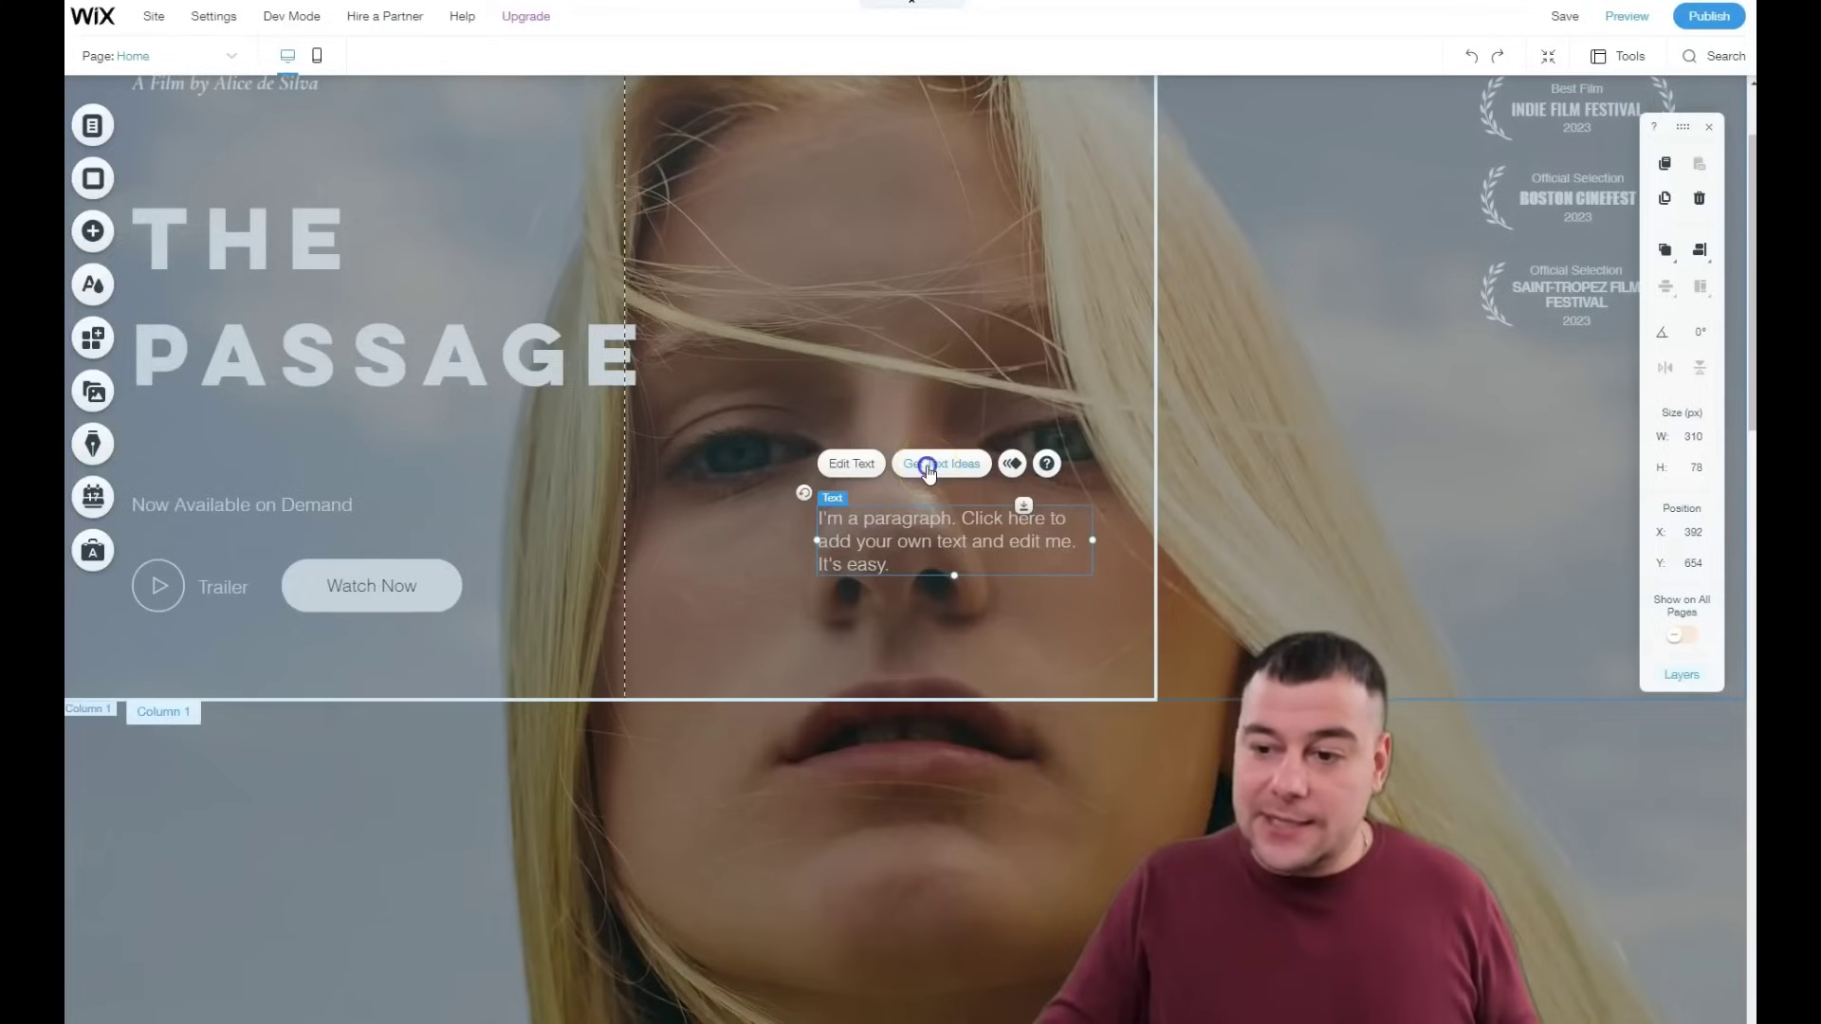
Step: Replace the new paragraph's text with Option 1 of the text ideas for the site type Movie and the topic About
left_click(927, 466)
left_click(1224, 662)
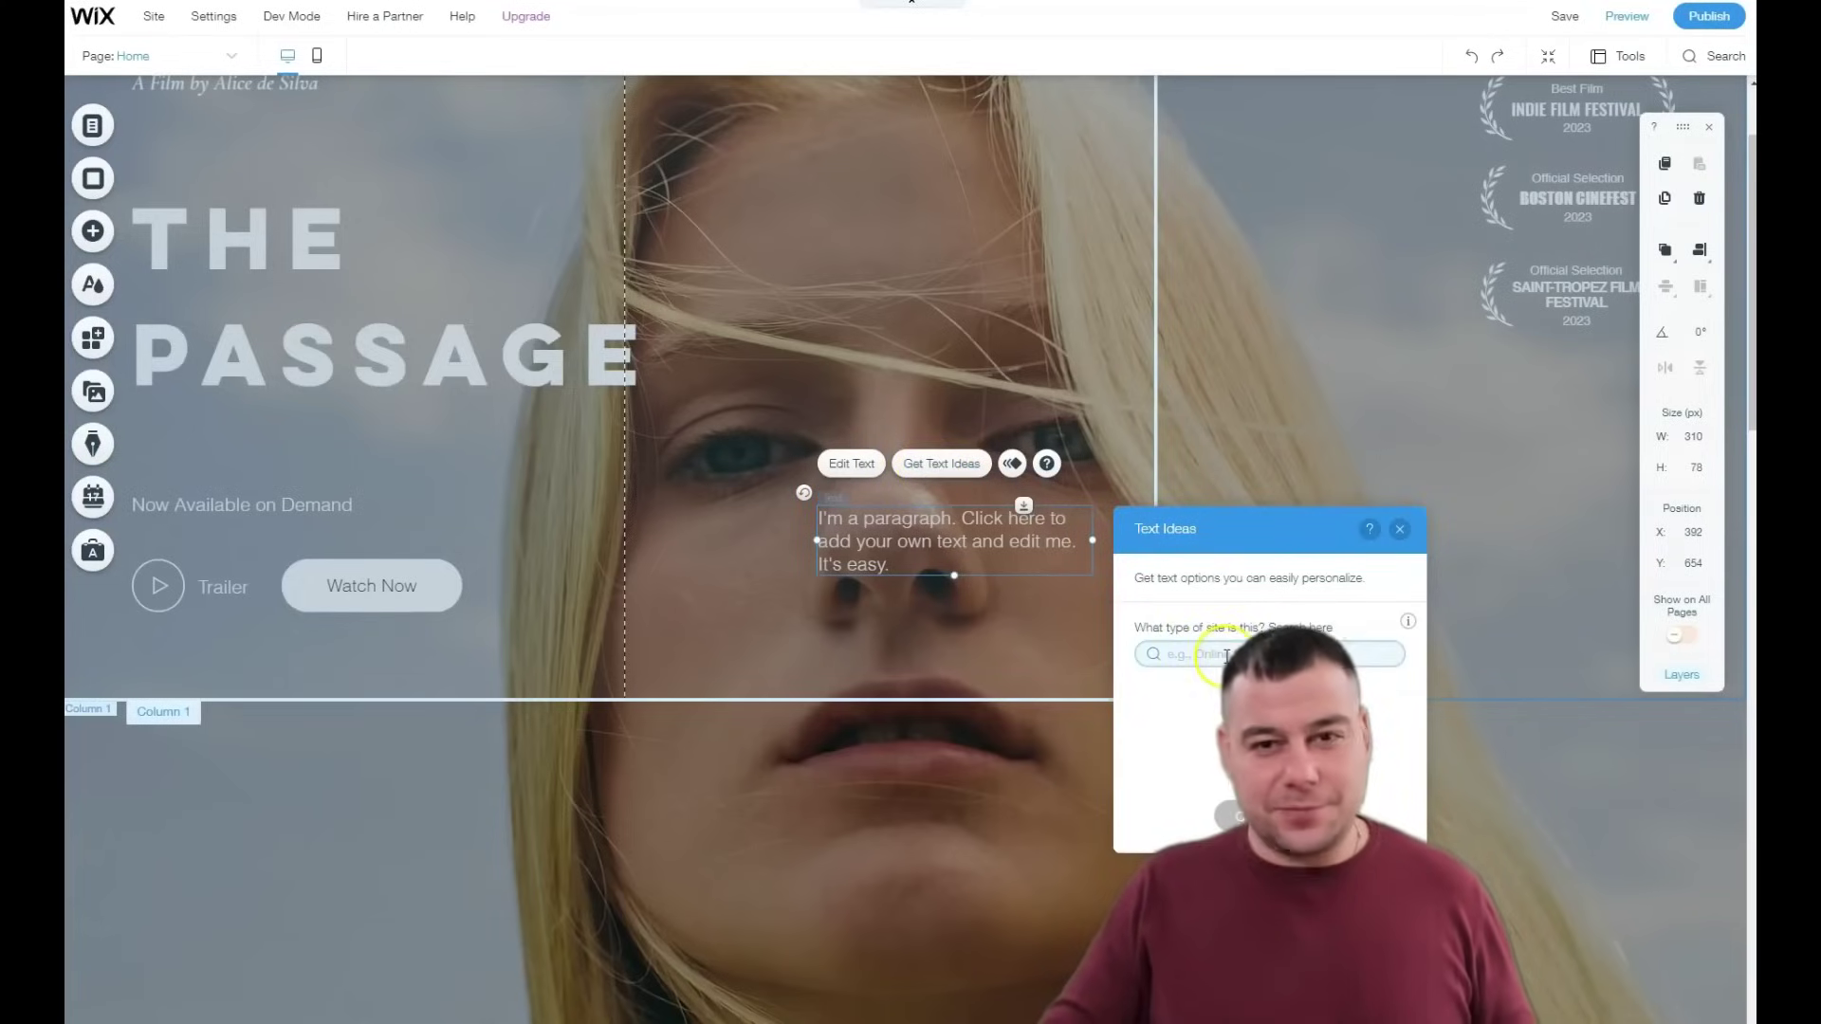
type("movie")
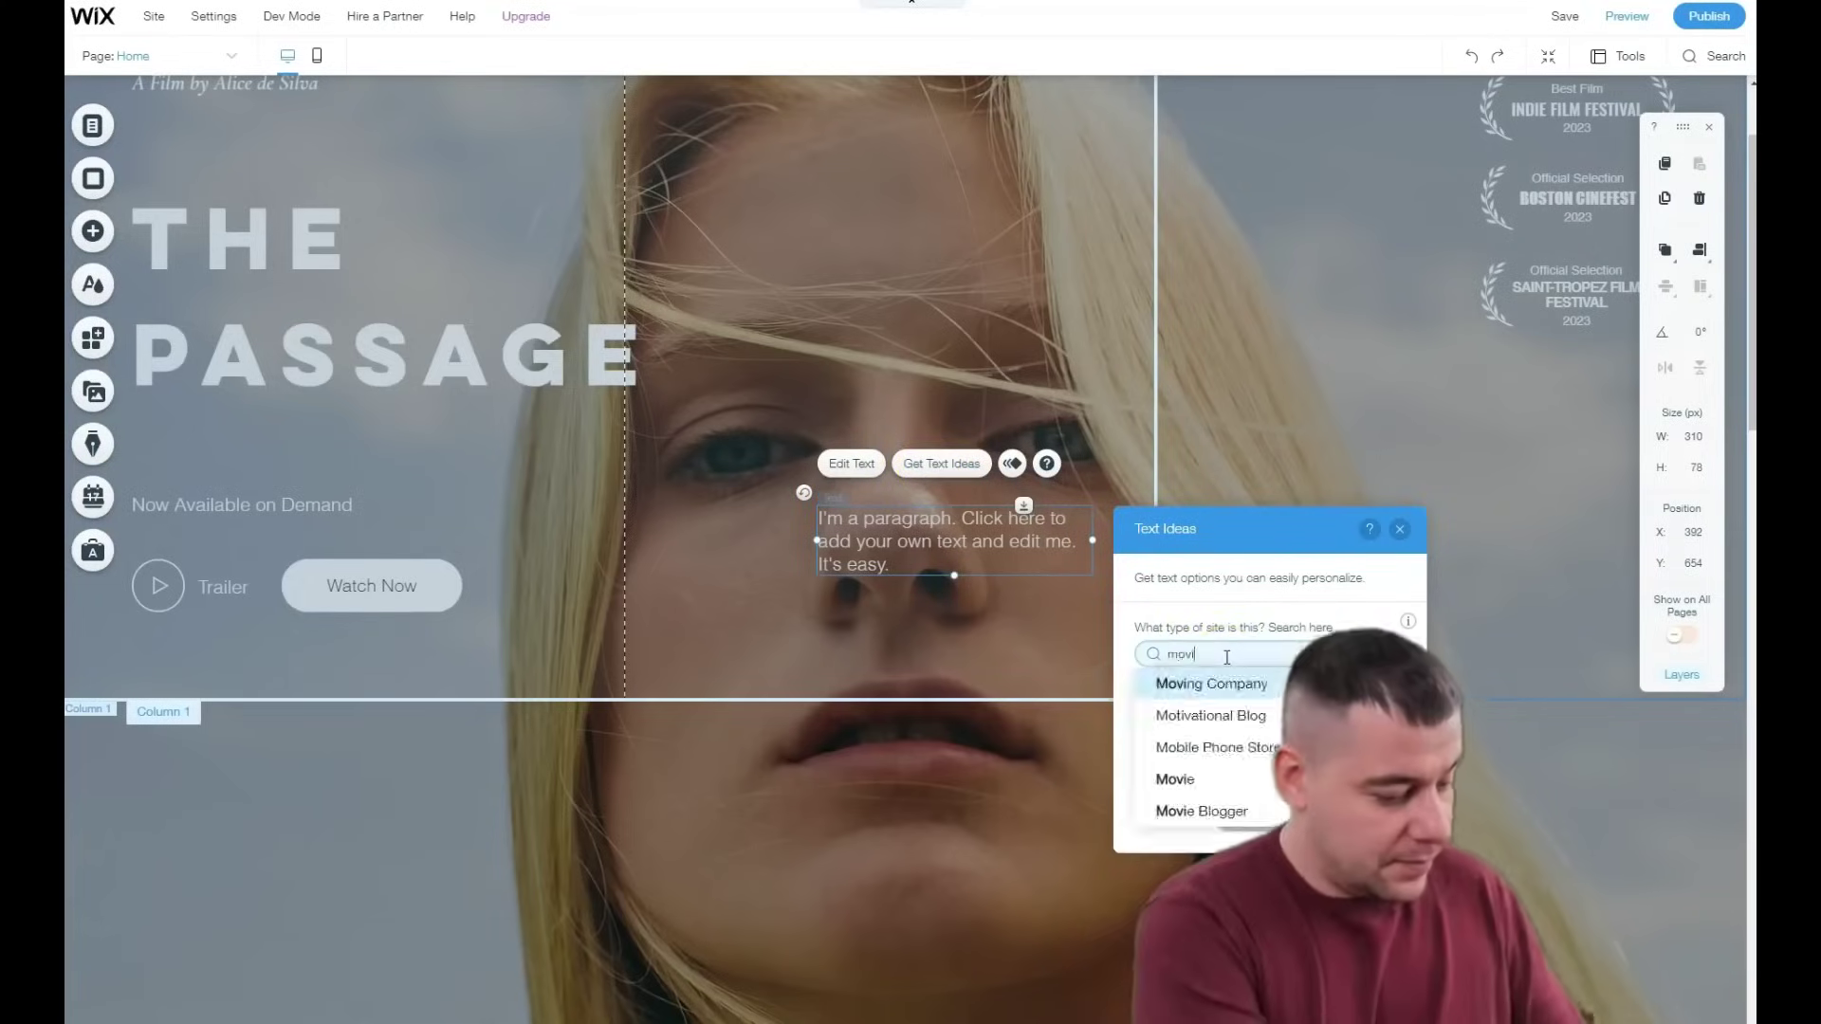
left_click(1199, 694)
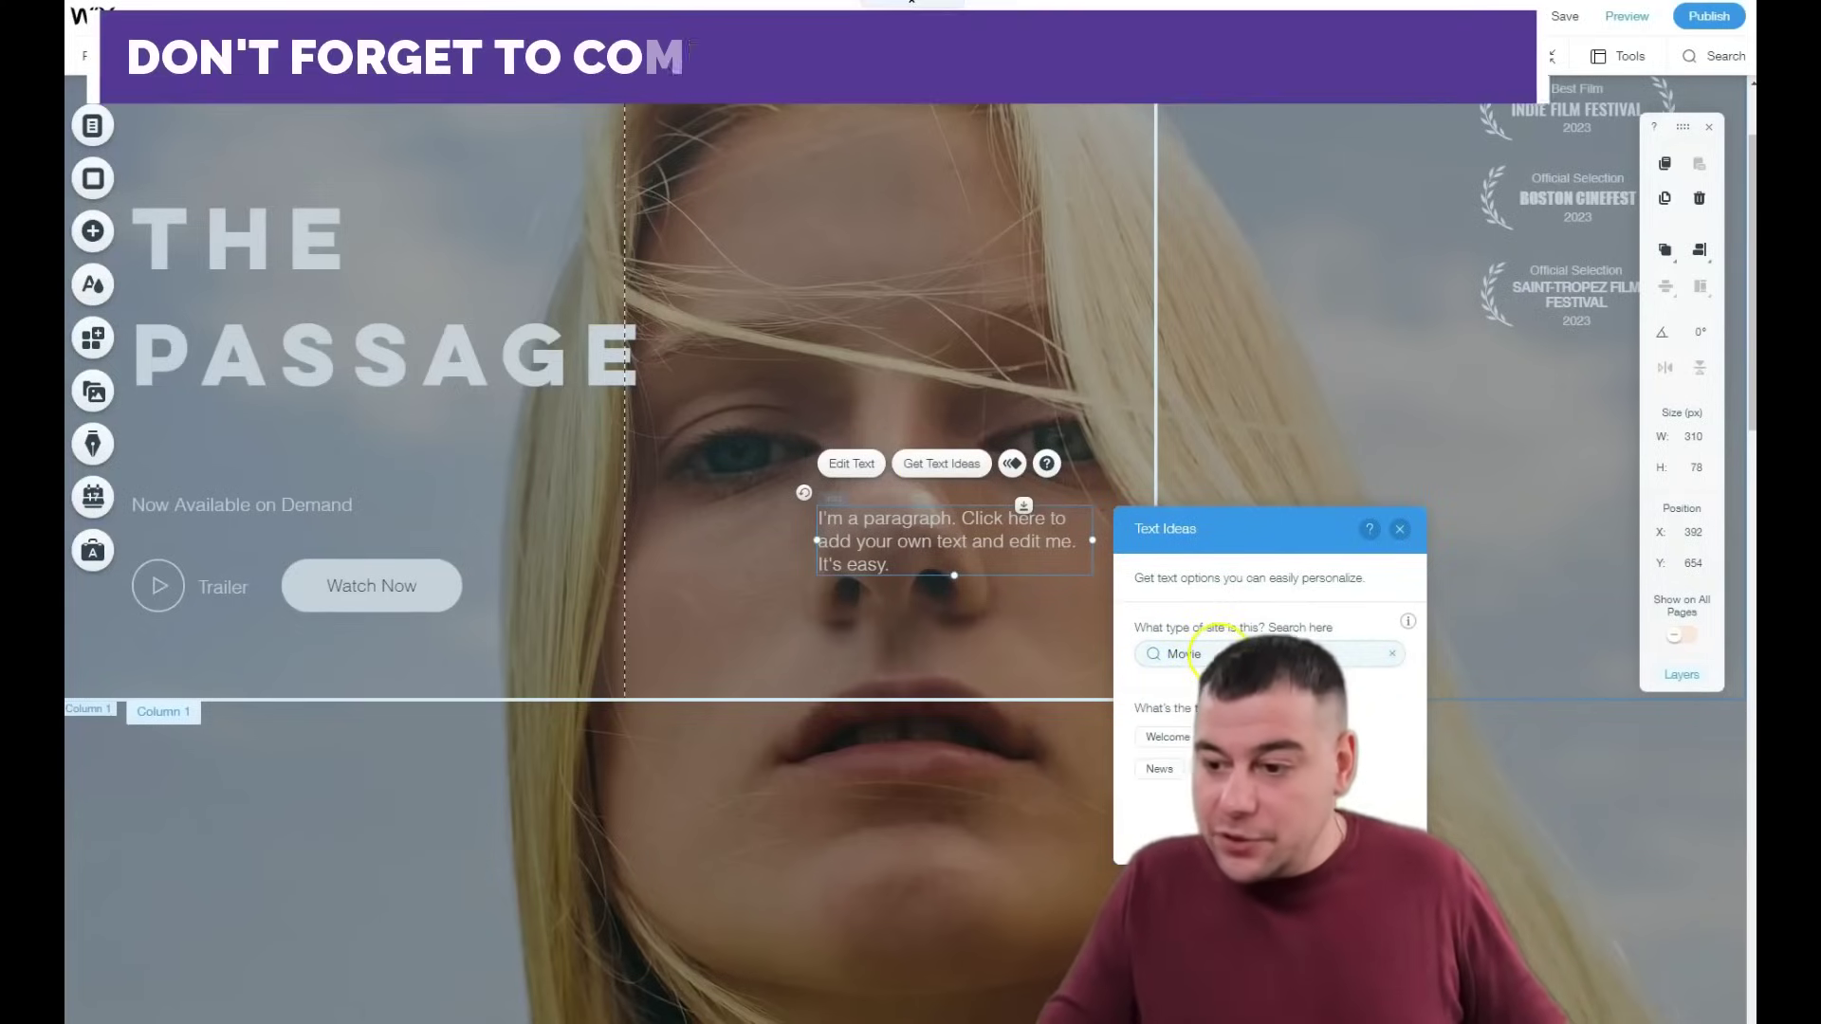
left_click(1194, 738)
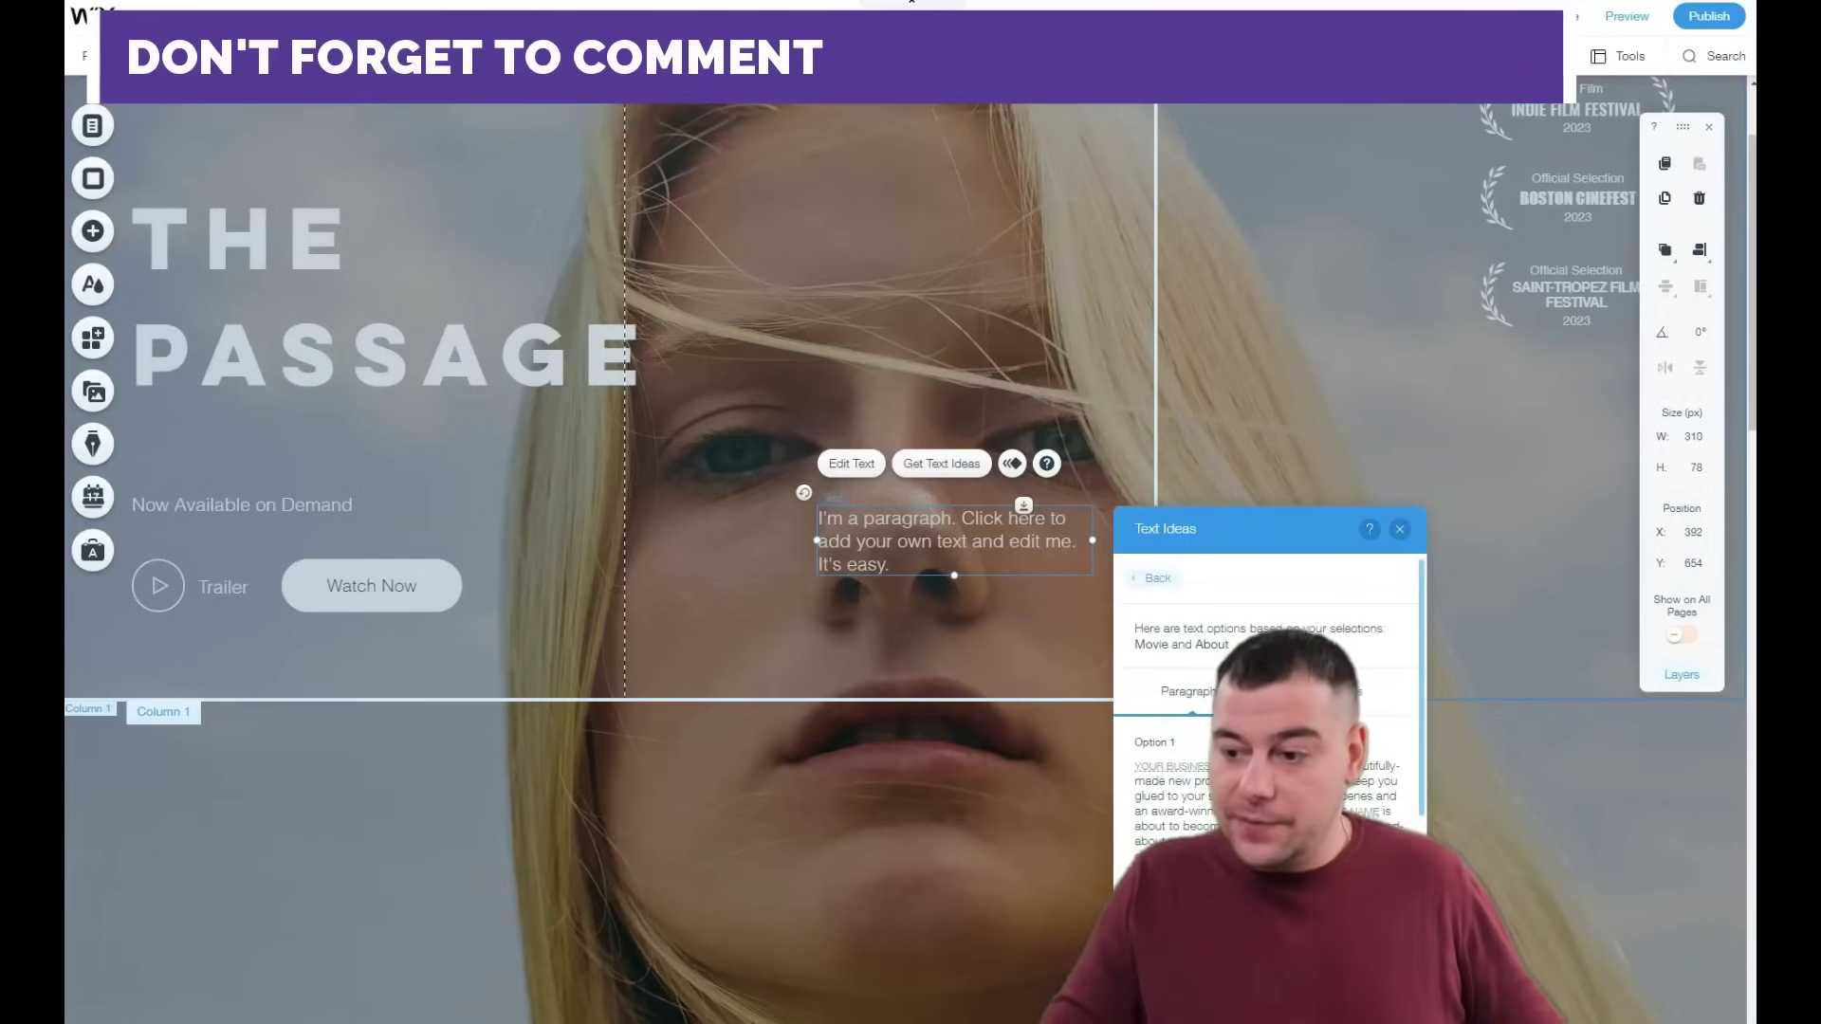
left_click(1182, 781)
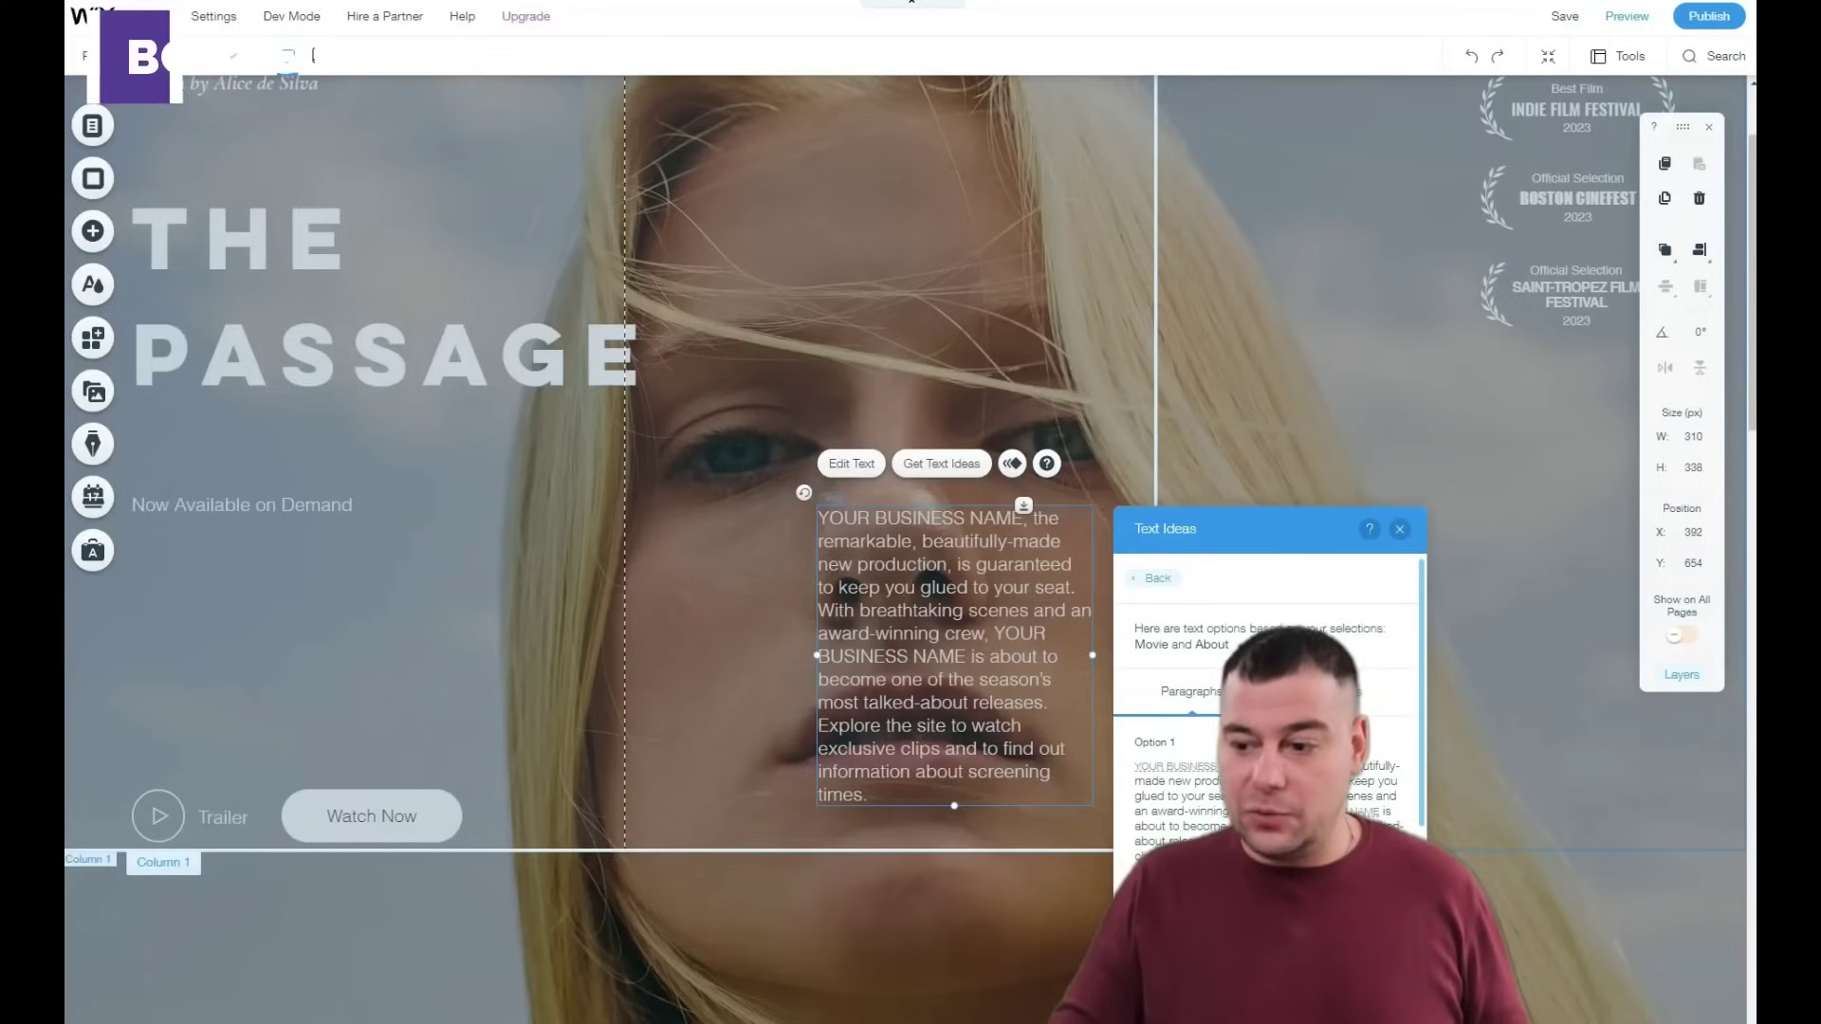
left_click(1399, 529)
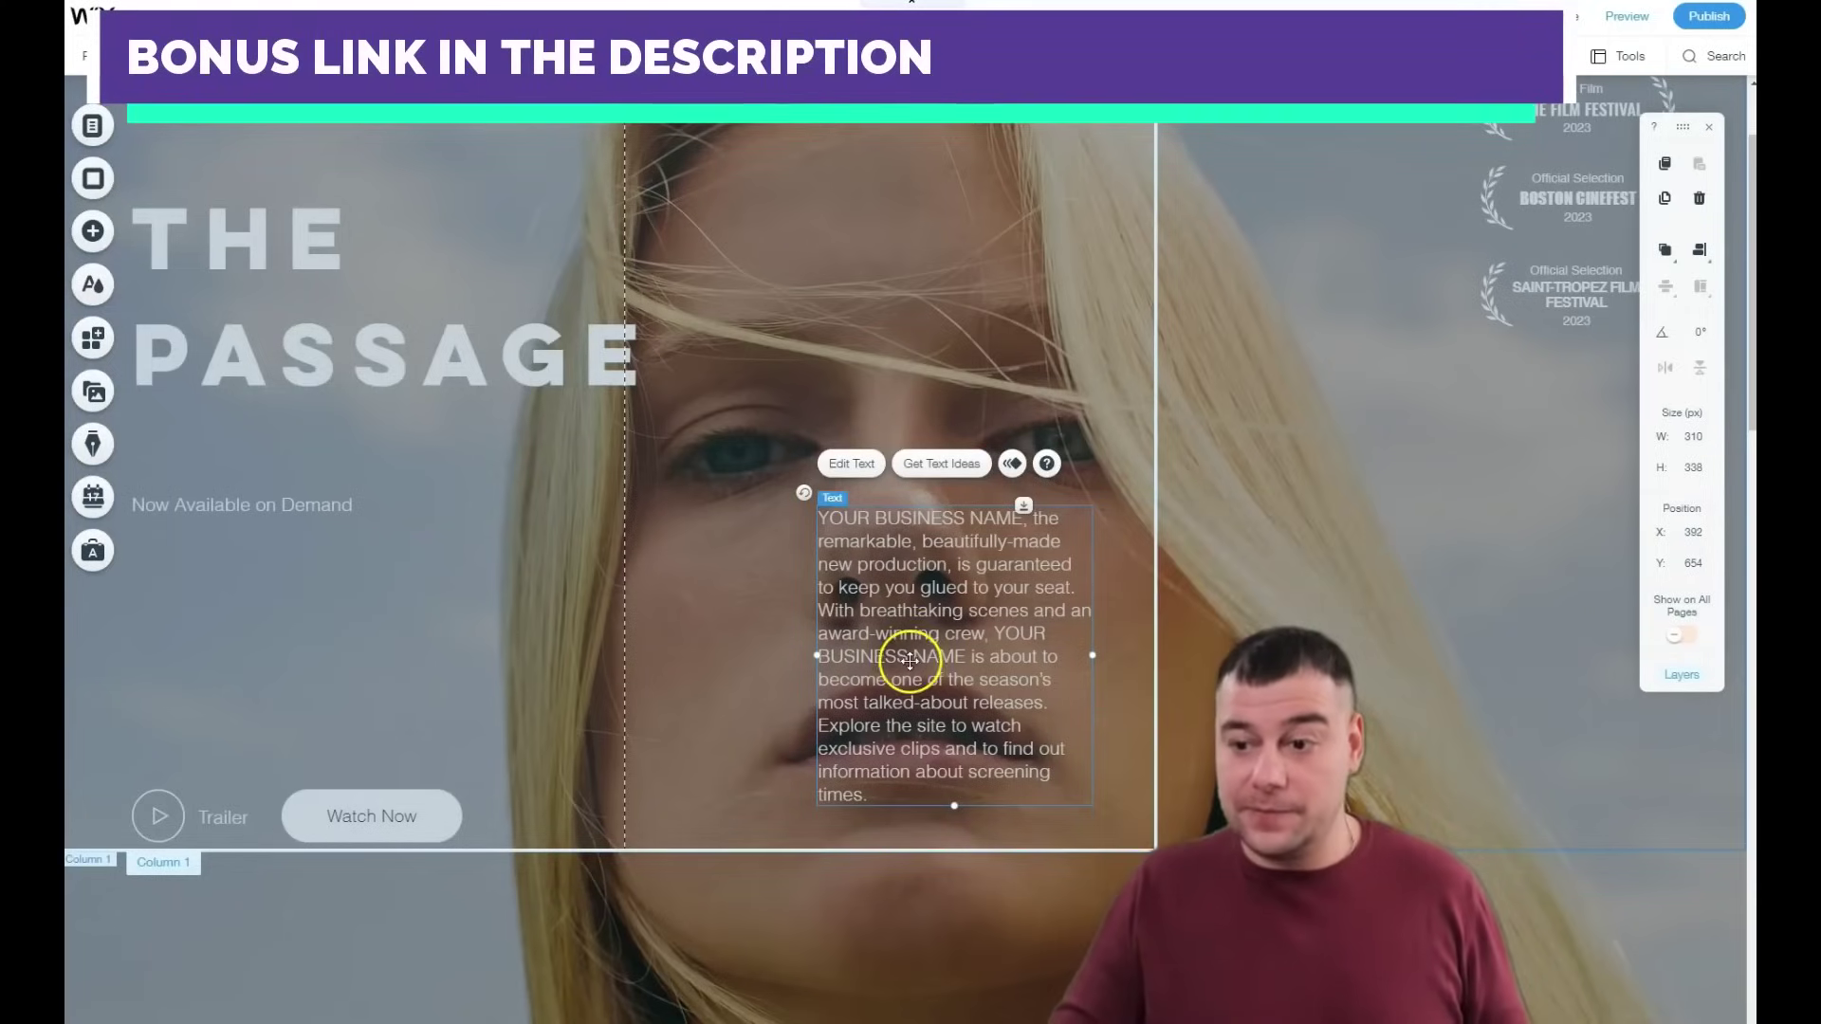
Step: Delete the paragraph, and undo both that deletion and the applied text idea
right_click(942, 621)
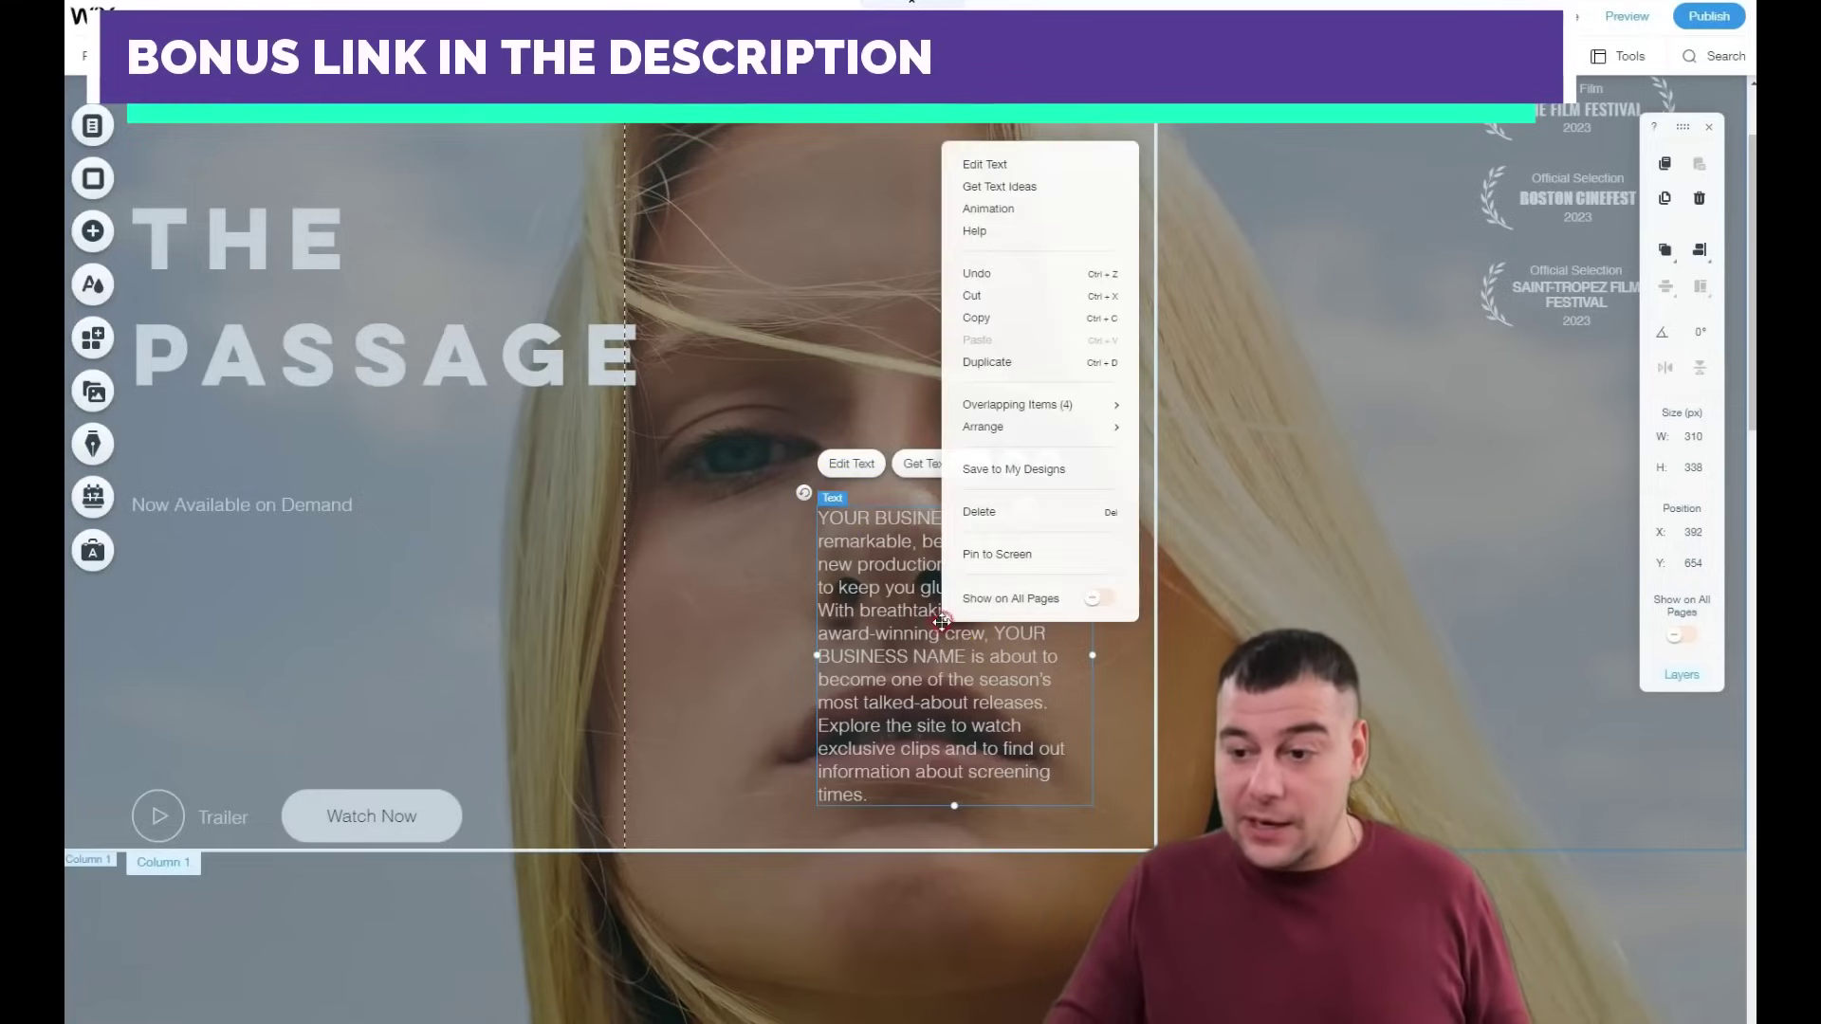
left_click(992, 512)
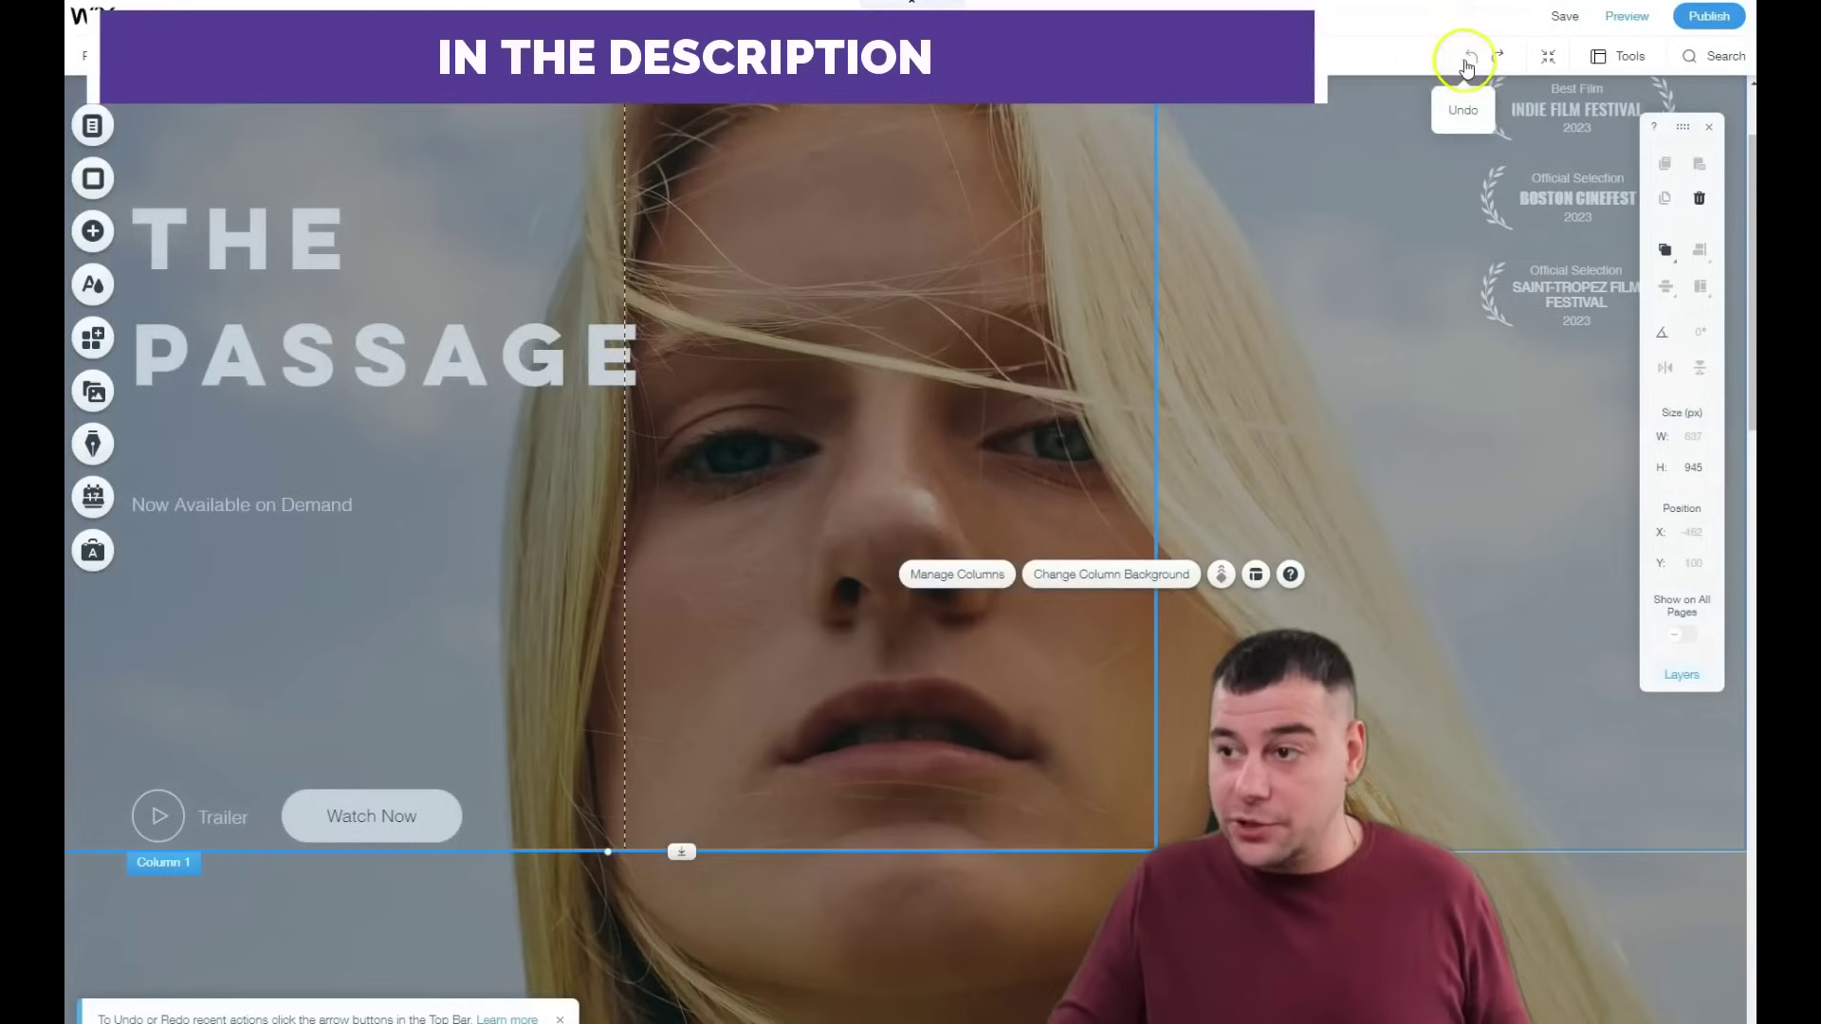
left_click(1467, 64)
left_click(1466, 63)
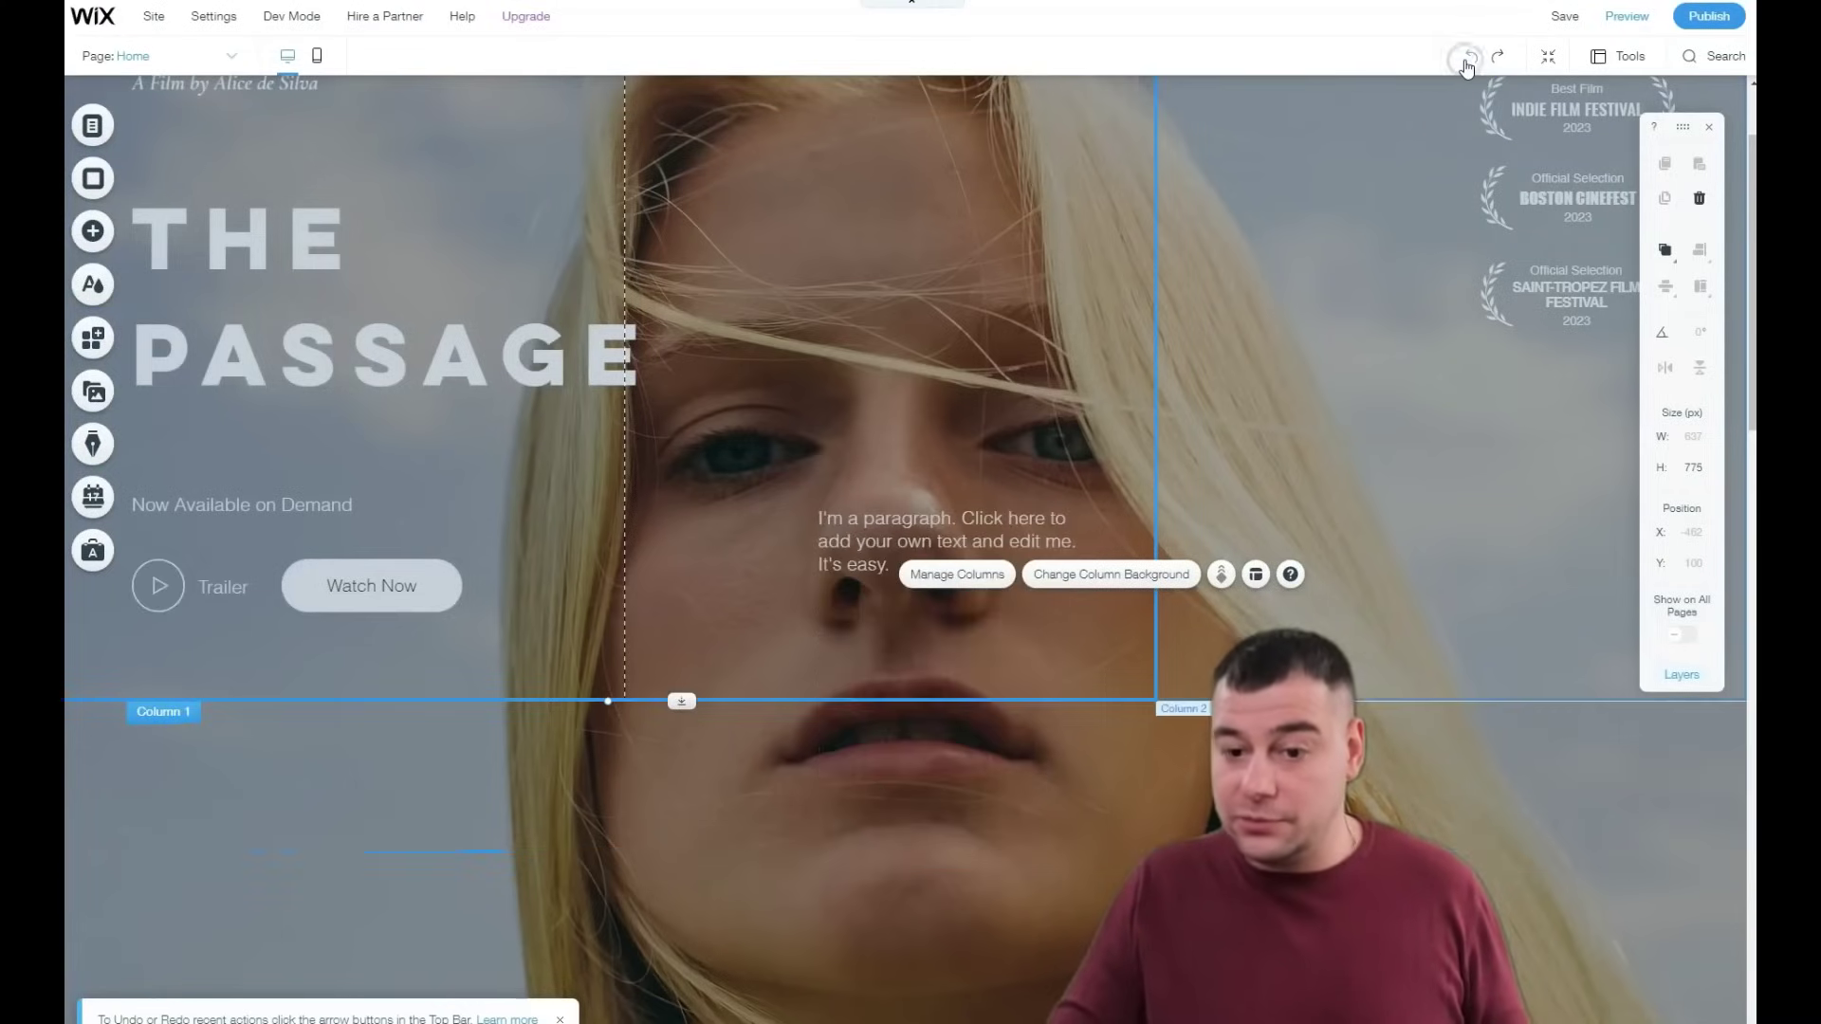
Step: Delete the placeholder paragraph from Column 1 of the opening section
left_click(843, 845)
left_click(939, 531)
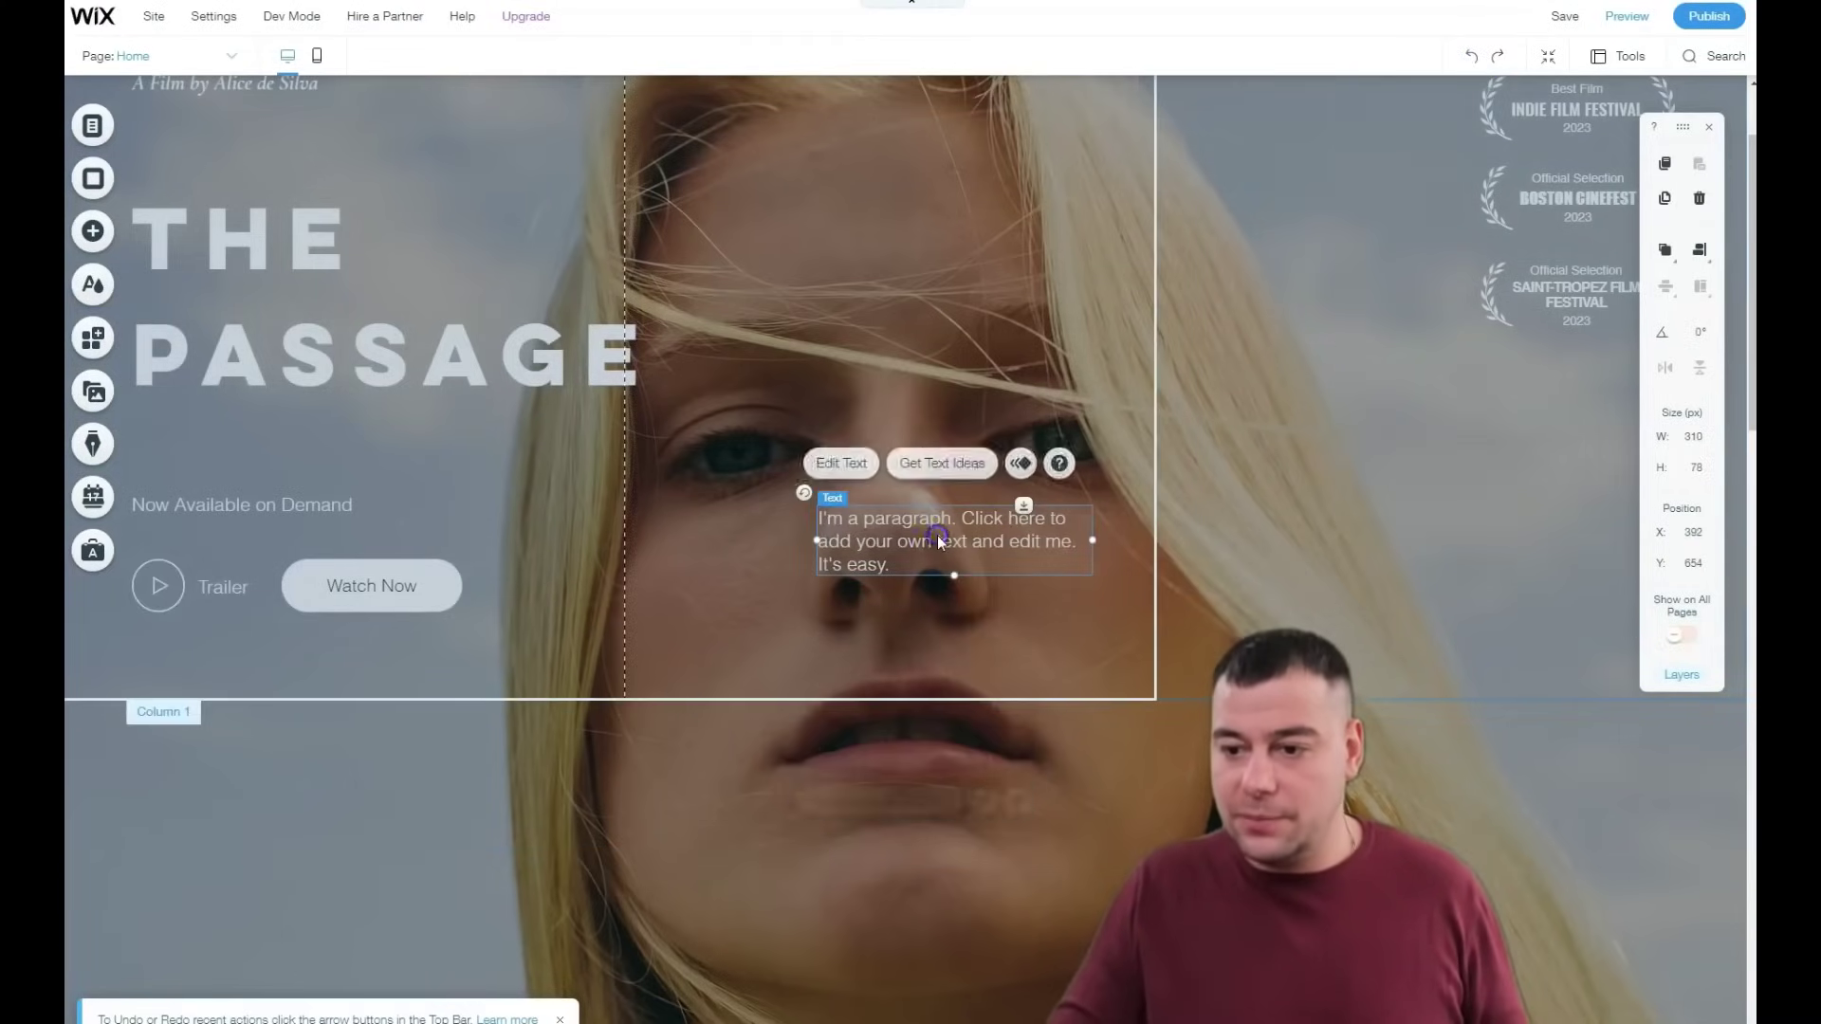
right_click(937, 537)
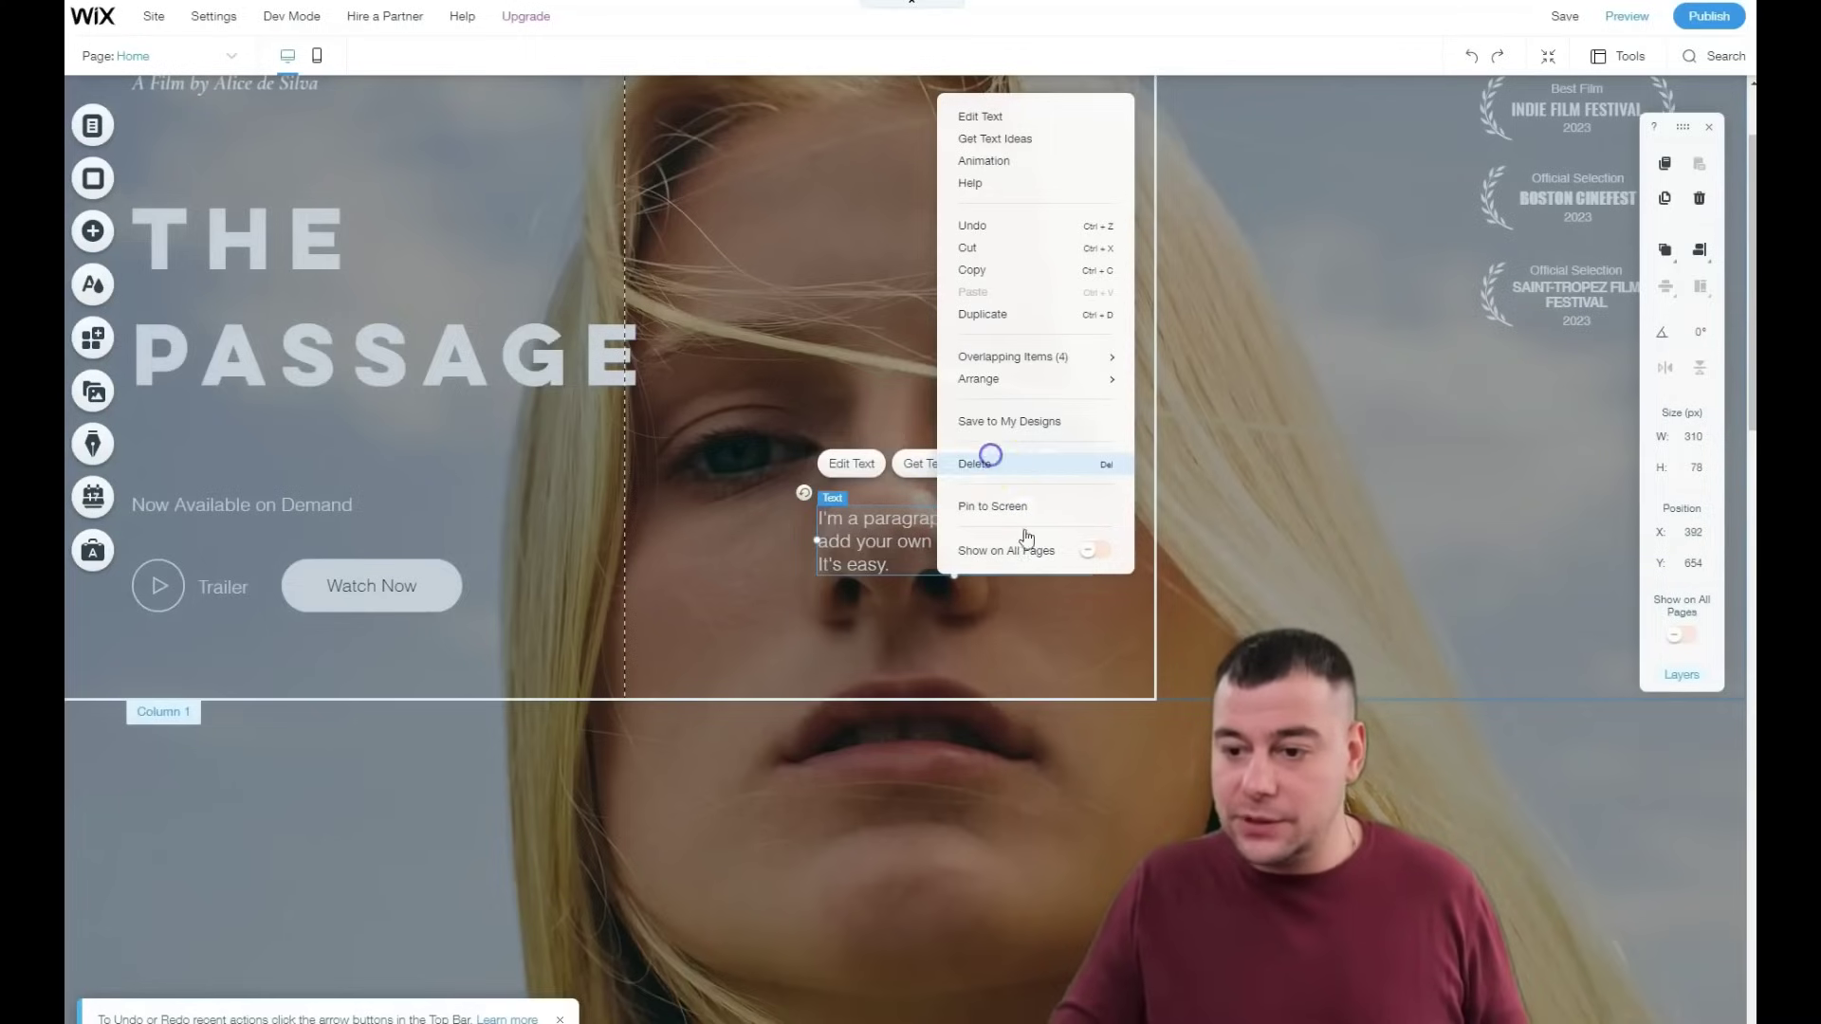
key("Delete")
scroll(815, 683, "down", 4)
scroll(750, 645, "up", 5)
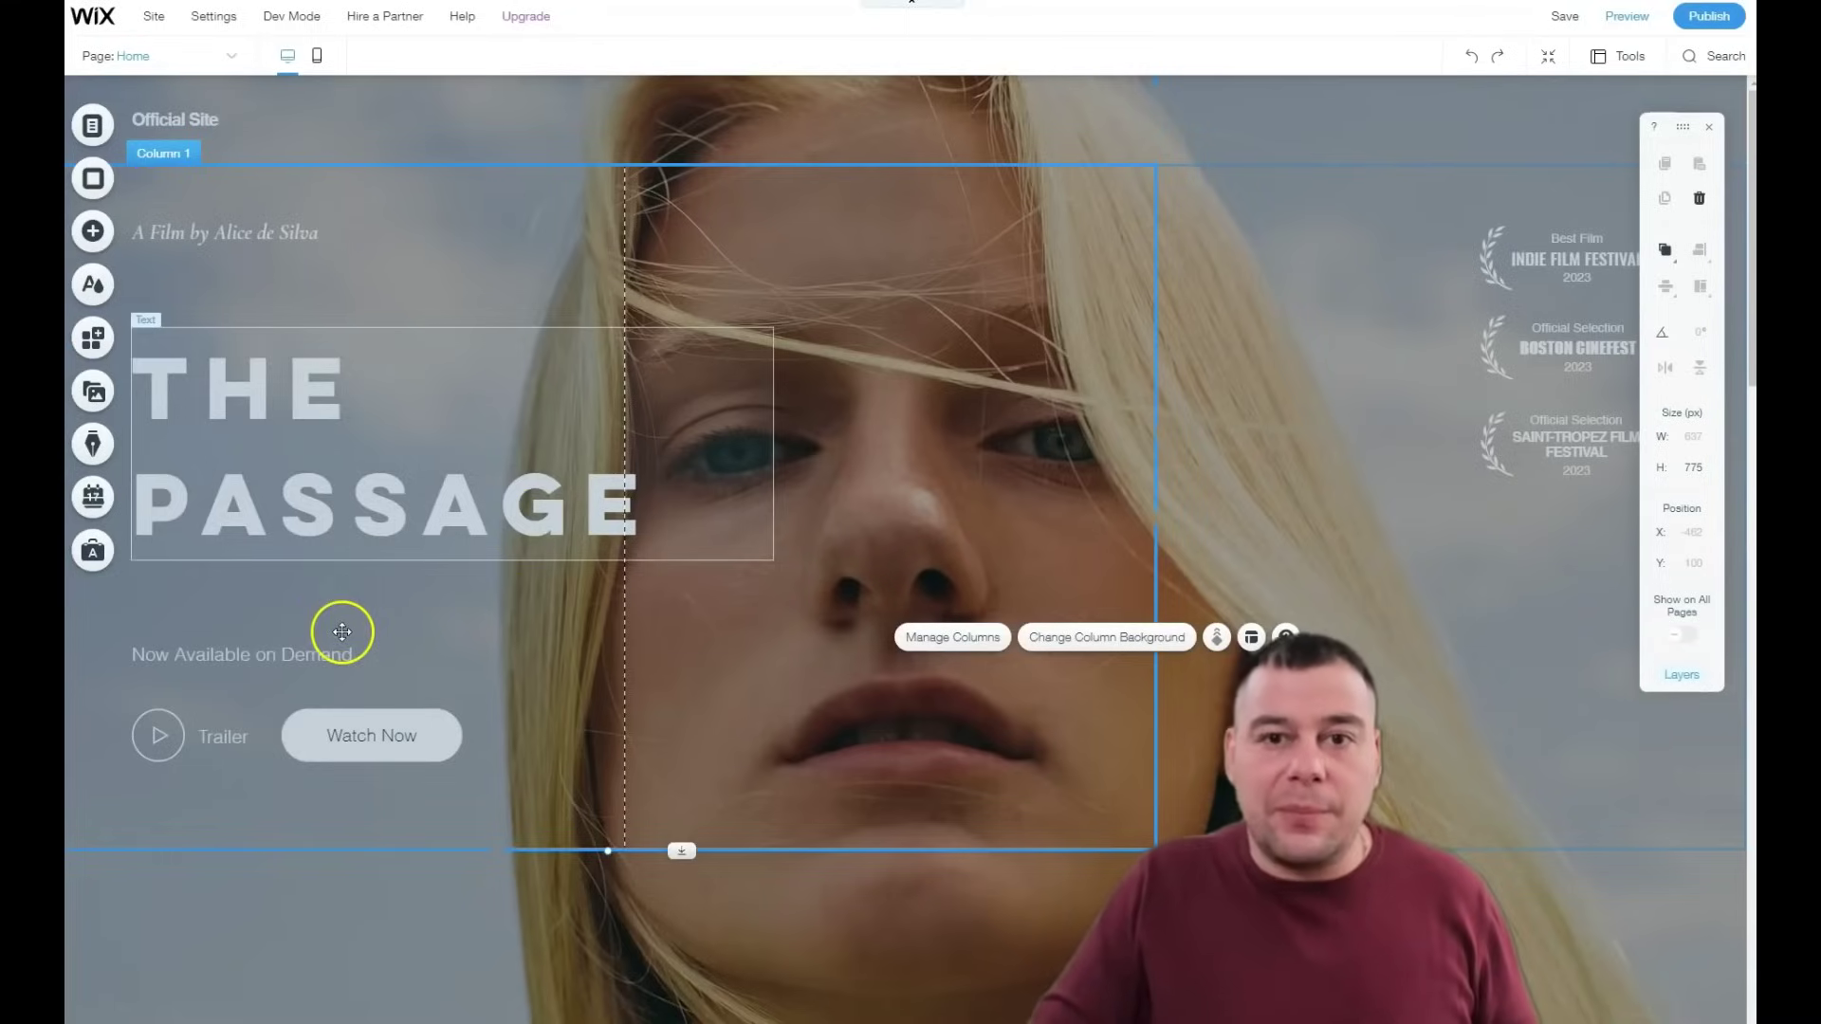
Step: Change the Testimonials strip's background to the light grey colour #DBDBDB from My Colors
scroll(343, 631, "down", 10)
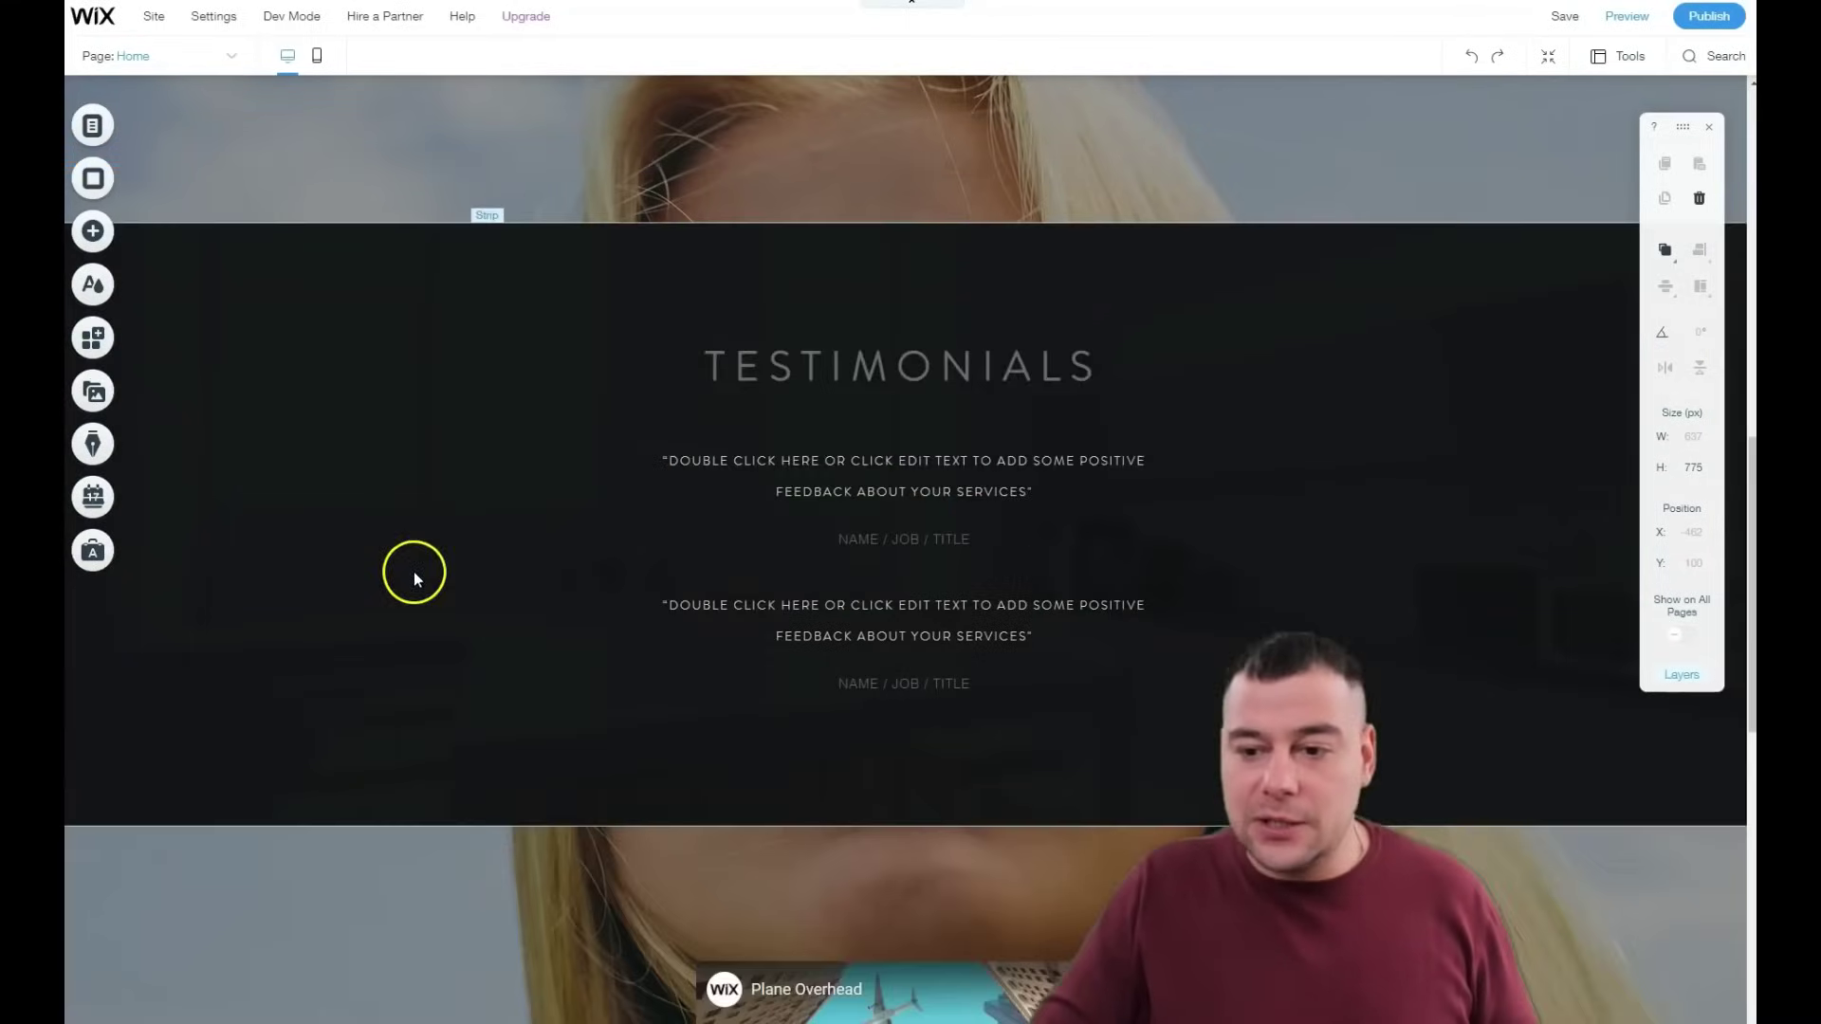
right_click(378, 513)
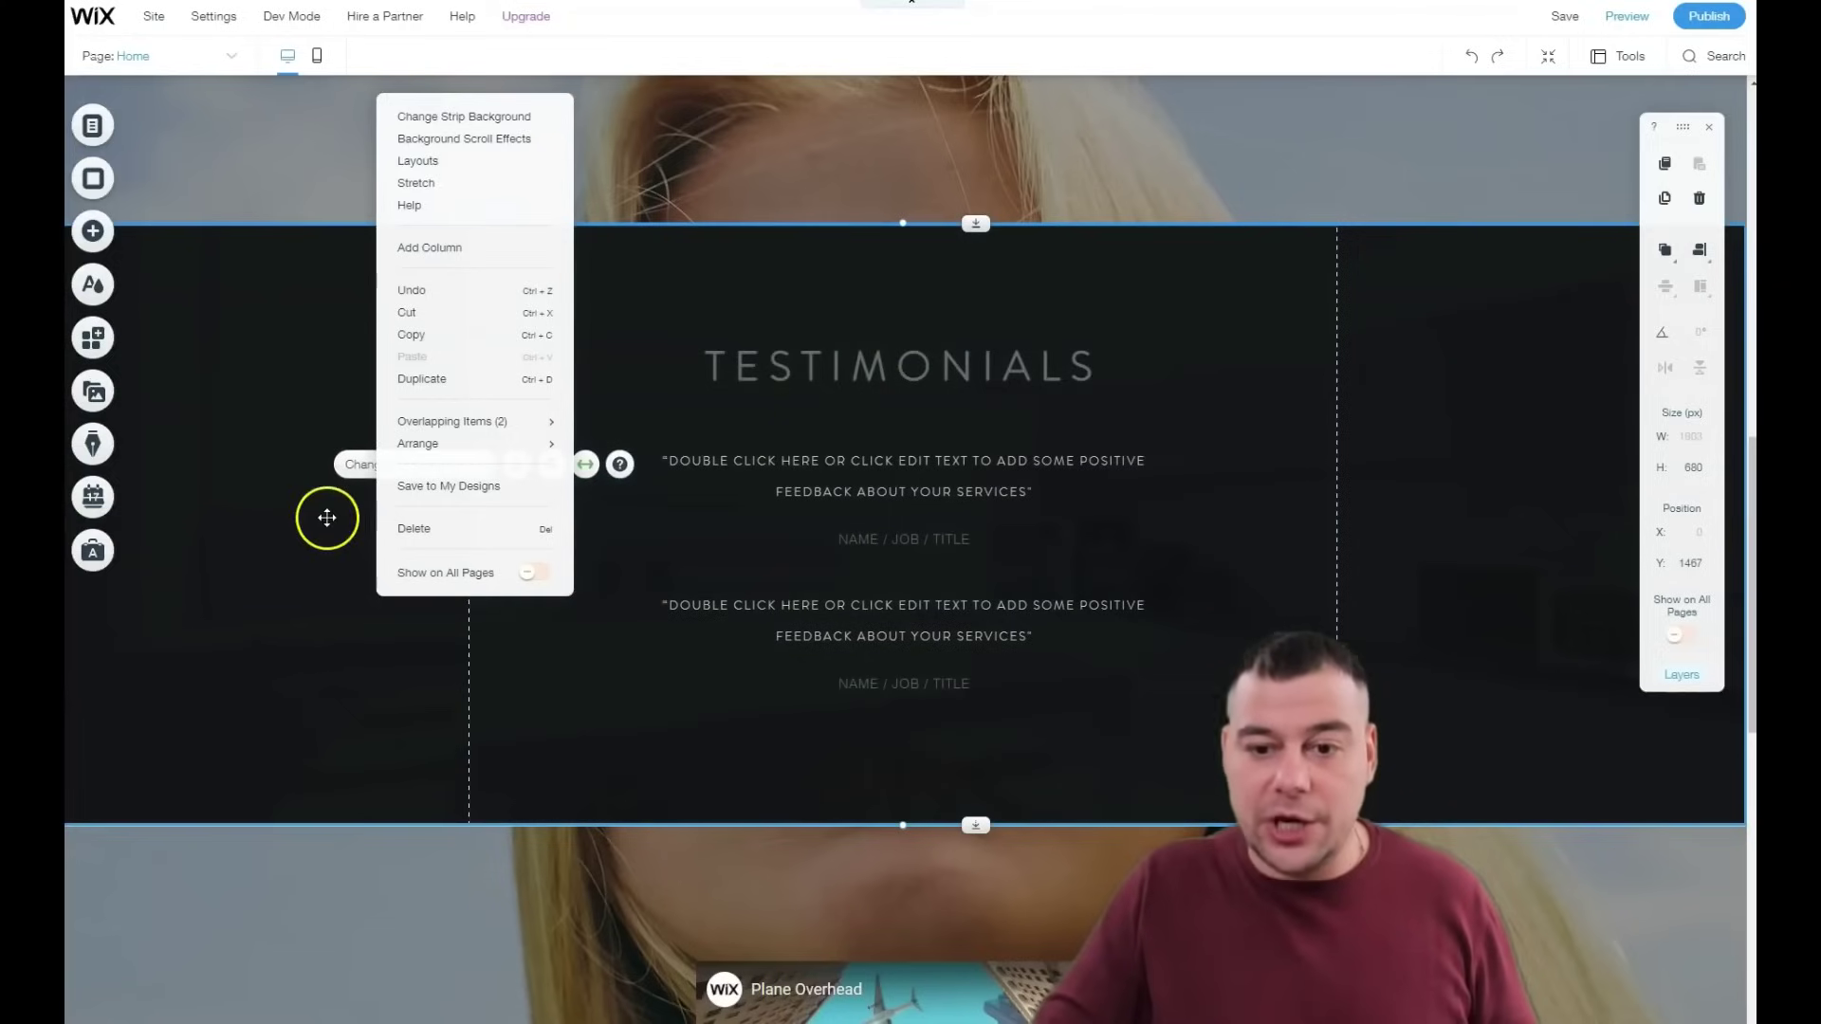
left_click(355, 465)
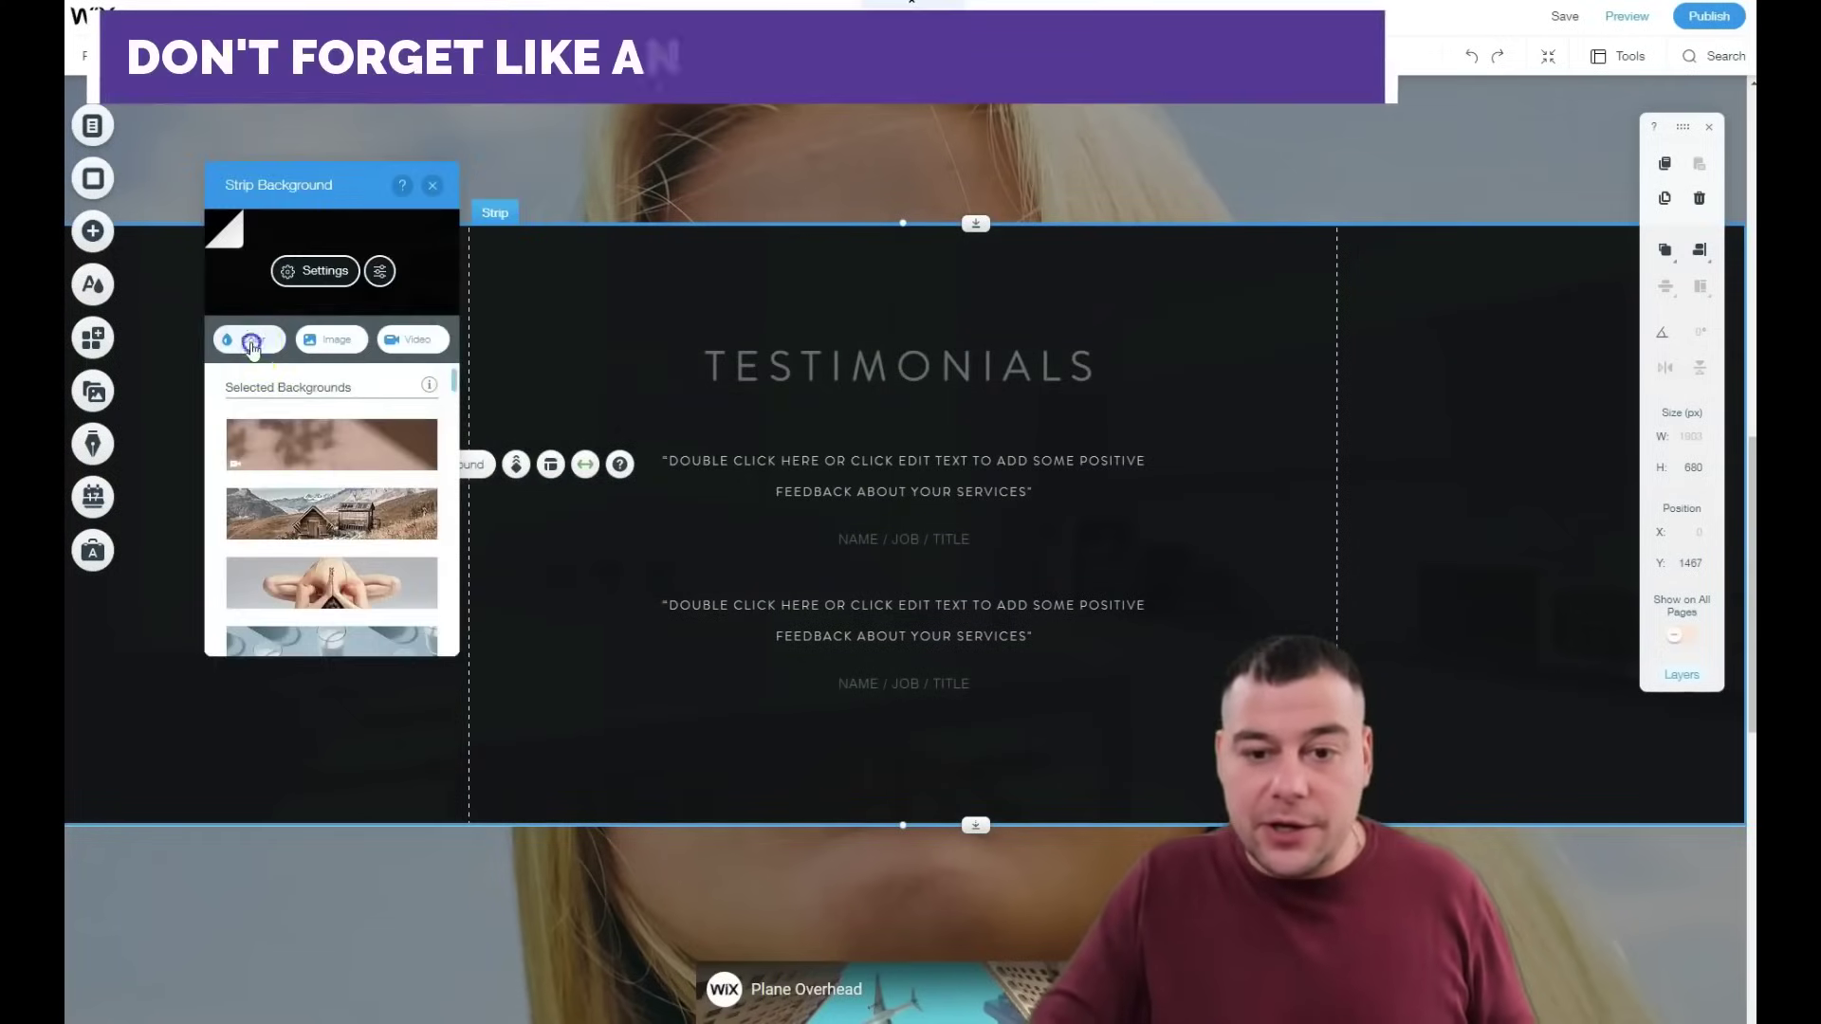
left_click(251, 345)
left_click(275, 484)
left_click(272, 510)
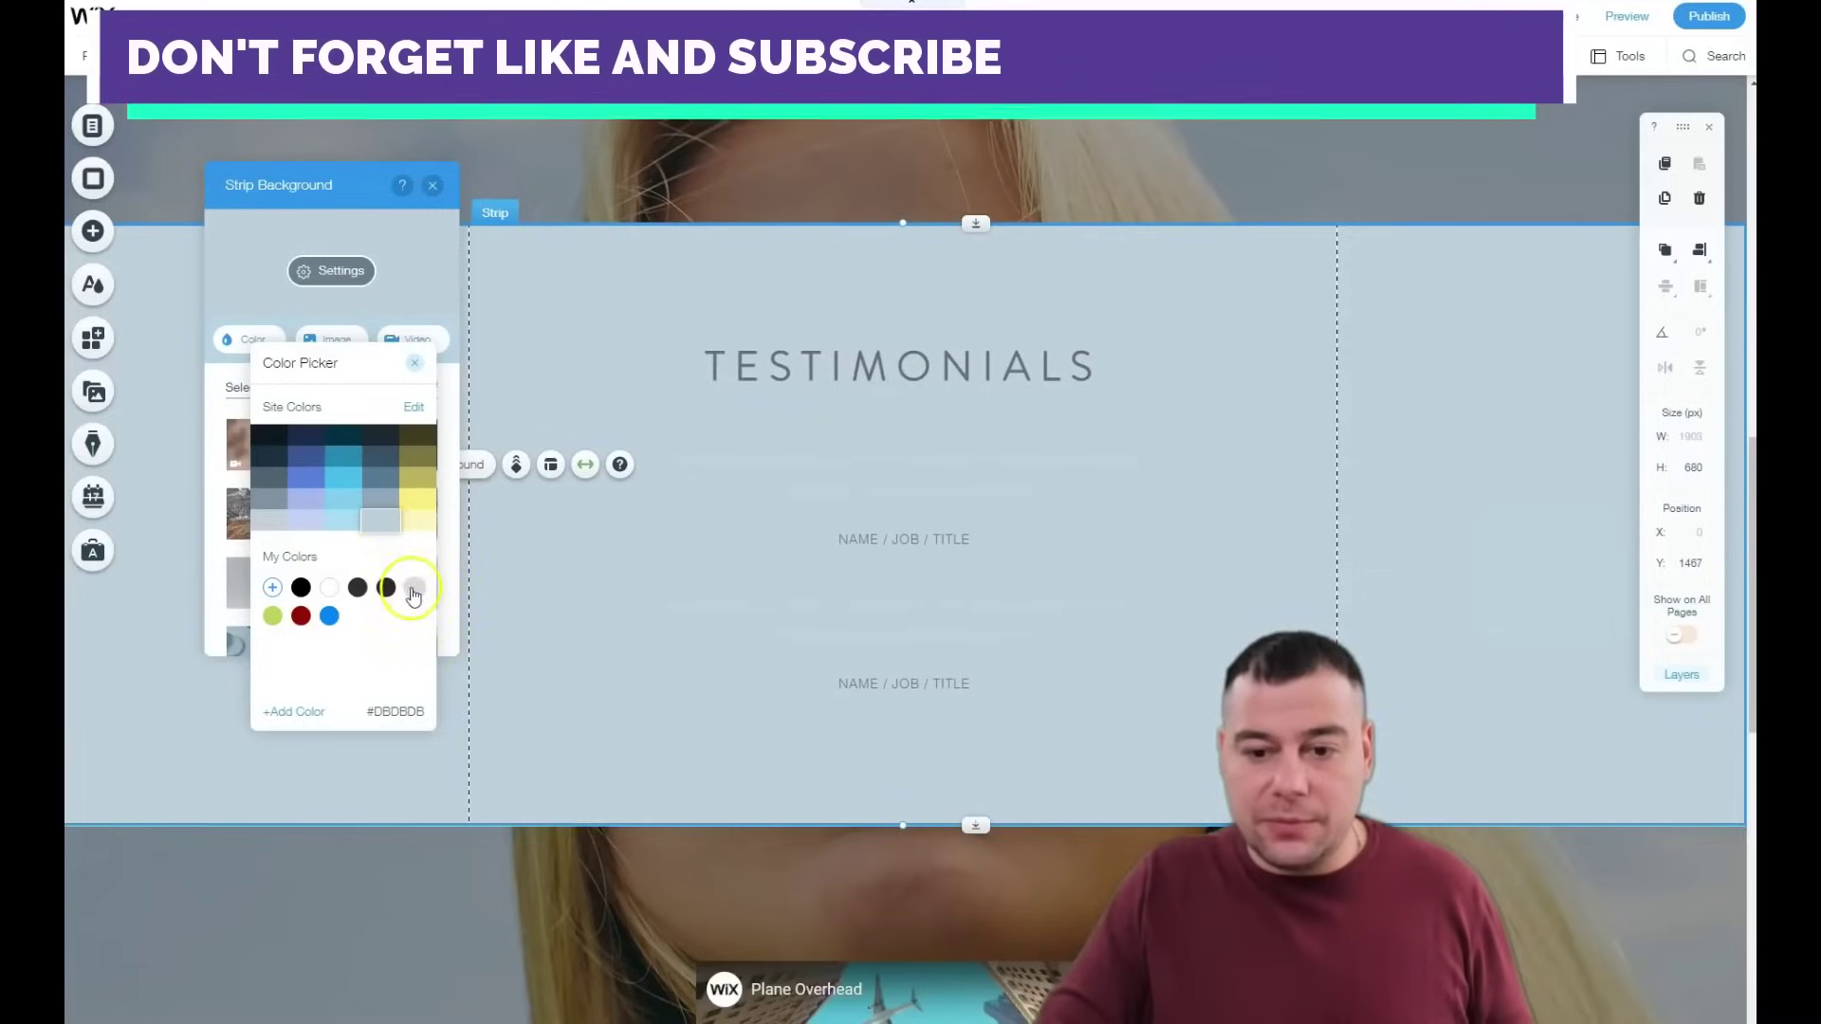
left_click(414, 587)
left_click(316, 869)
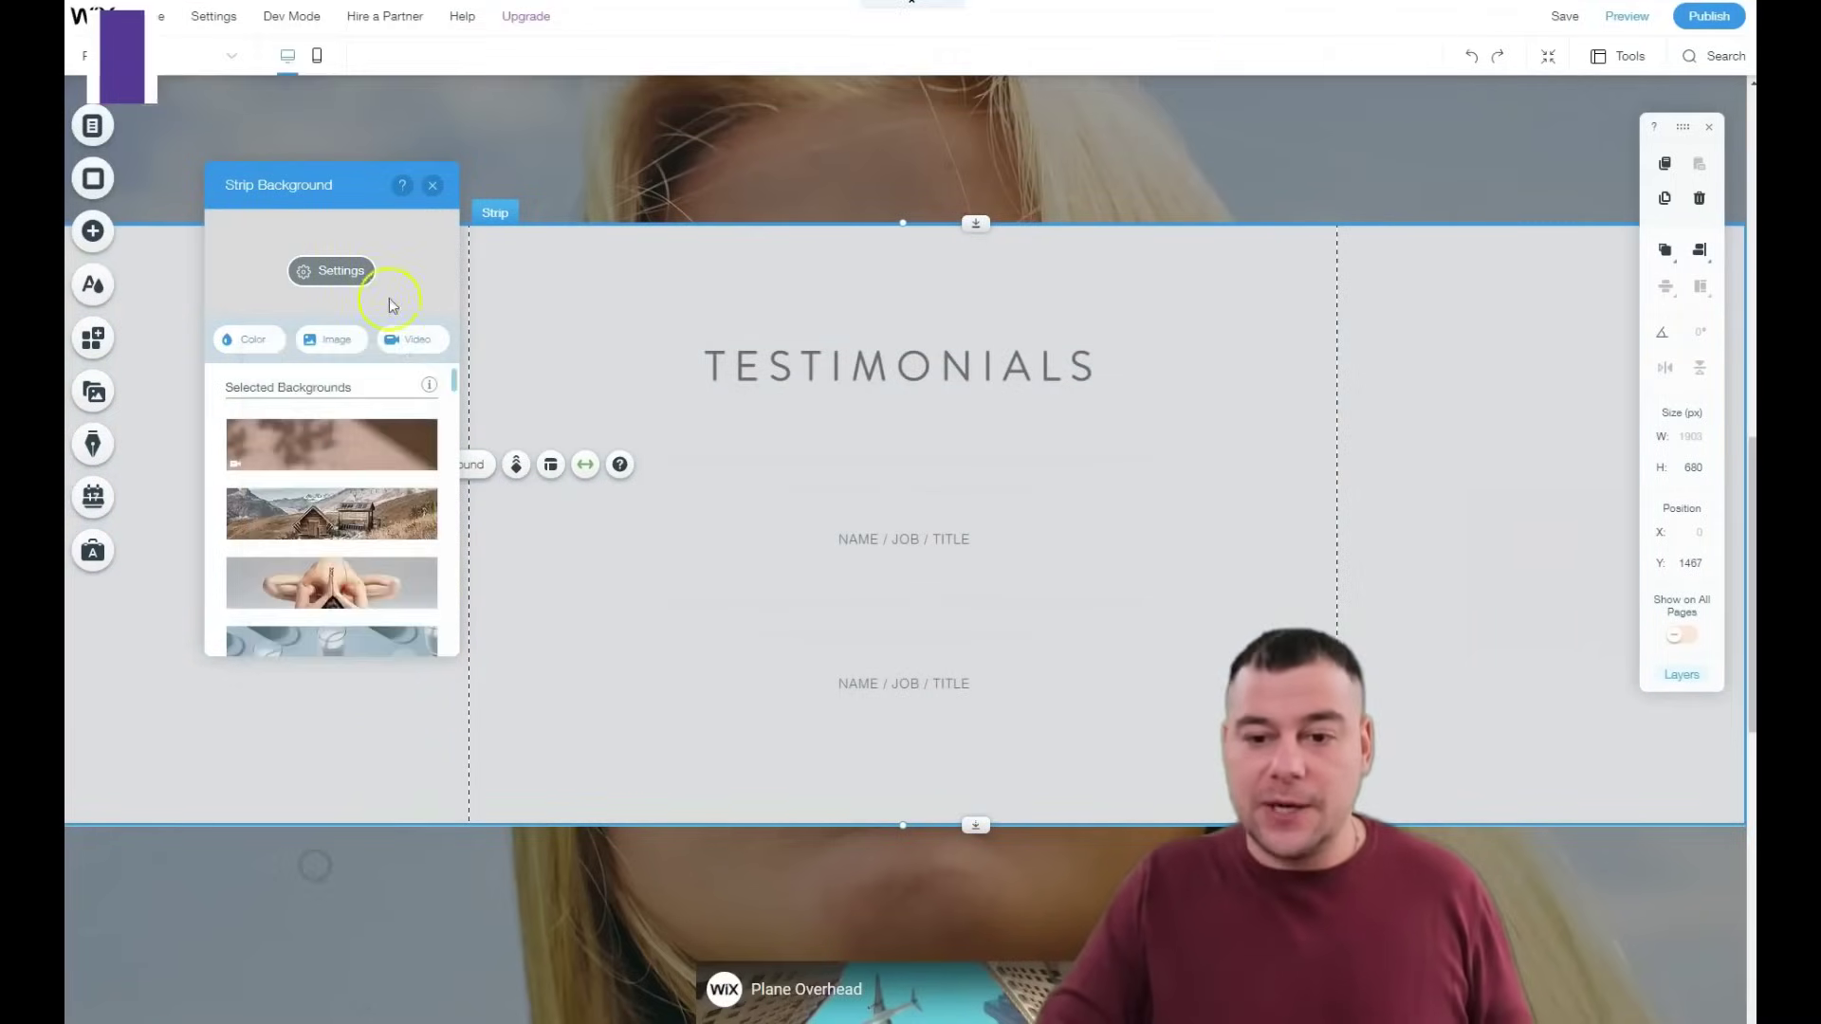
left_click(434, 185)
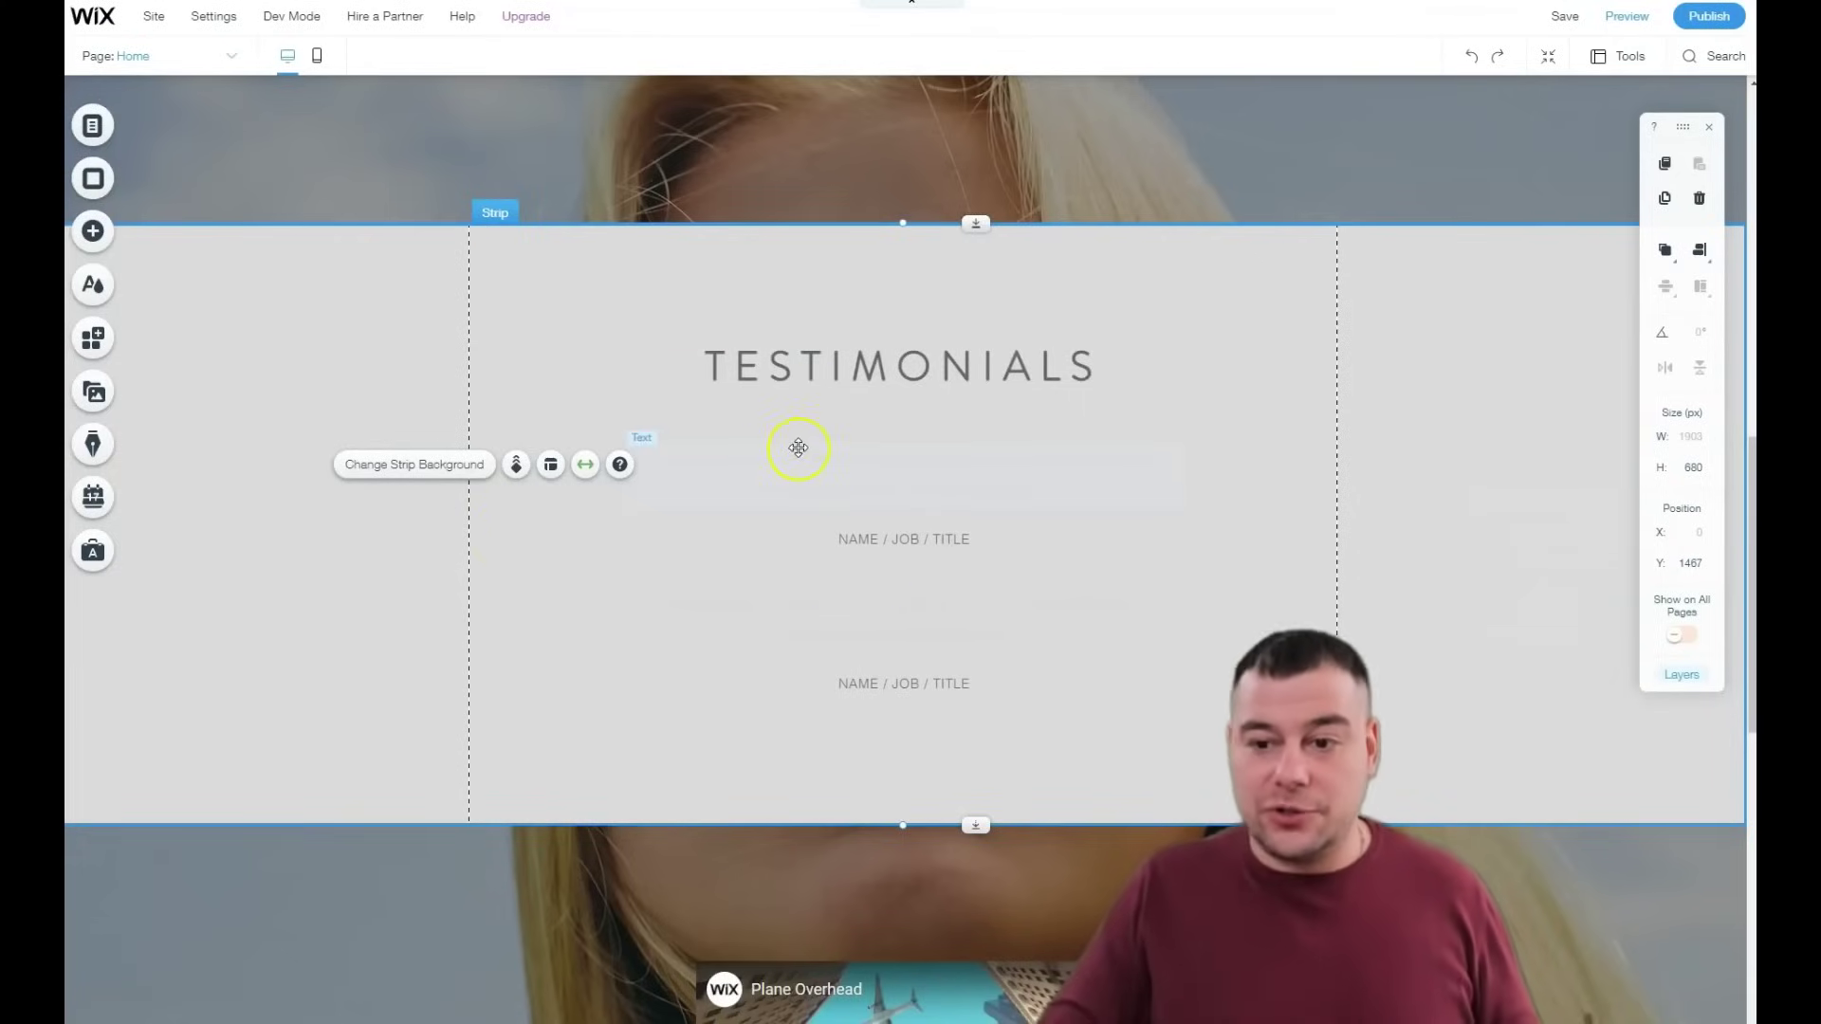
Step: Recolour the first testimonial quote's text with a dark shade from the site colors
left_click(773, 472)
double_click(915, 492)
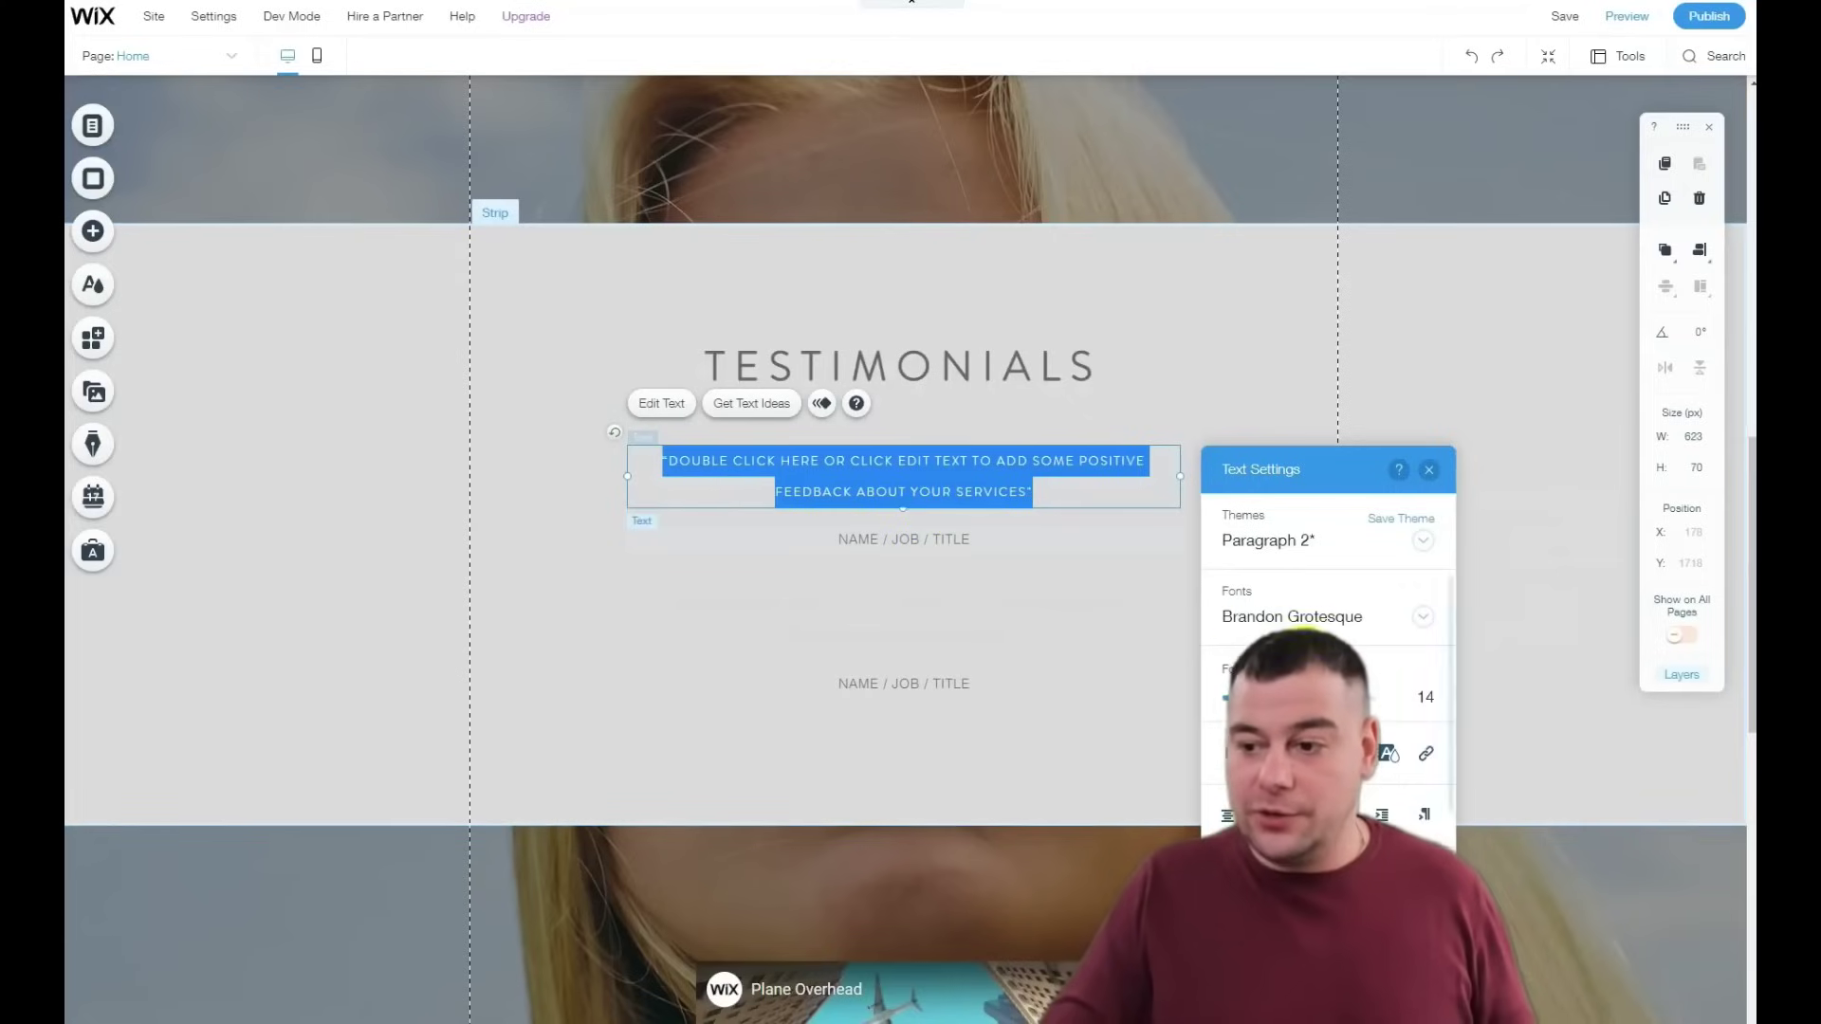
left_click(1388, 754)
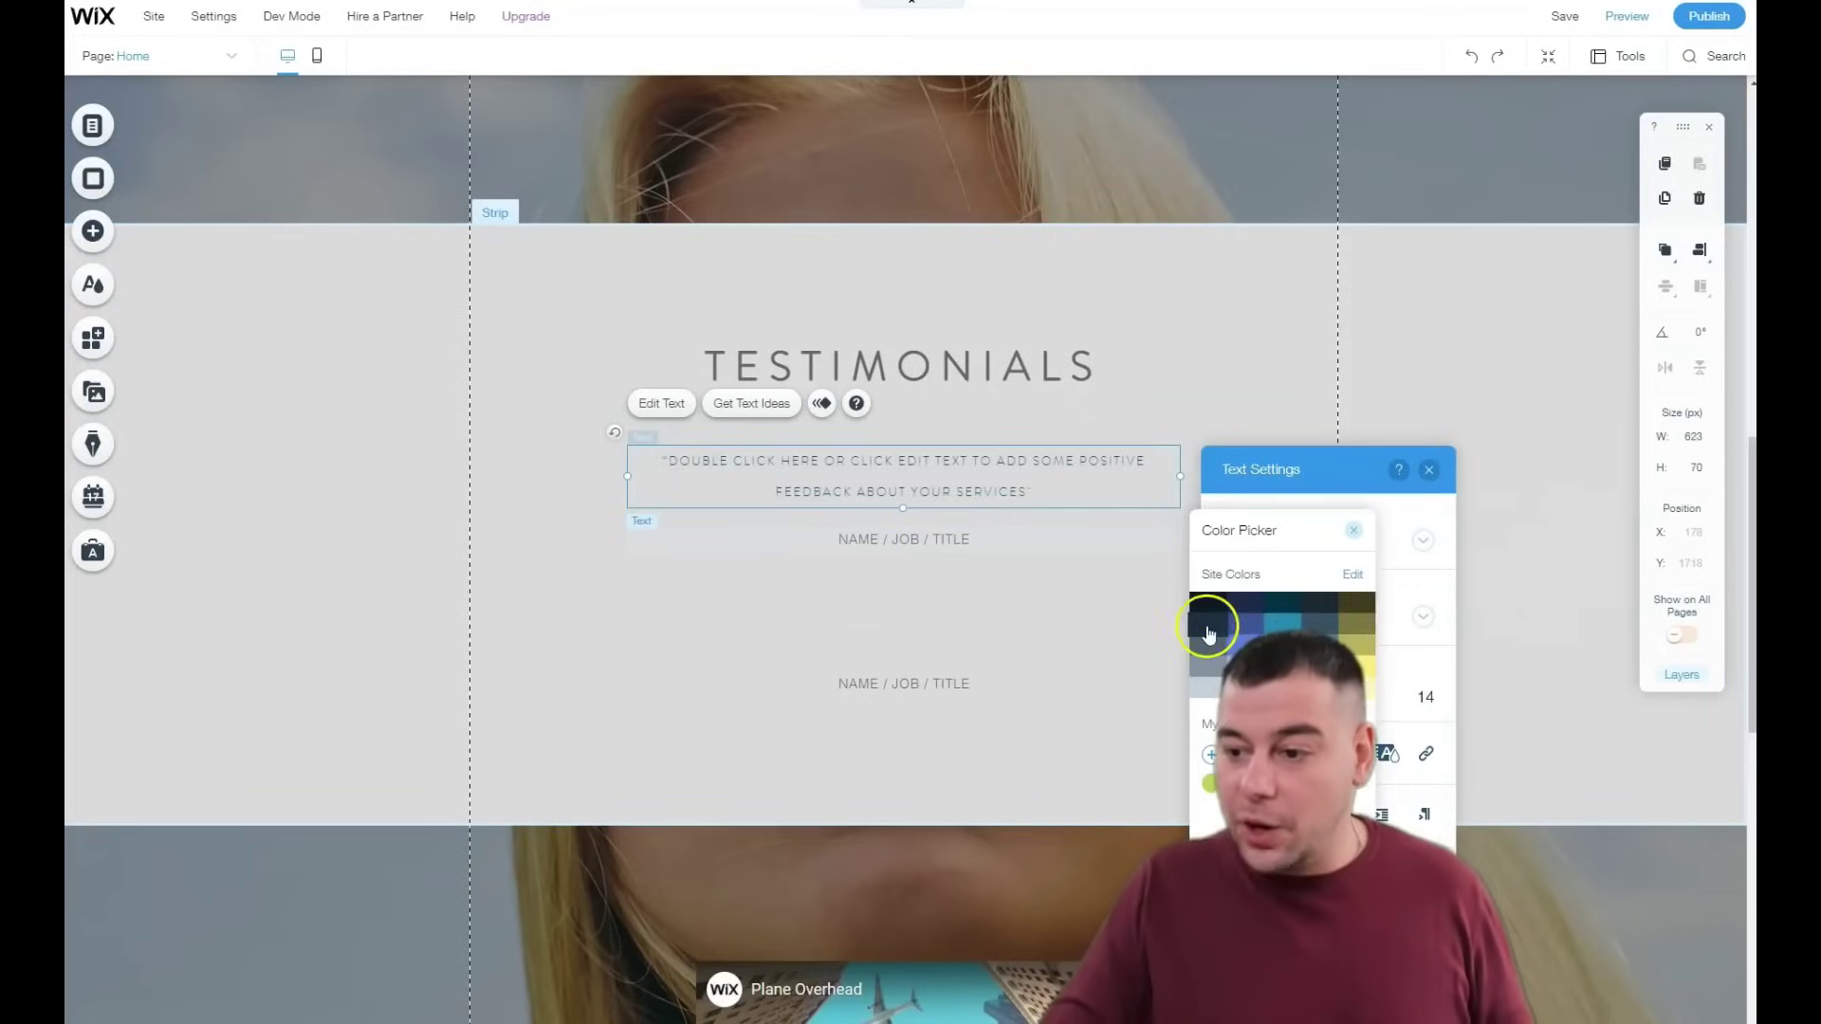
left_click(805, 622)
left_click(554, 454)
left_click(446, 436)
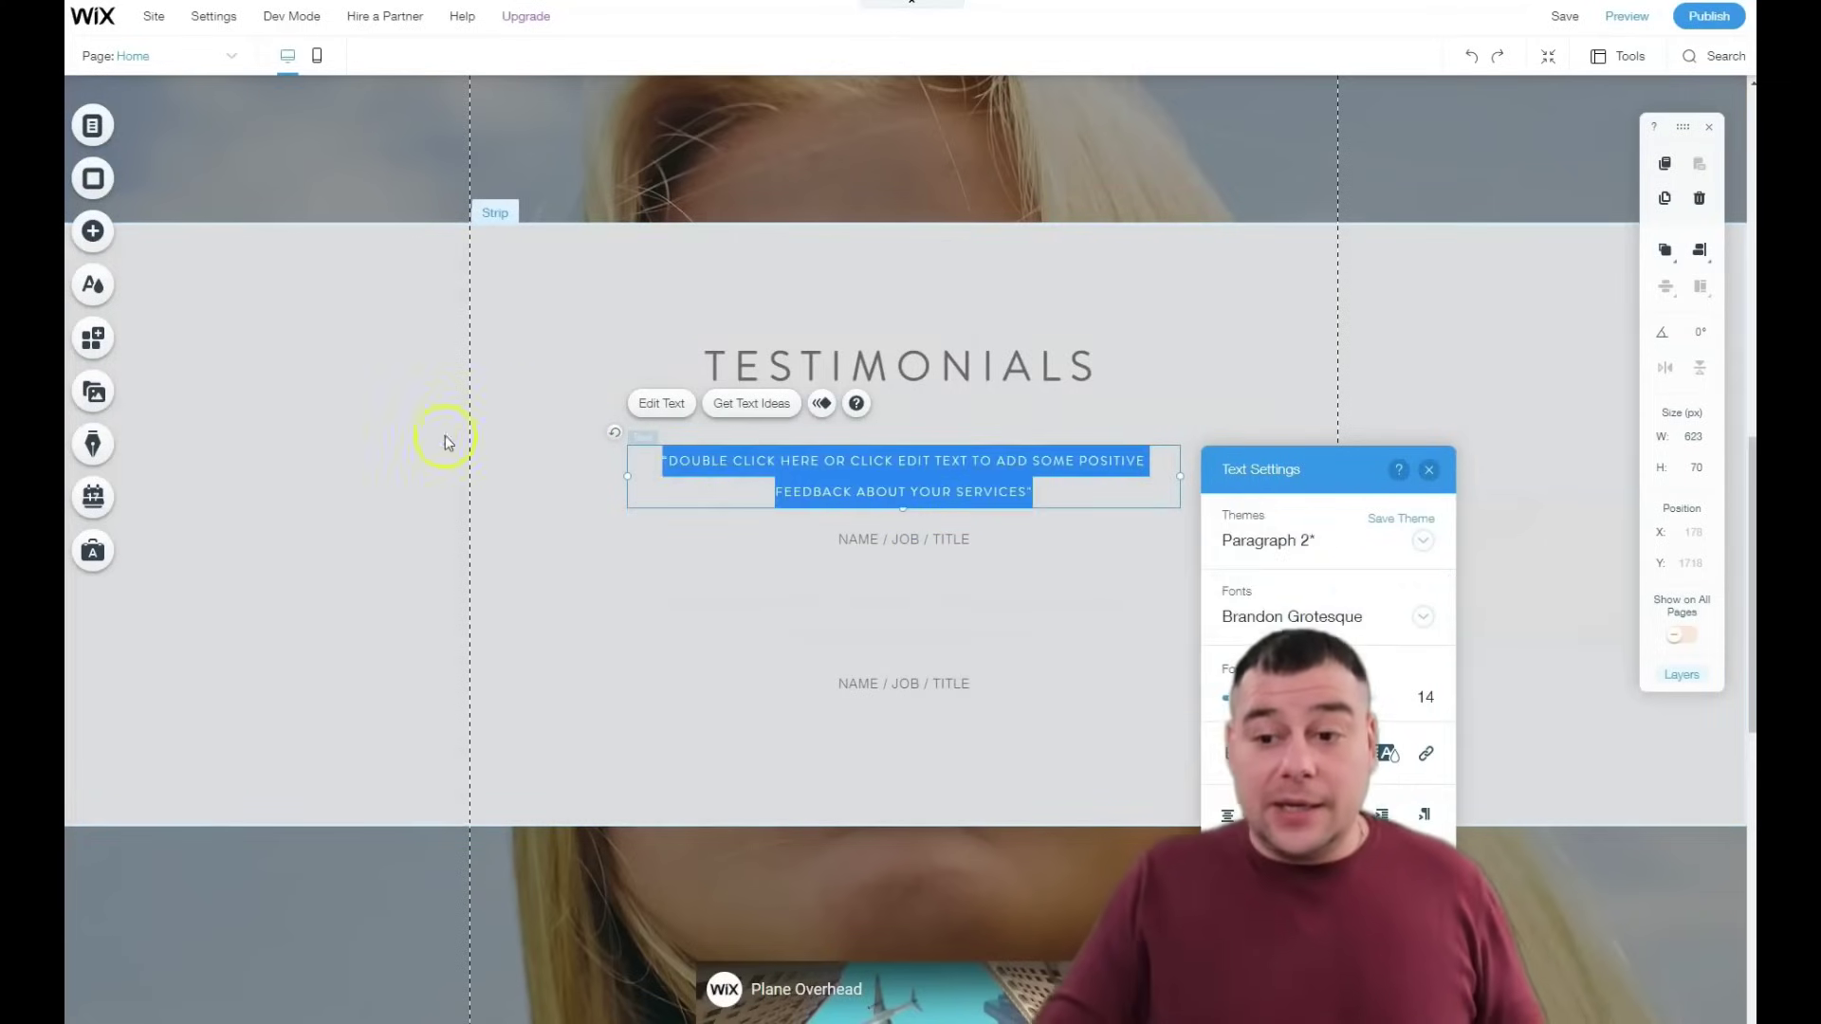
left_click(461, 537)
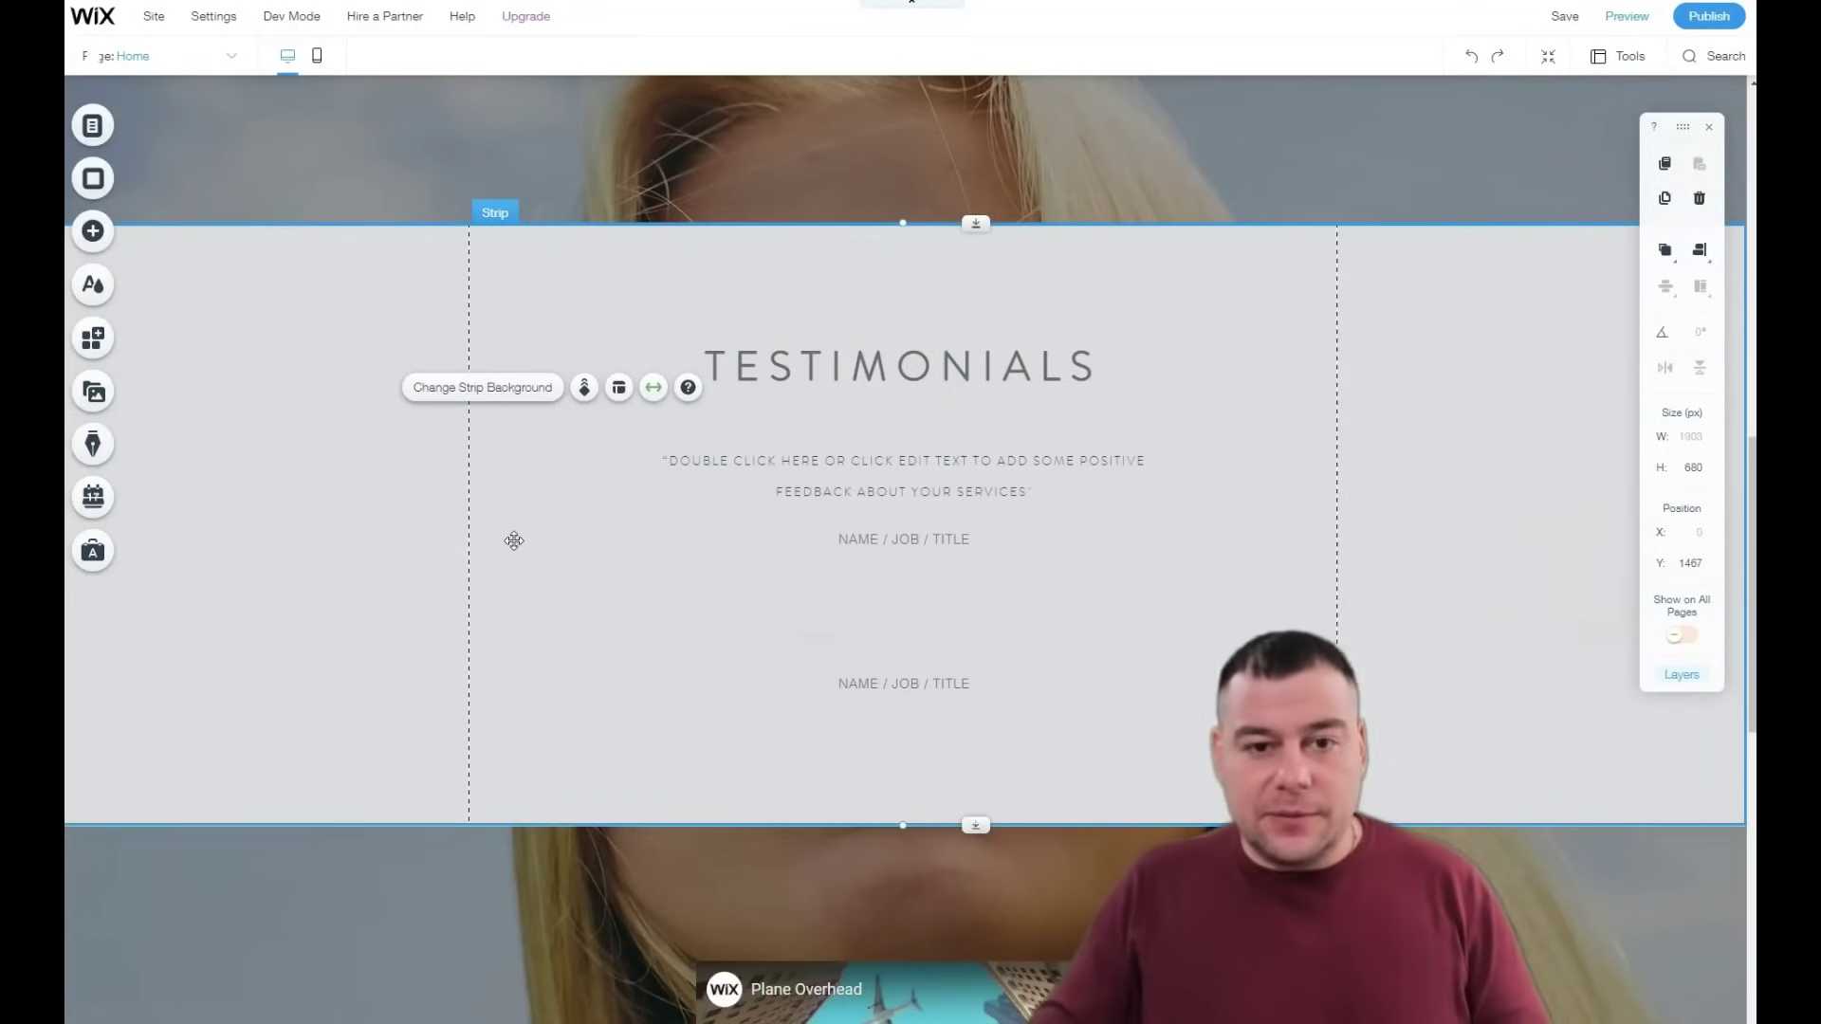
Step: Look through the page from the Testimonials strip past the video to the Meet The Team section
scroll(601, 521, "down", 8)
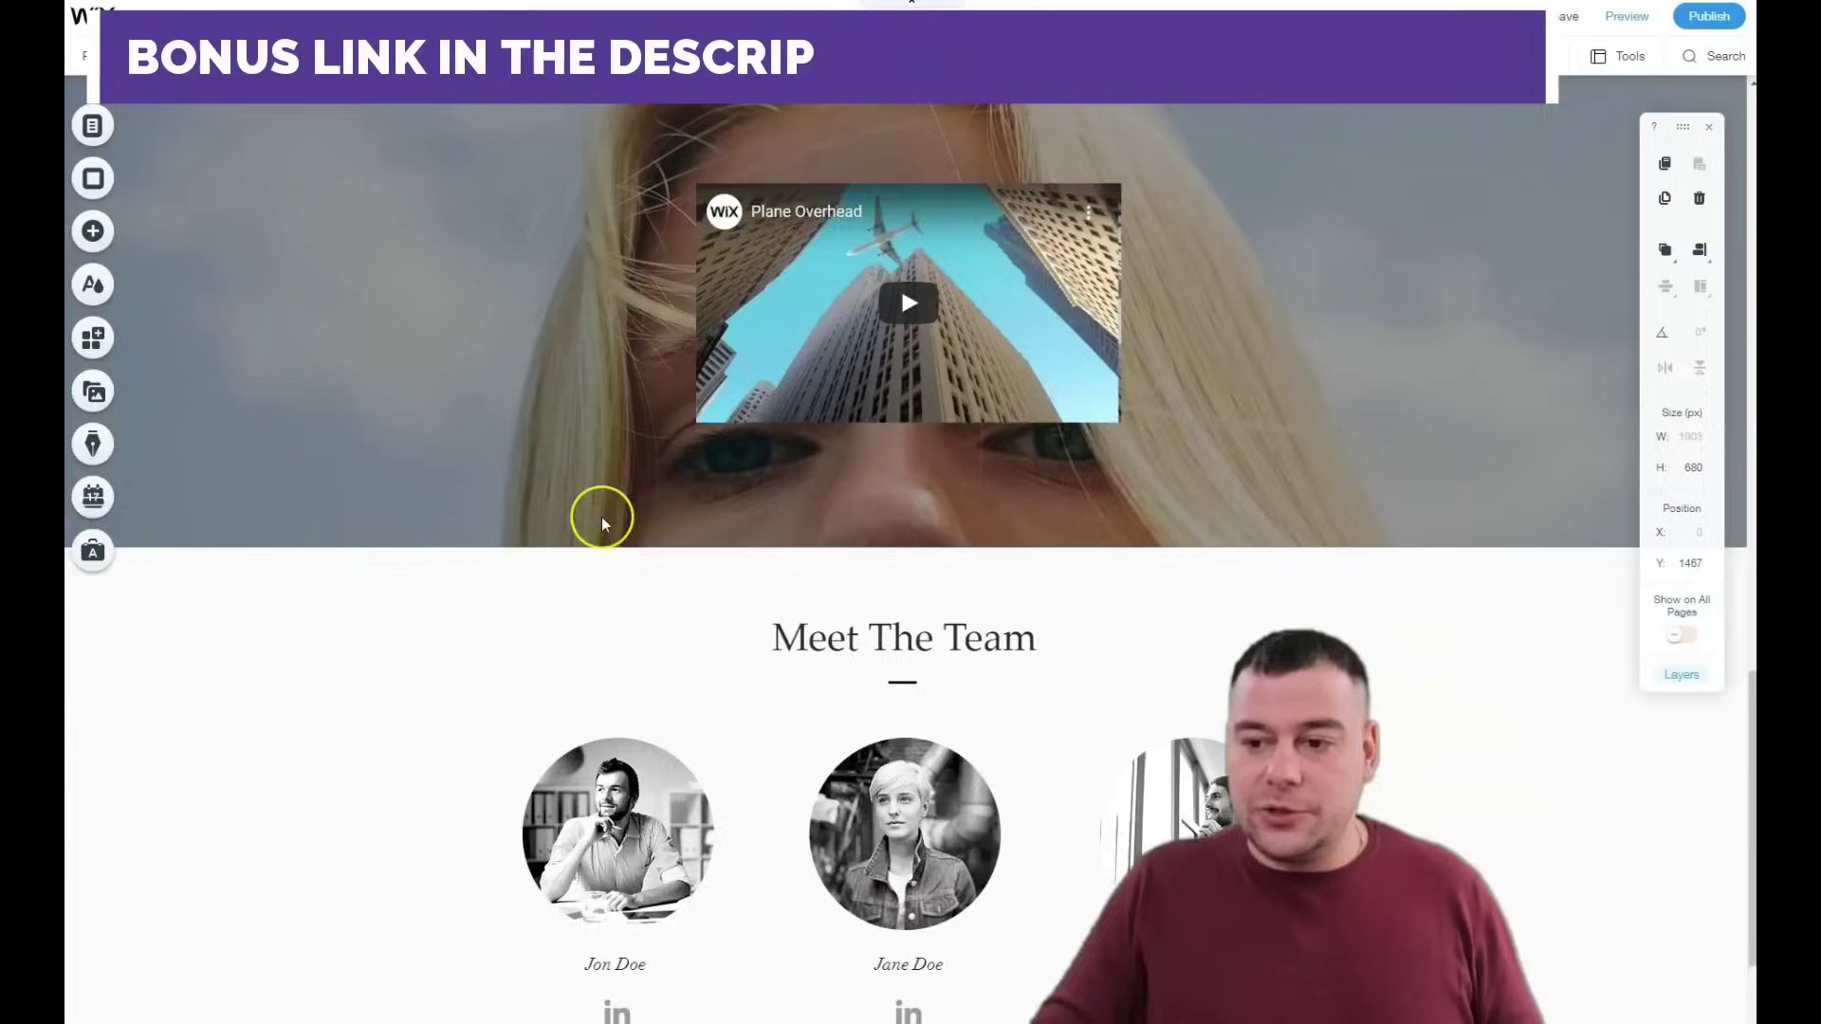
scroll(601, 520, "down", 3)
scroll(601, 520, "up", 5)
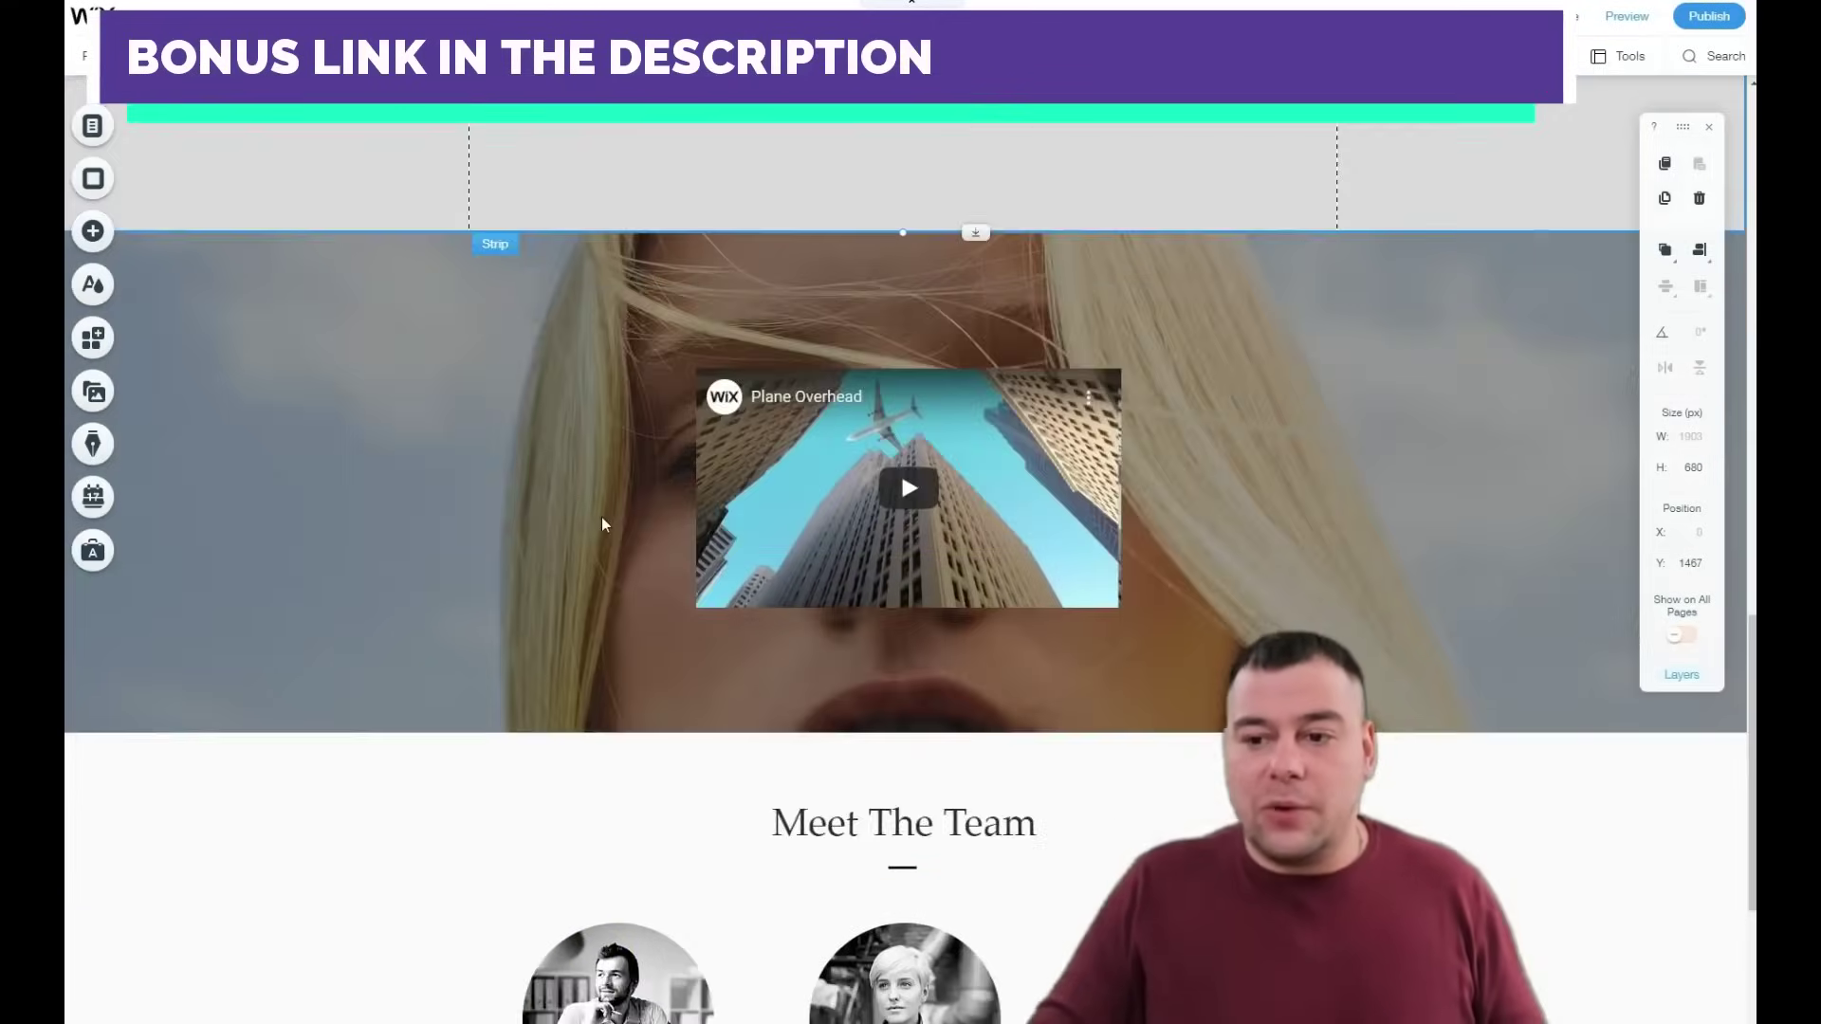
scroll(601, 516, "up", 5)
scroll(601, 516, "down", 5)
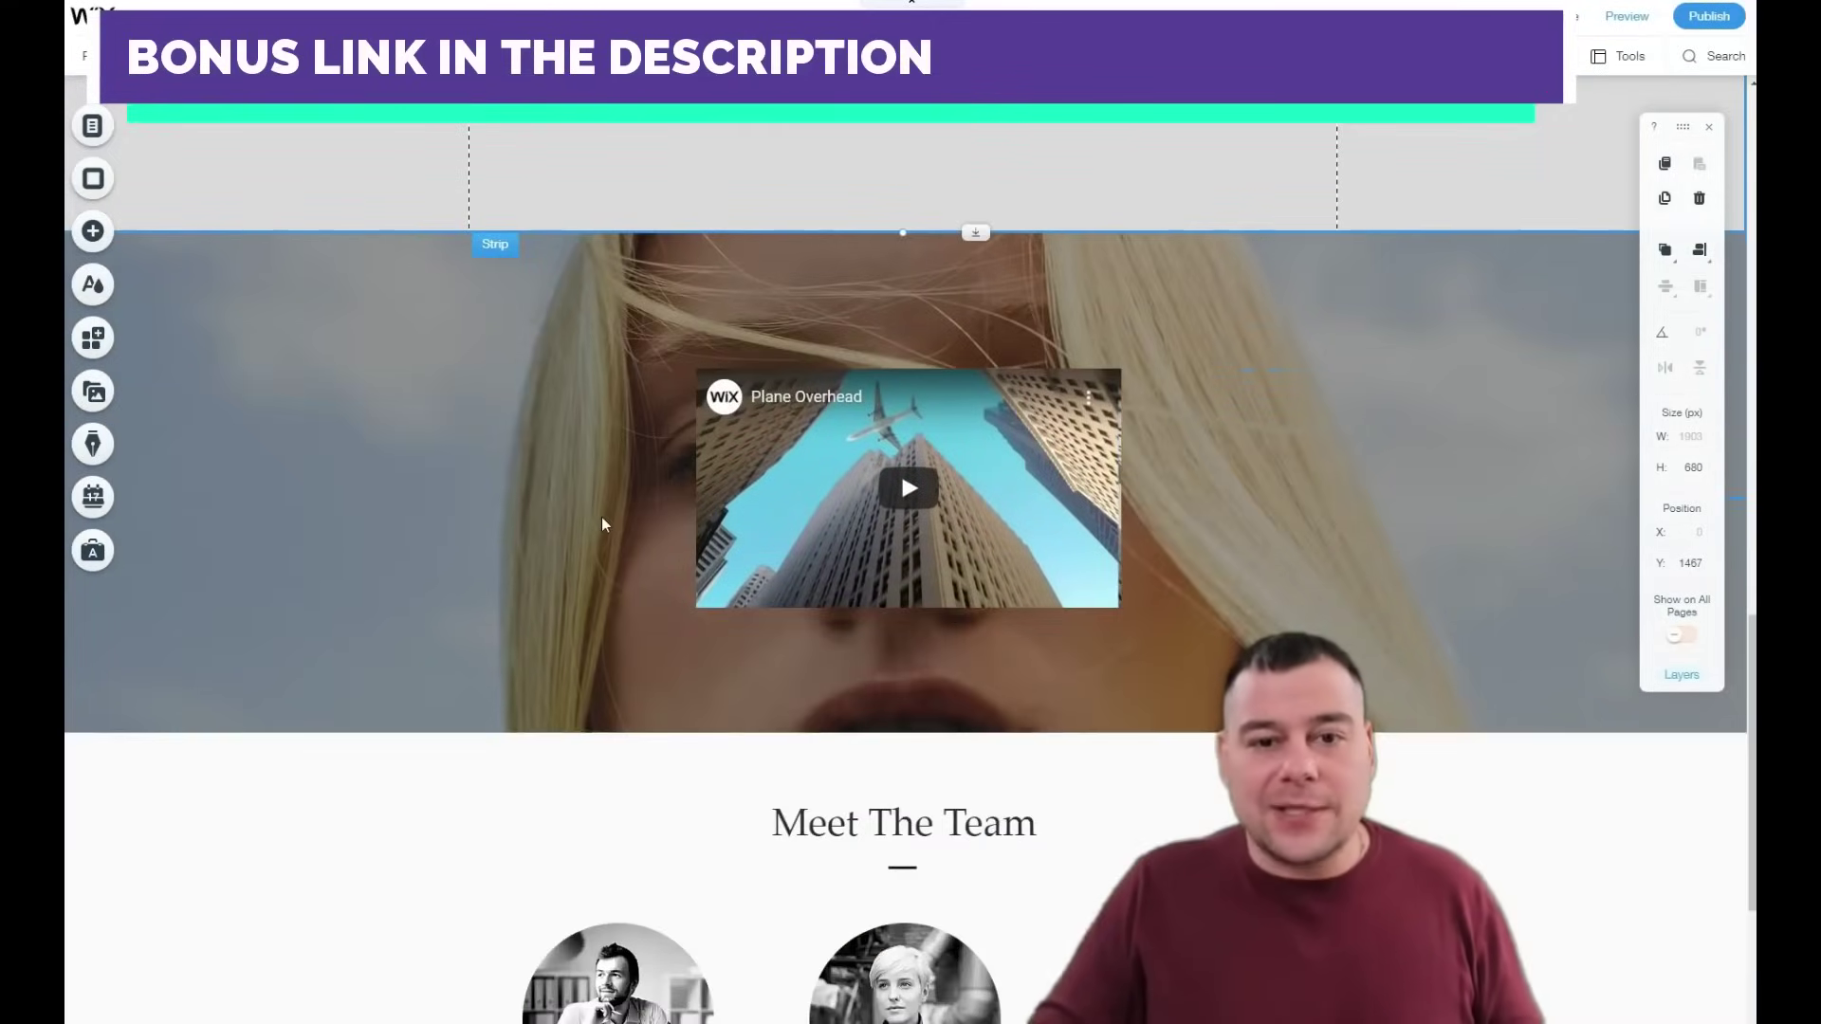
scroll(601, 516, "down", 1)
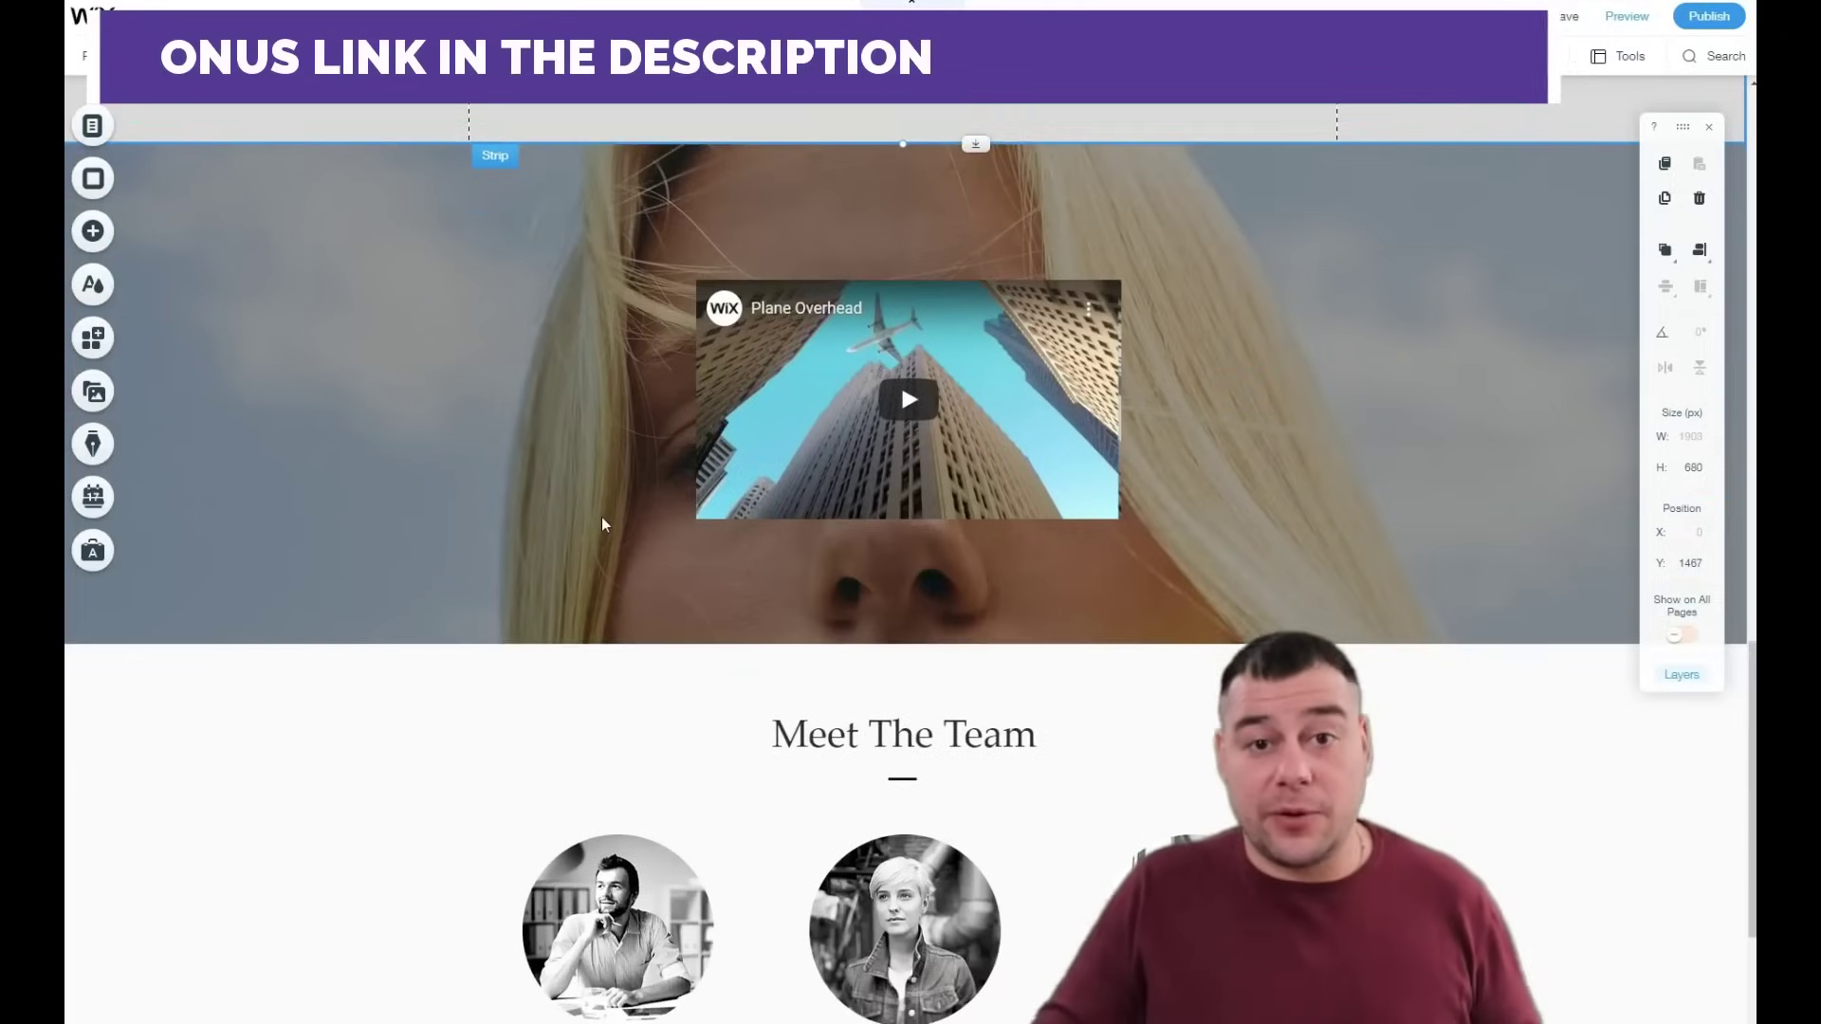
left_click(596, 510)
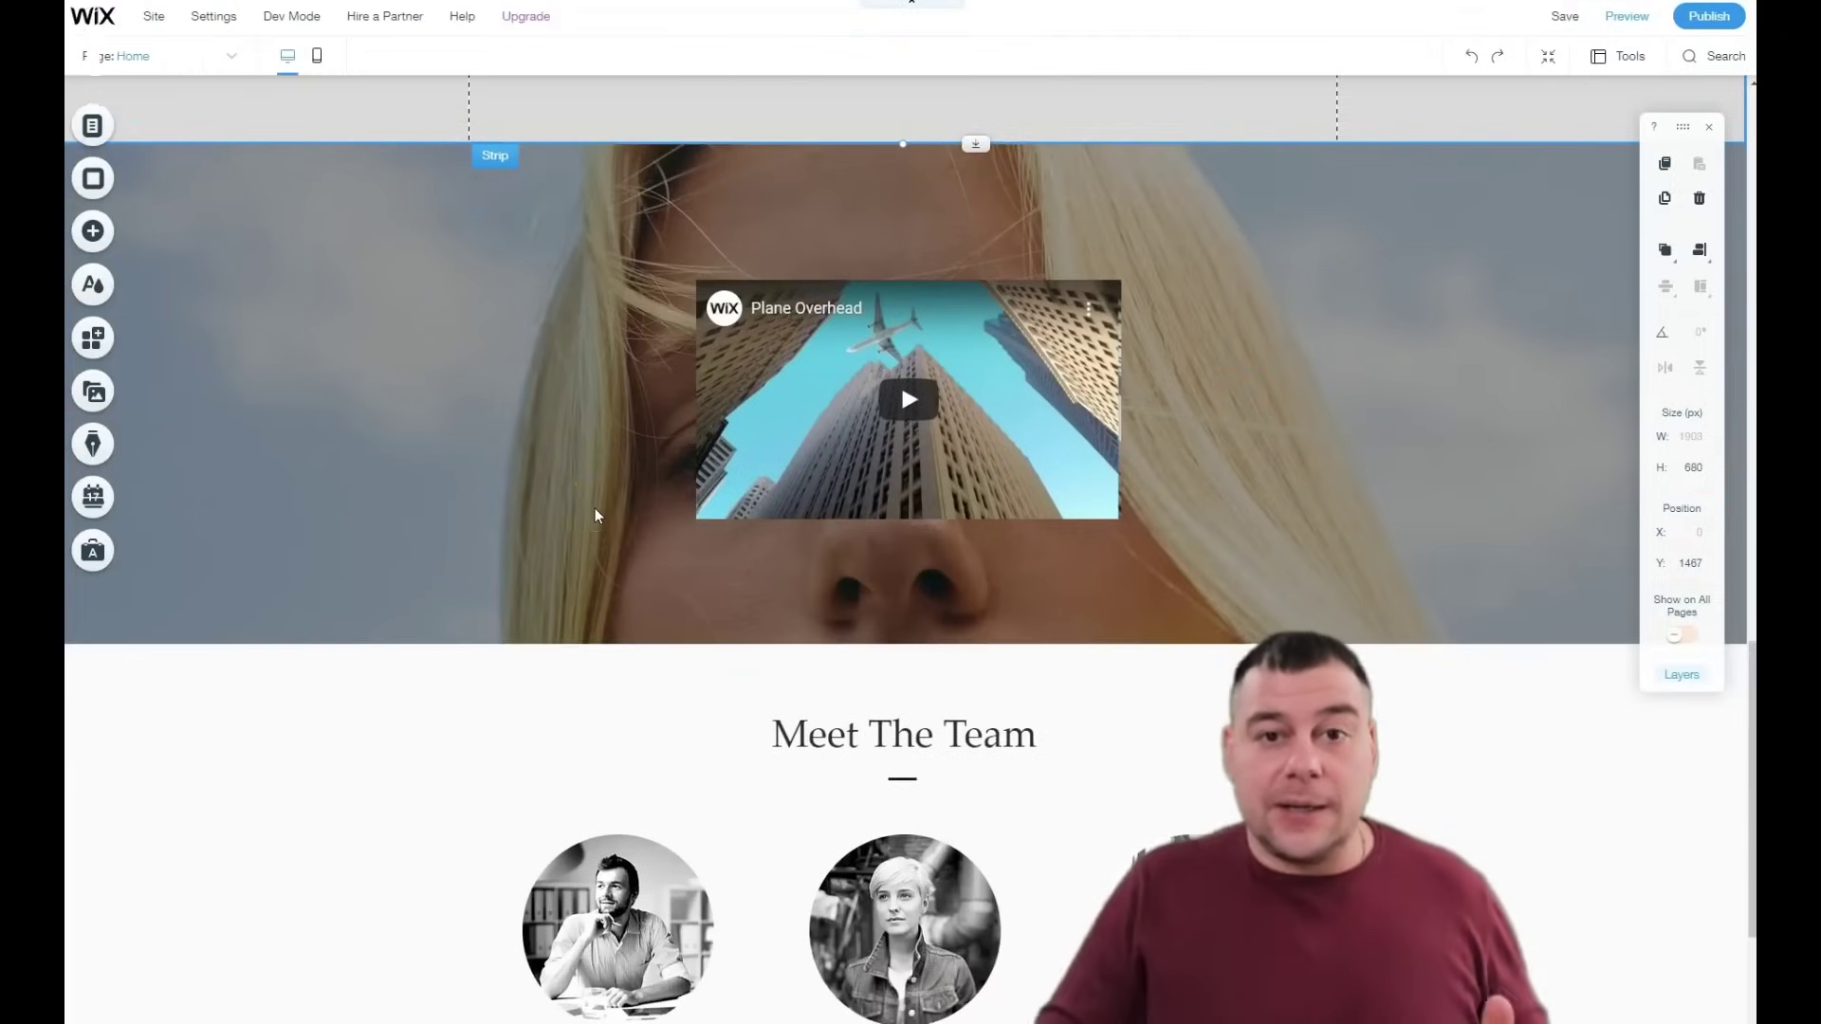
scroll(594, 508, "down", 4)
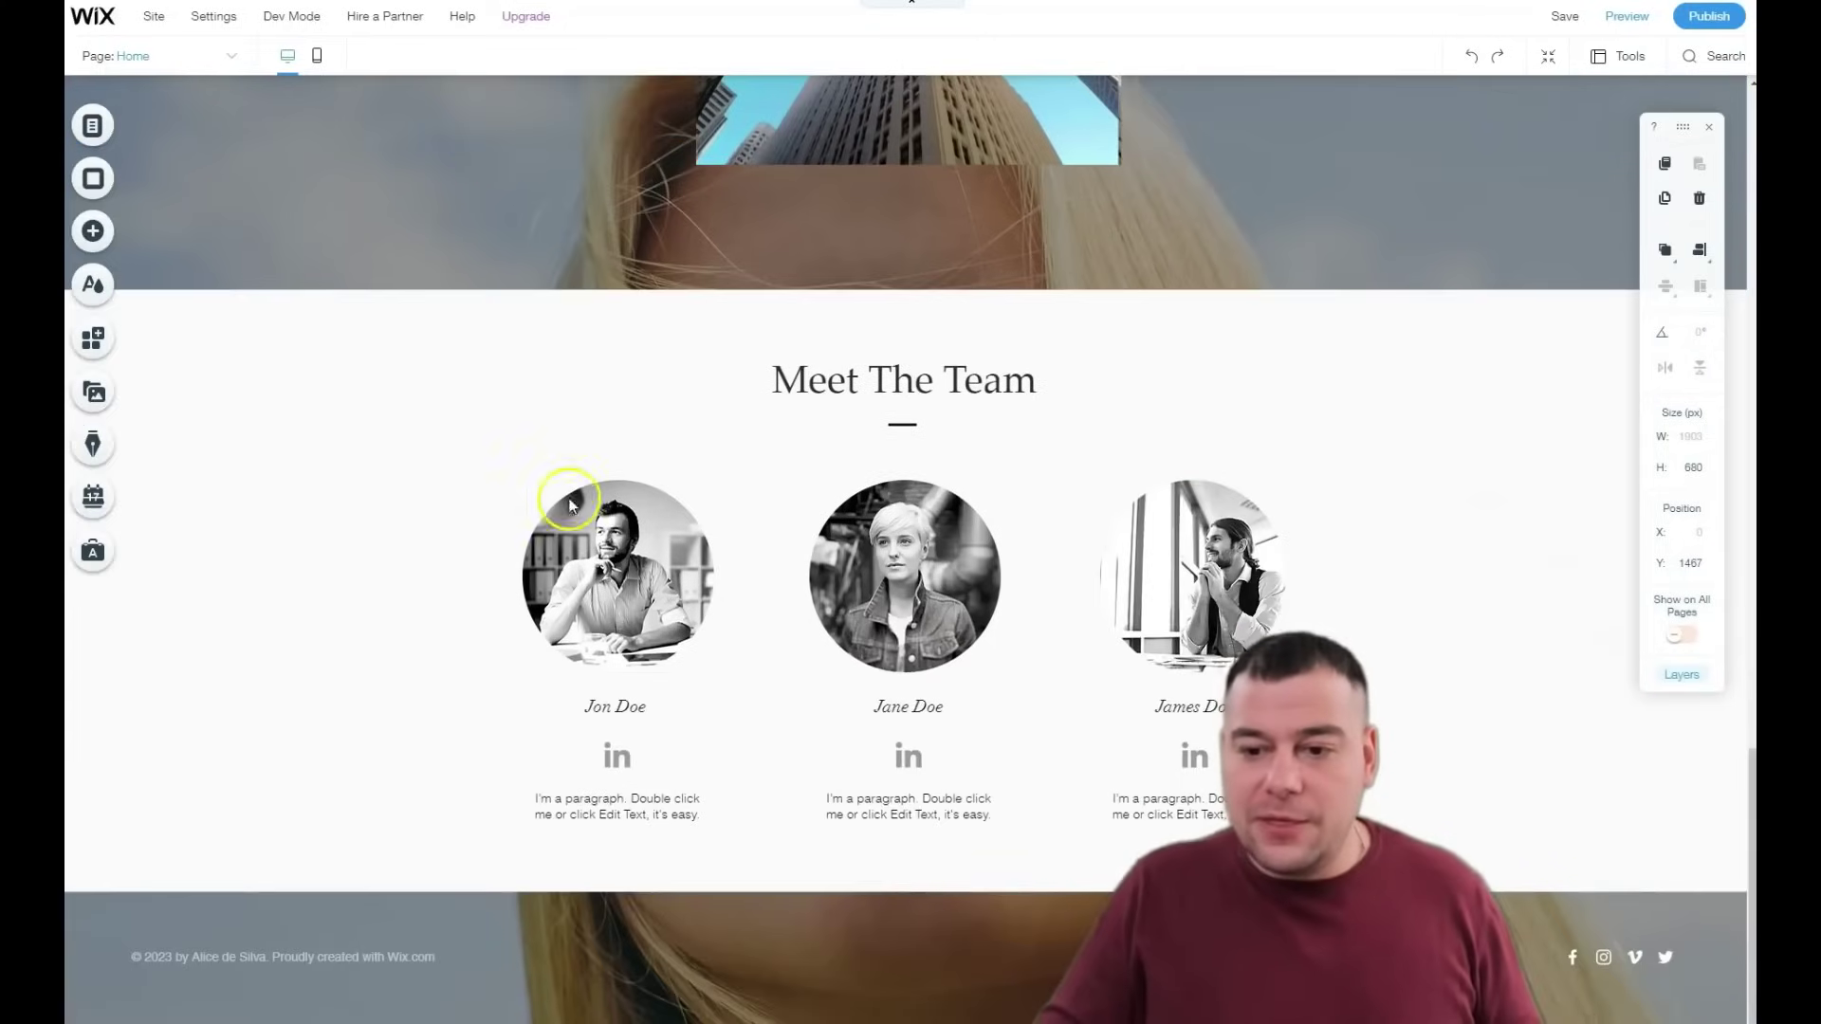
Step: Crop the first team member's photo in the Meet The Team section to a polygon shape
left_click(626, 555)
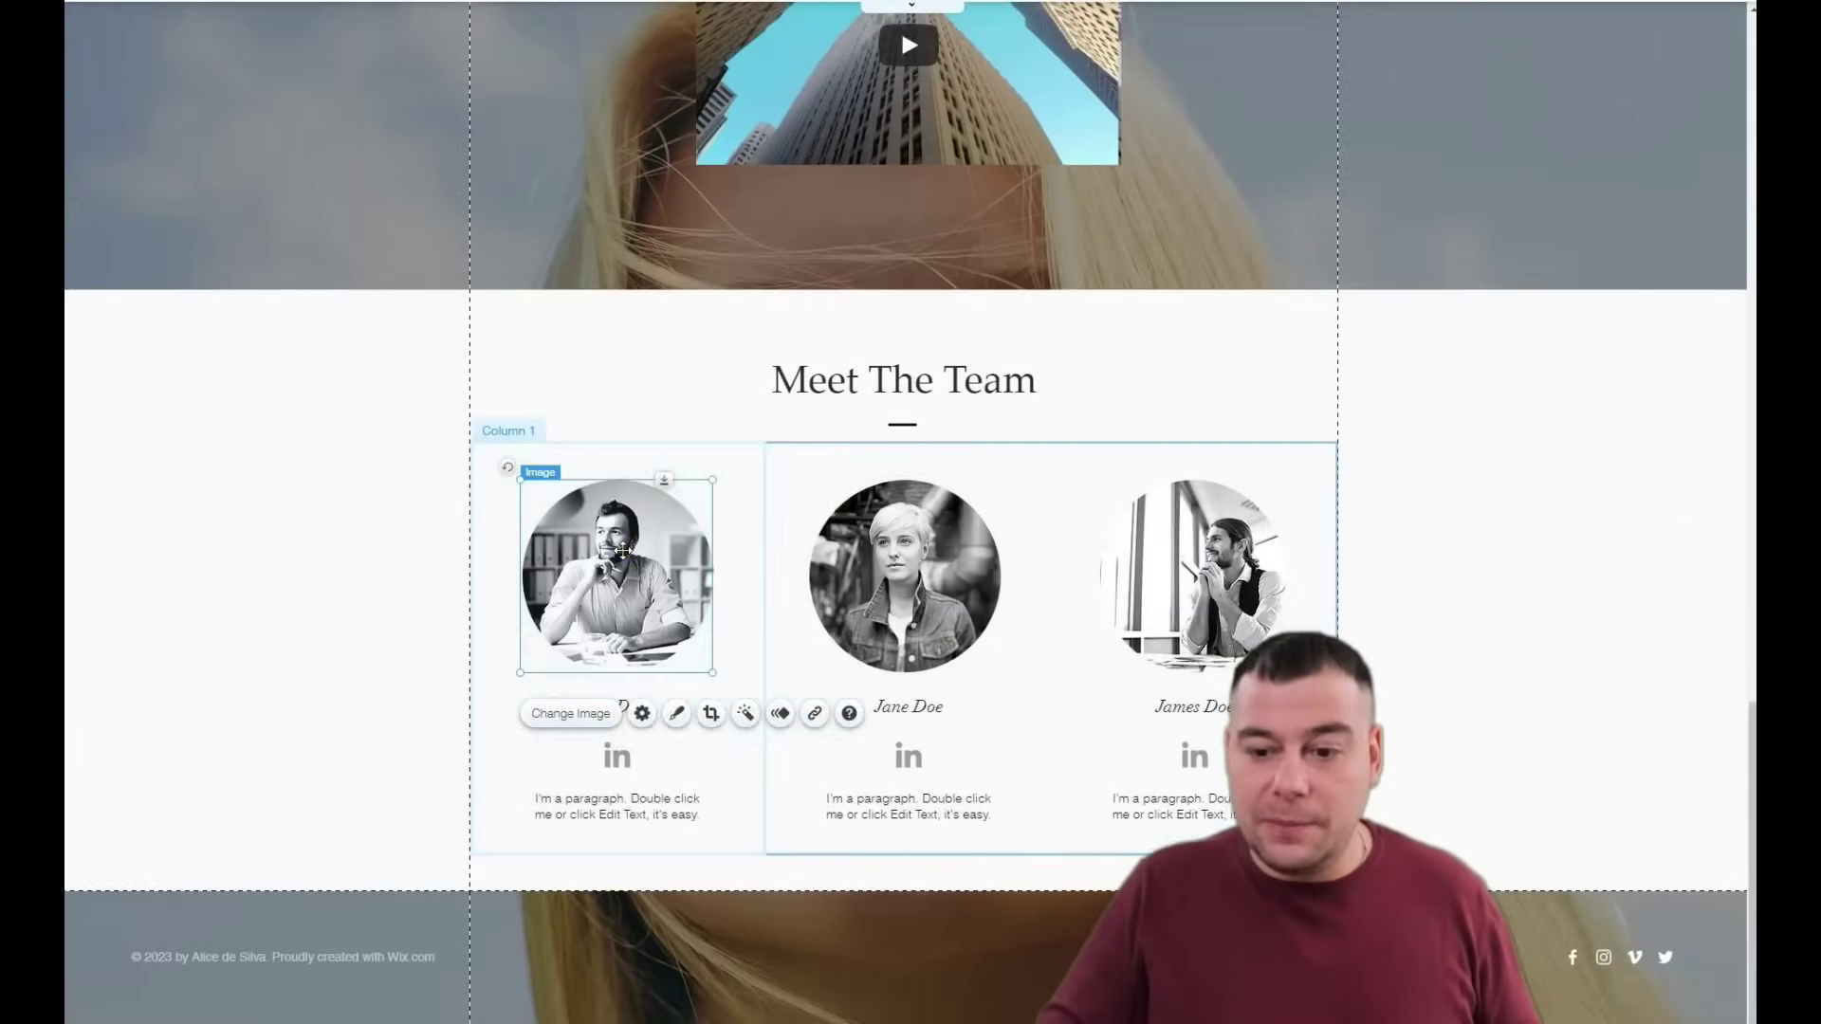
left_click(688, 708)
left_click(641, 552)
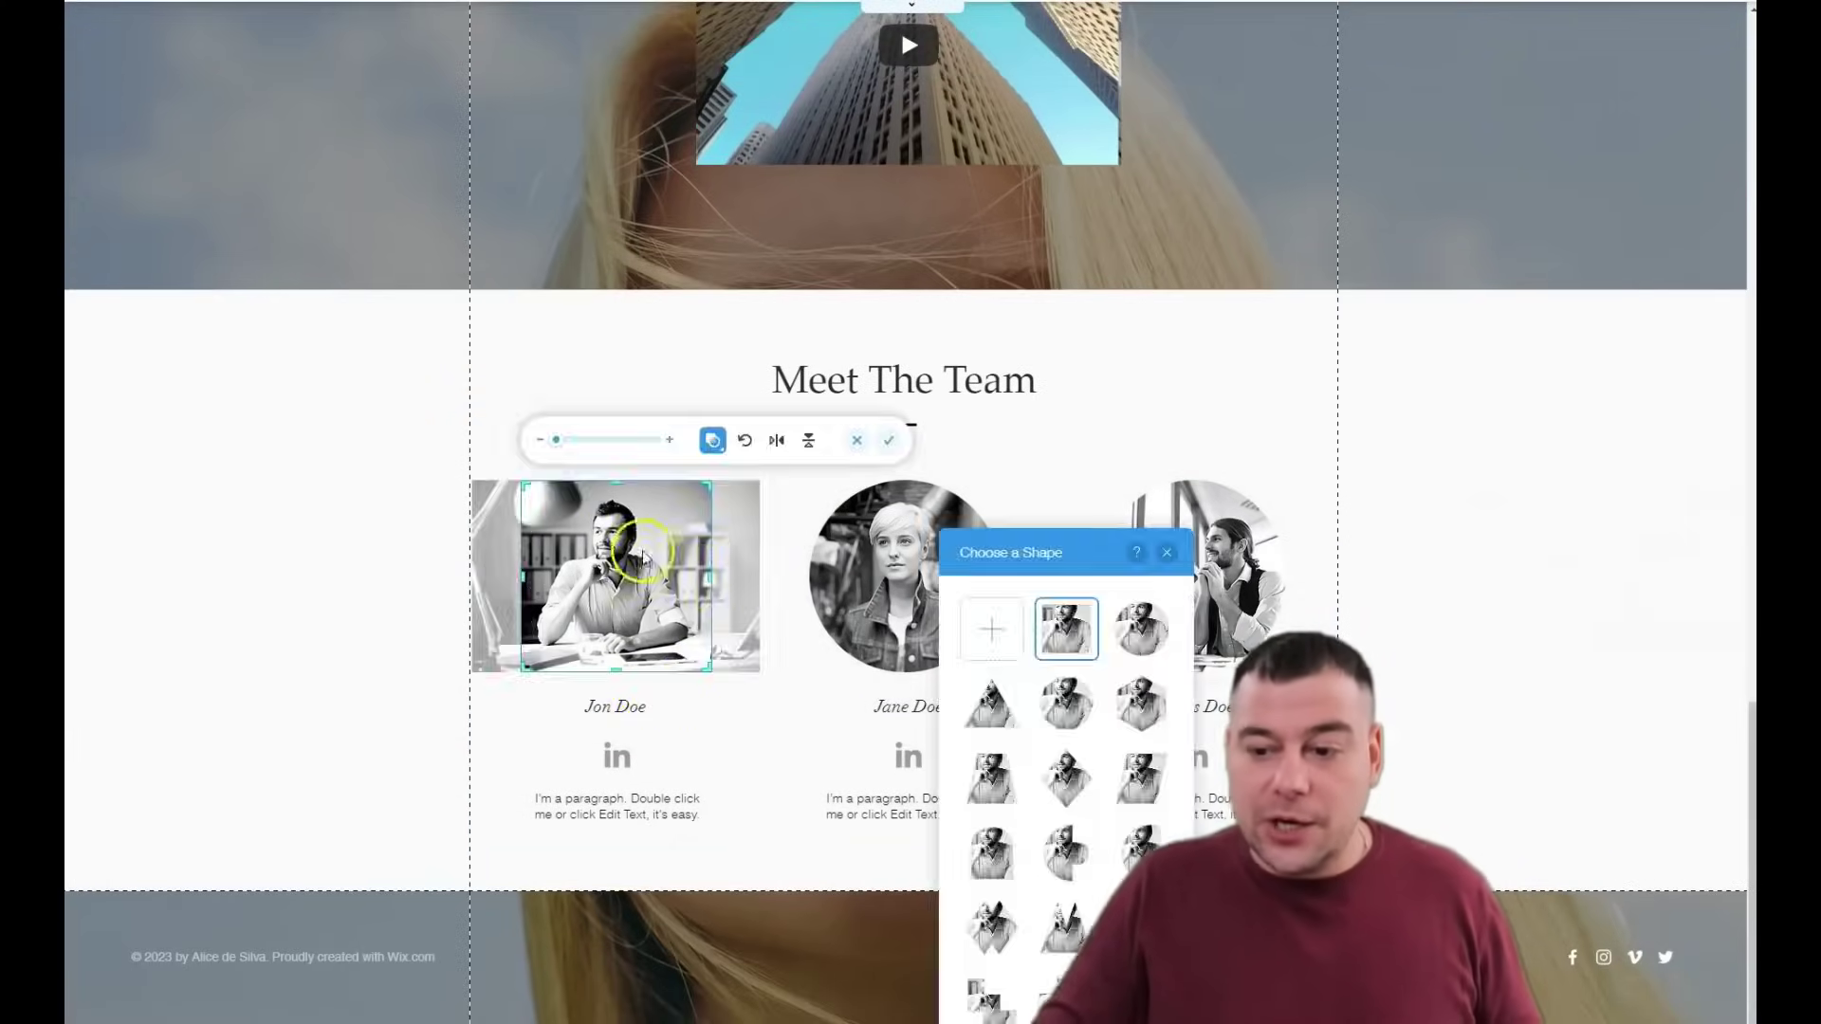
left_click(1163, 630)
left_click(1156, 717)
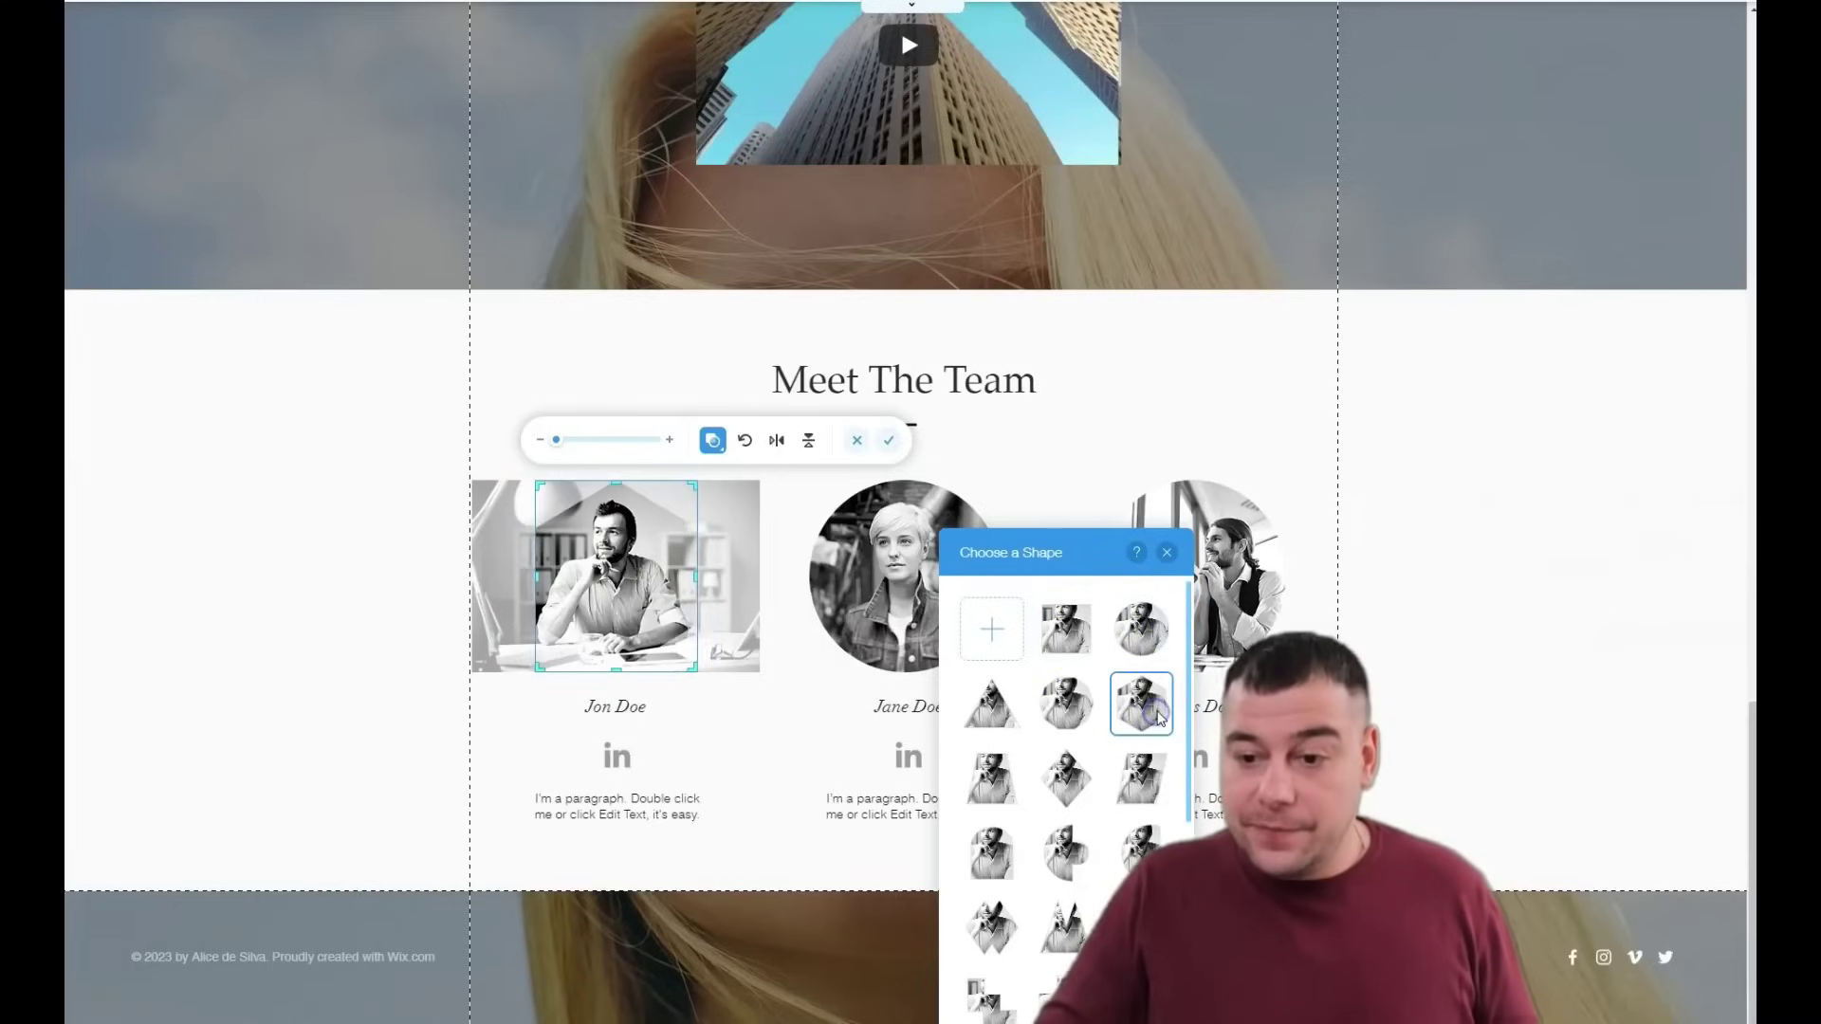
left_click(364, 504)
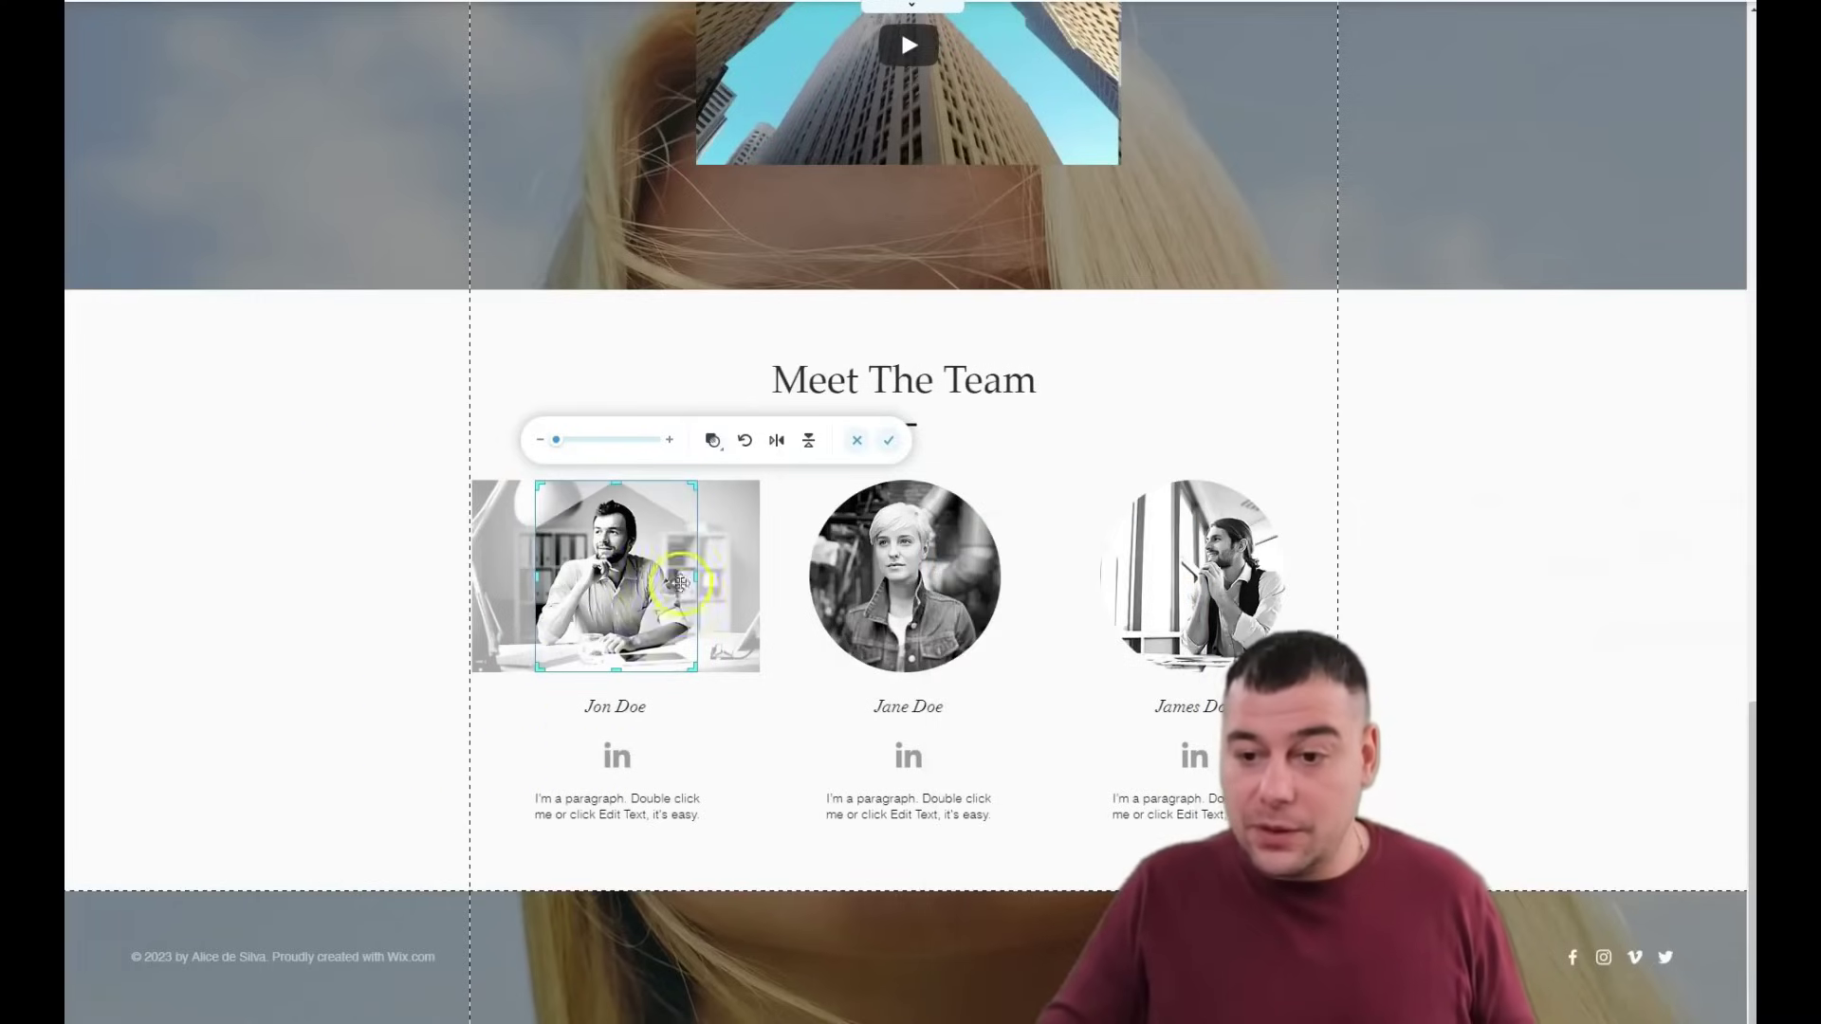
left_click_drag(550, 439, 544, 446)
left_click(368, 492)
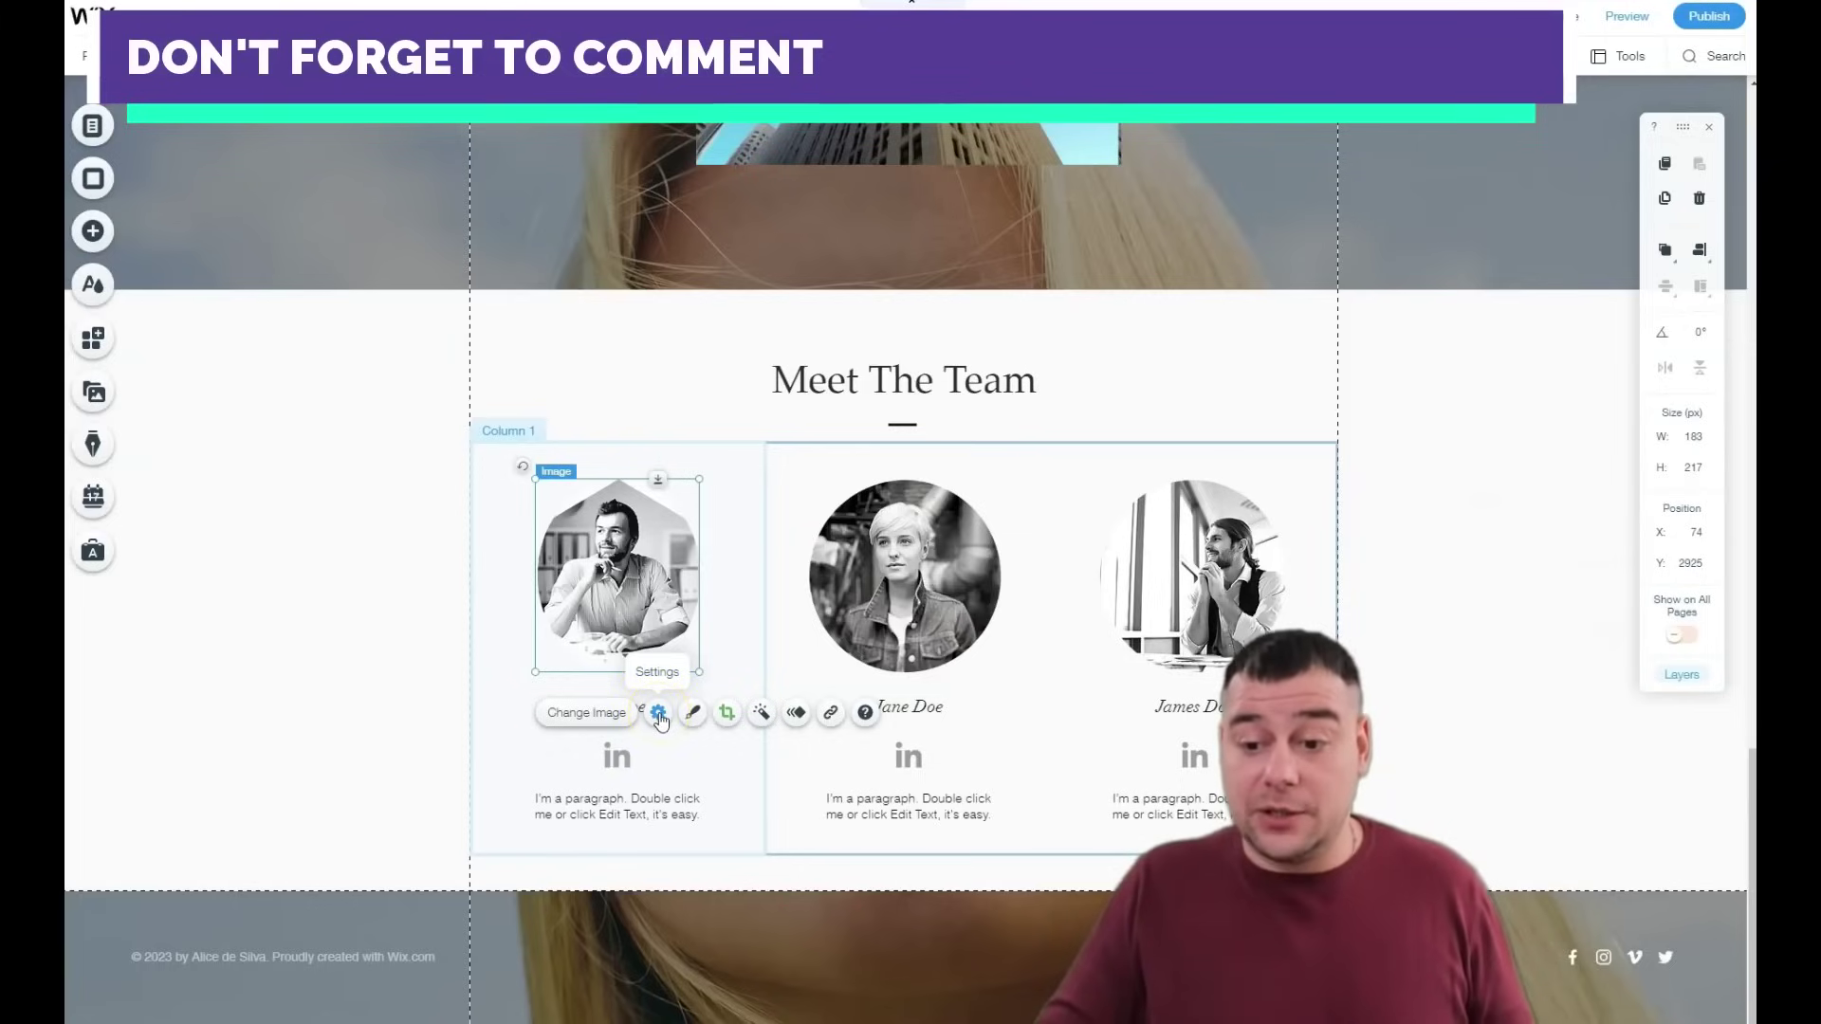
Step: Apply the Expand-In animation to the first team member's photo
left_click(693, 718)
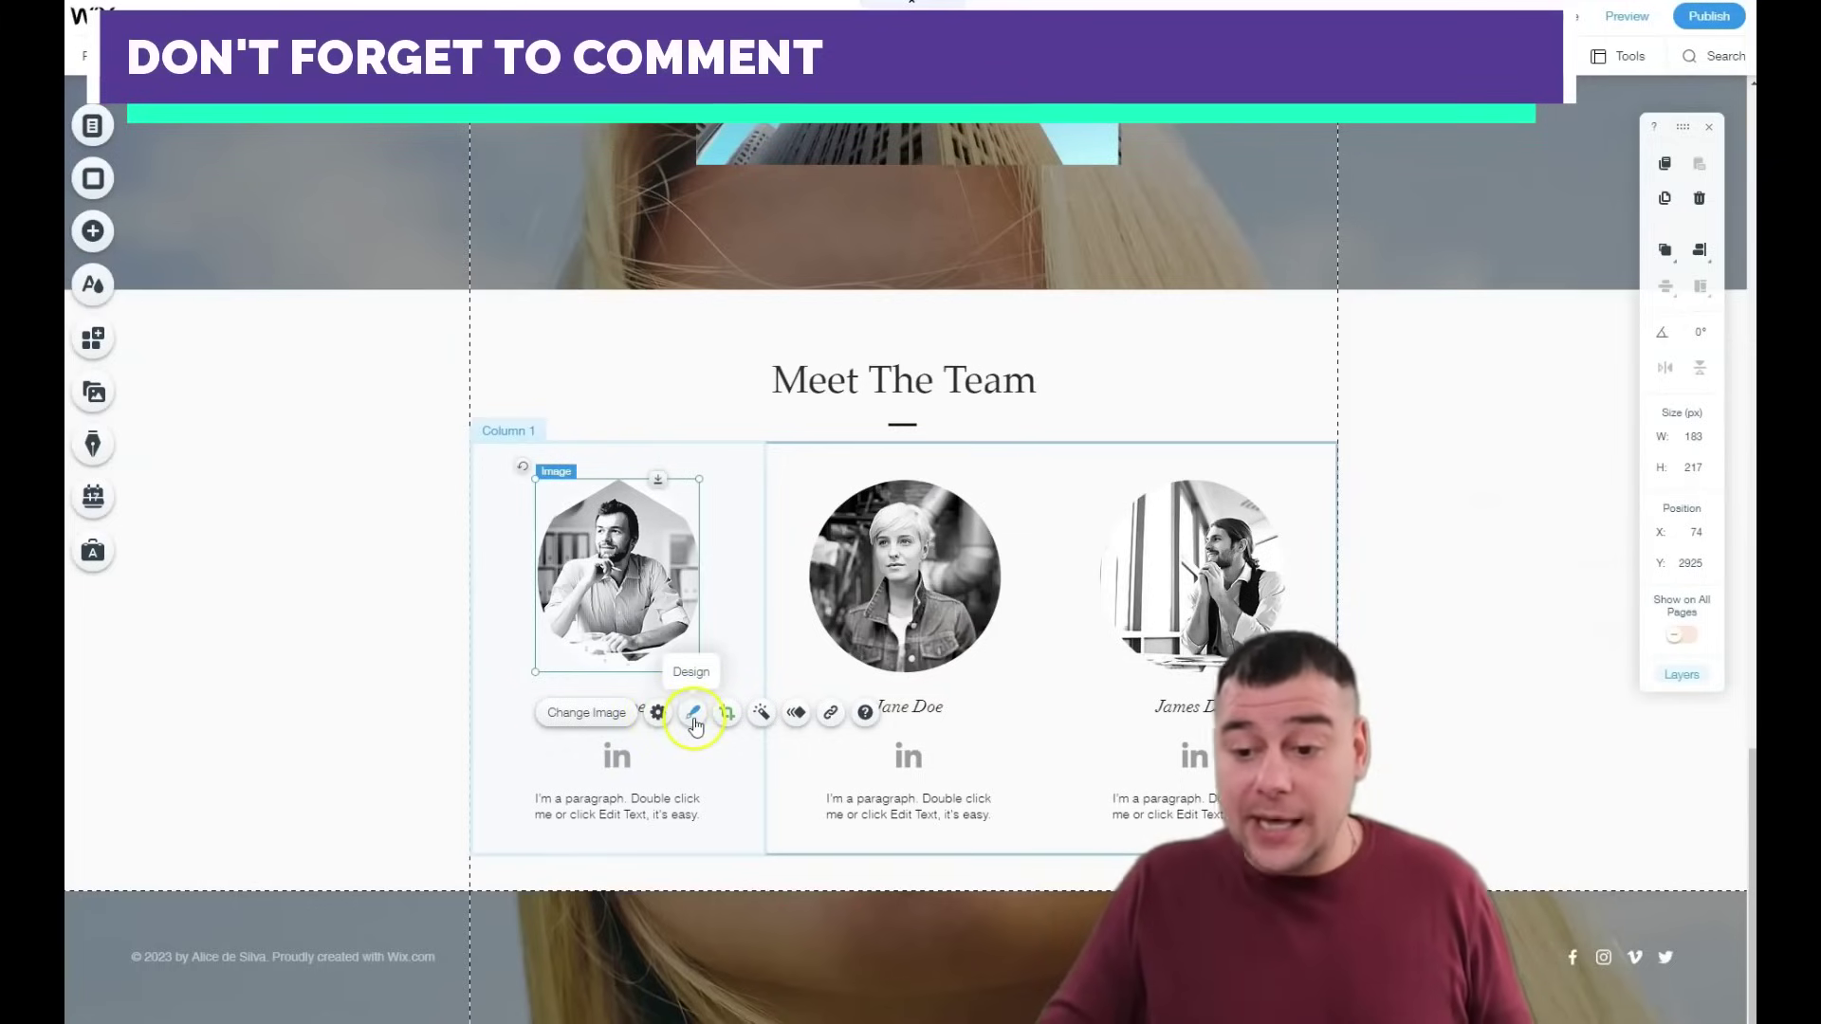
left_click(799, 717)
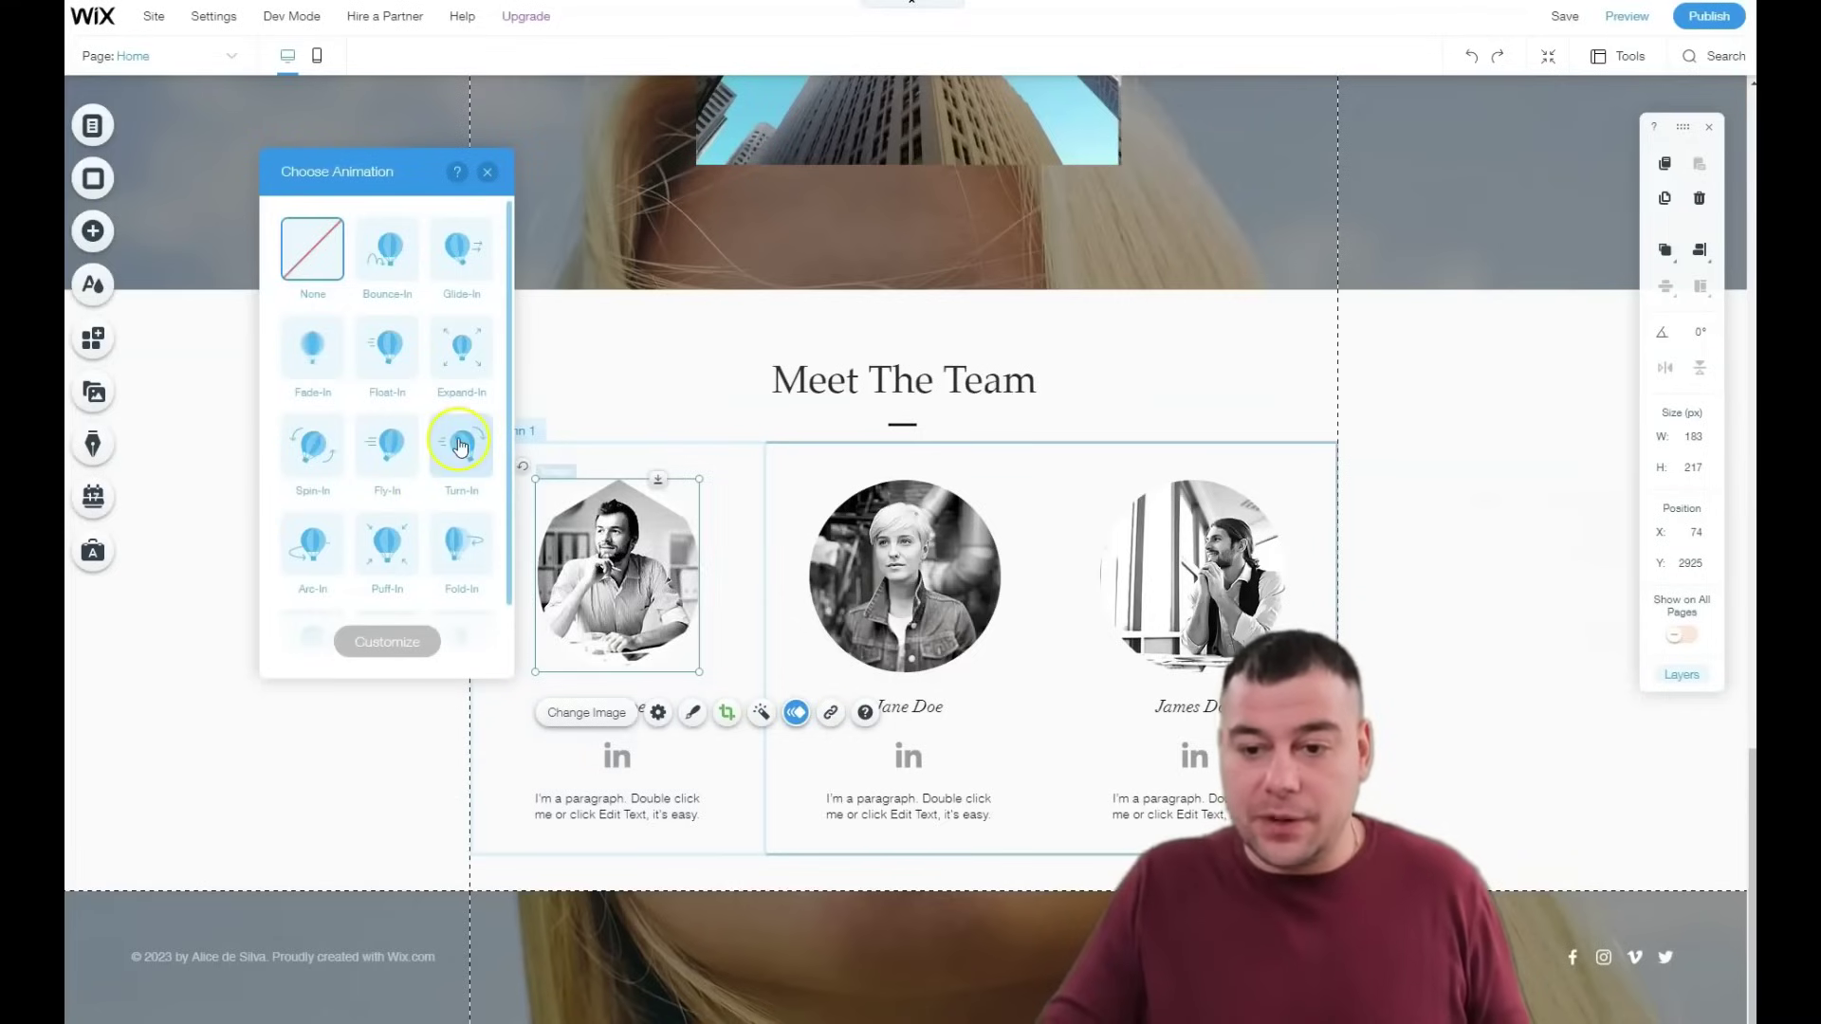
left_click(456, 351)
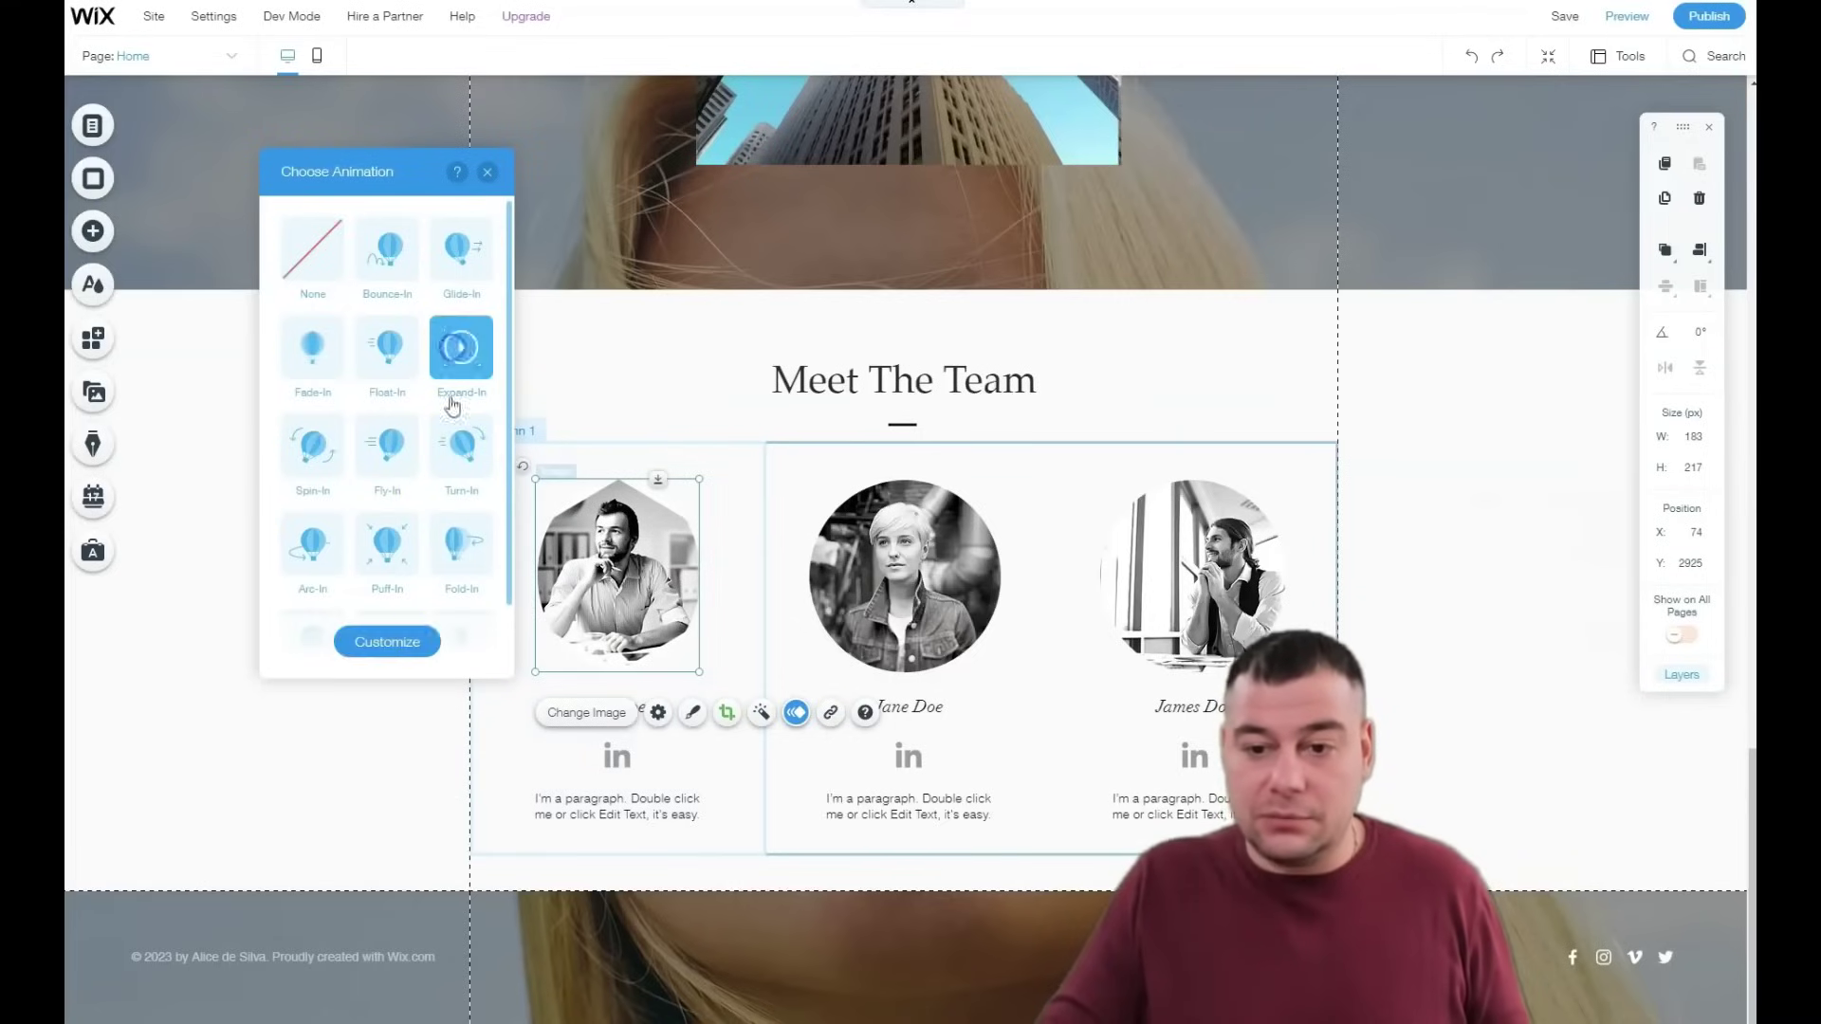
left_click(488, 172)
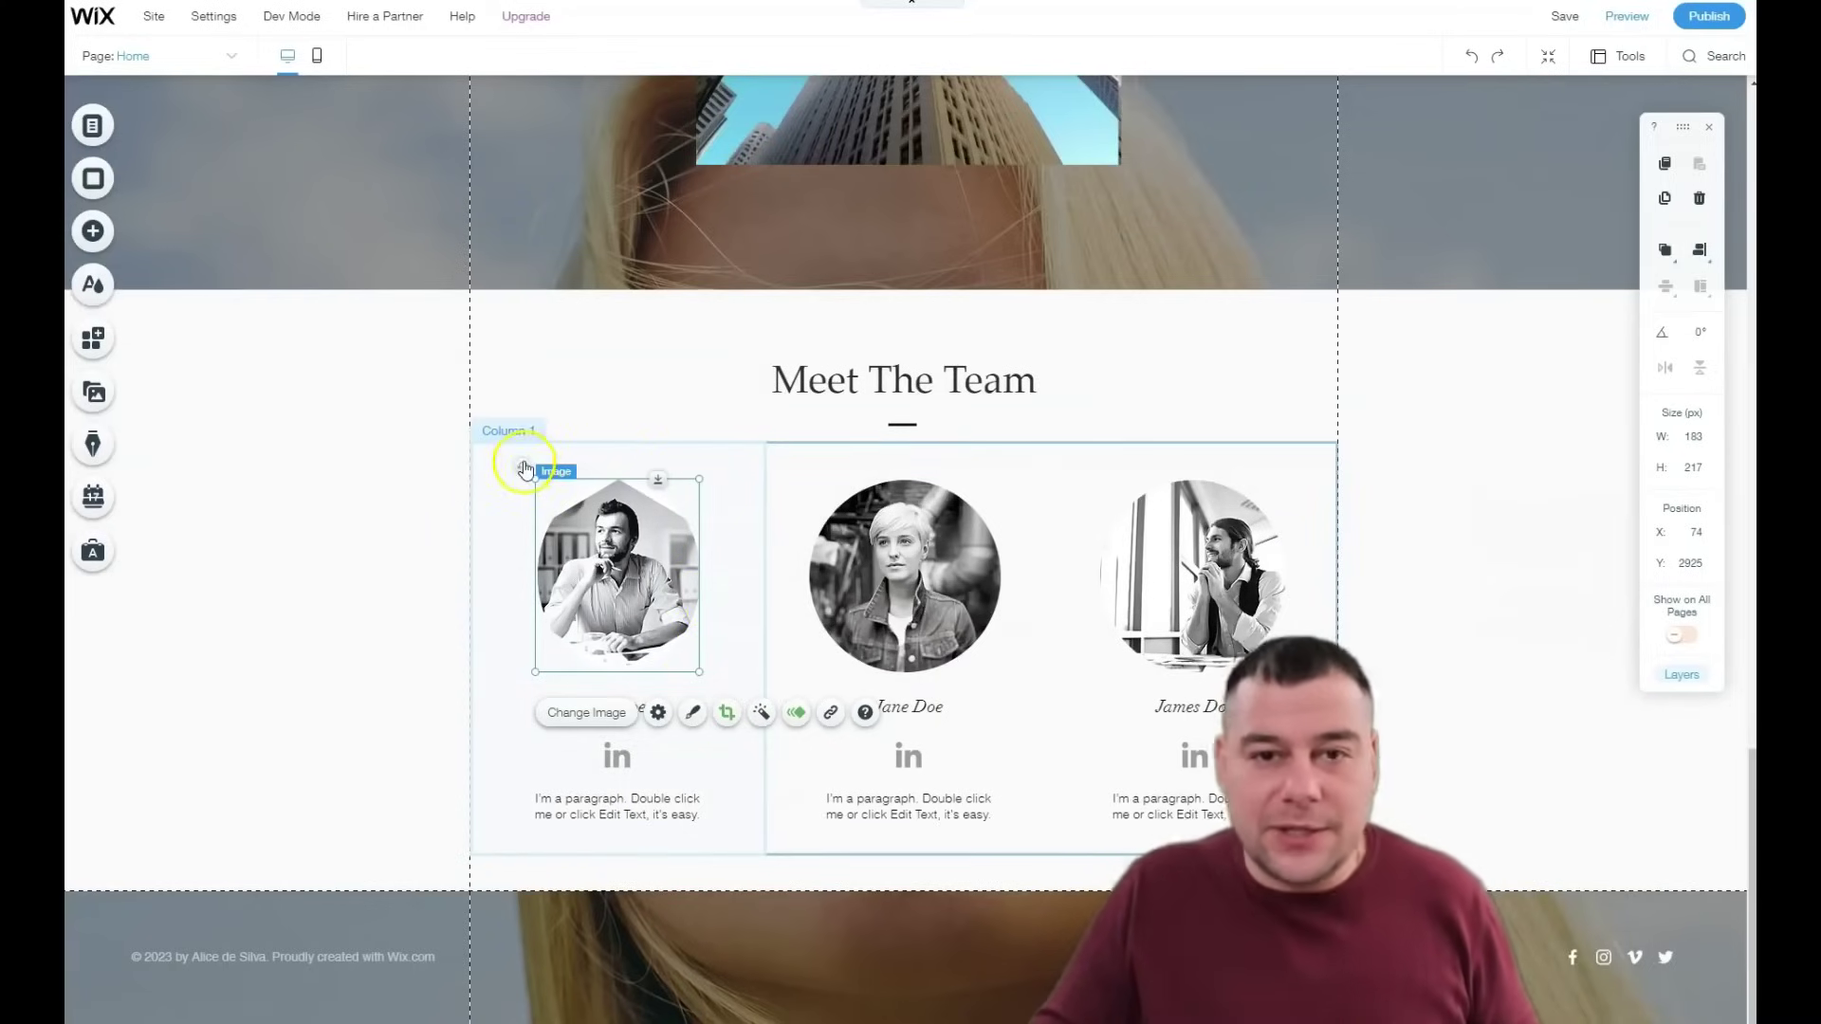
scroll(517, 461, "up", 10)
scroll(520, 452, "up", 8)
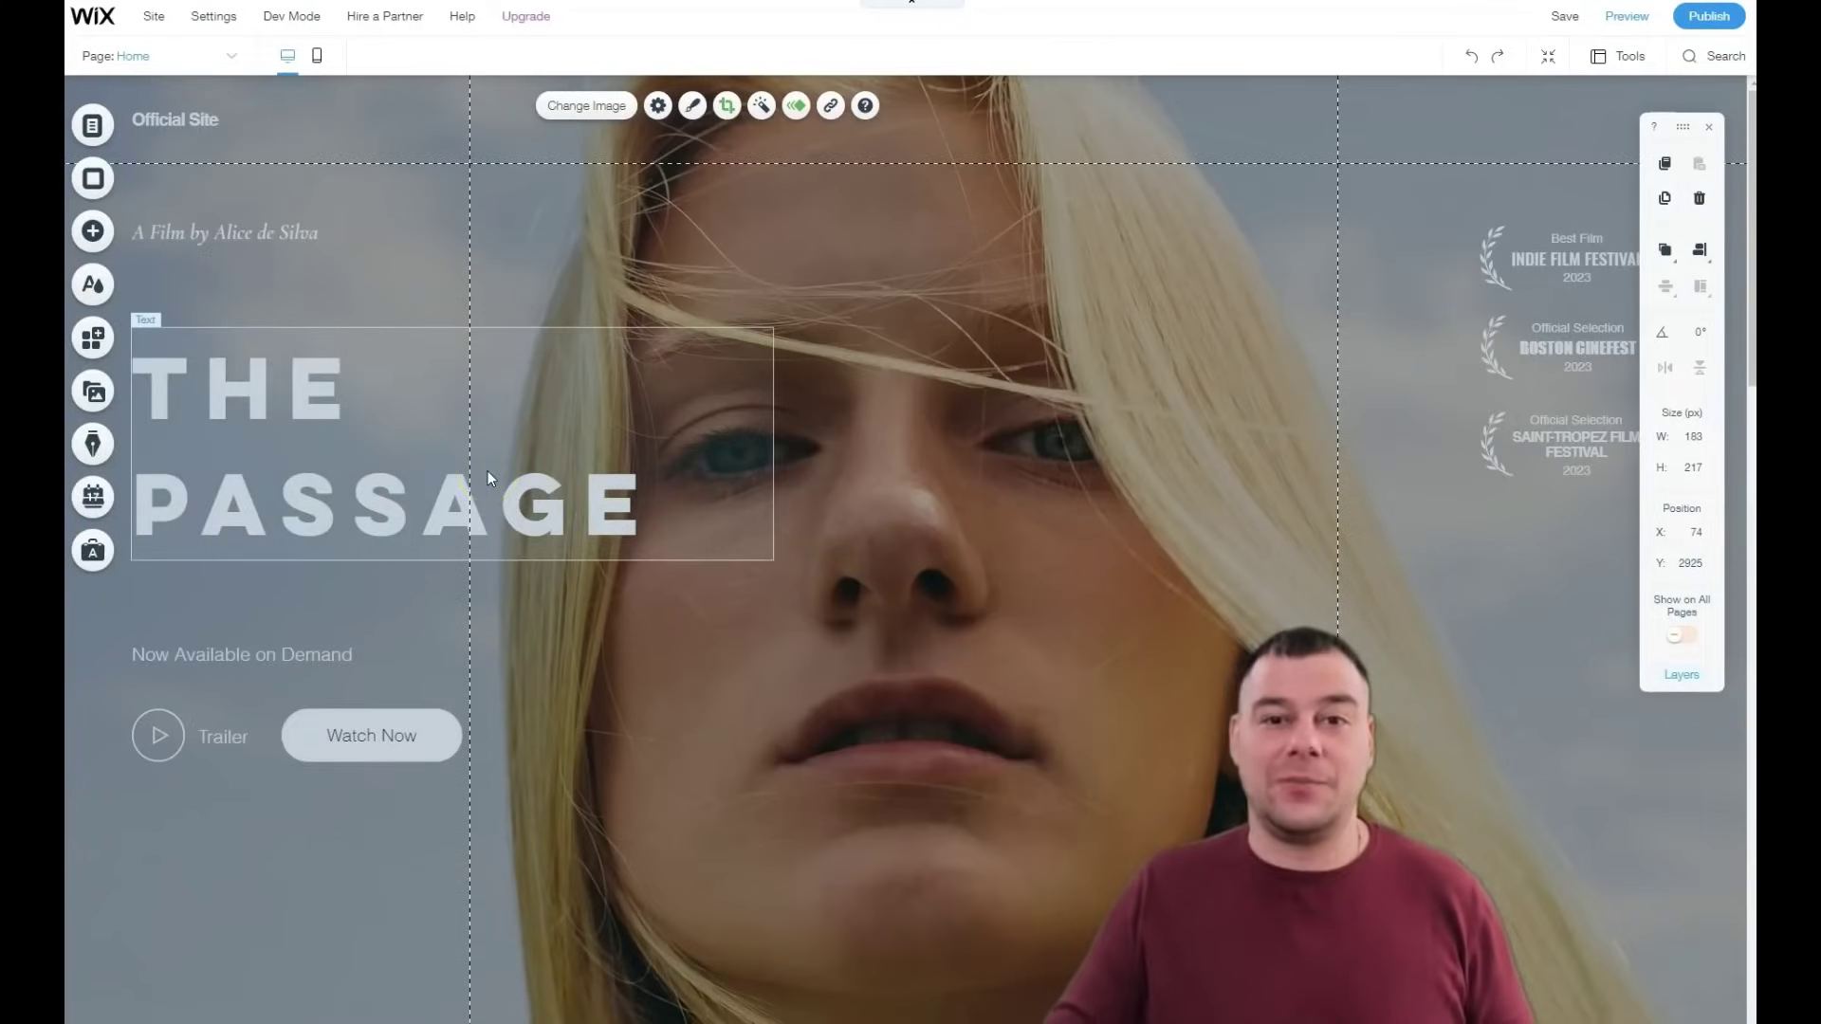
left_click(487, 513)
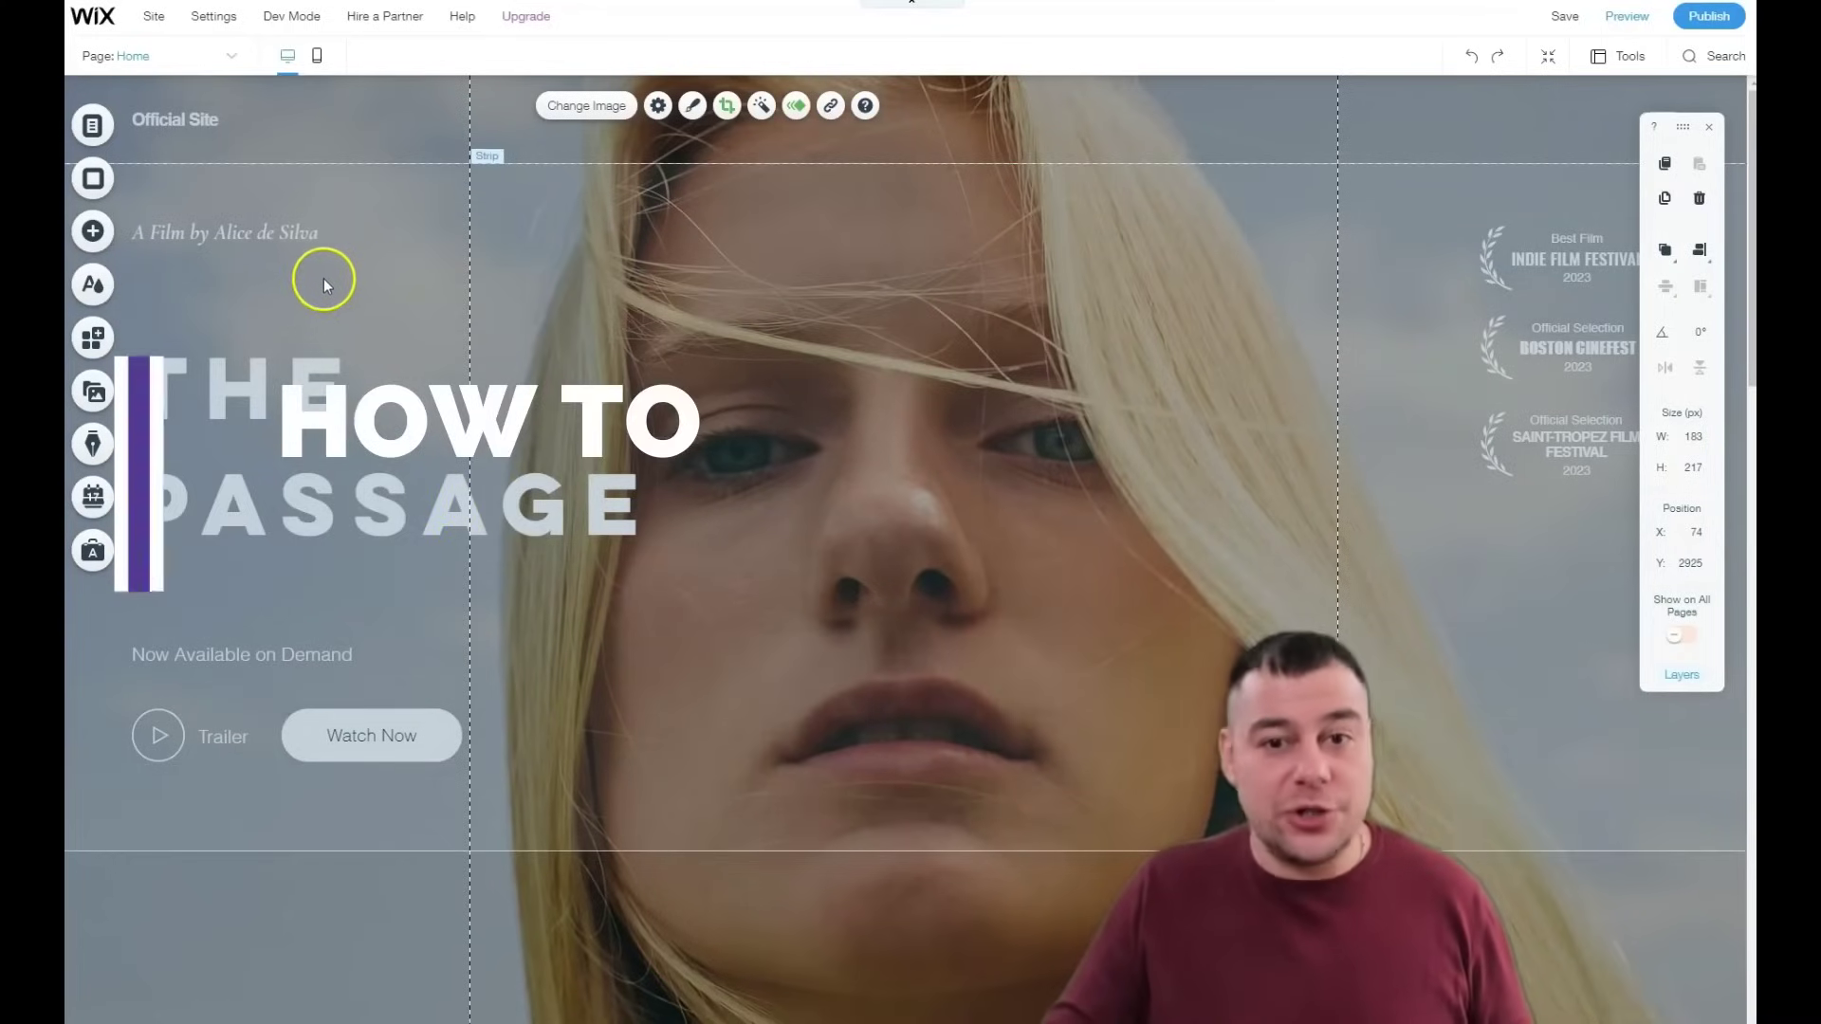
left_click(347, 328)
left_click(528, 644)
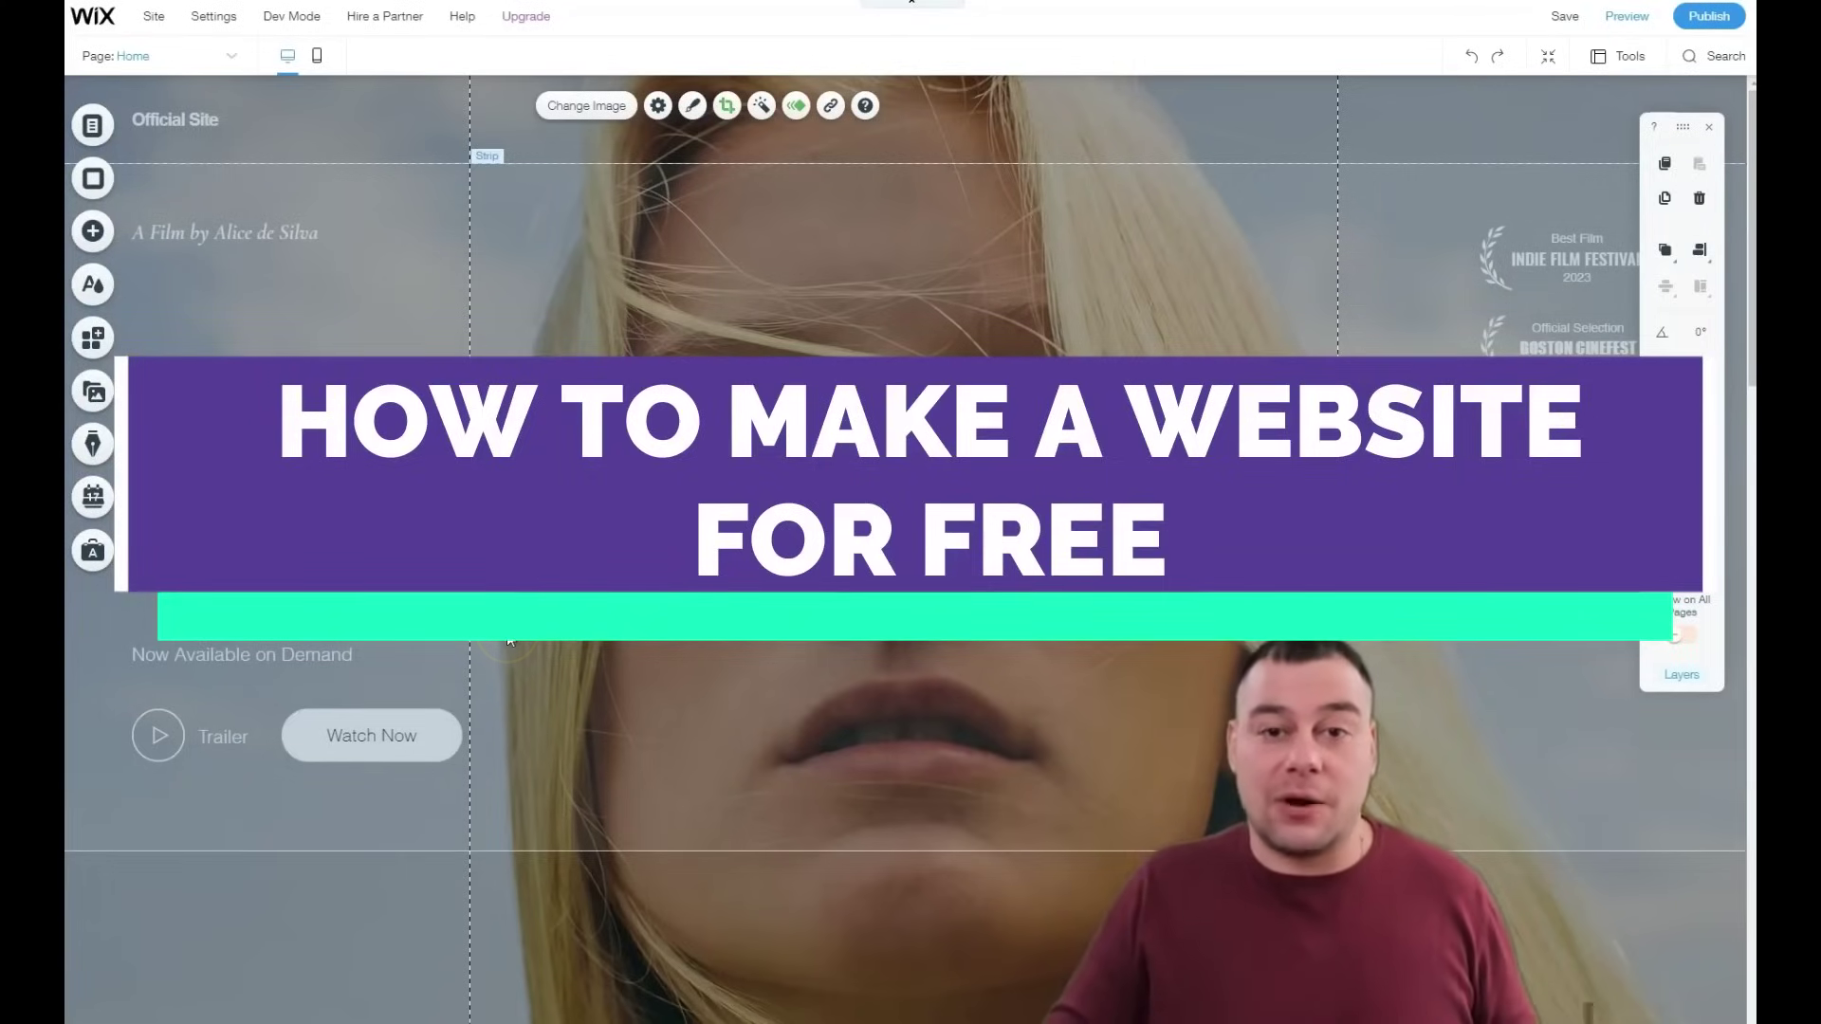
scroll(508, 642, "down", 4)
scroll(508, 642, "down", 5)
scroll(507, 642, "up", 10)
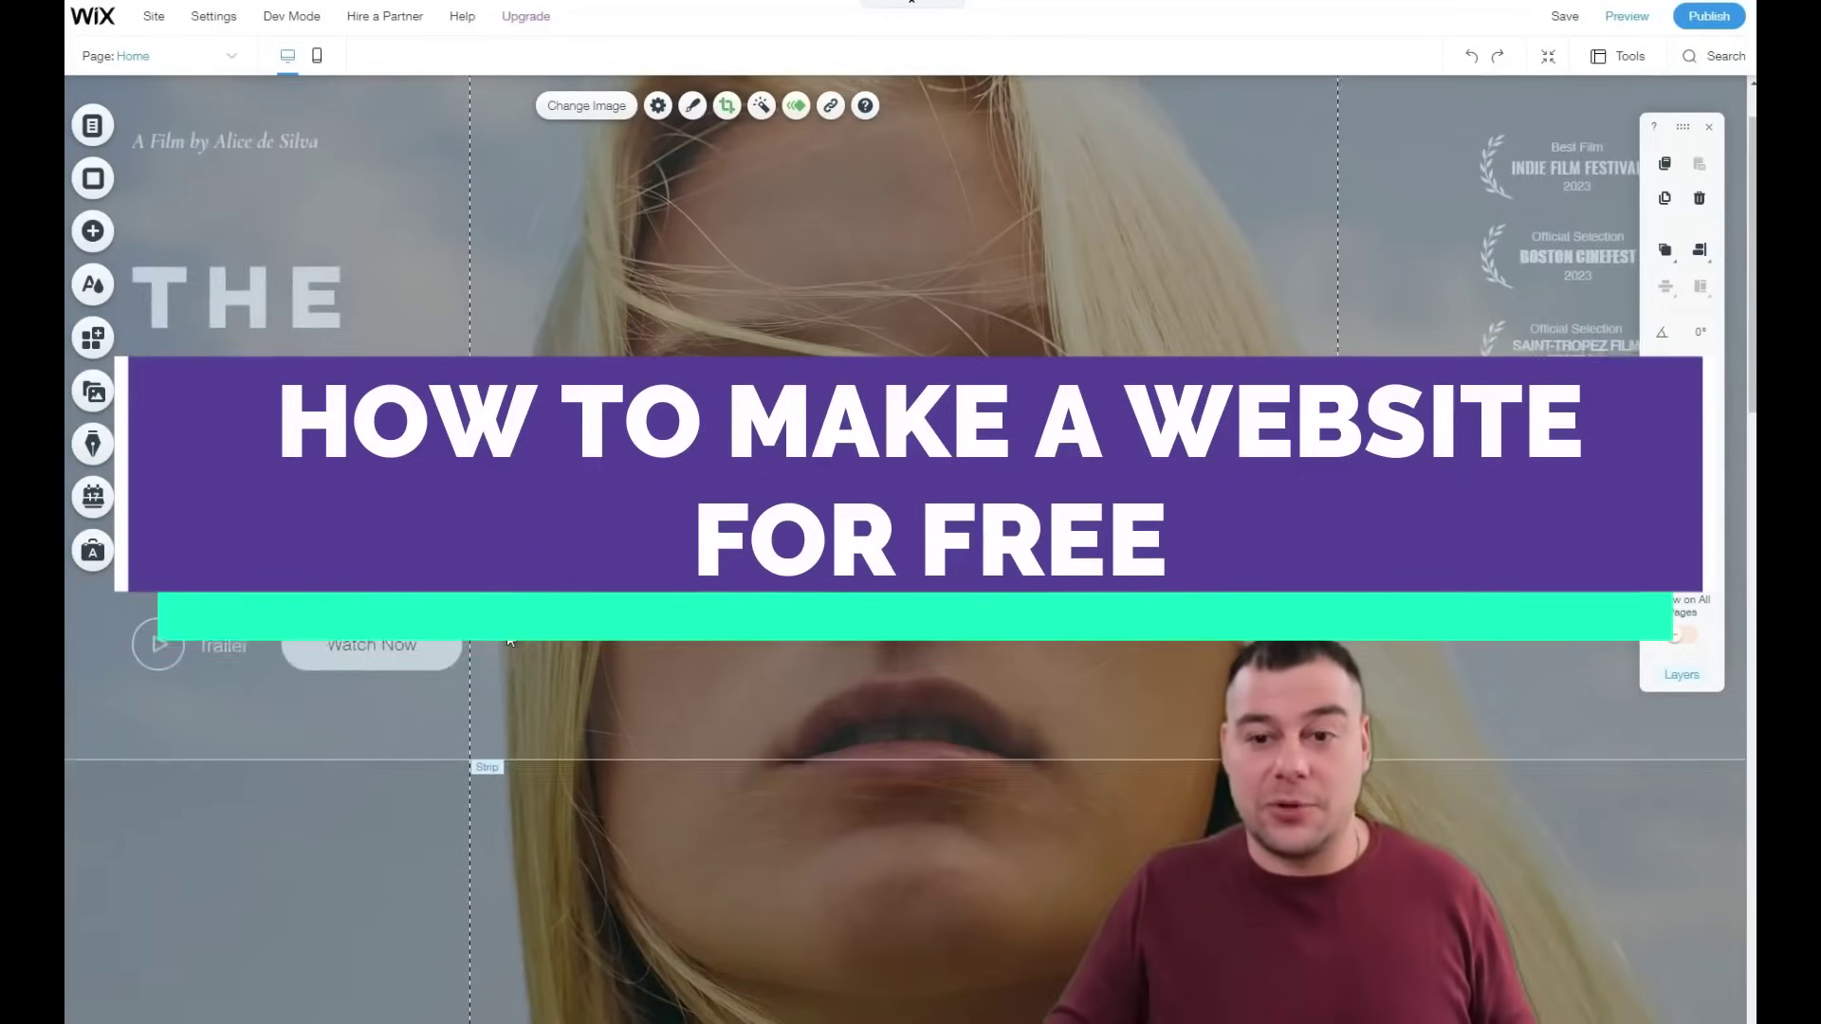
left_click(477, 643)
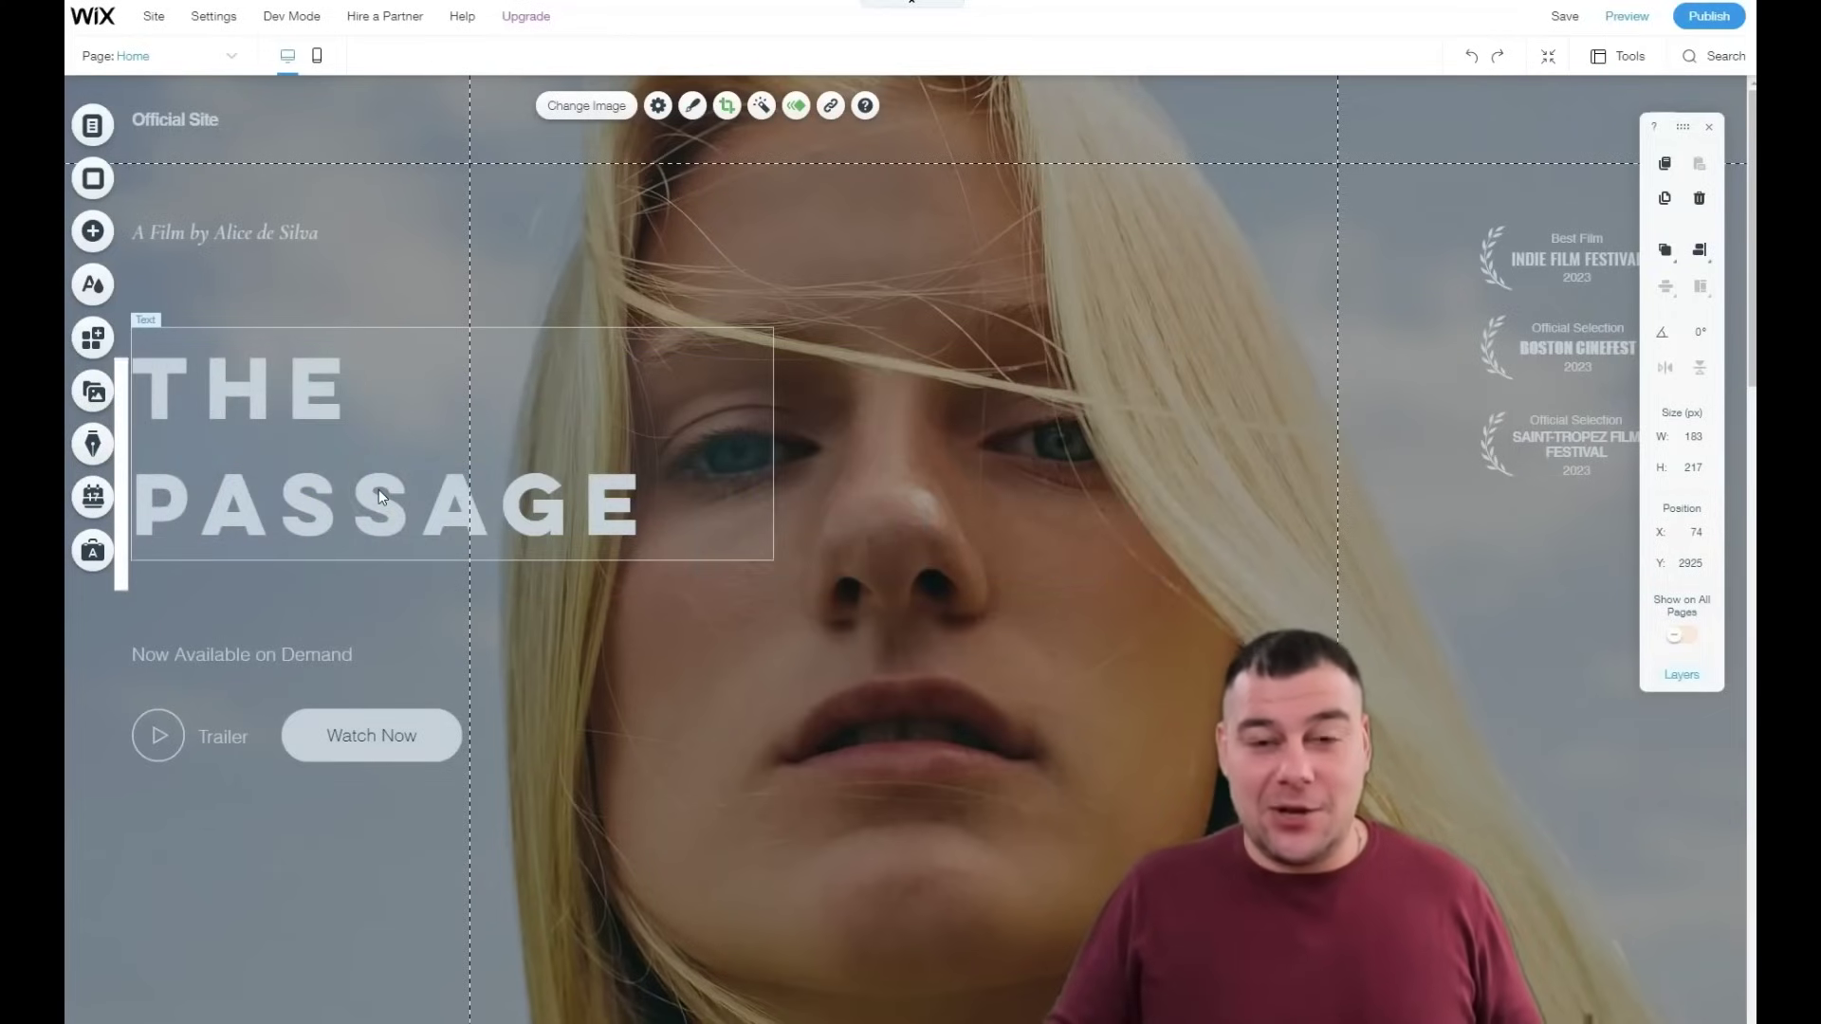
left_click(362, 493)
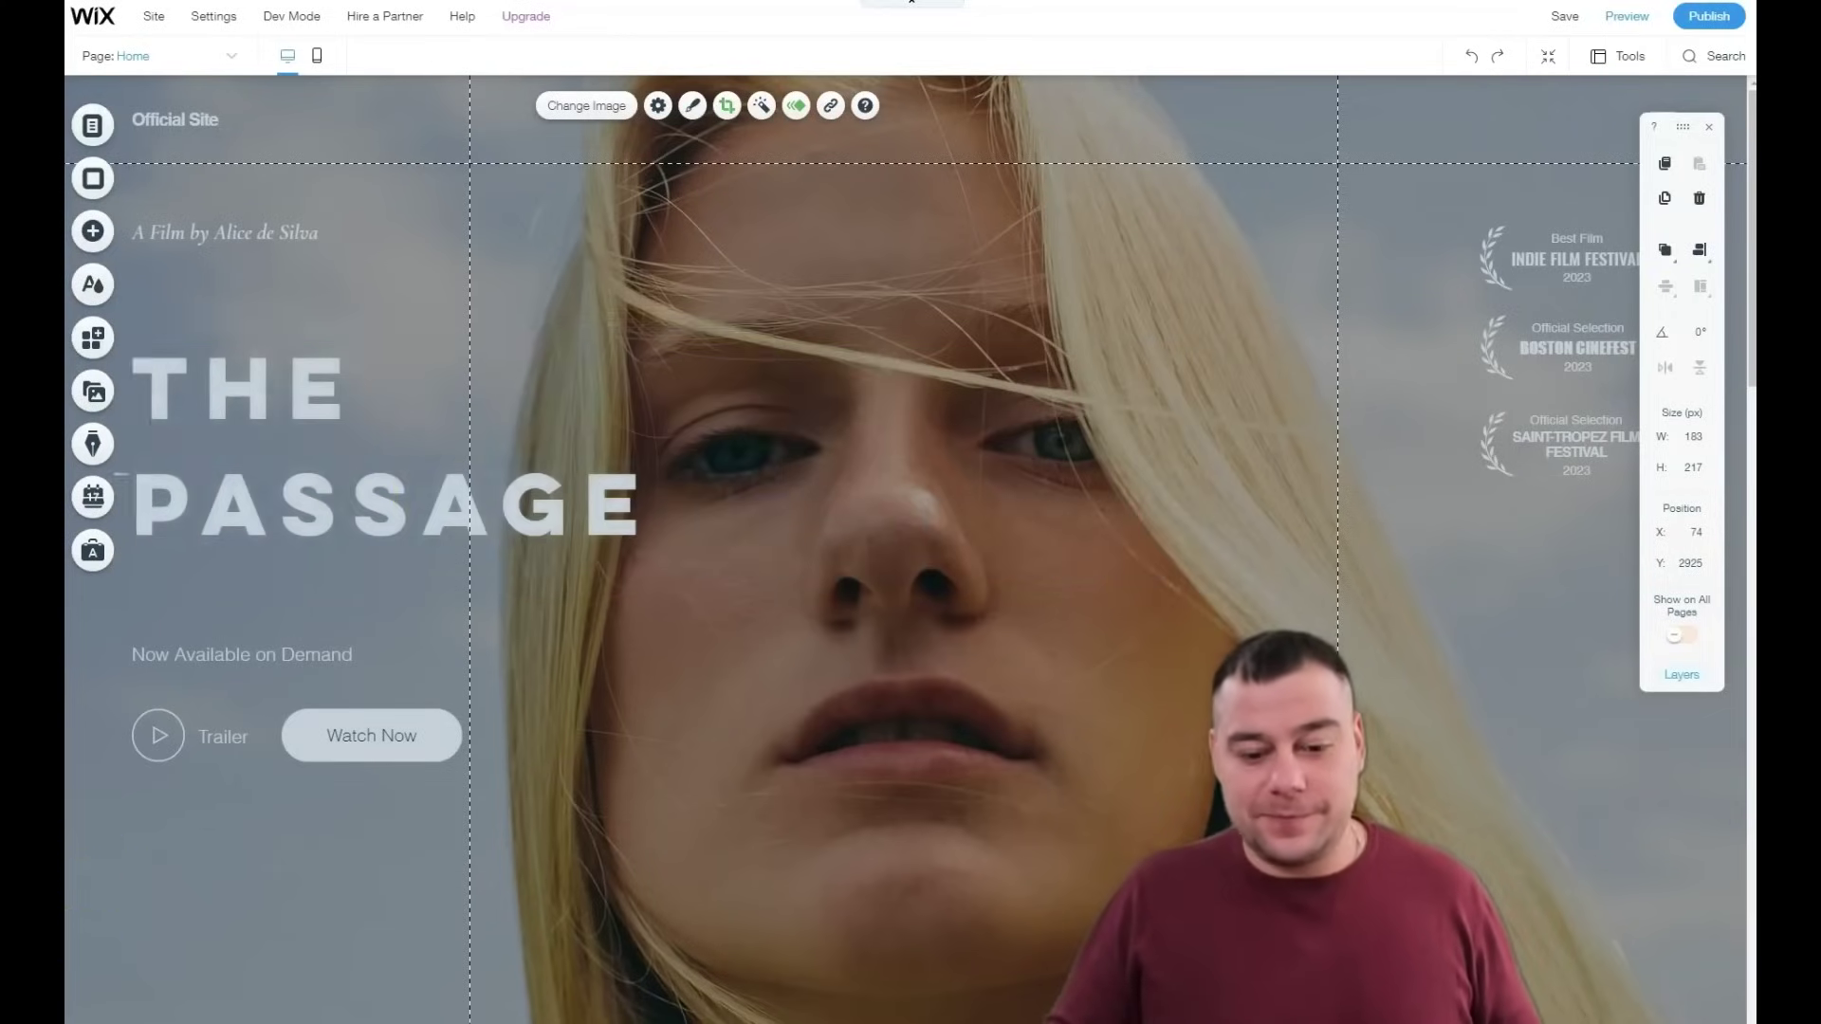